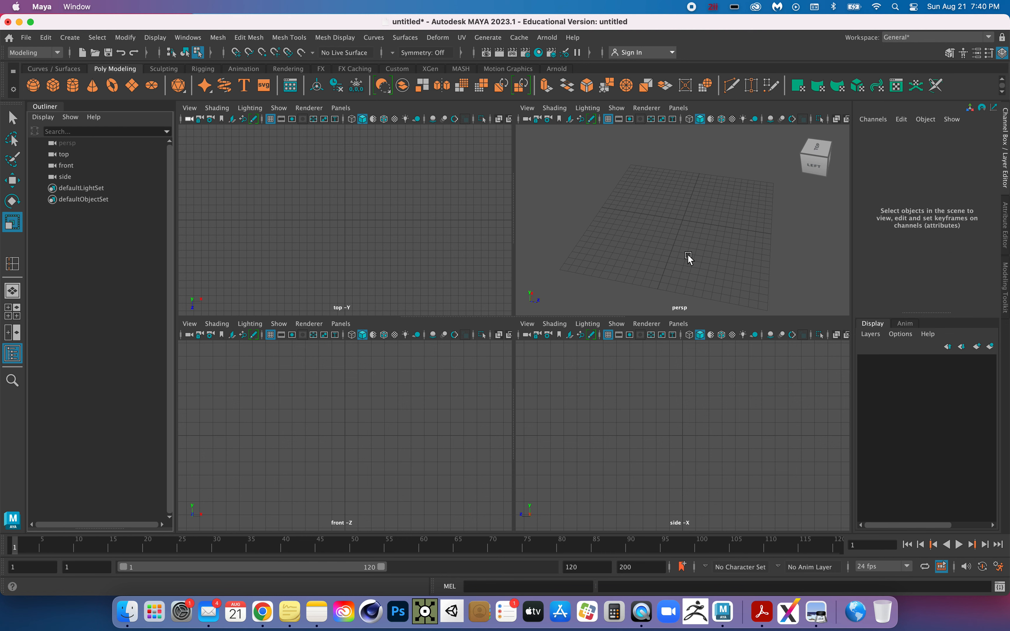
Import KnightTop.jpeg from the Desktop folder Maya Chess Piece as an image plane in the top view.
key("space")
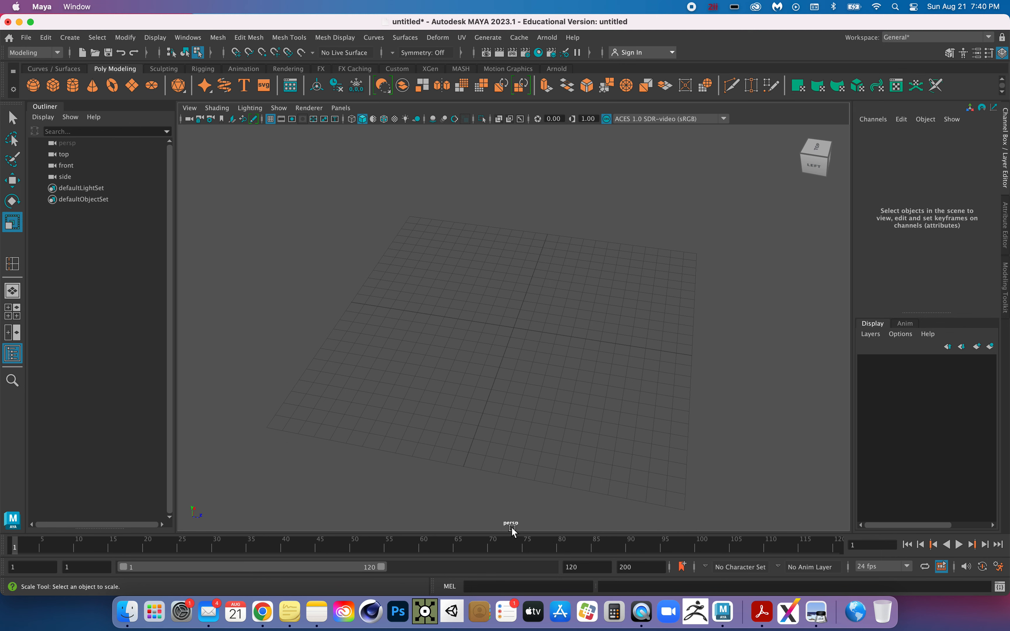
left_click(13, 314)
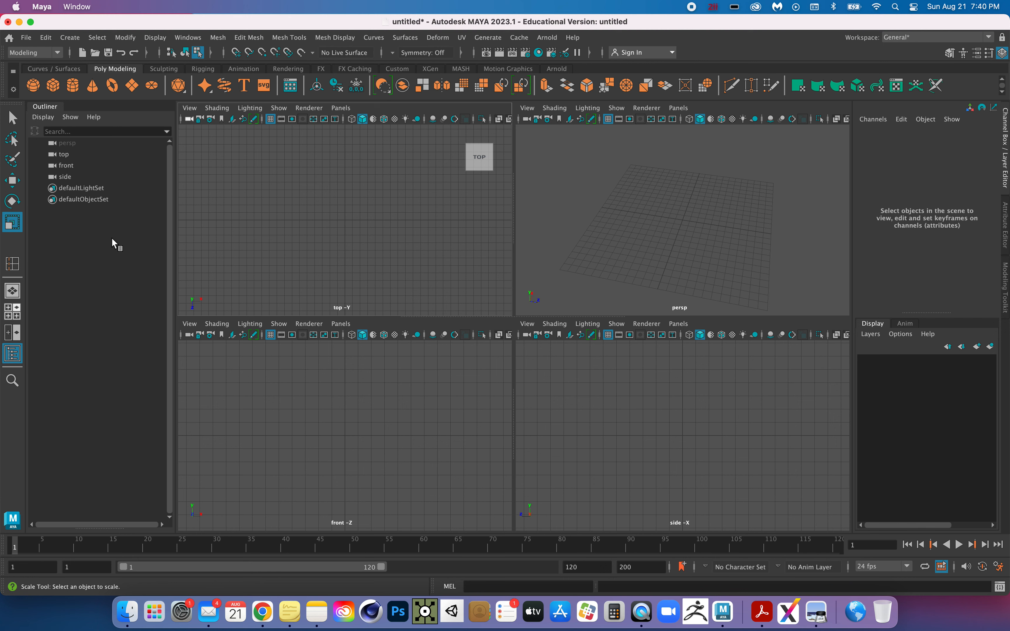
left_click(190, 108)
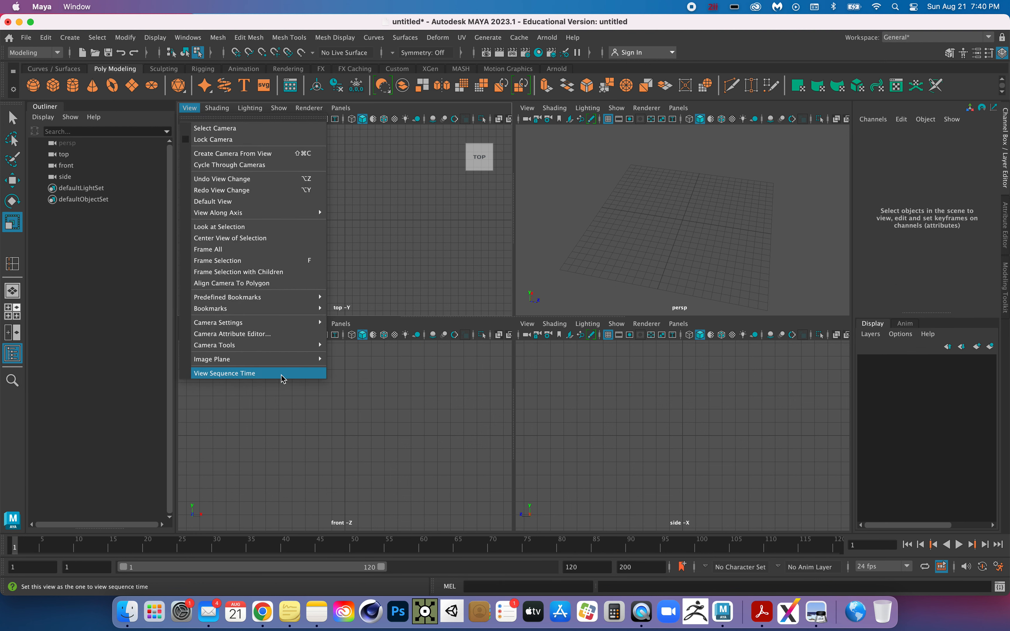
mouse_move(300, 359)
left_click(374, 359)
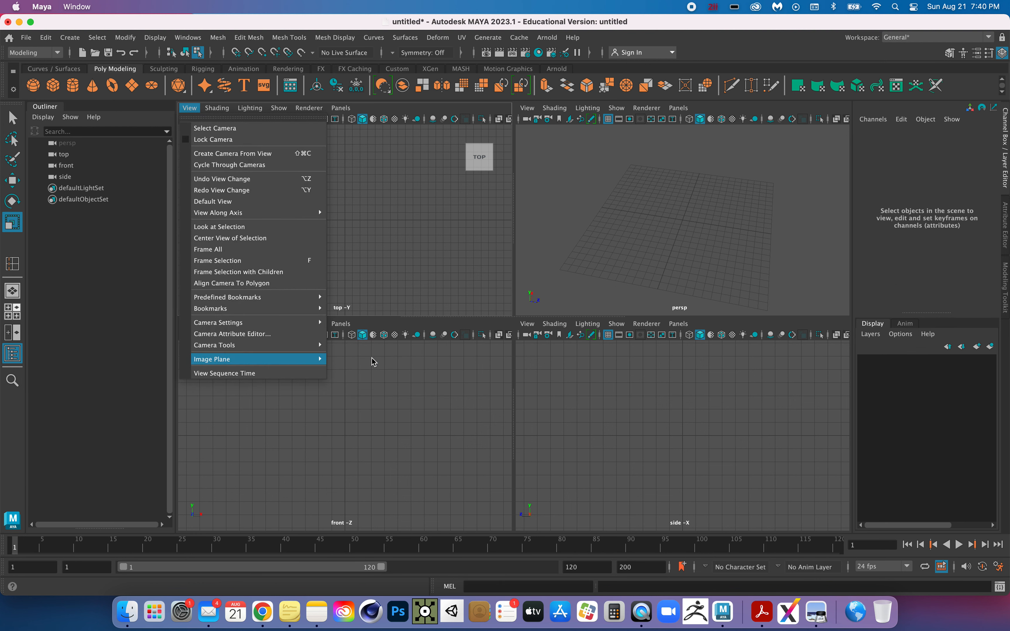
scroll(152, 192, "down", 3)
left_click(141, 192)
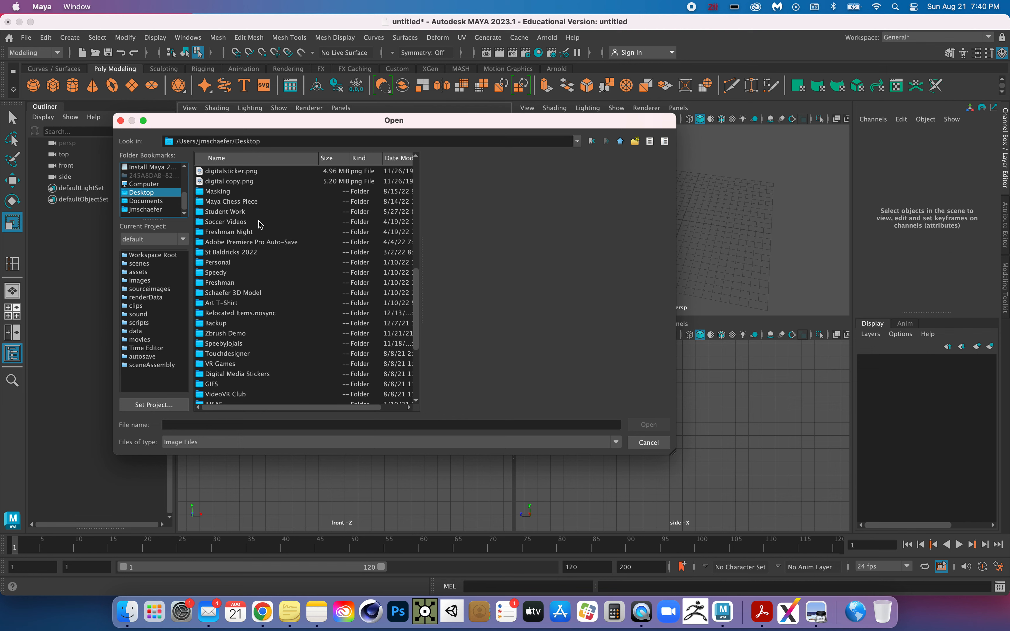
left_click(228, 202)
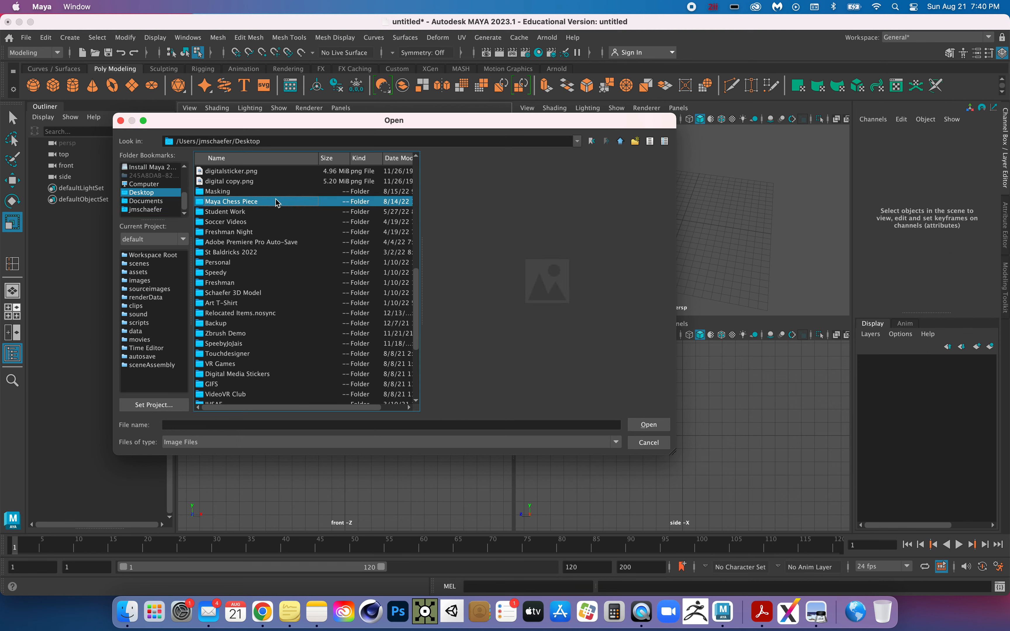
double_click(258, 203)
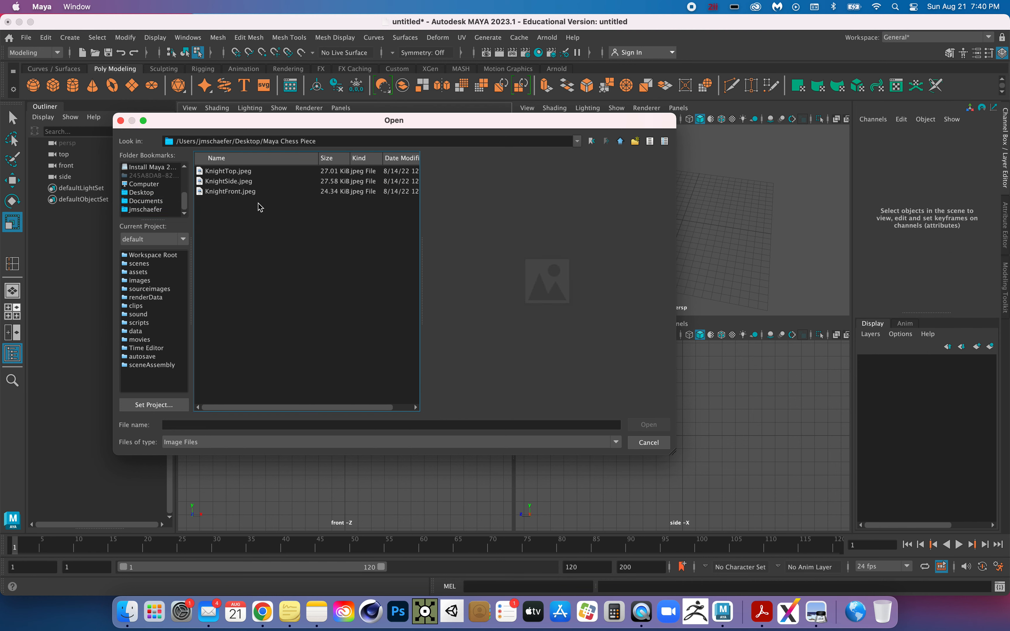
left_click(229, 172)
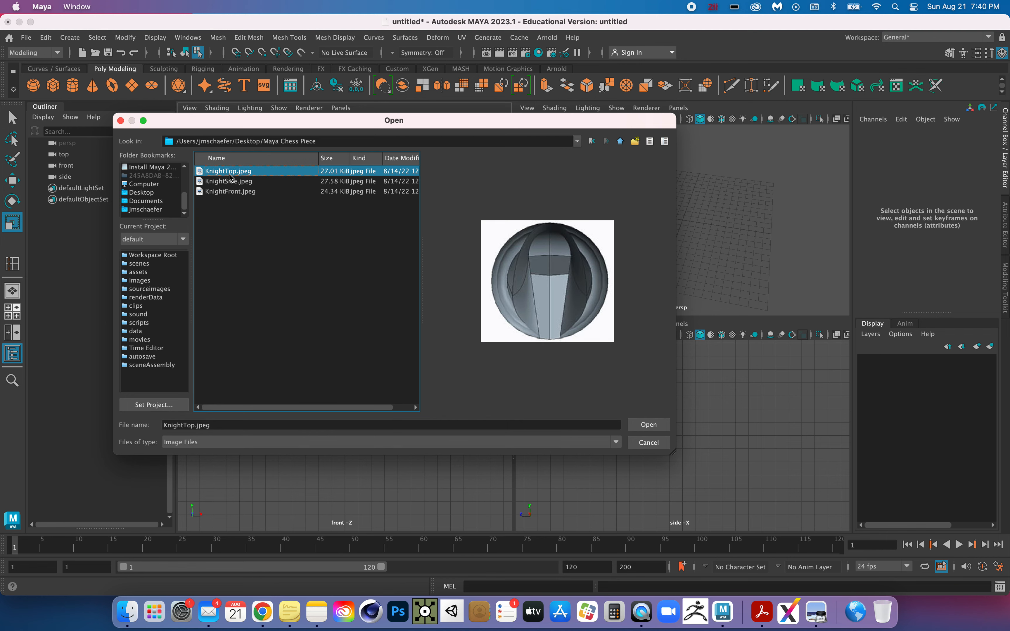
left_click(648, 425)
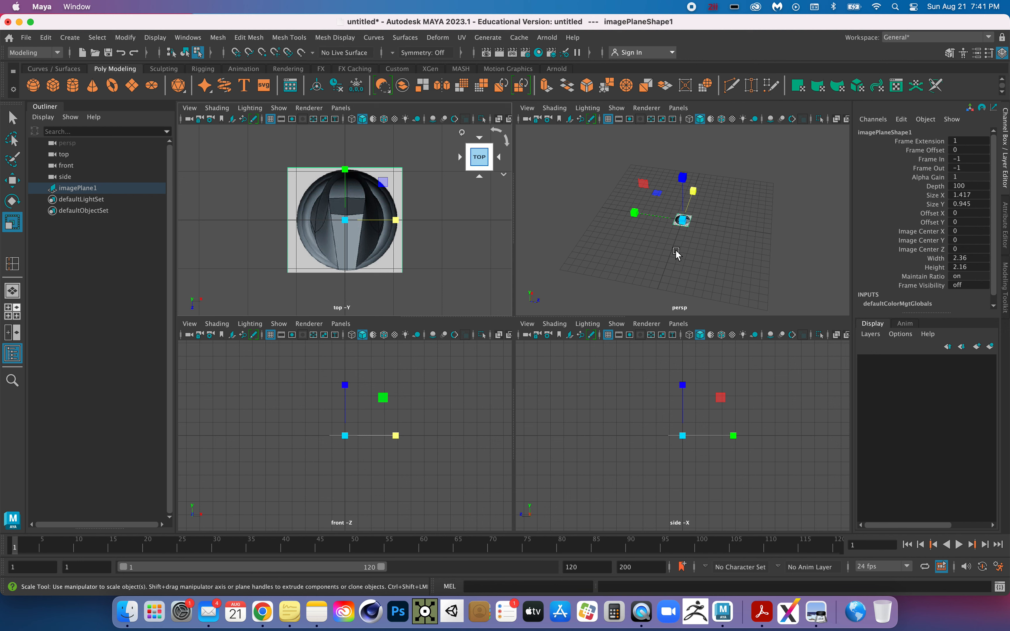
Import KnightFront.jpeg from the Maya Chess Piece folder as an image plane in the front view.
left_click(189, 107)
left_click(258, 317)
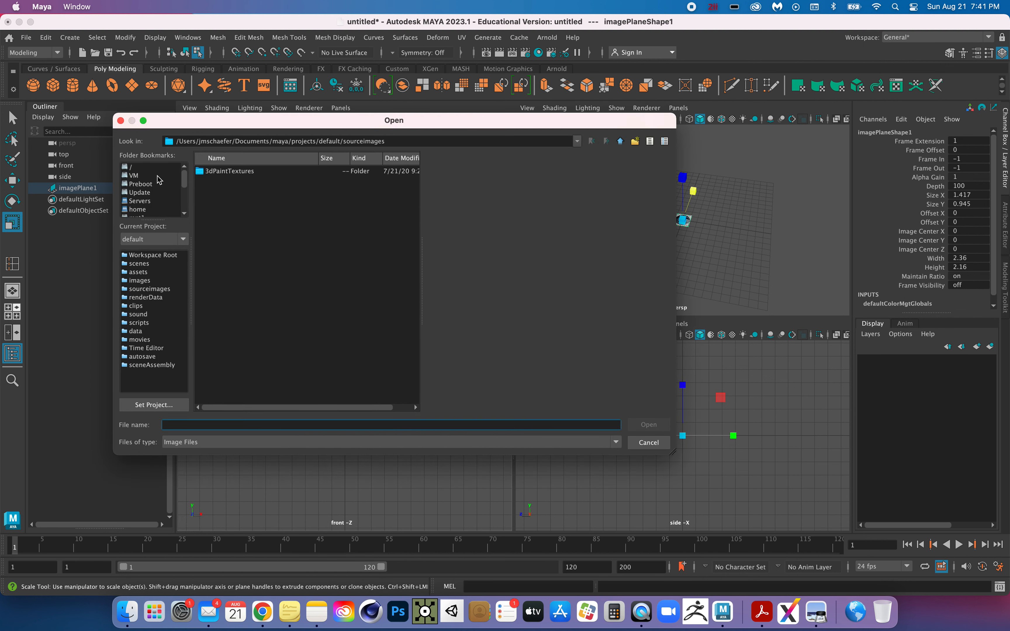
scroll(157, 179, "down", 5)
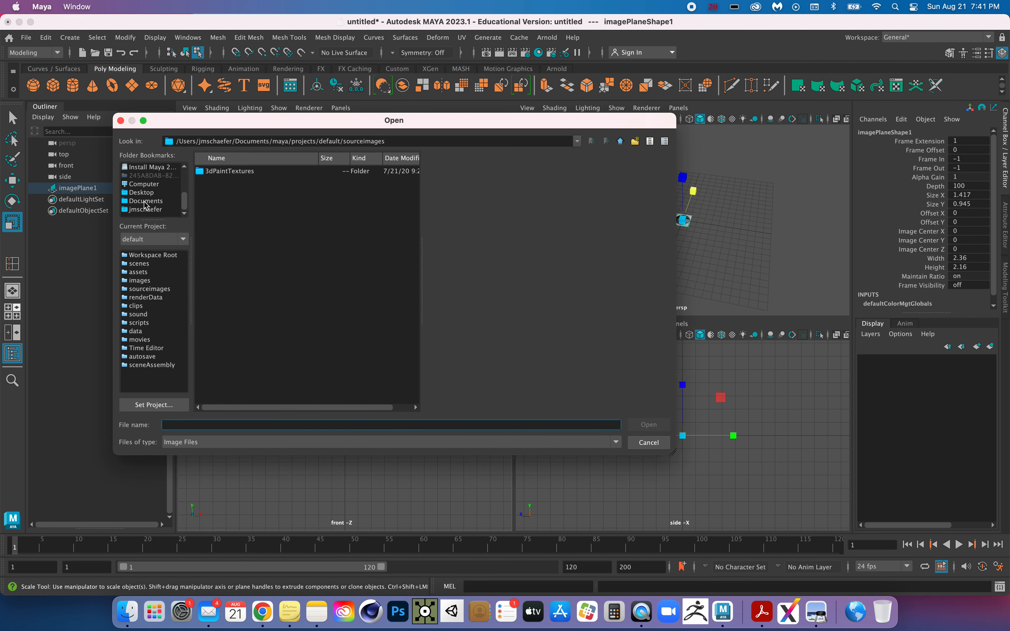
left_click(141, 192)
scroll(269, 235, "down", 2)
scroll(269, 235, "down", 5)
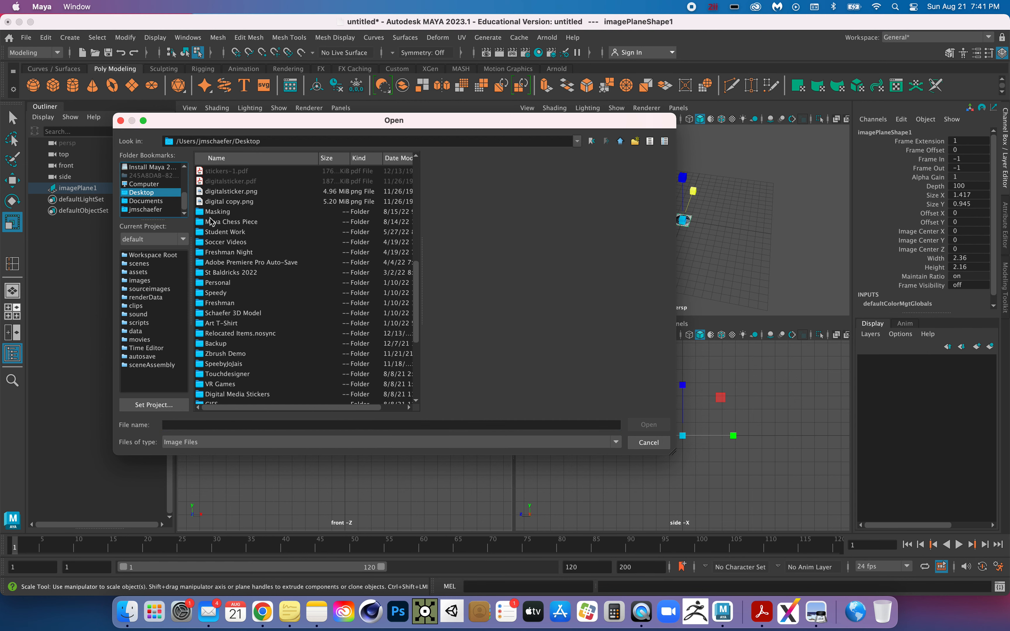
left_click(222, 224)
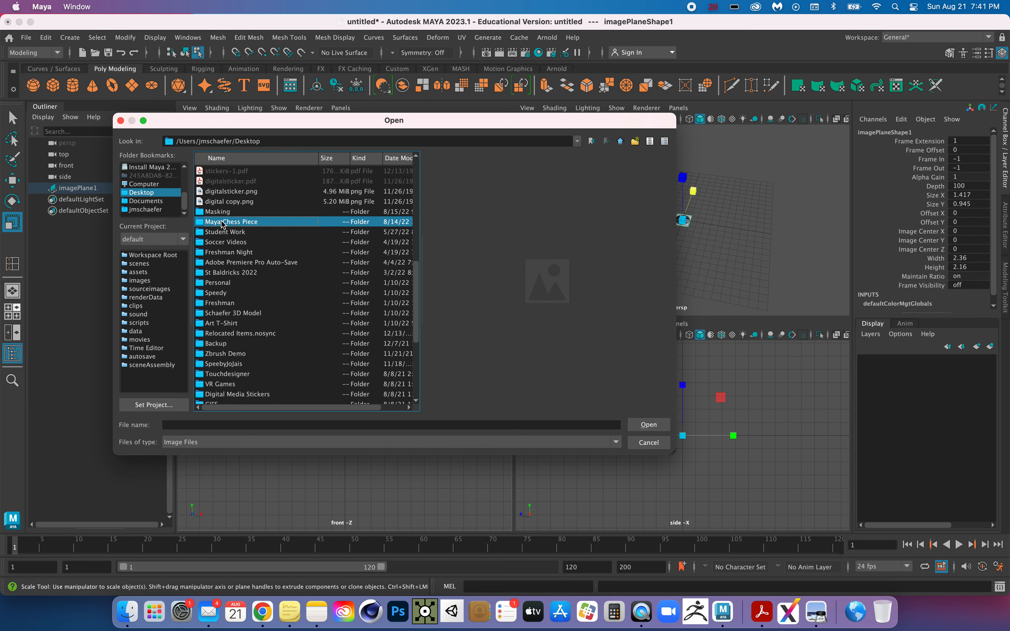
double_click(222, 224)
left_click(228, 193)
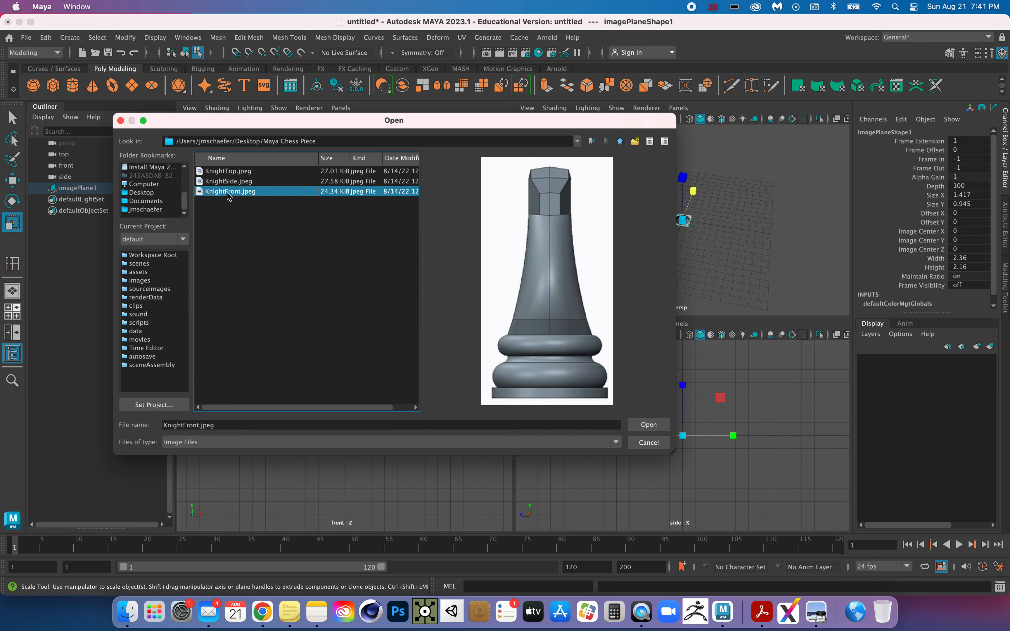
left_click(645, 426)
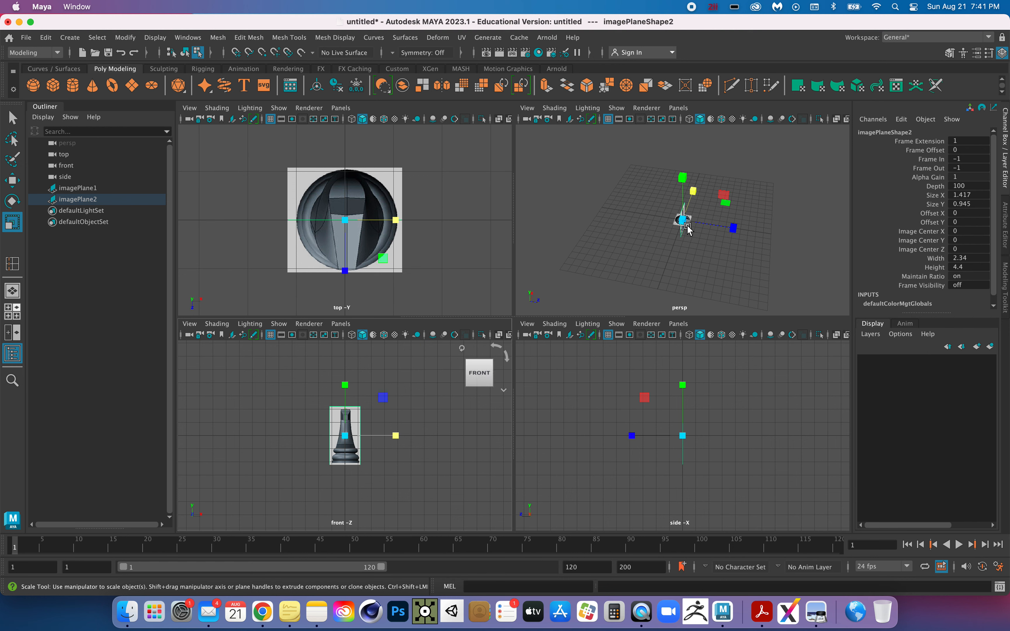
Import KnightSide.jpeg from the Maya Chess Piece folder as an image plane in the side view.
left_click(527, 324)
mouse_move(546, 514)
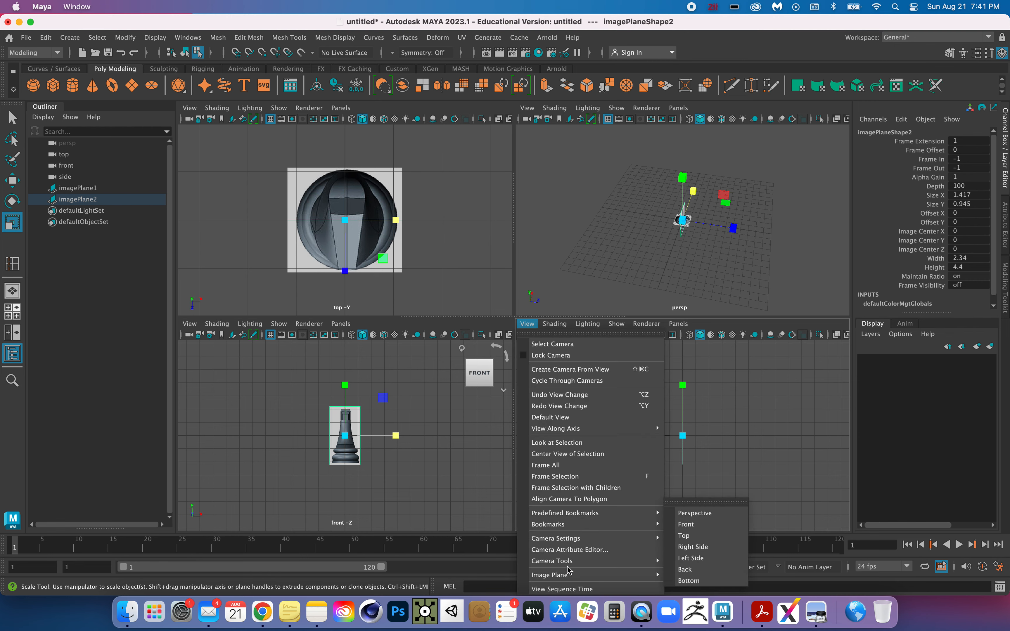
mouse_move(551, 575)
left_click(691, 567)
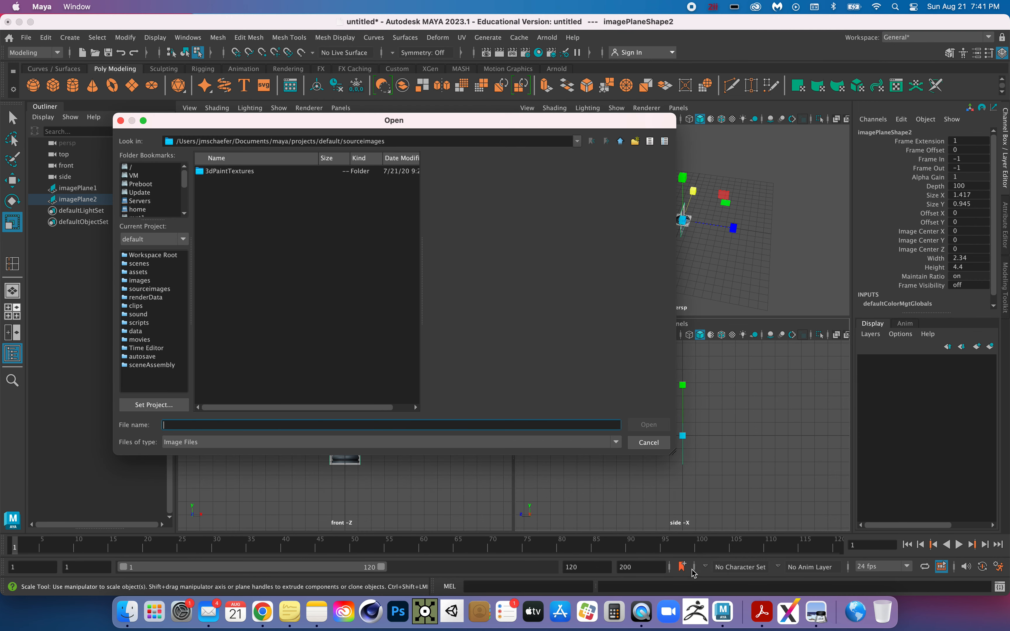
scroll(184, 211, "down", 2)
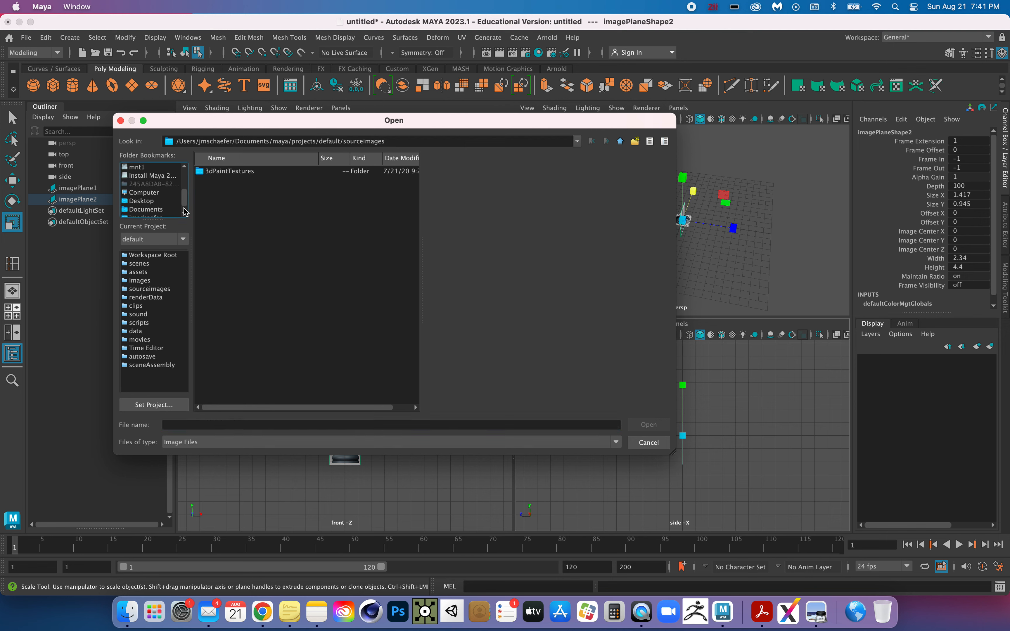
left_click(150, 205)
scroll(258, 299, "down", 4)
scroll(258, 299, "down", 3)
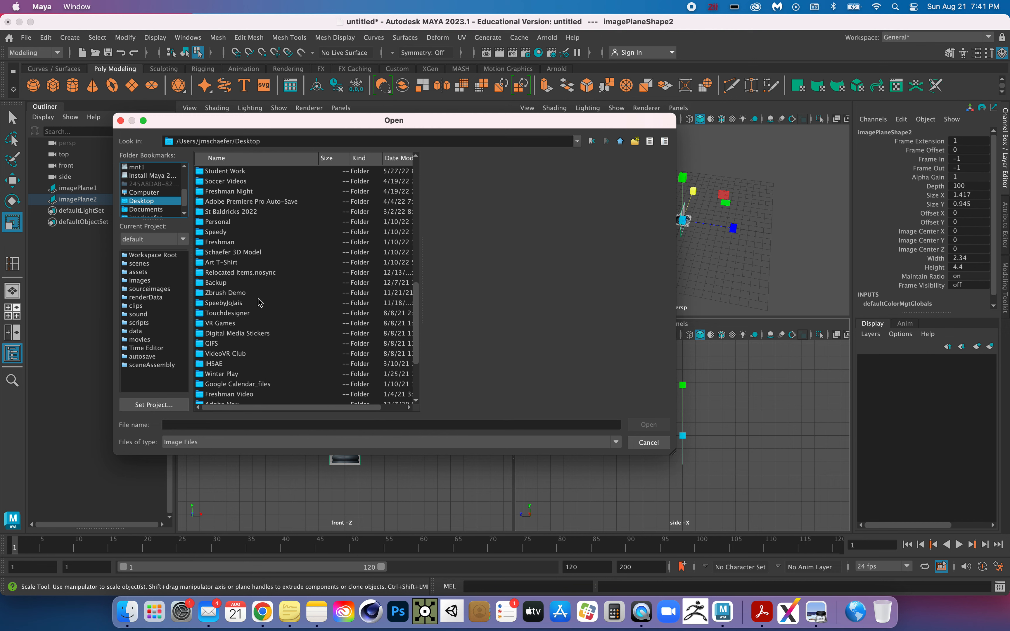
scroll(257, 299, "up", 3)
double_click(232, 233)
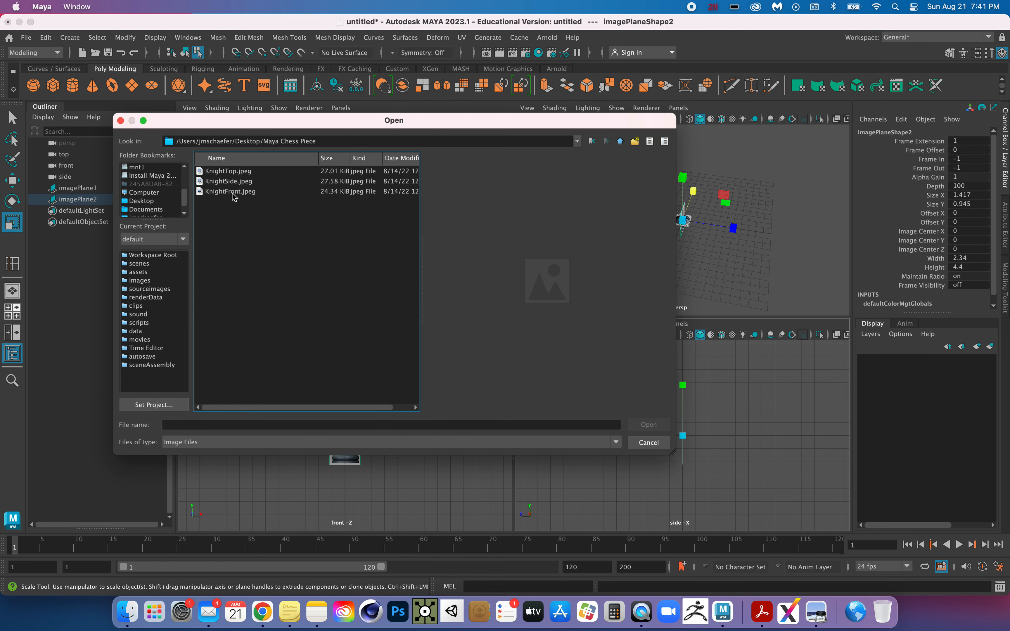
left_click(230, 184)
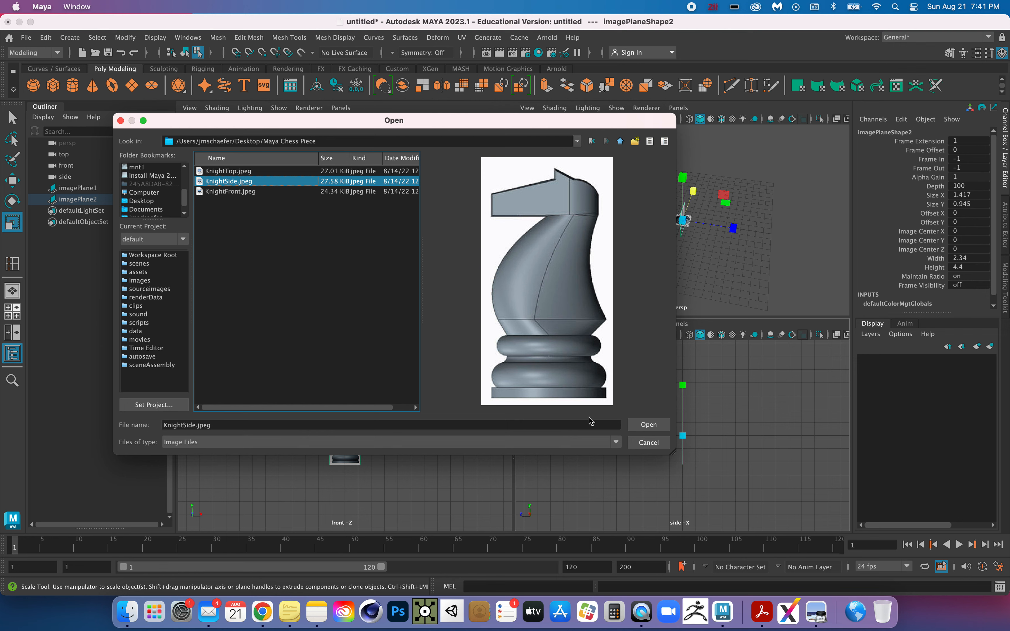
left_click(648, 424)
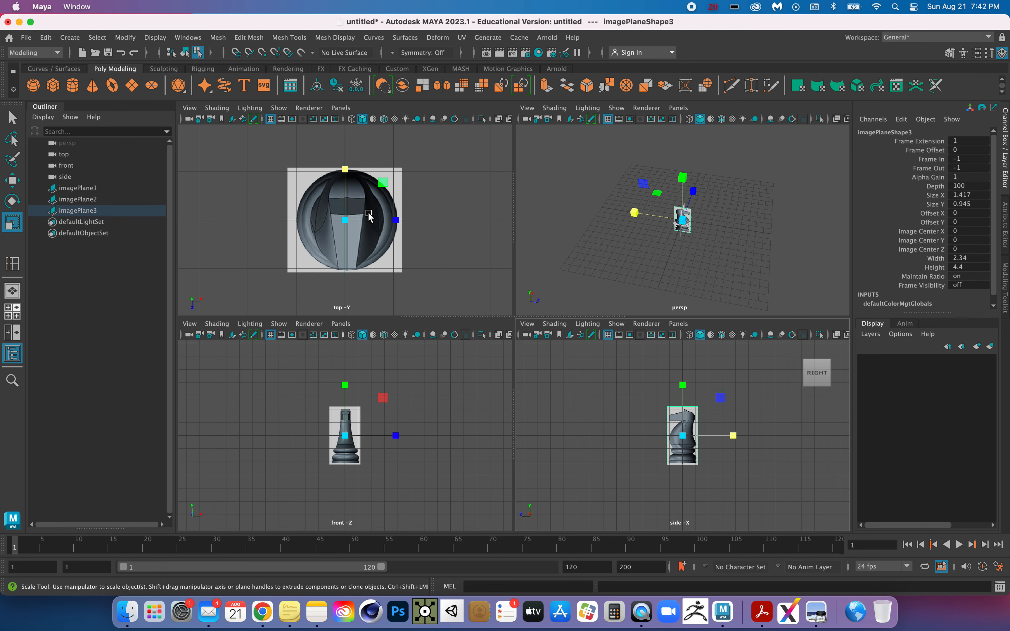
In the top view, move the top knight image plane about -0.046 in X to centre the knight on the vertical axis.
key("space")
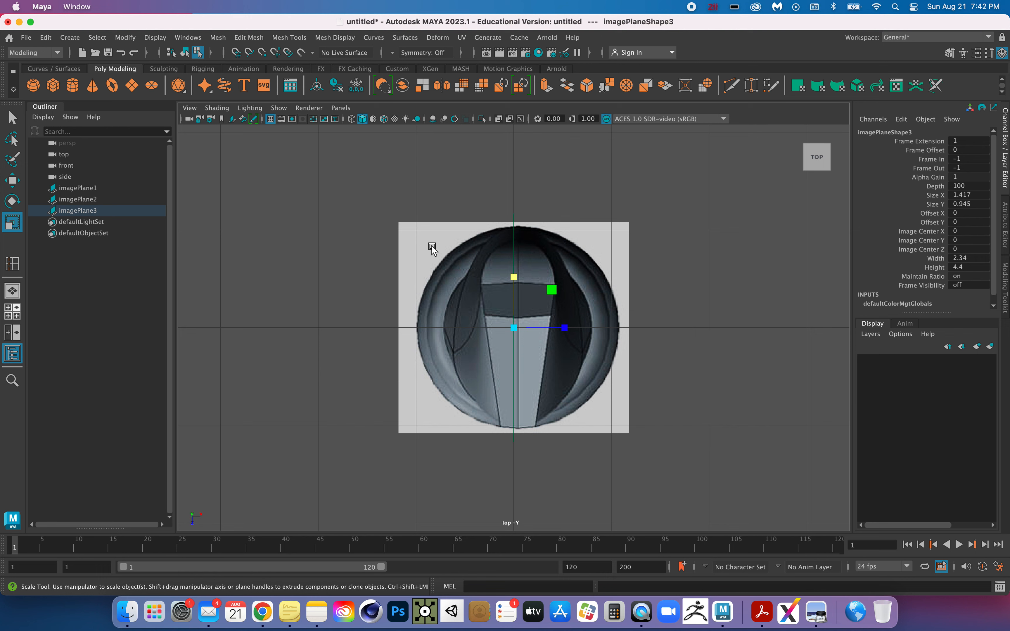
left_click(16, 180)
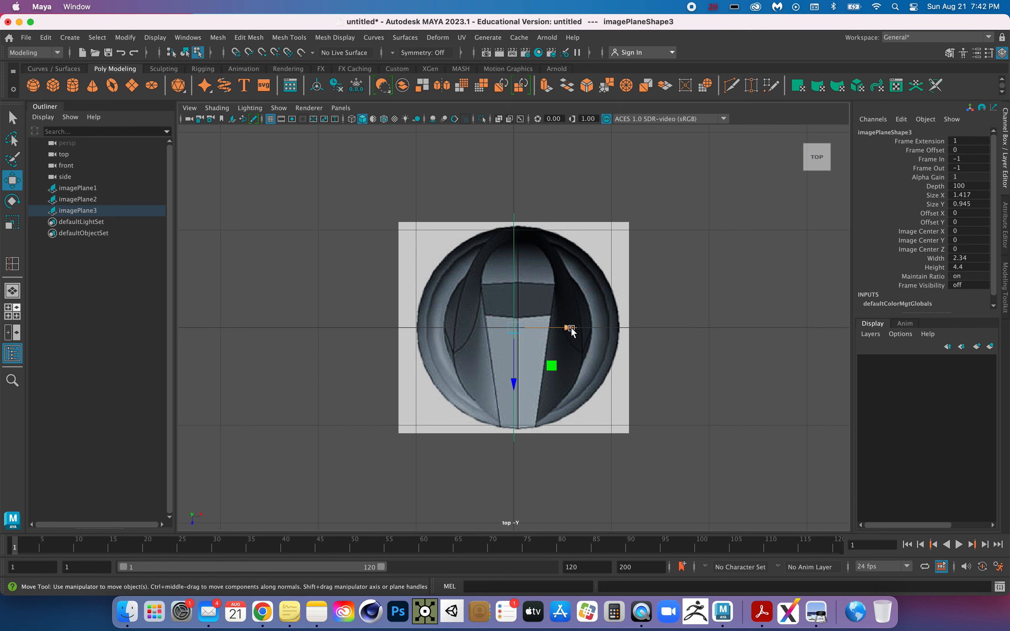
left_click_drag(571, 331, 575, 332)
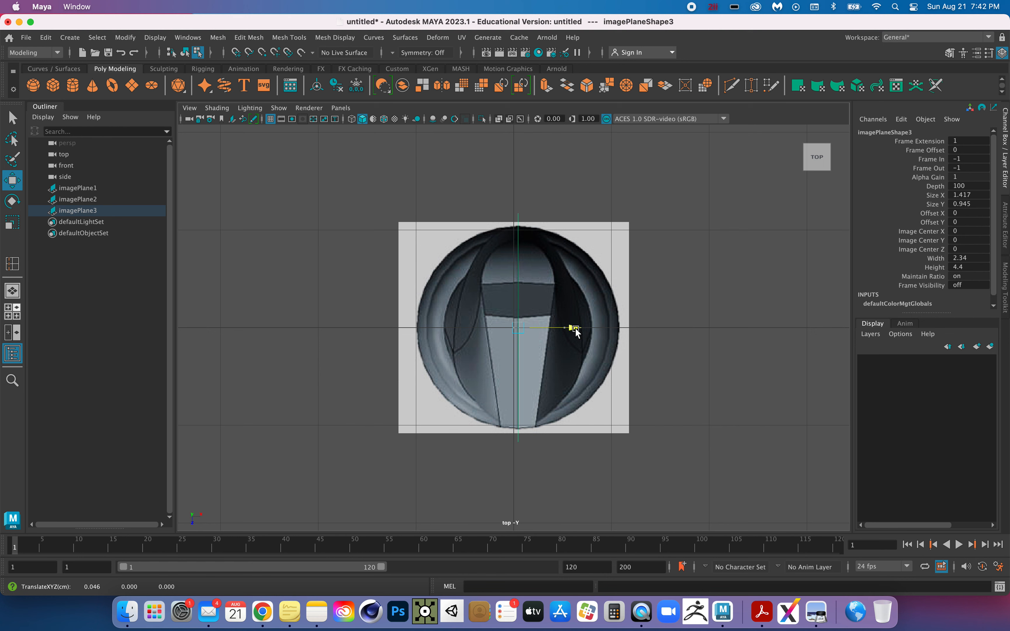
left_click(449, 318)
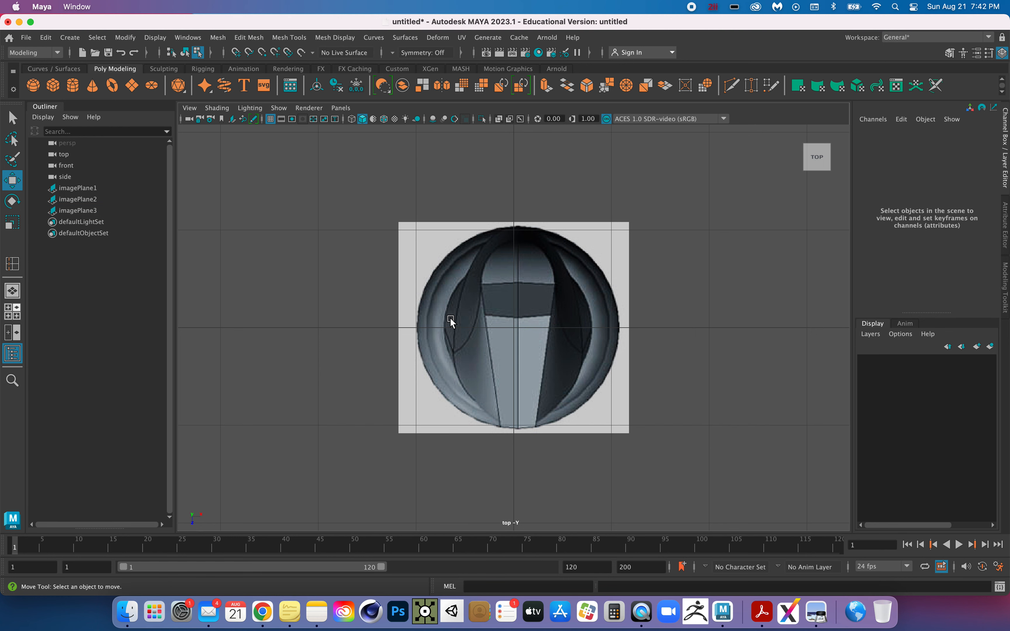
left_click(78, 188)
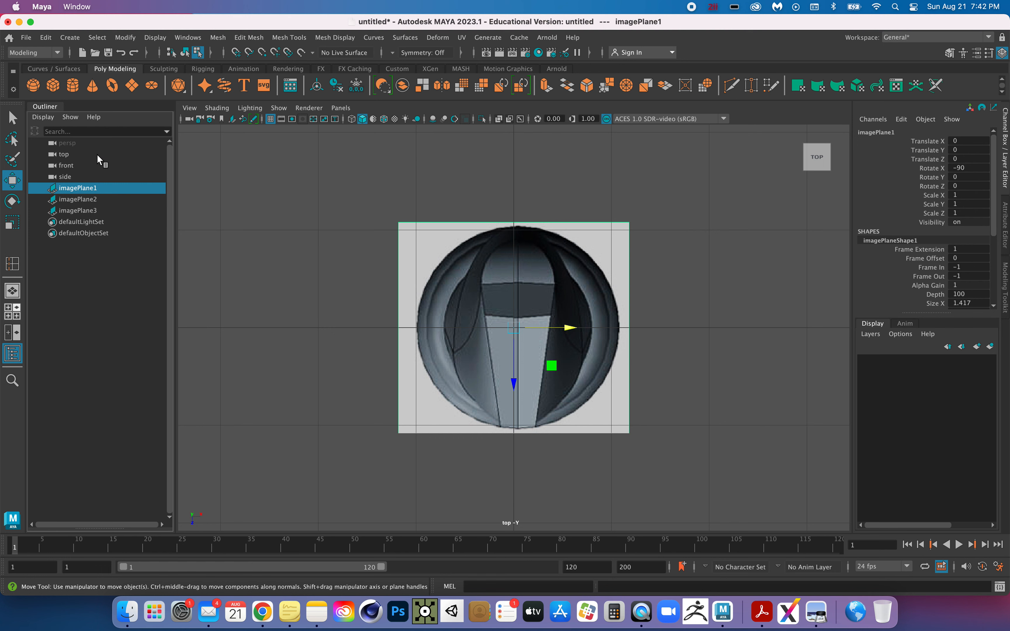
left_click_drag(572, 333, 566, 332)
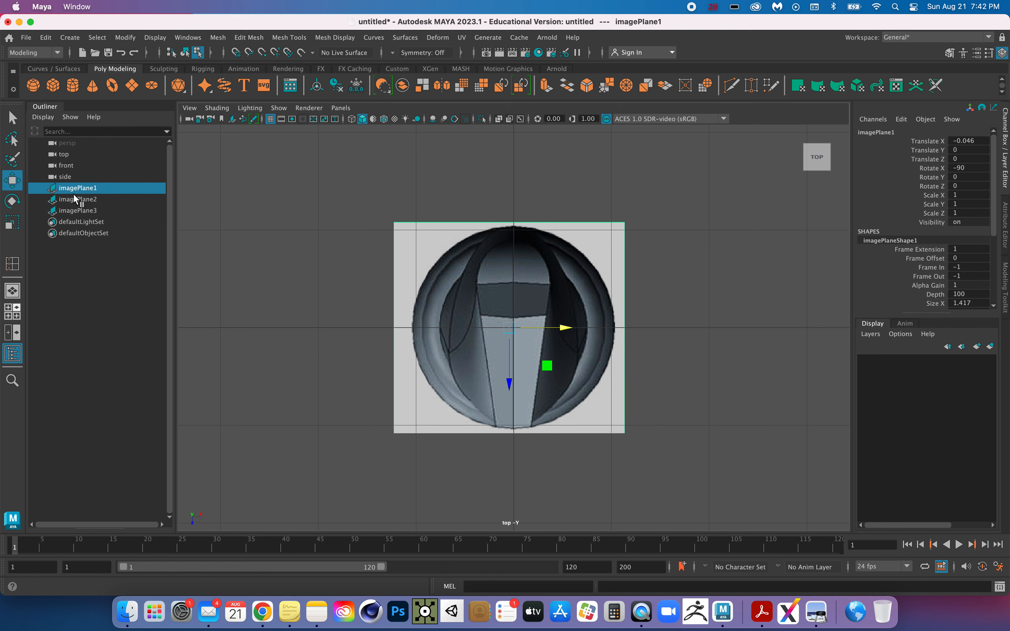
In the front view, centre the front knight image plane at about -0.036 in X and raise it about 2.07 in Y, seating its base on the ground line.
left_click(11, 315)
key("space")
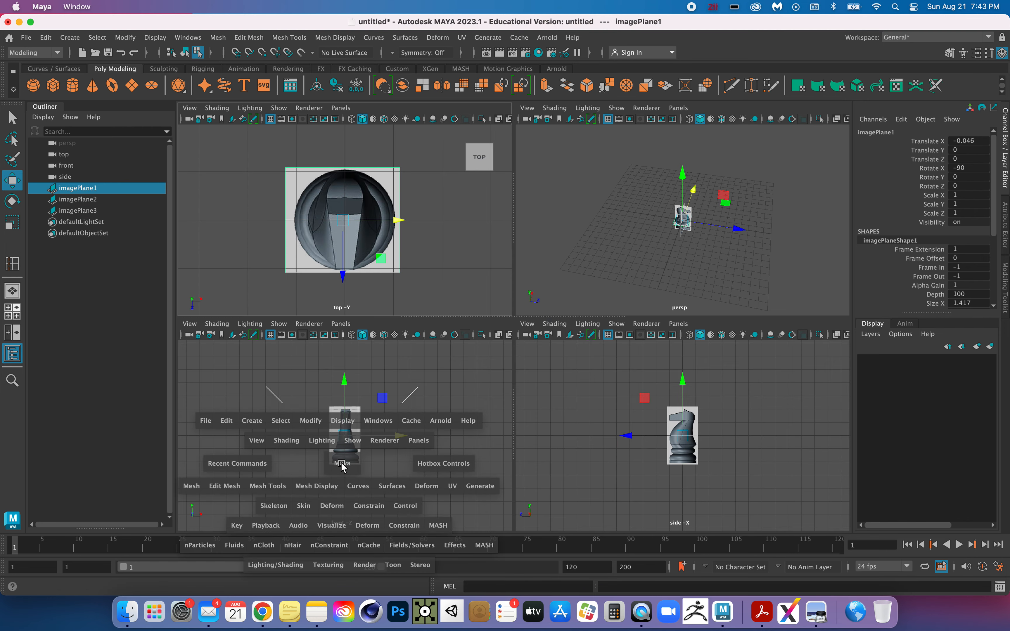
key("f")
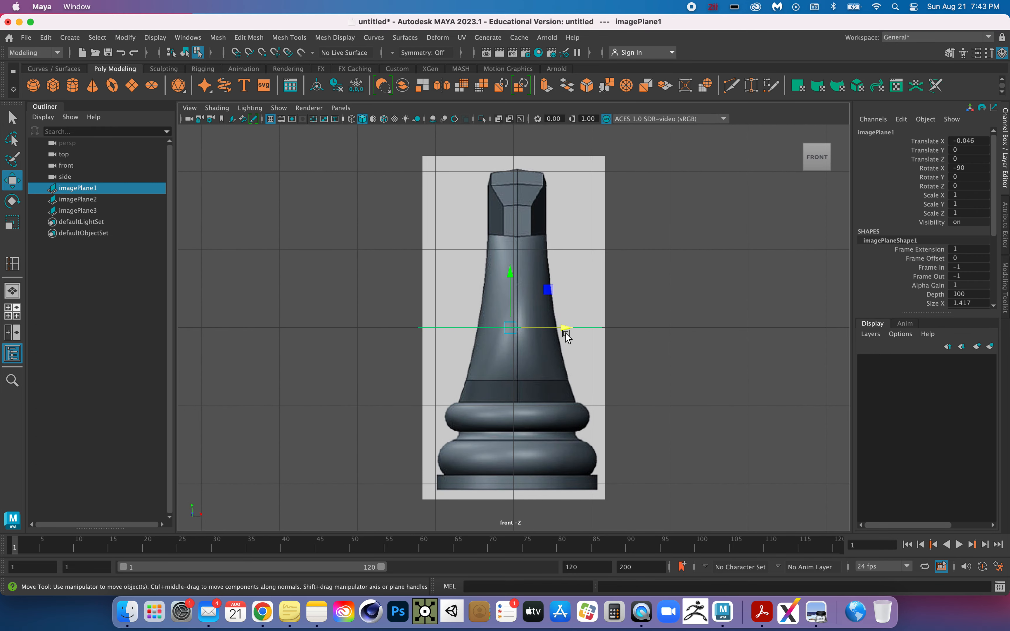
left_click_drag(566, 330, 573, 331)
key("super+z")
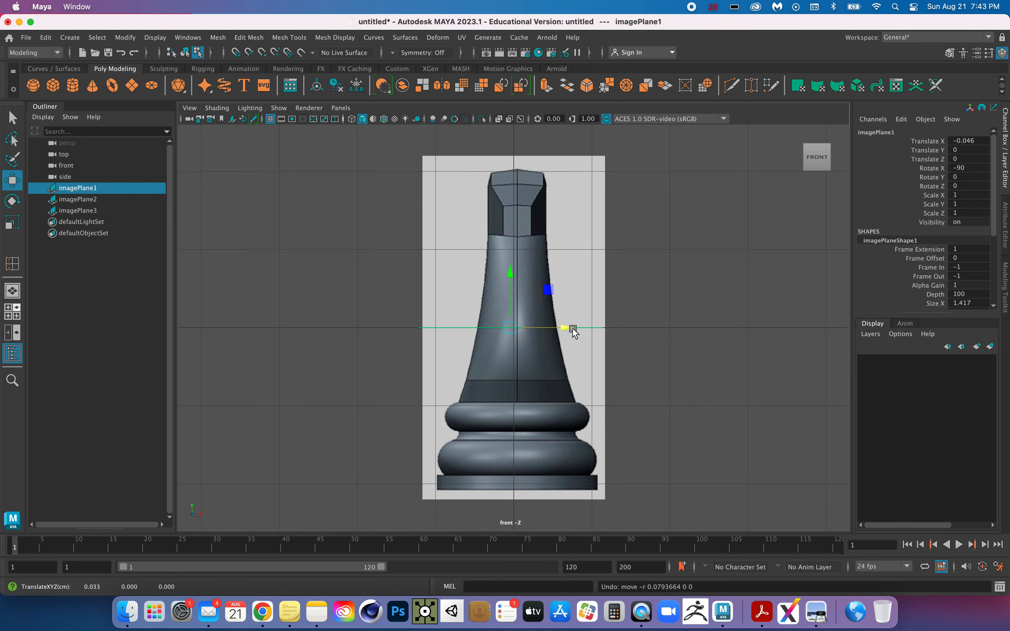
left_click(569, 232)
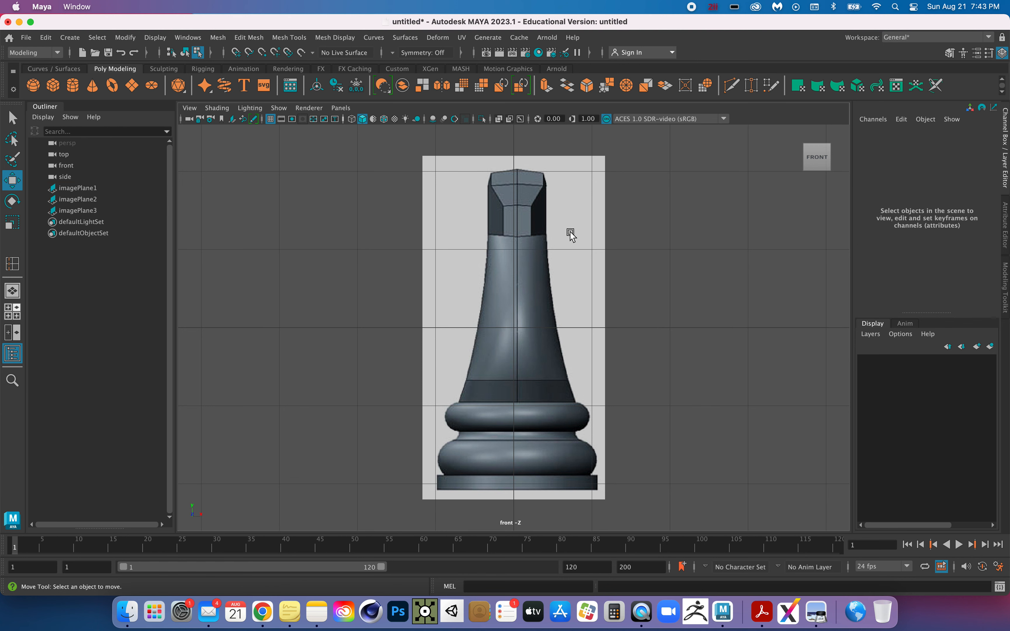
left_click(87, 200)
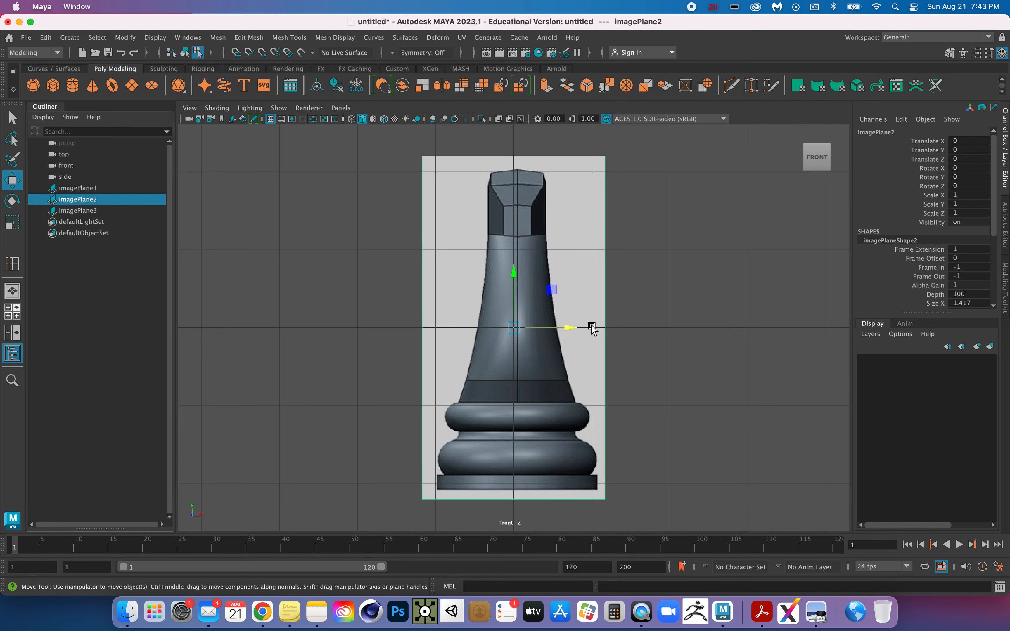
left_click_drag(575, 332, 571, 331)
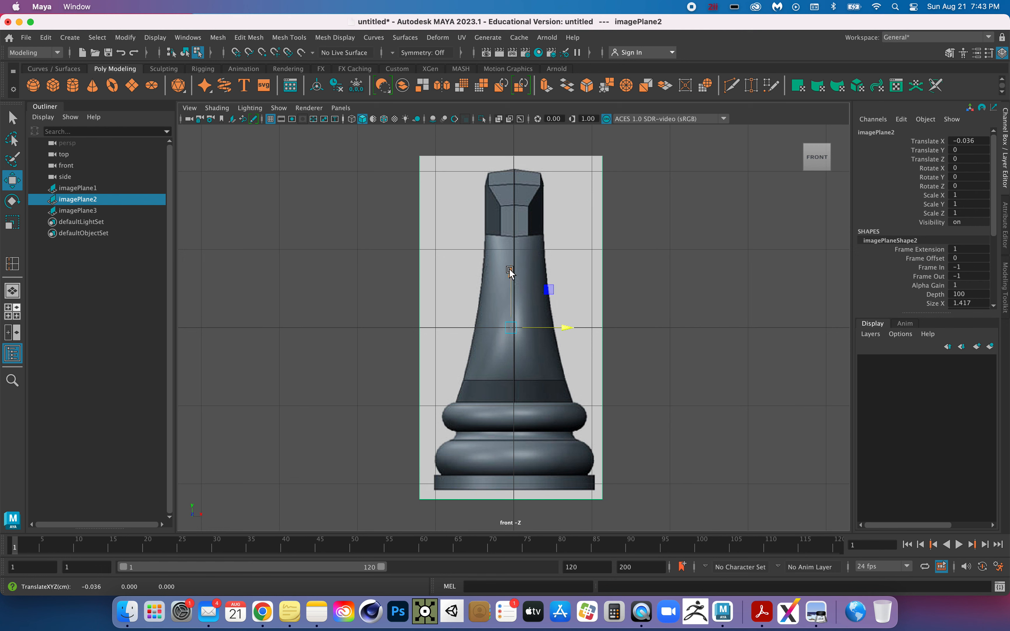
left_click_drag(509, 269, 514, 107)
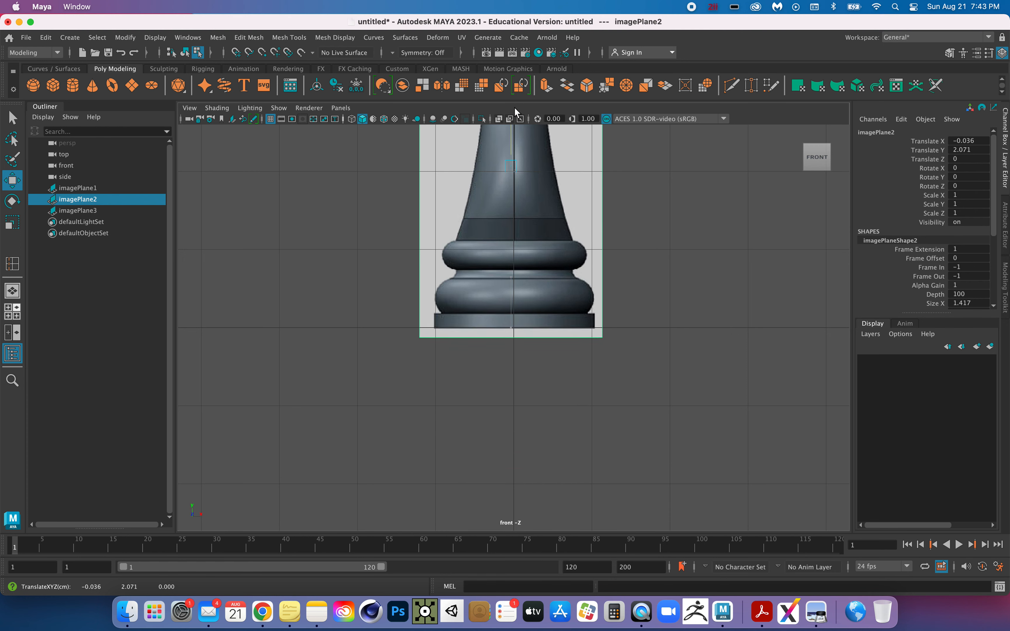
In the front view, fine-tune the height of the front knight image plane to about 2.078 in Y.
left_click_drag(515, 107, 514, 107)
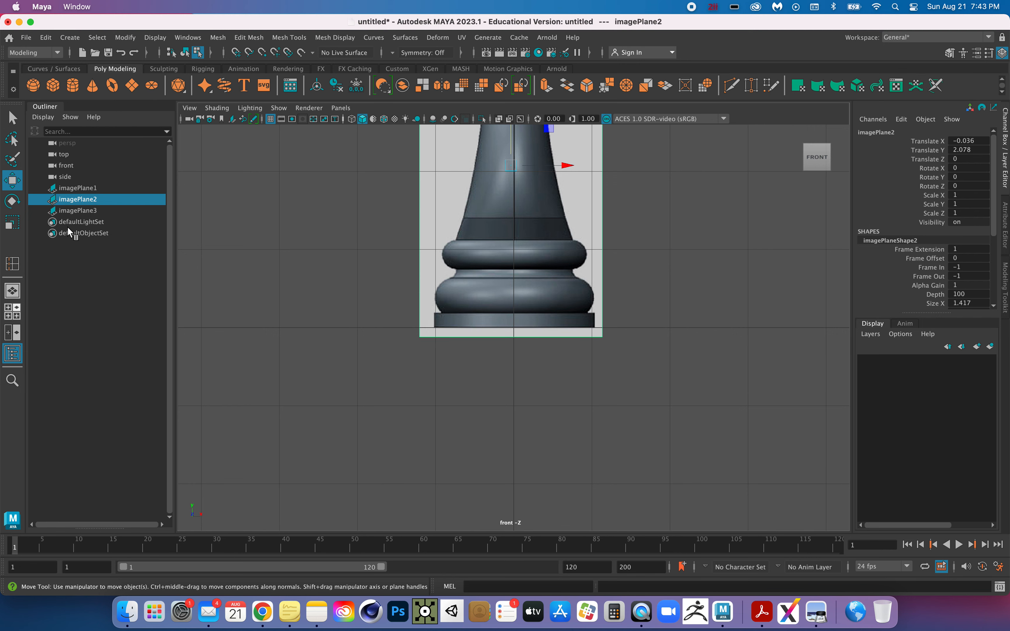
left_click(9, 318)
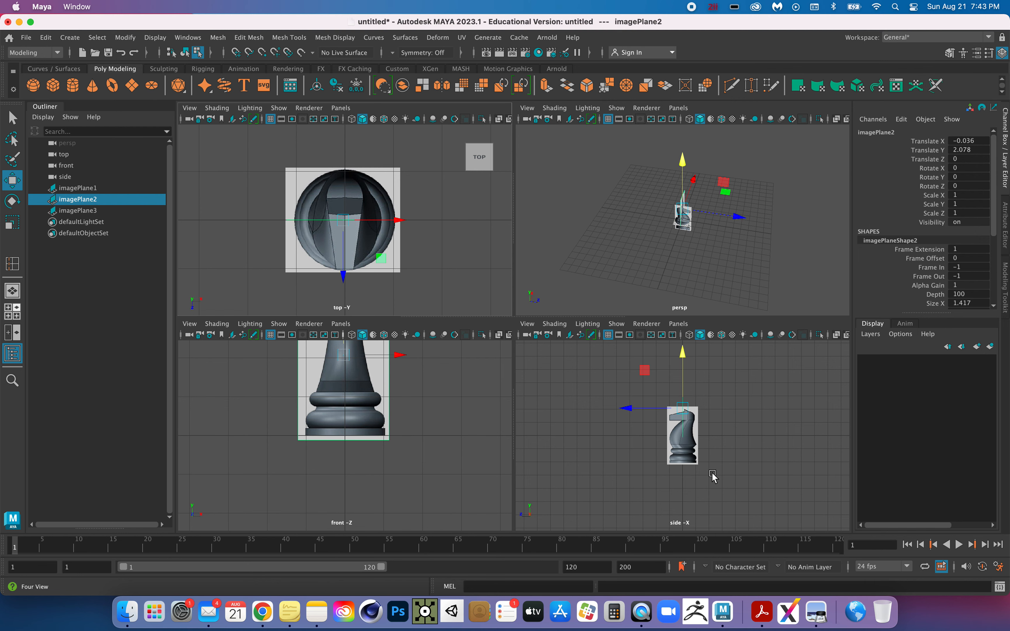
In the side view, raise the side knight image plane to about 2.06 in Y, seating its base on the ground line.
key("space")
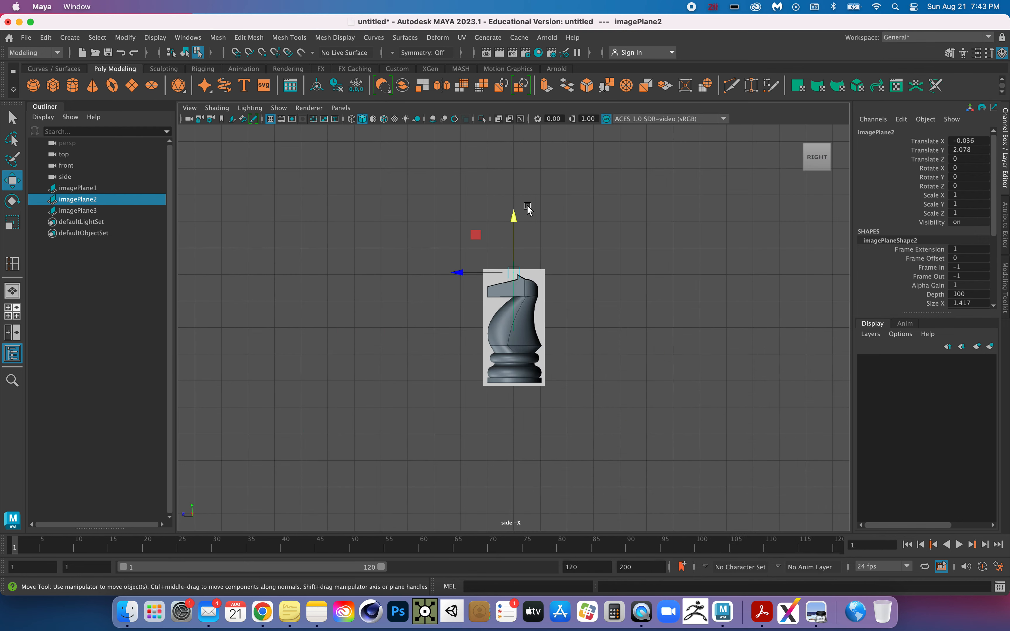
left_click_drag(514, 218, 514, 209)
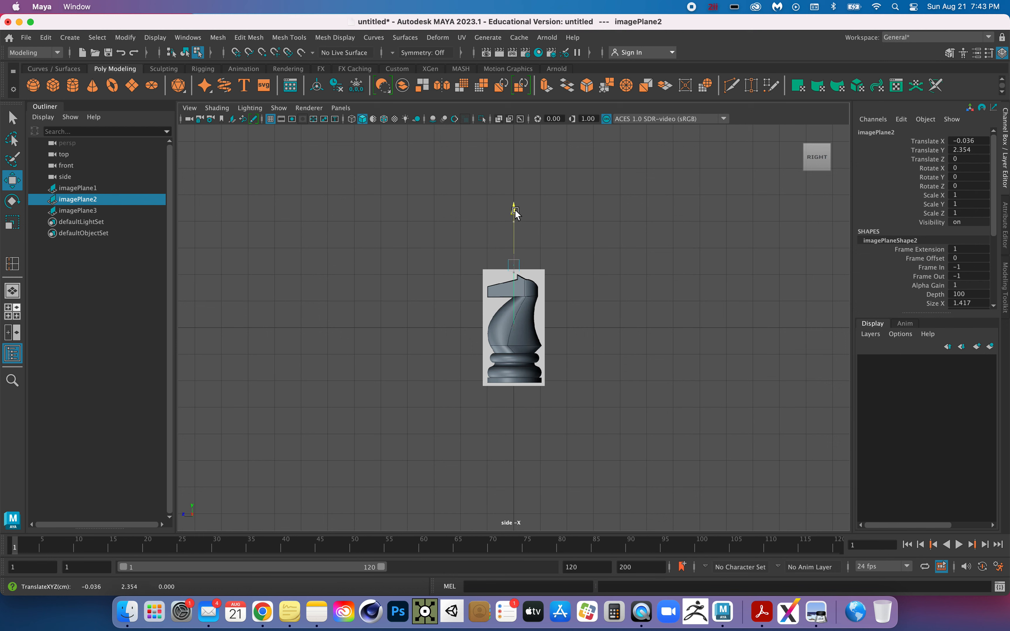
key("super+z")
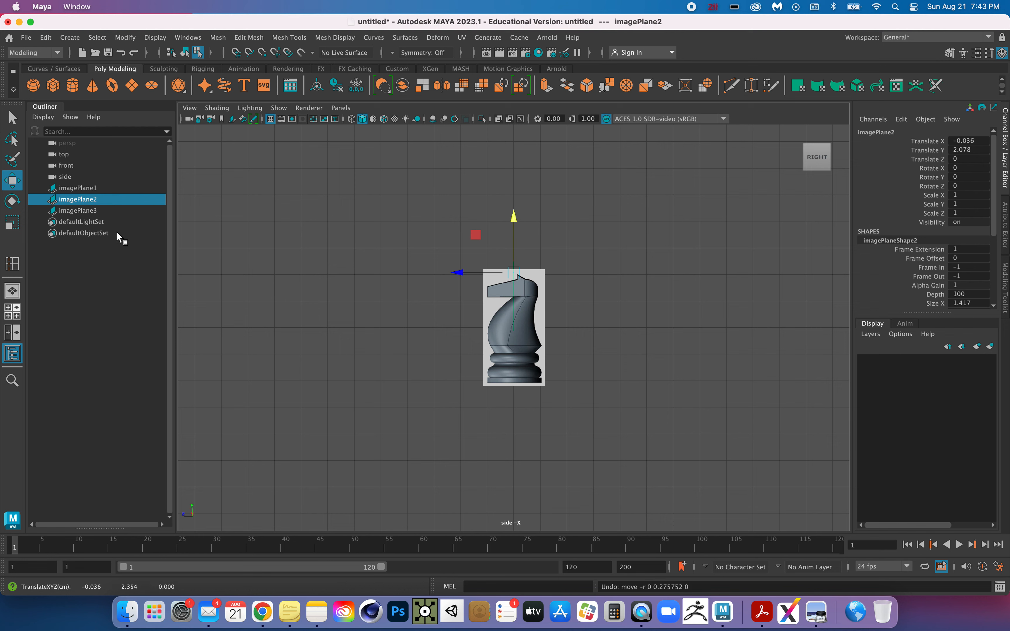
left_click(88, 210)
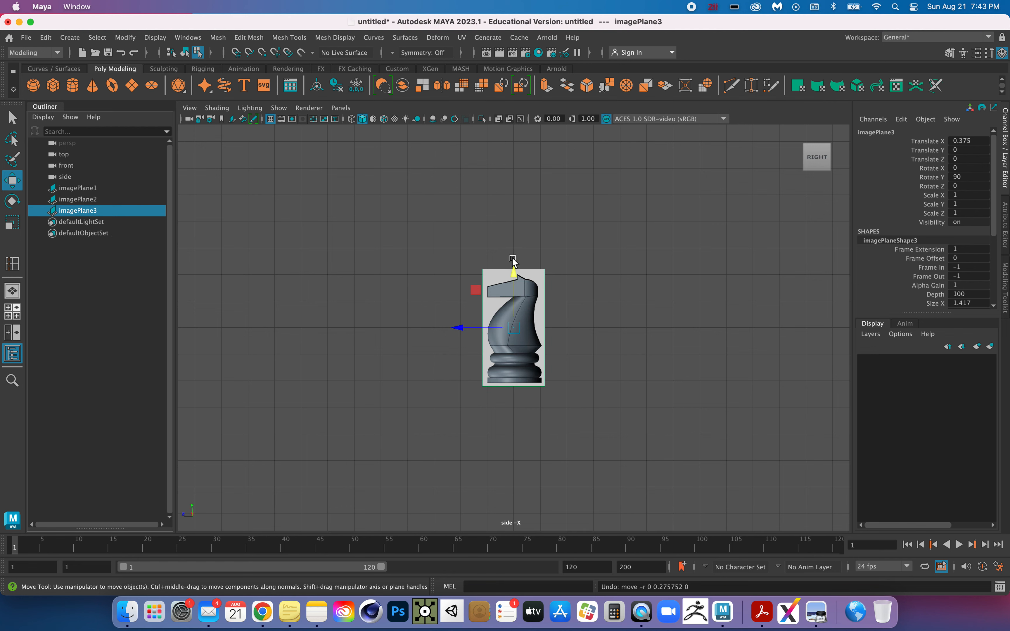
left_click_drag(516, 275, 518, 218)
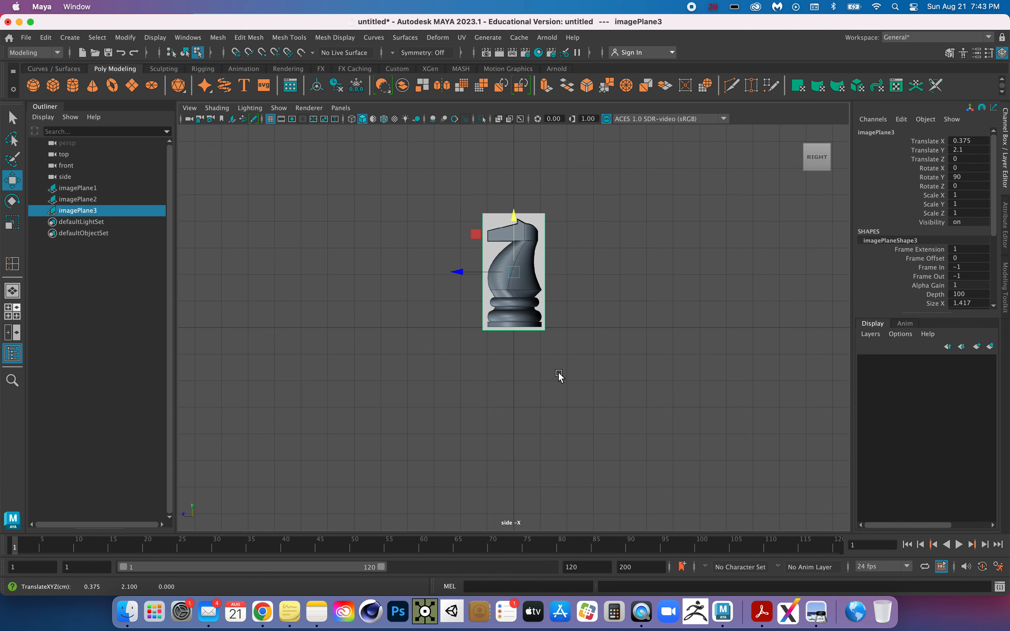
scroll(559, 377, "up", 2)
scroll(559, 377, "up", 4)
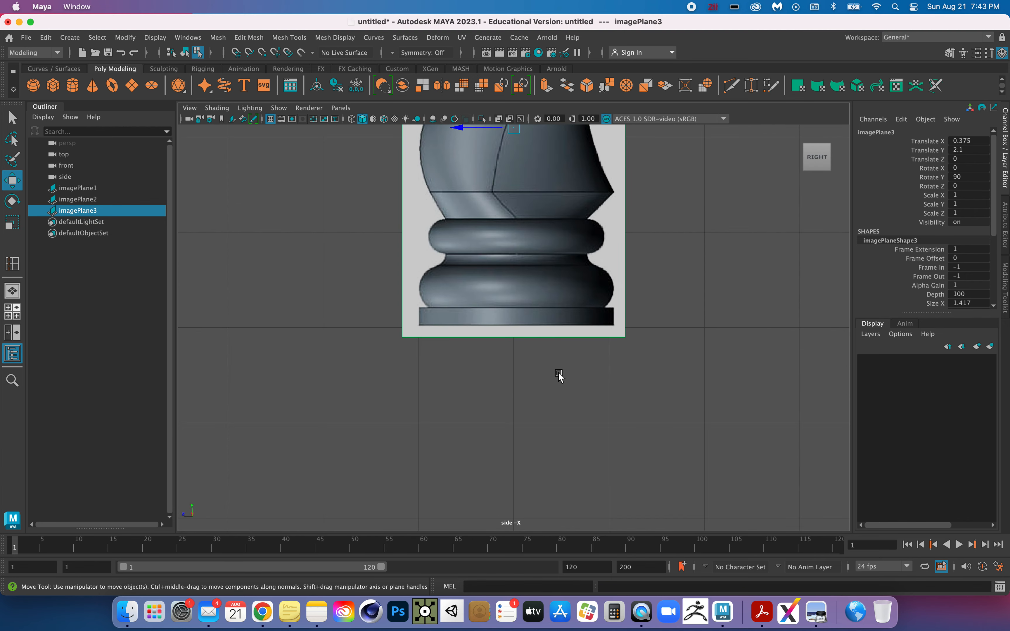
scroll(559, 377, "down", 5)
left_click(515, 187)
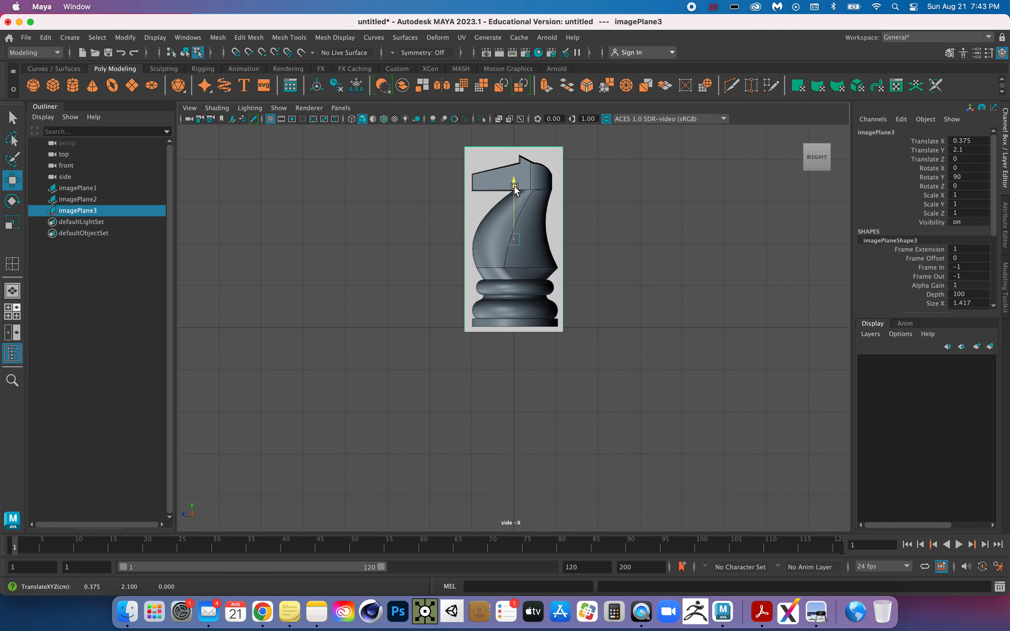
left_click_drag(515, 188, 515, 190)
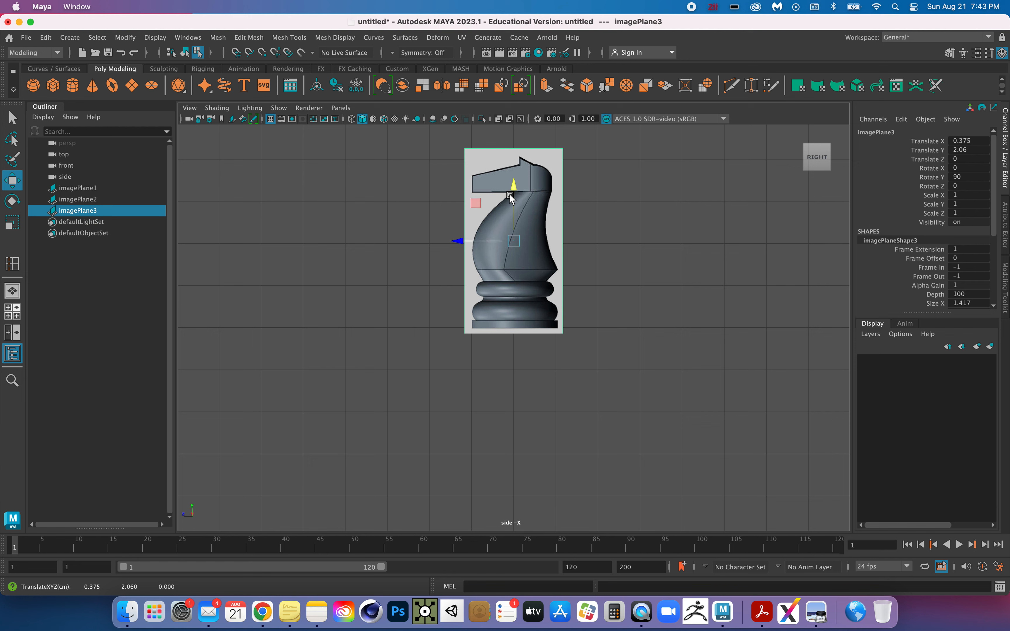
In the perspective view, examine how the three knight image planes line up with each other at the base.
left_click(12, 316)
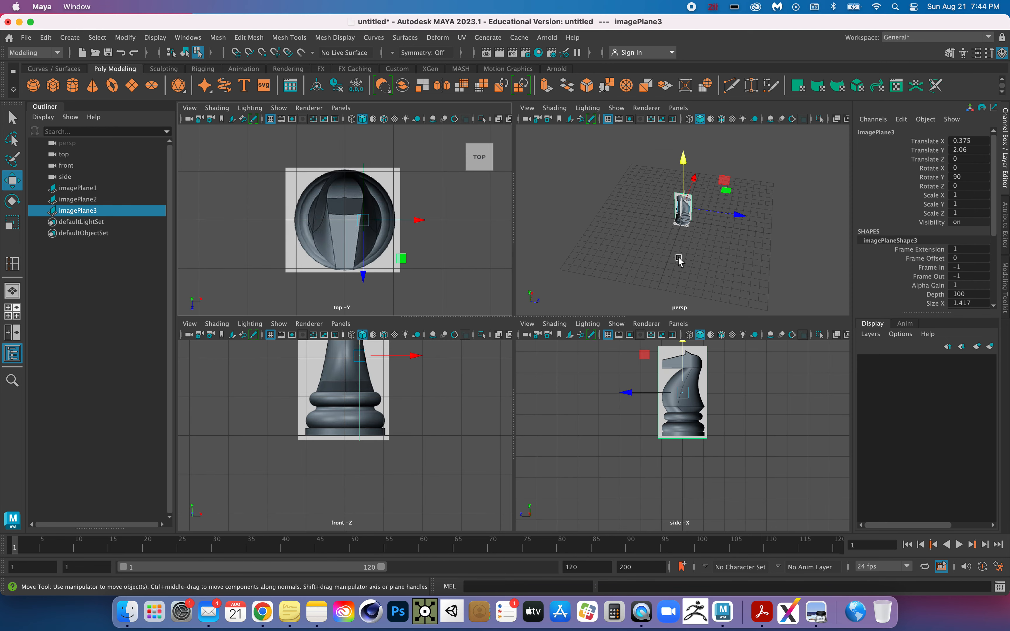
key("space")
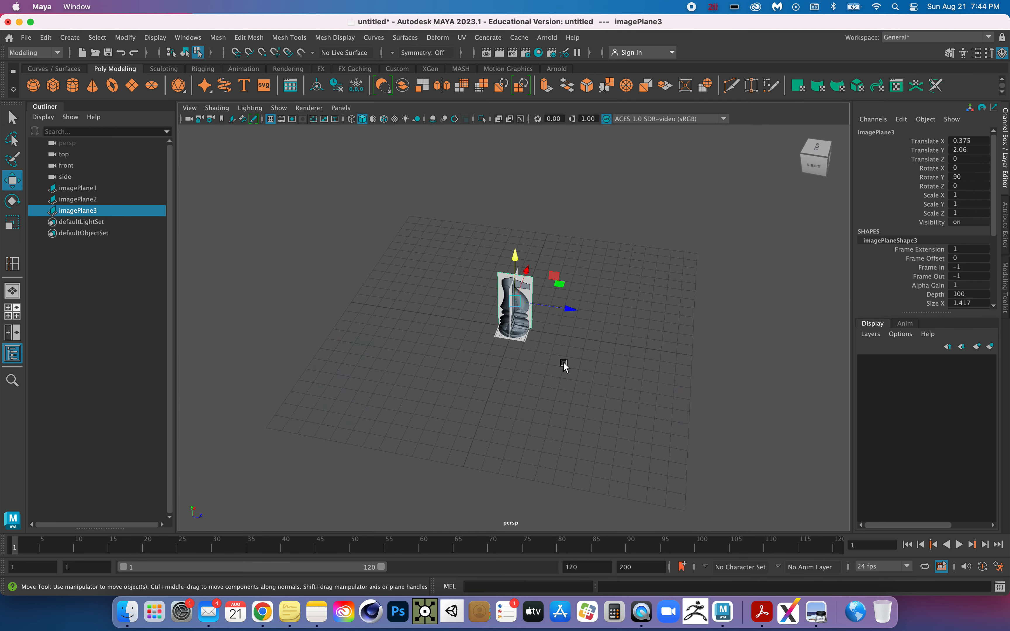
scroll(563, 363, "up", 10)
scroll(563, 365, "up", 1)
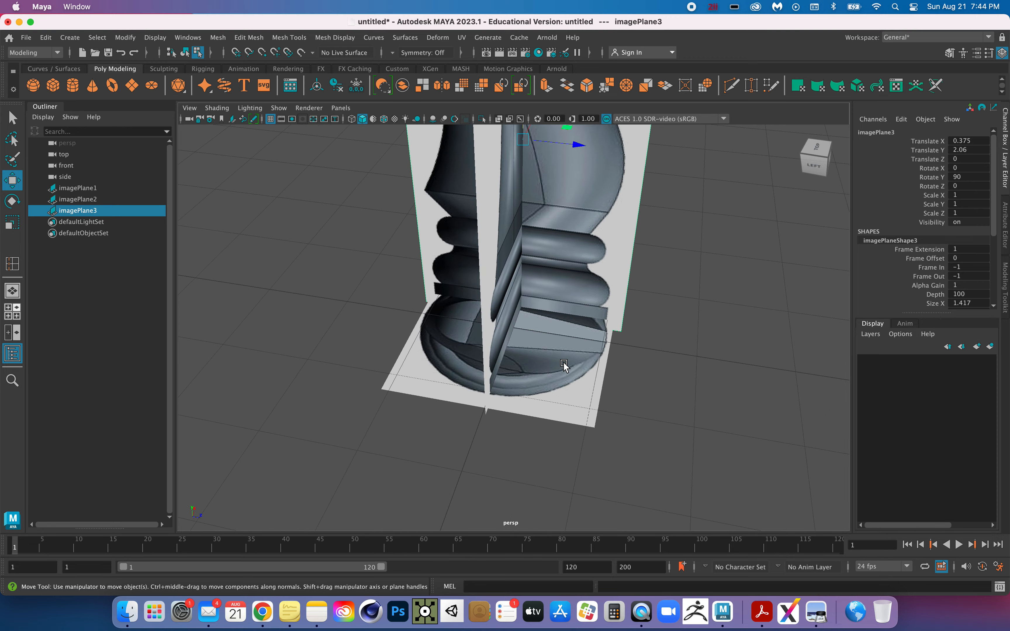
mouse_move(667, 419)
left_mouse_down("alt")
mouse_move(638, 415)
mouse_move(639, 402)
mouse_move(653, 406)
left_mouse_up("alt")
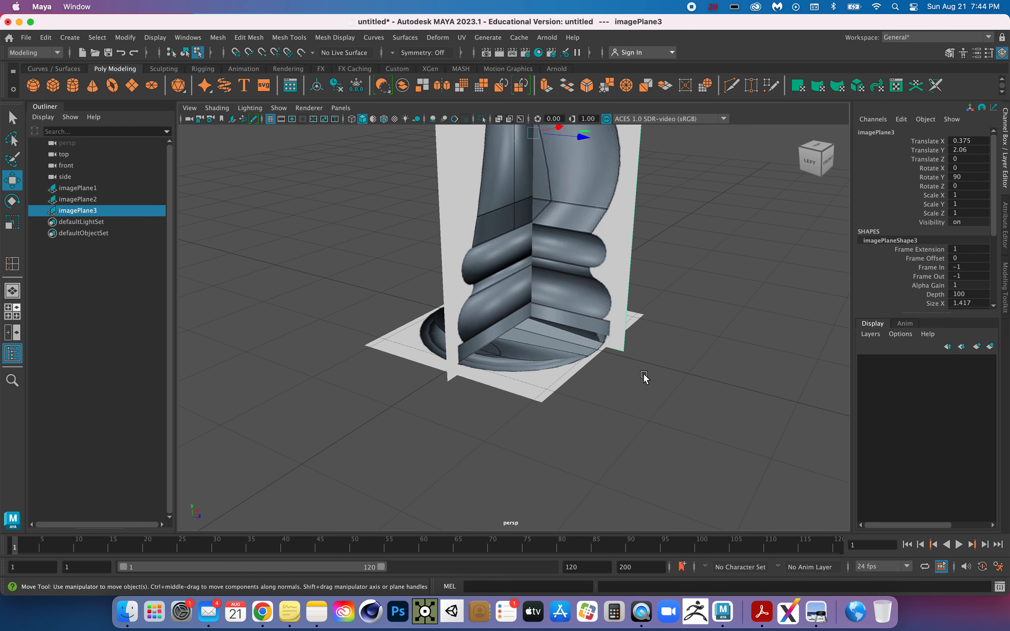
left_click(630, 237)
scroll(622, 319, "down", 5)
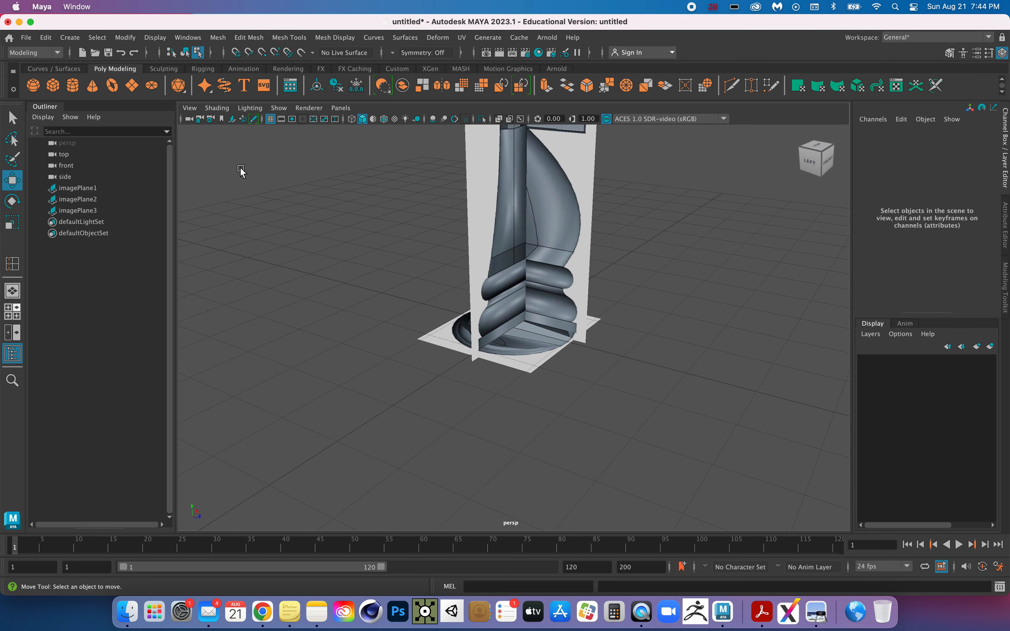
left_click(64, 211)
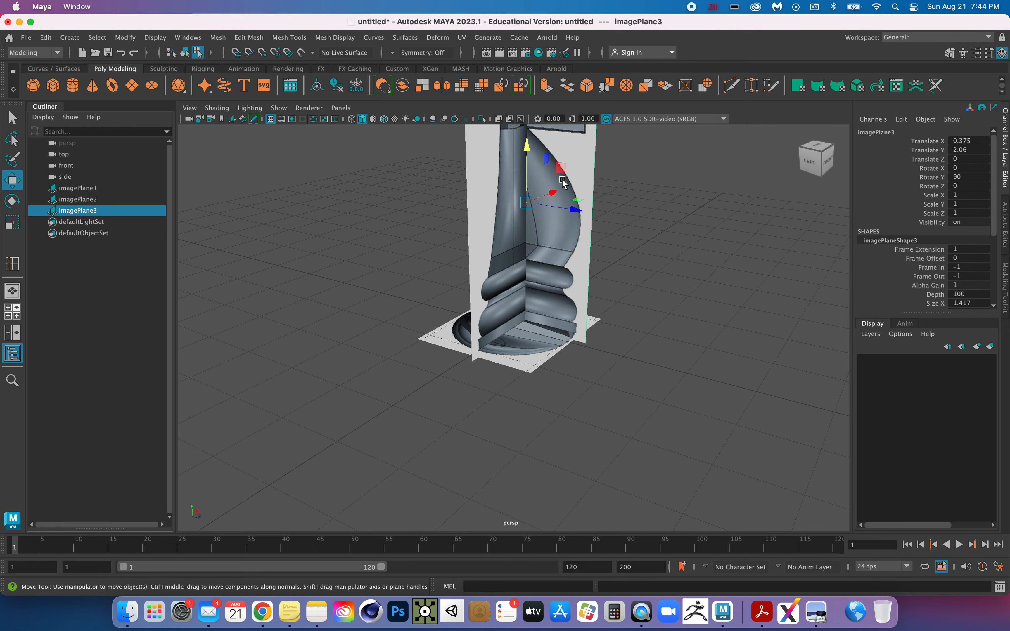
left_click(578, 178)
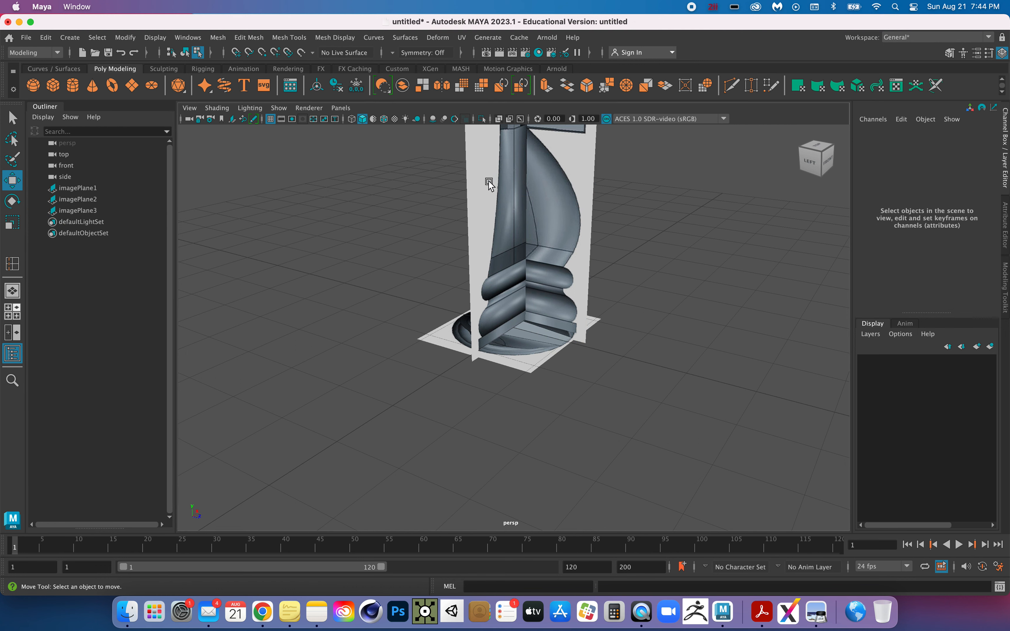
right_click_drag(374, 218, 344, 226)
left_click(572, 244)
Fine-tune the side knight image plane's height to about 2.068 in Y so its base rings match the front image.
left_click(87, 189)
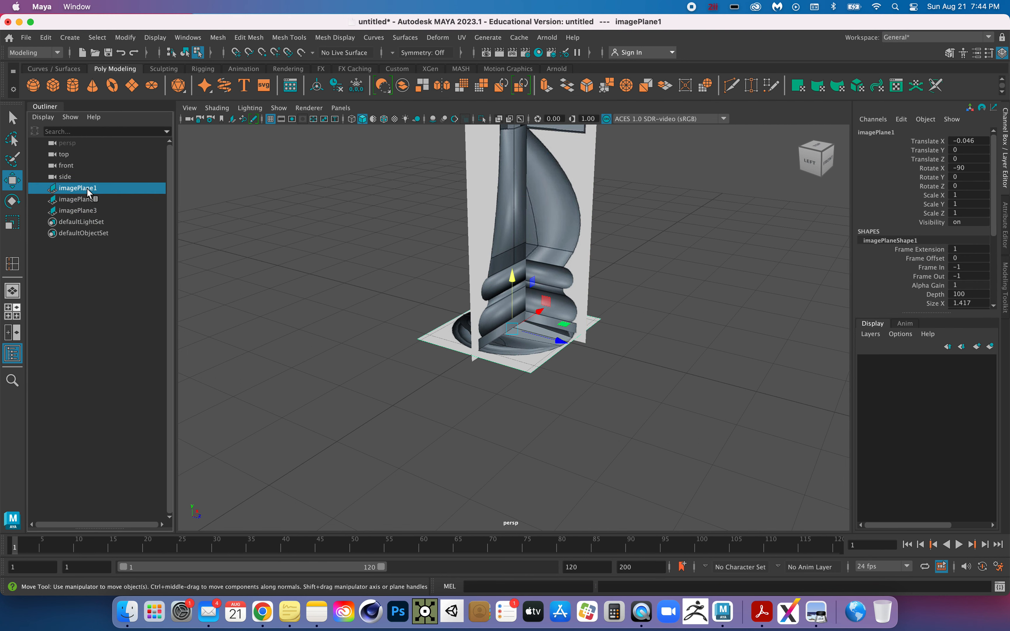
left_click(81, 210)
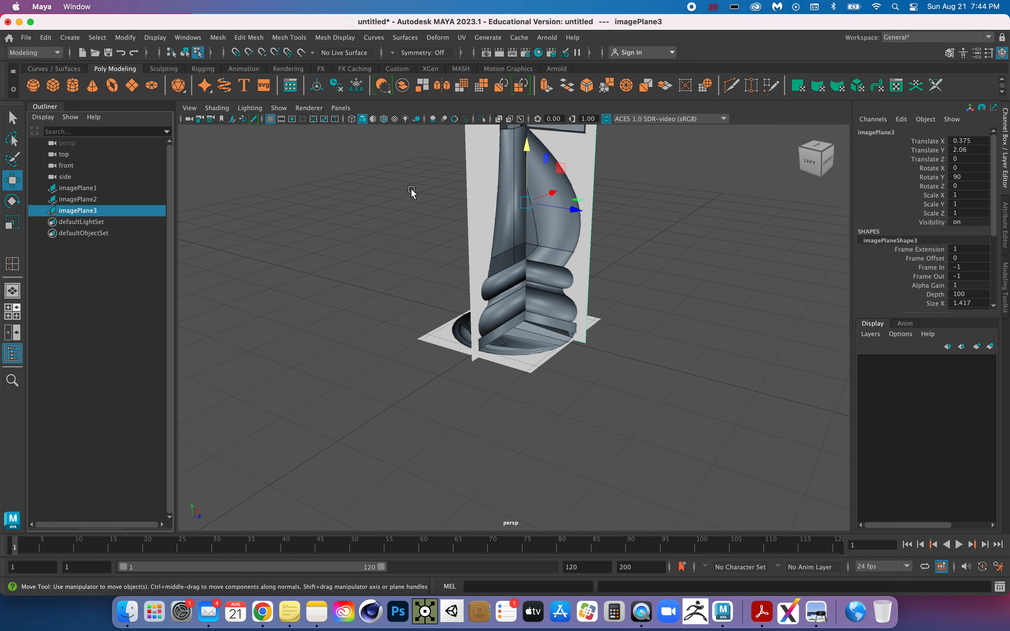
left_click(526, 147)
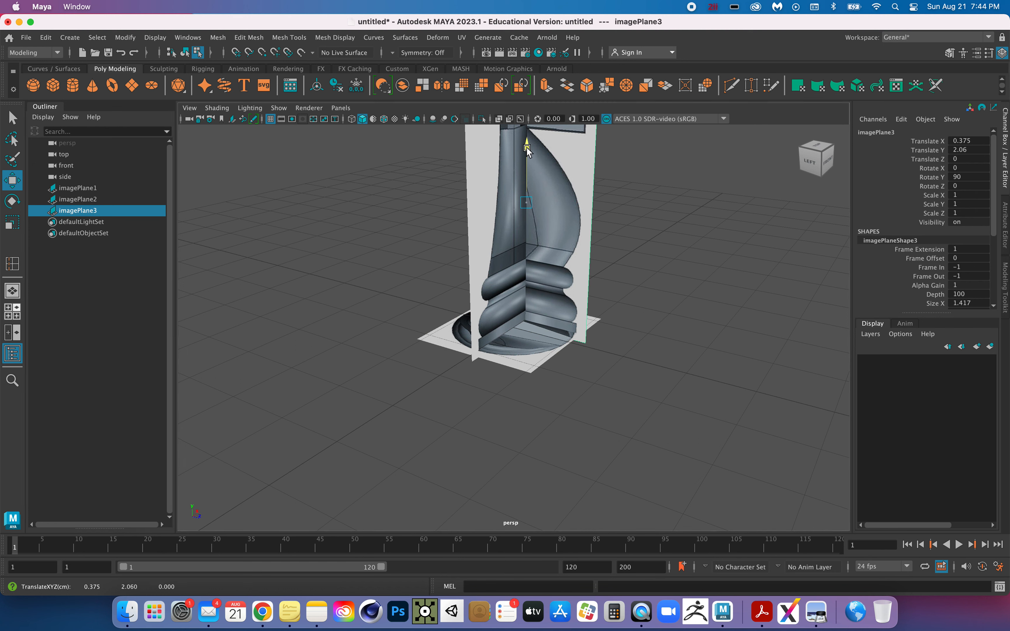
left_click_drag(526, 147, 526, 148)
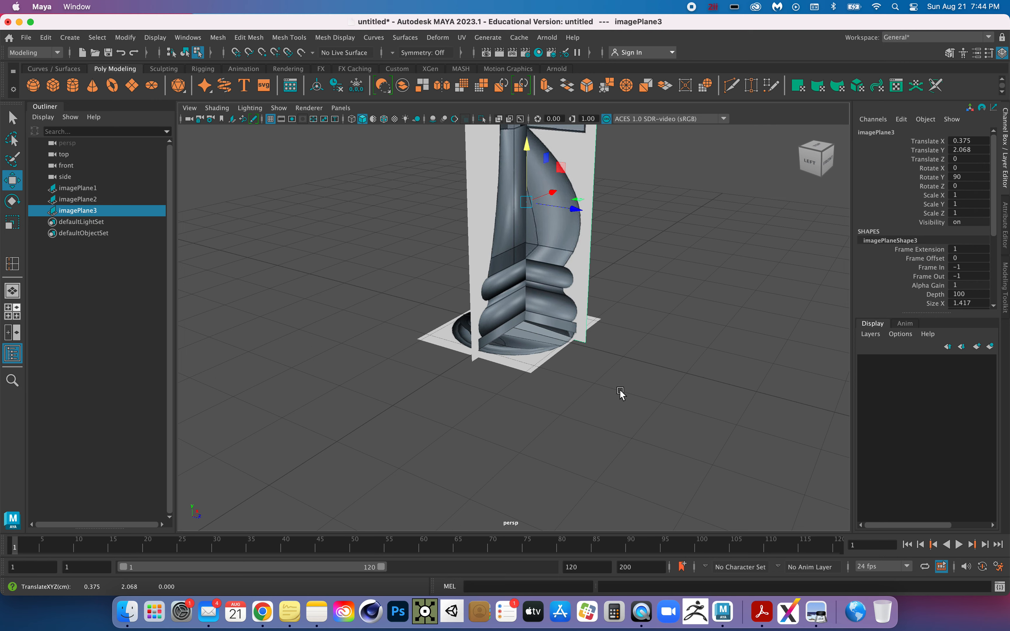
Centre the side knight image plane on the front image by setting its Translate X to 0.
left_click_drag(620, 392, 579, 392, "alt")
left_click_drag(596, 208, 574, 207)
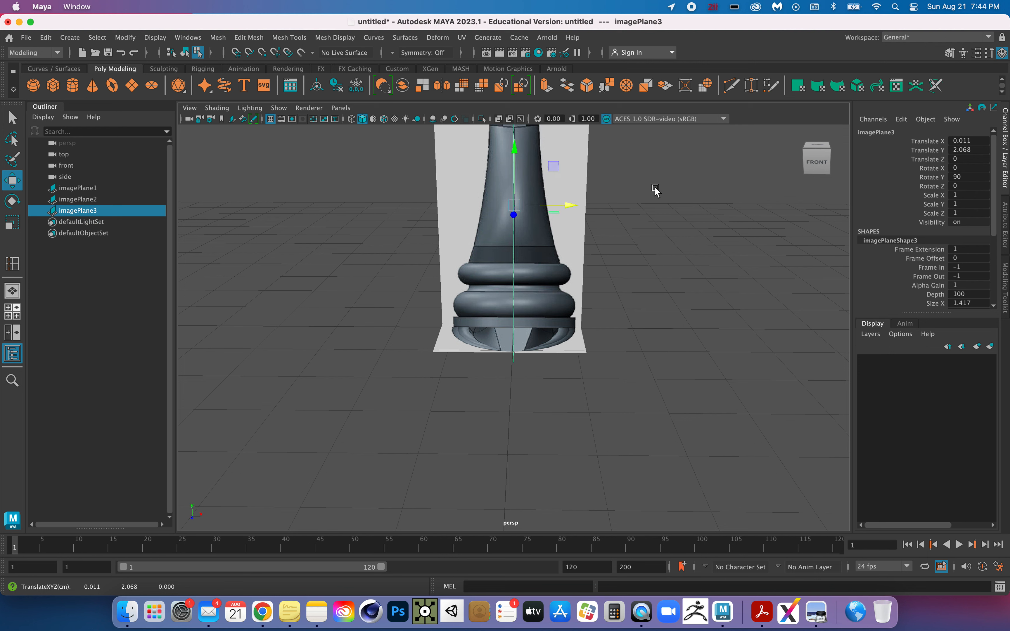
double_click(972, 141)
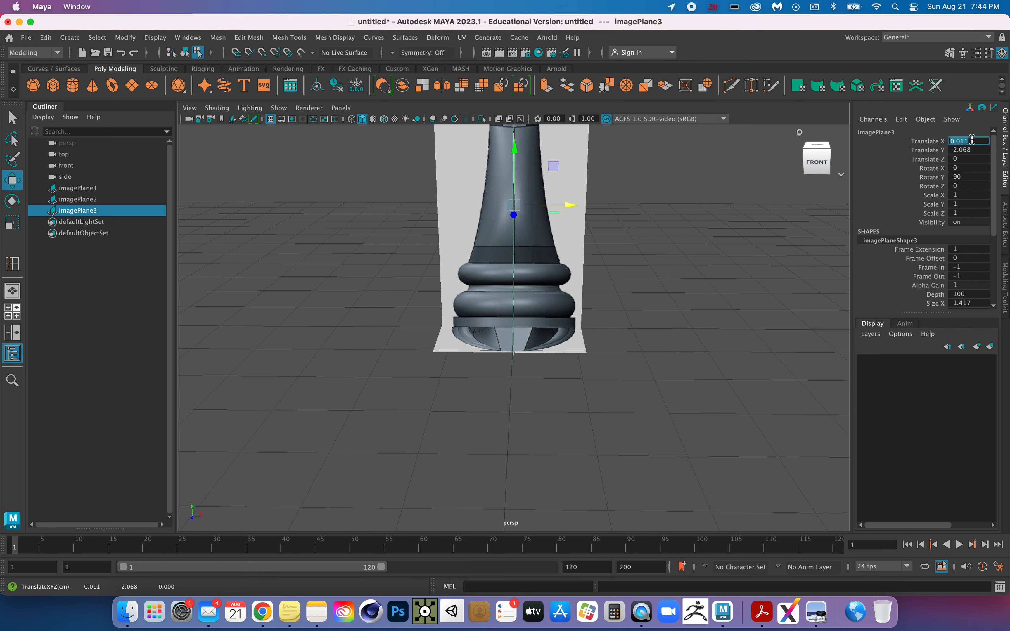
type("0")
key("Return")
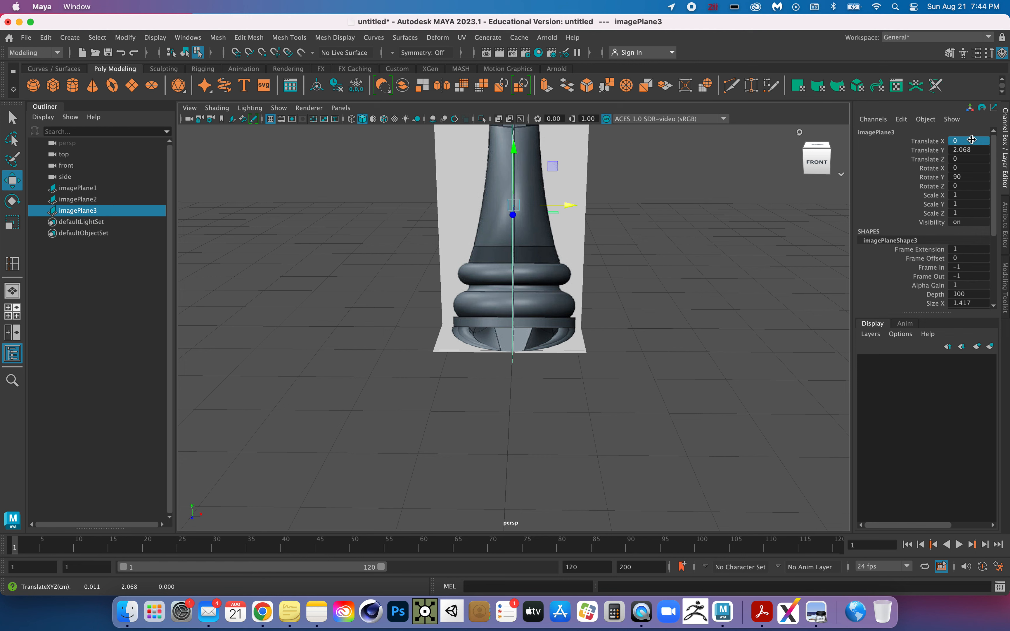
left_click(622, 361)
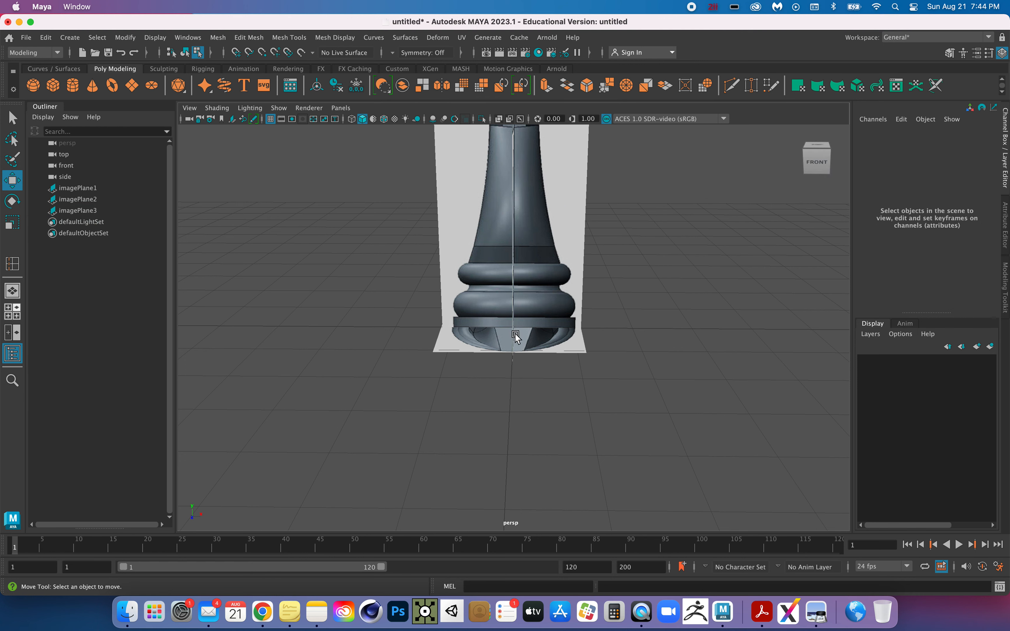
Viewed from the left in perspective, shift the side knight image plane about 0.036 in Z to centre the knight's base, and deselect it.
mouse_move(477, 365)
left_mouse_down("alt")
mouse_move(480, 354)
mouse_move(514, 372)
mouse_move(525, 354)
mouse_move(468, 370)
mouse_move(433, 364)
mouse_move(444, 356)
mouse_move(401, 369)
mouse_move(376, 363)
mouse_move(482, 367)
left_mouse_up("alt")
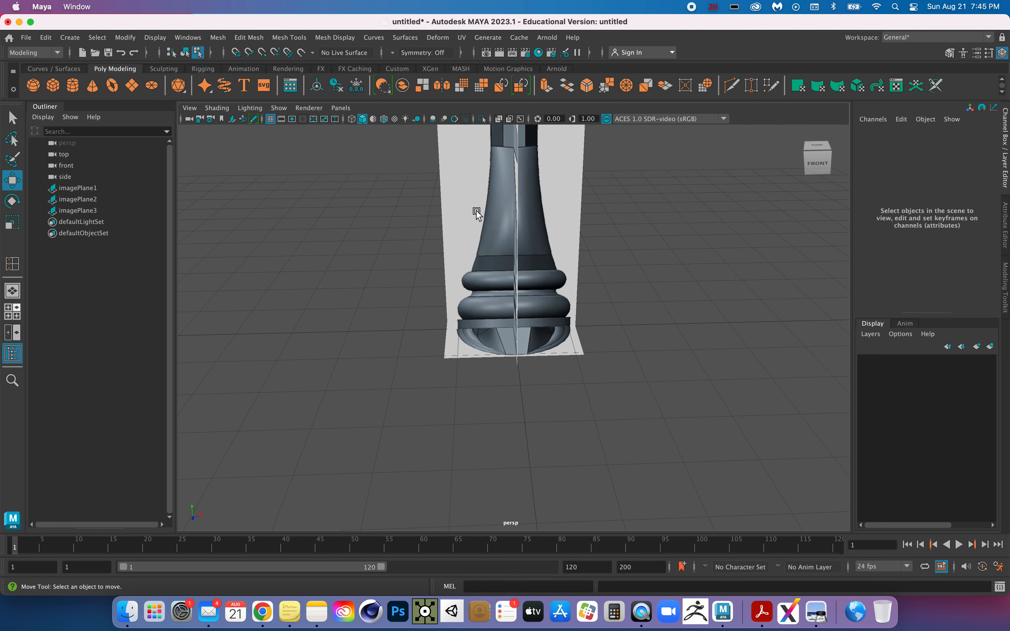
scroll(476, 215, "up", 5)
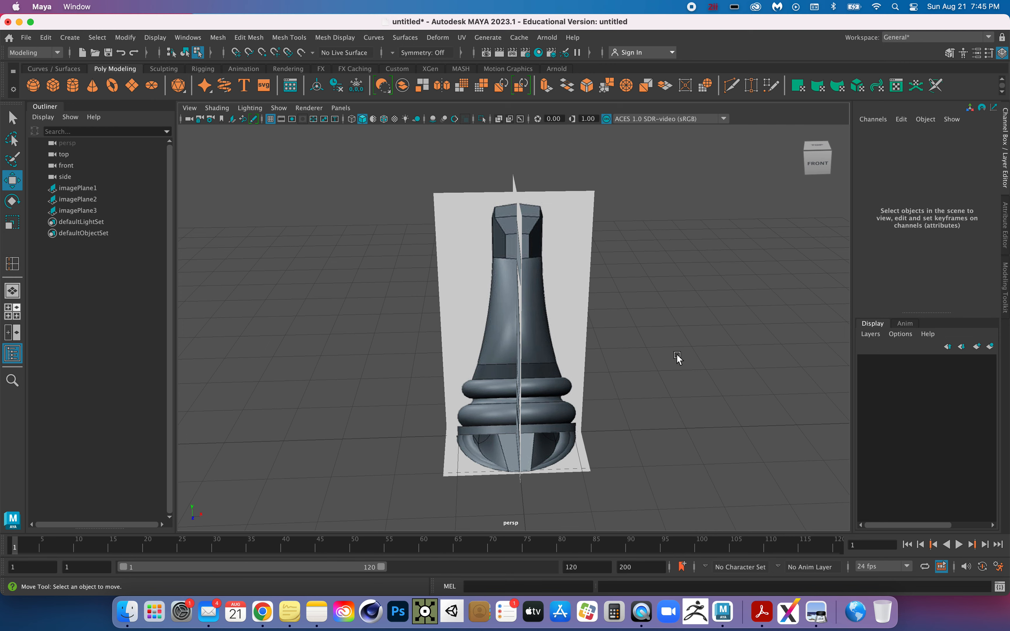
left_click_drag(661, 366, 705, 377)
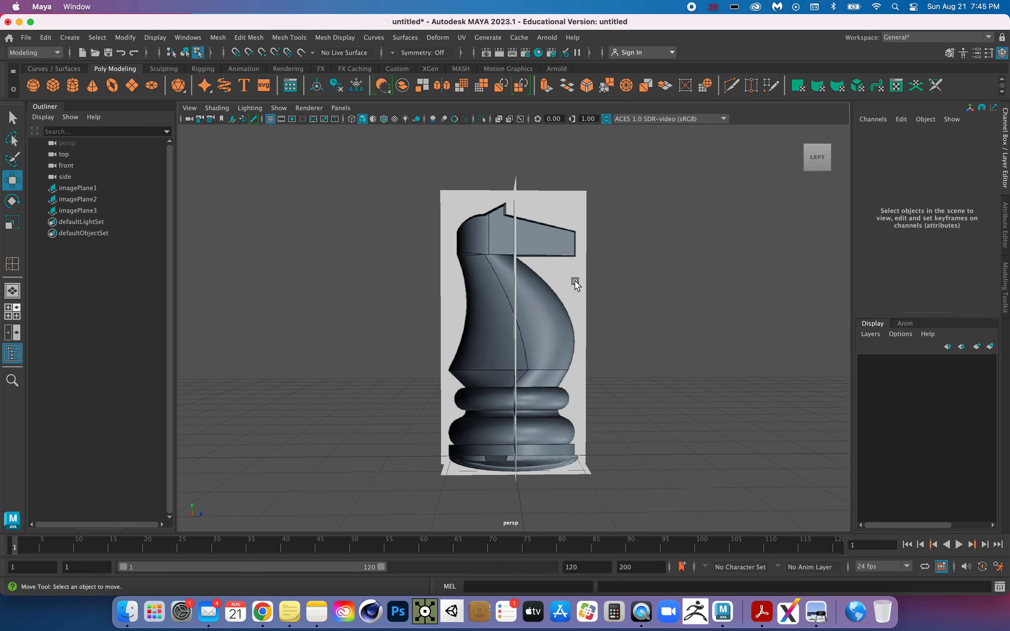
left_click(13, 118)
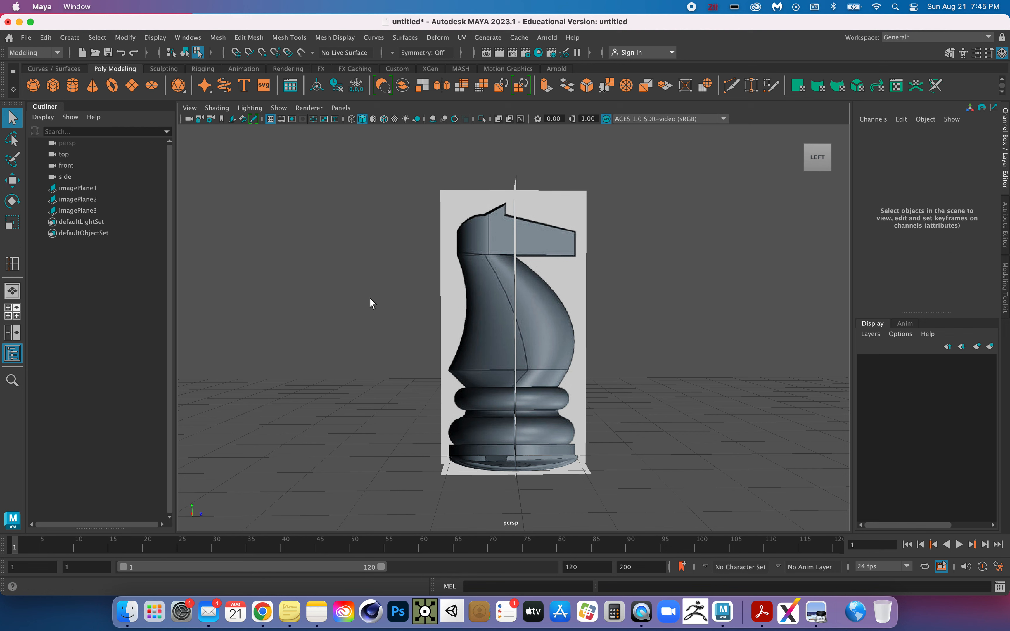
left_click(13, 180)
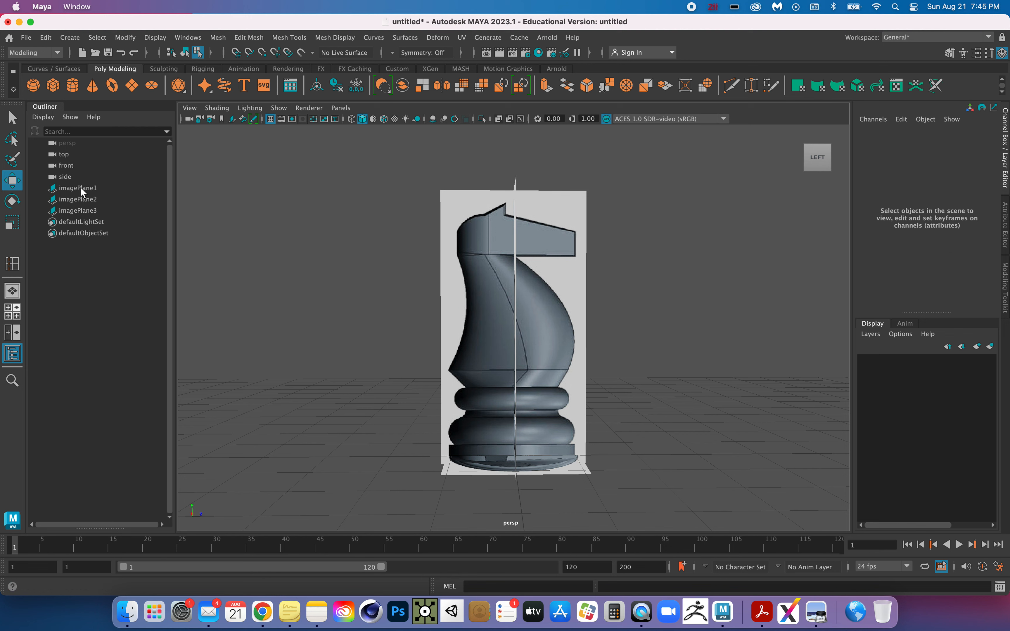
left_click(83, 211)
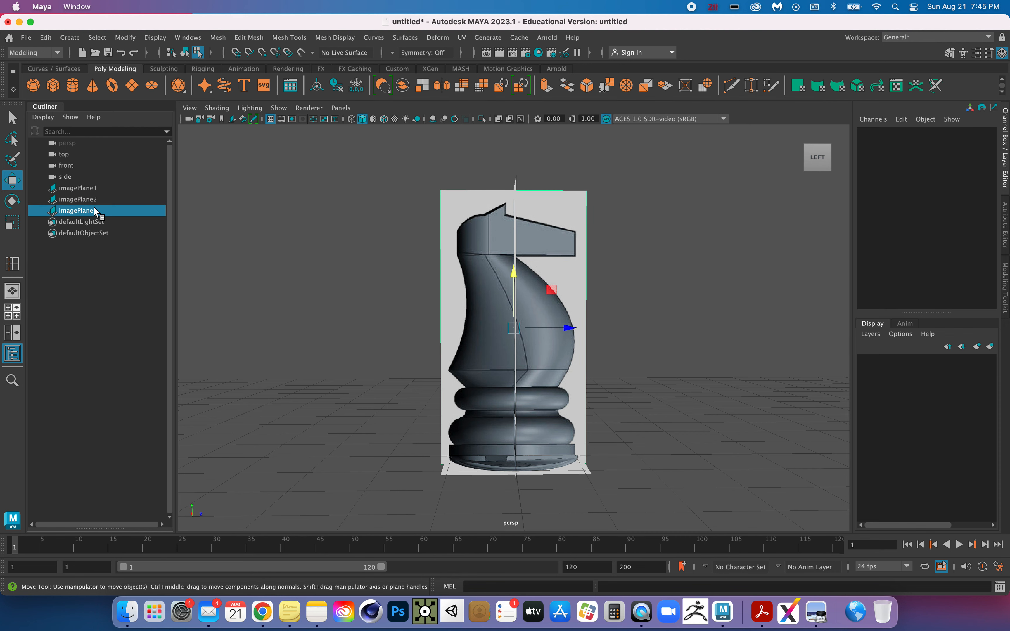
left_click(574, 333)
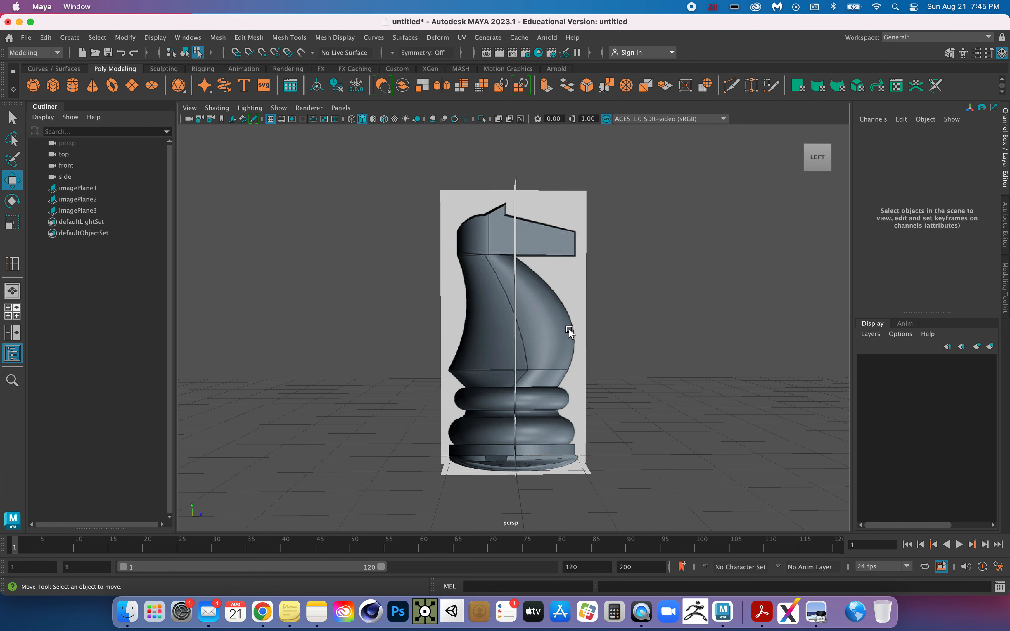
left_click(96, 210)
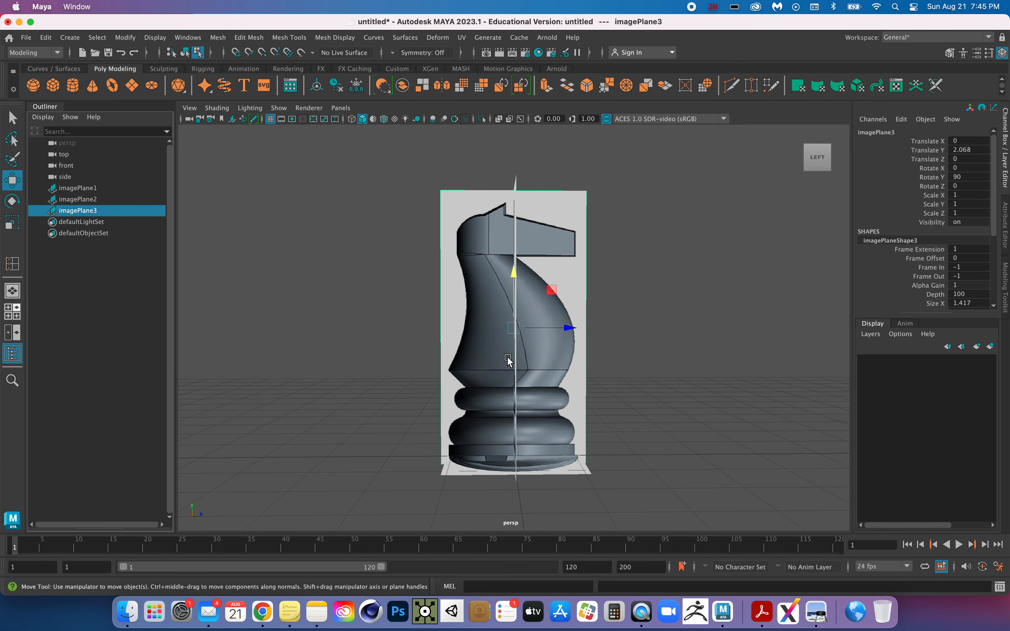
left_click_drag(568, 327, 573, 329)
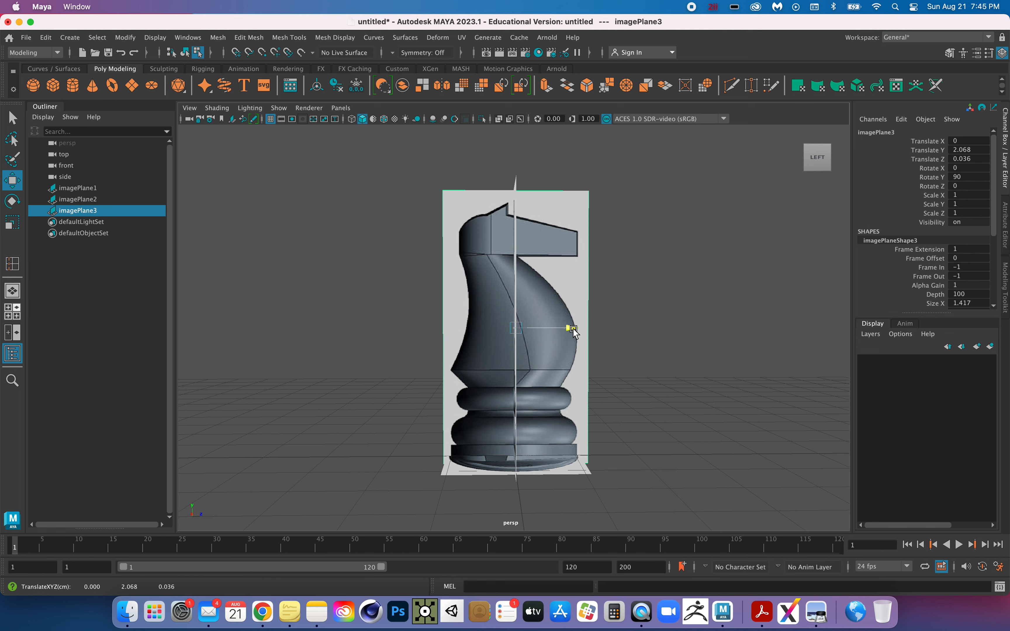
left_click(654, 411)
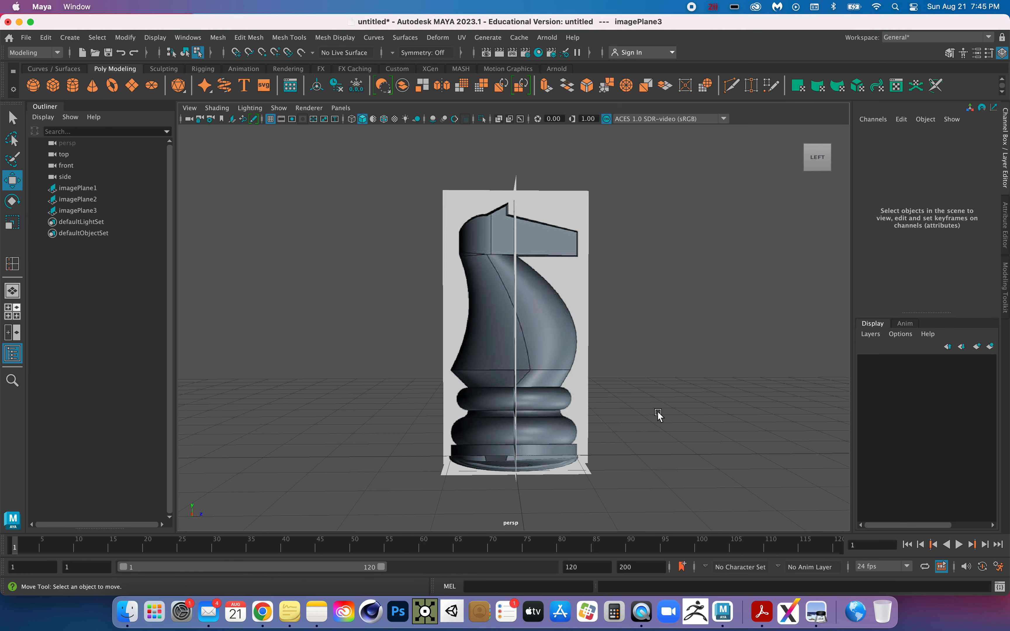
Create a polygon cylinder on the knight's bottom base ring, centred in the top view, with radius about 1.05 and height about 0.221.
left_click(12, 317)
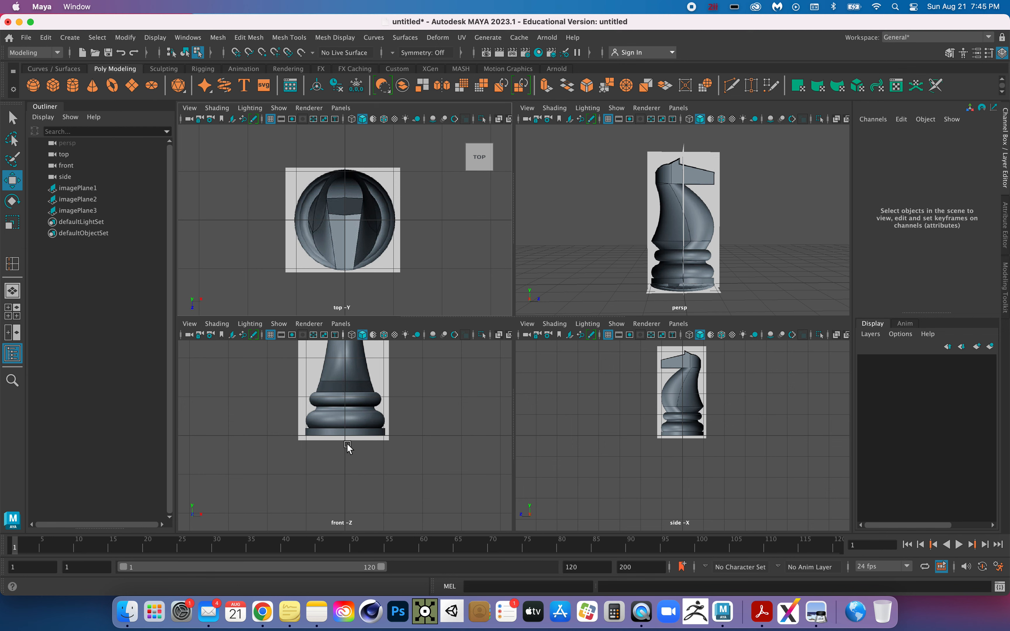
key("f")
key("f")
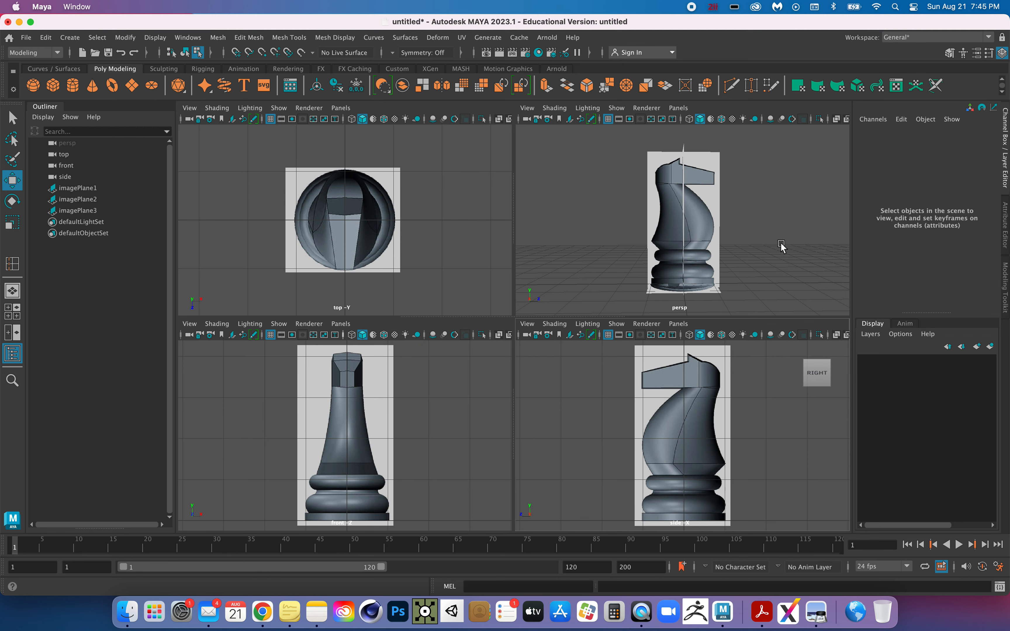
left_click_drag(781, 247, 678, 246, "alt")
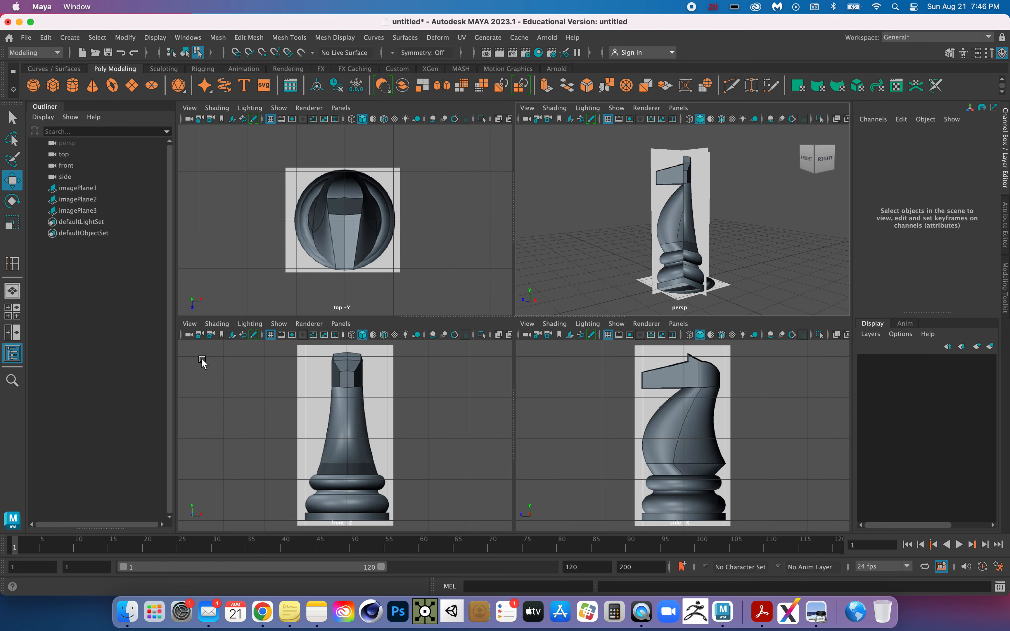
left_click(72, 86)
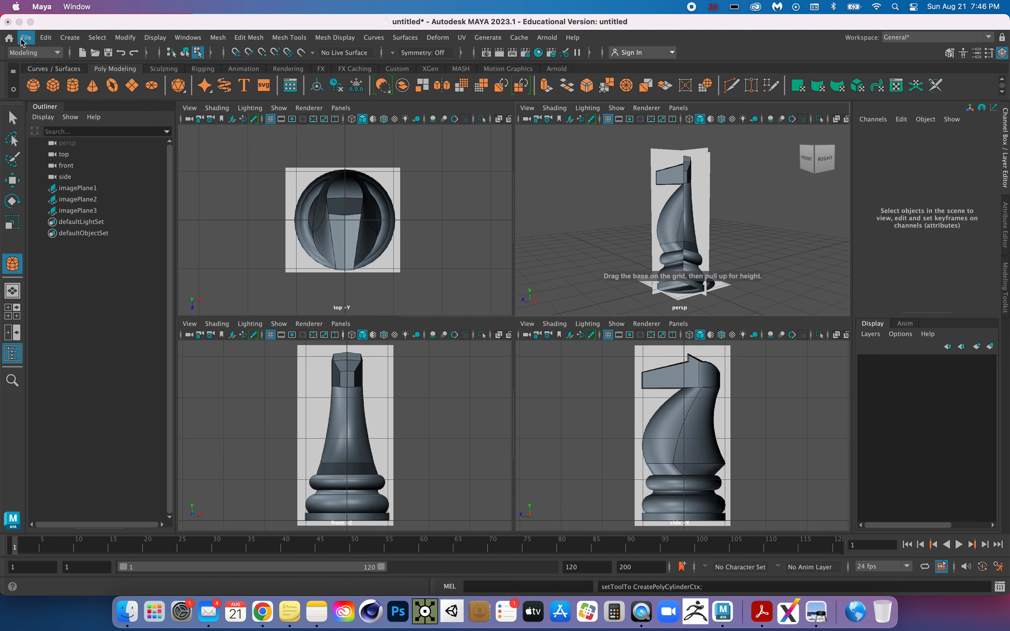
left_click(346, 220)
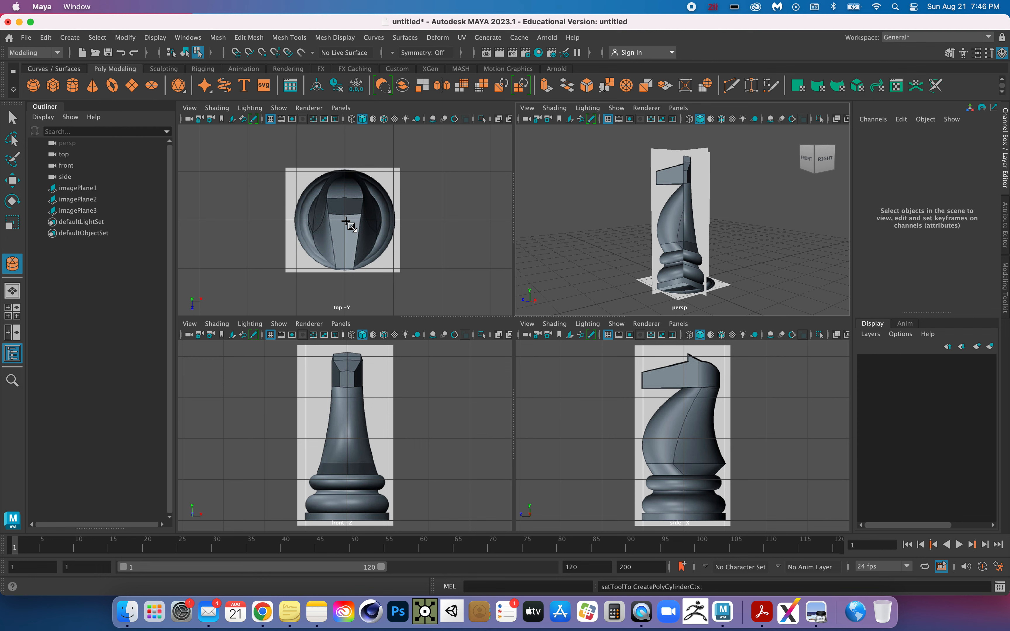
left_click_drag(346, 220, 382, 257)
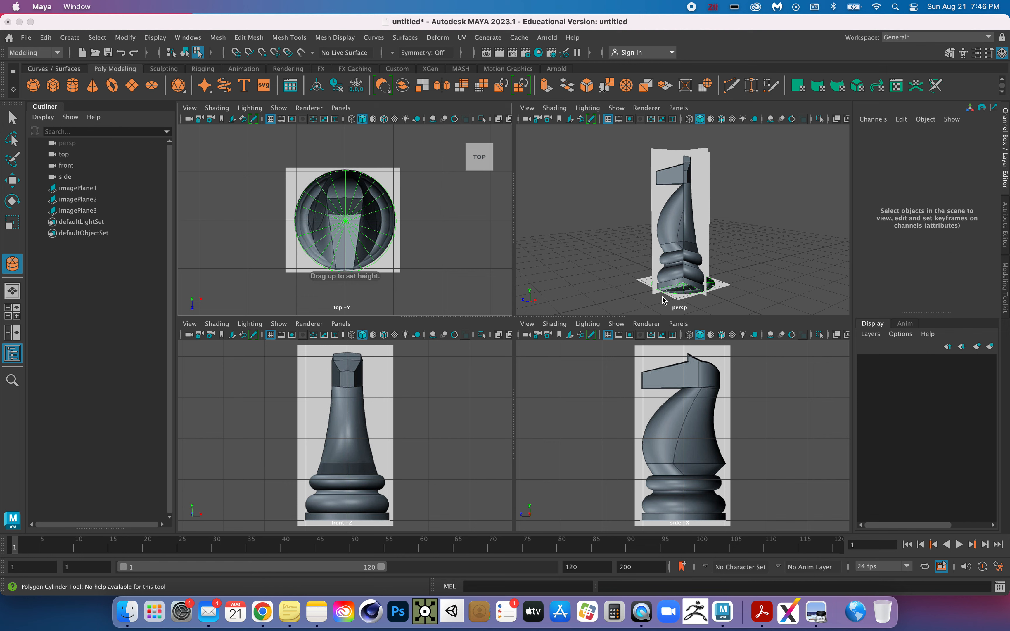
left_click_drag(627, 288, 628, 307, "alt")
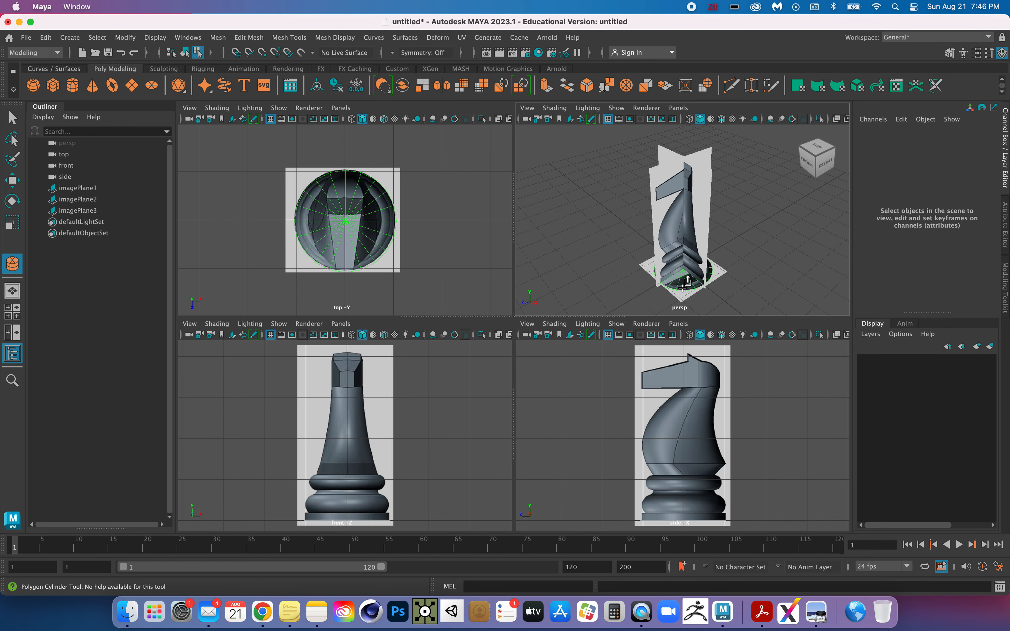
left_click_drag(682, 288, 681, 263)
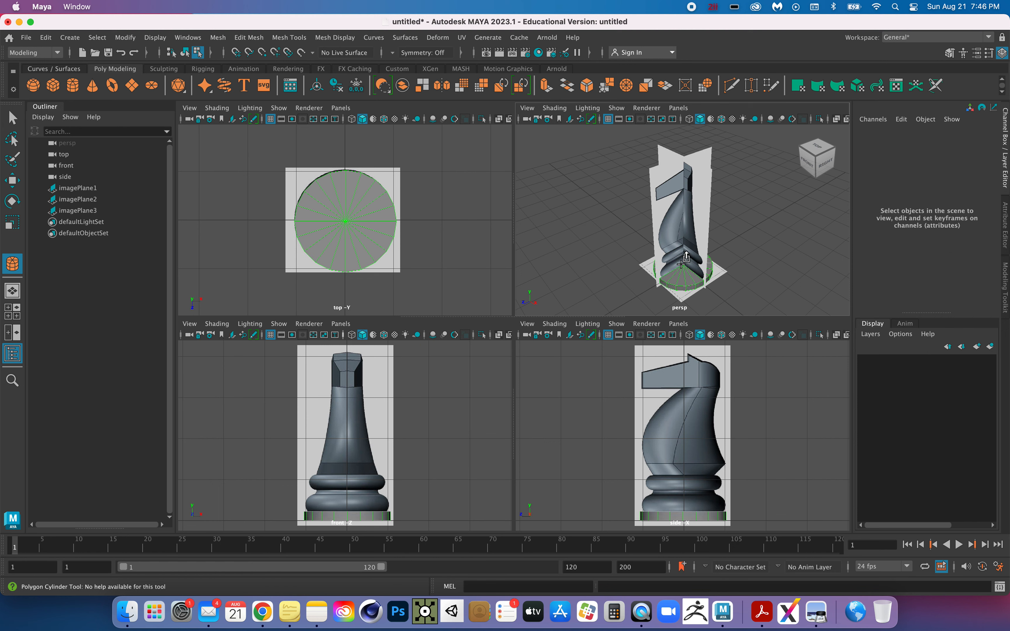
left_click_drag(681, 263, 681, 264)
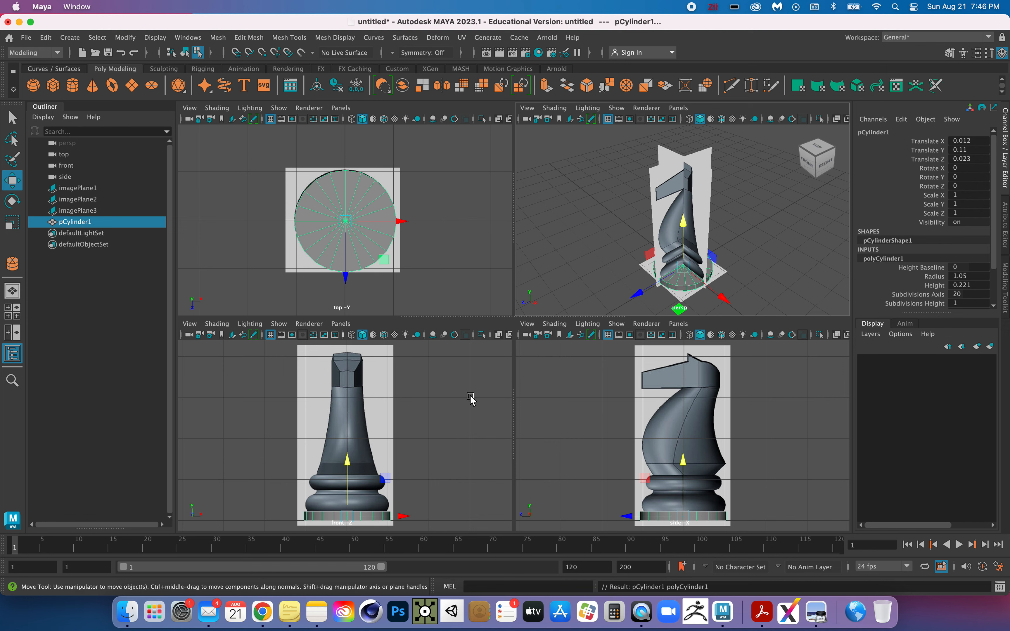
Check how the cylinder fits the knight's bottom base ring in the front and side views.
key("space")
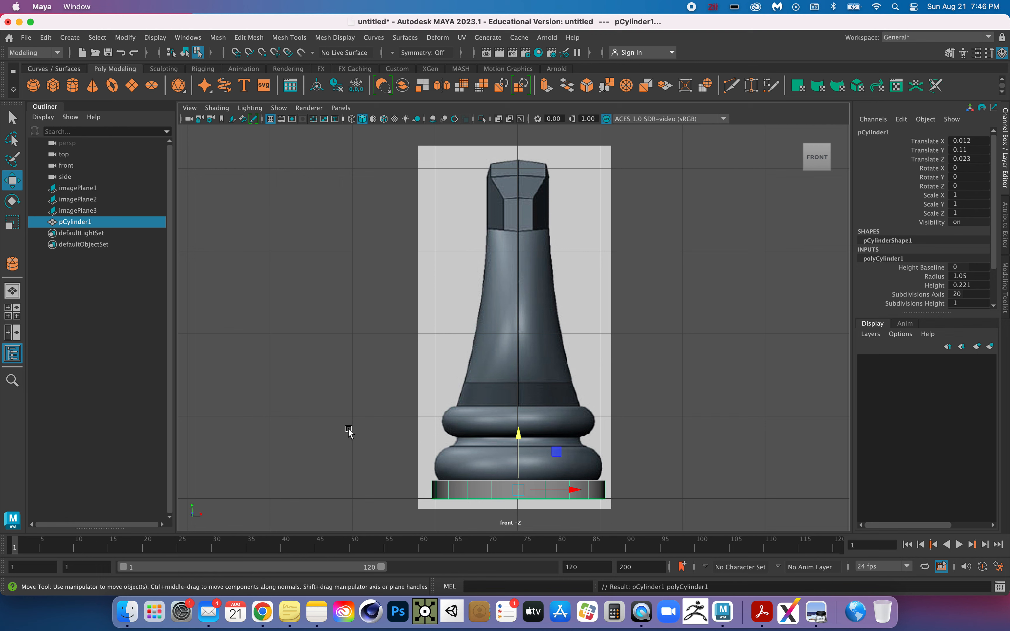
right_click_drag(283, 260, 311, 244)
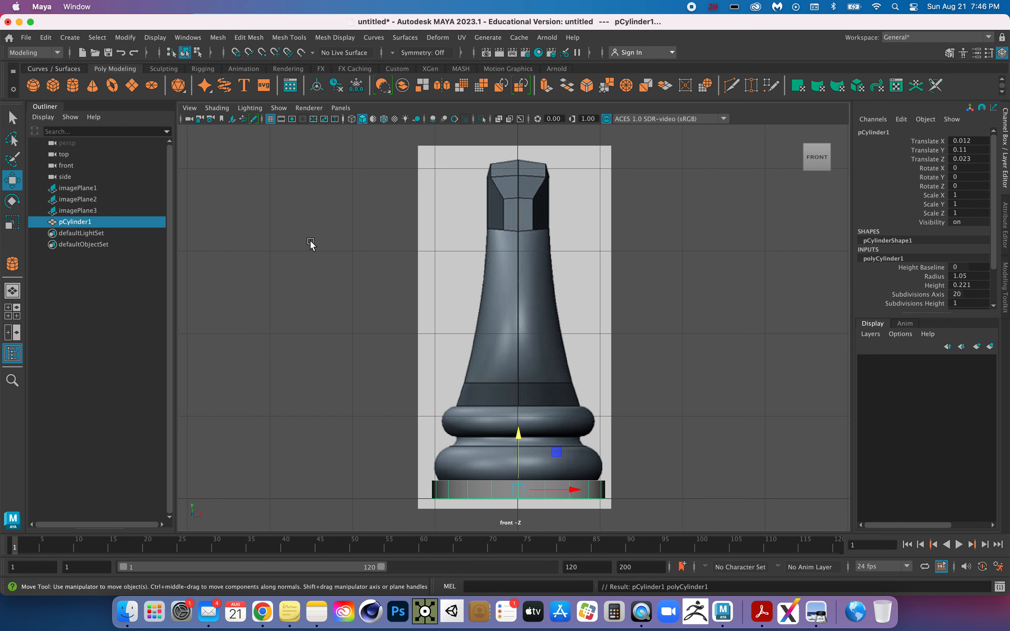
left_click(11, 316)
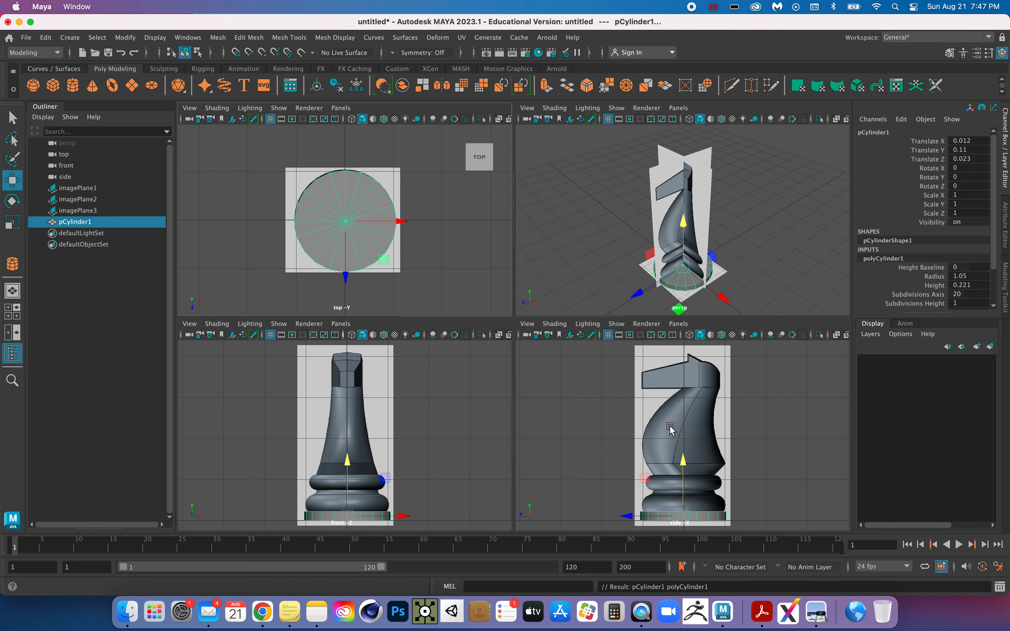
key("space")
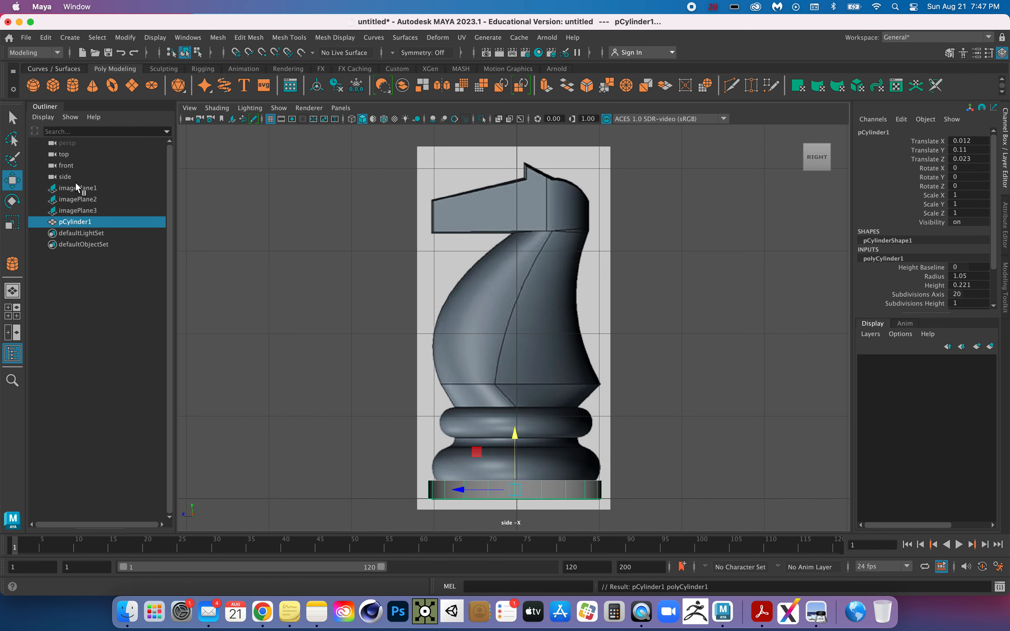
left_click(9, 309)
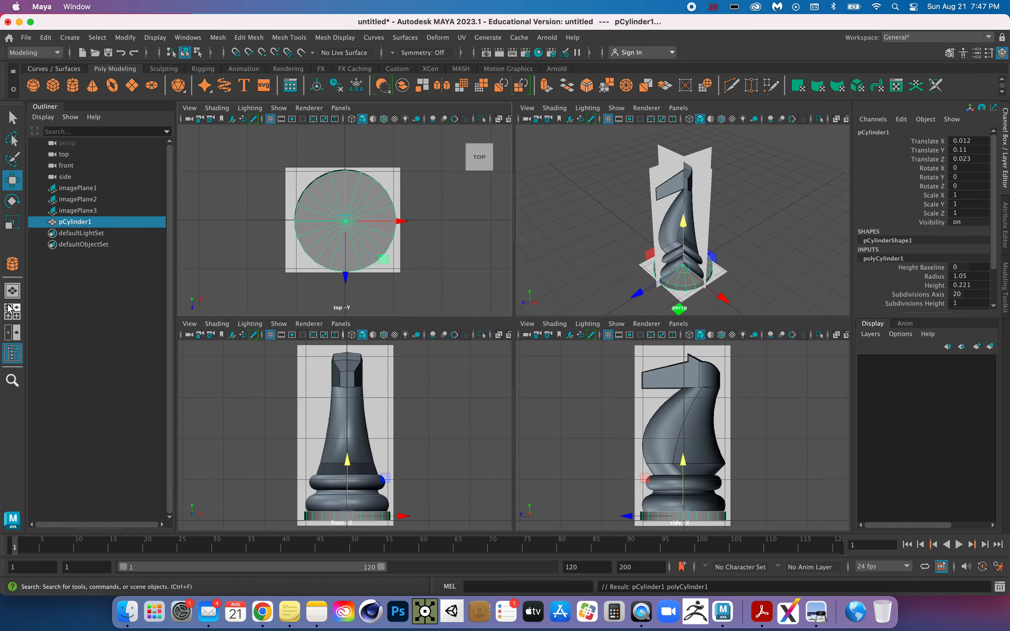
left_click(111, 85)
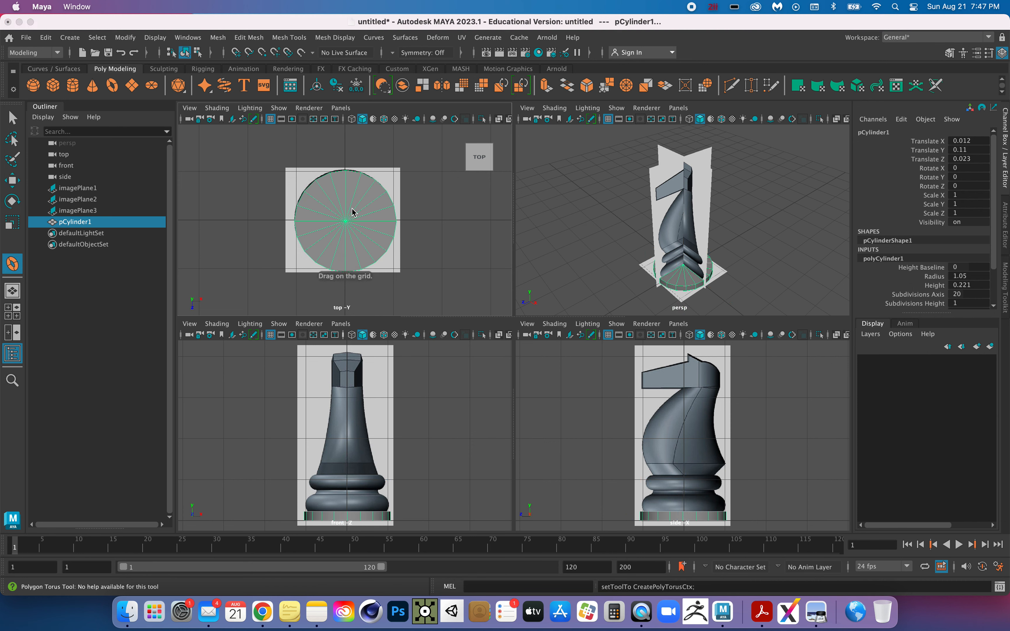
left_click(345, 222)
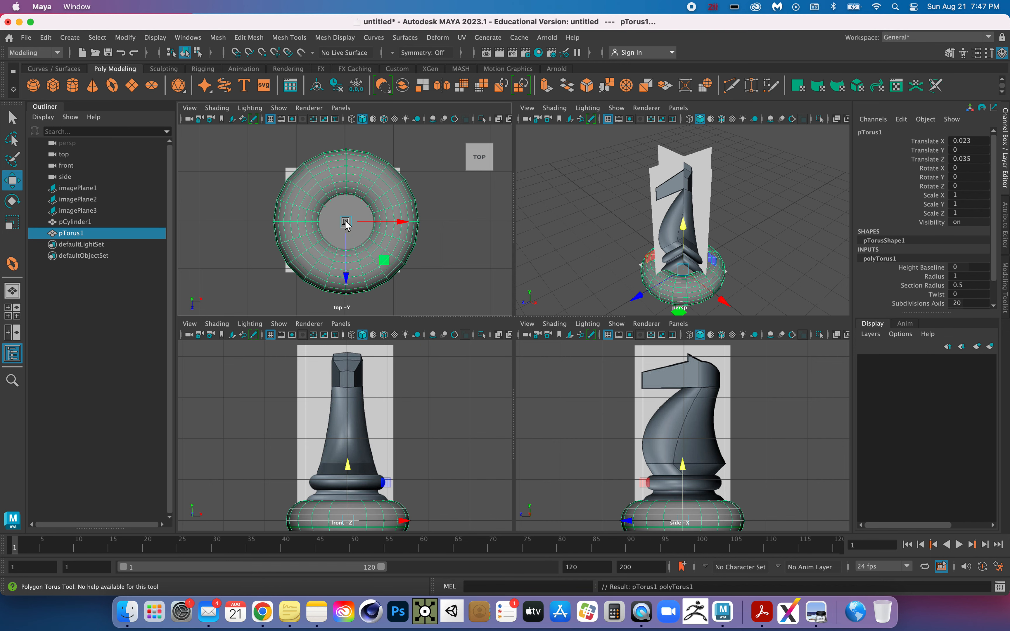
key("ctrl+z")
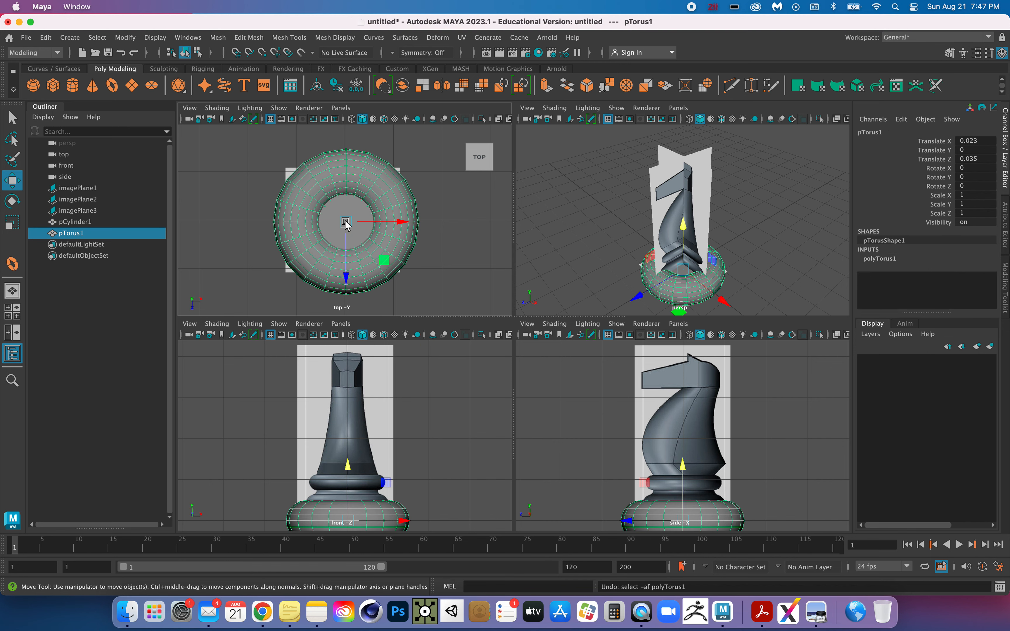
key("ctrl+z")
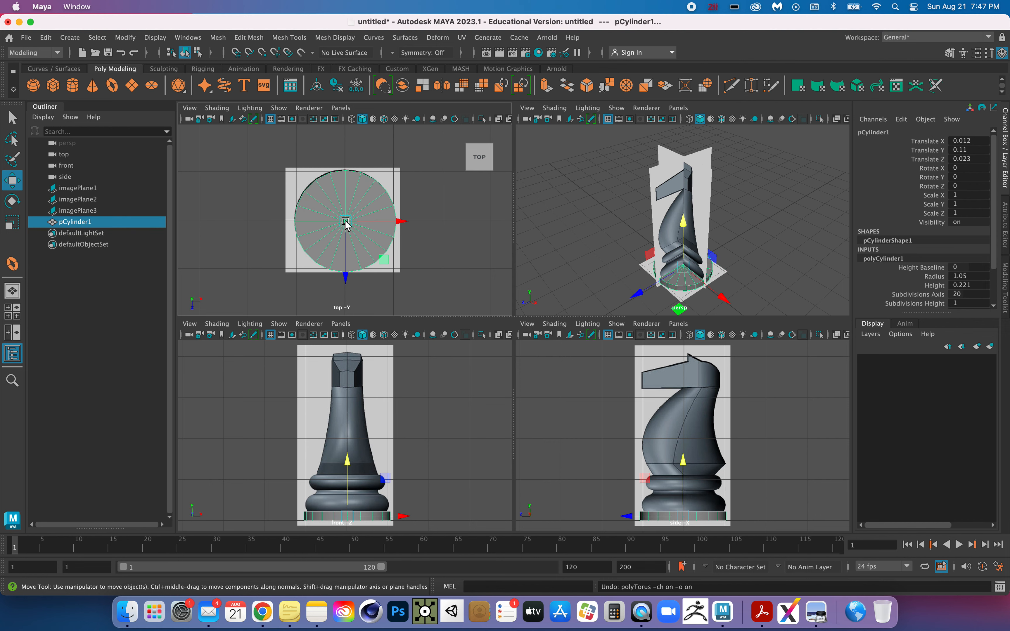
Draw a polygon torus from the centre of the cylinder in the top view, with a radius of about 2.52.
left_click(12, 264)
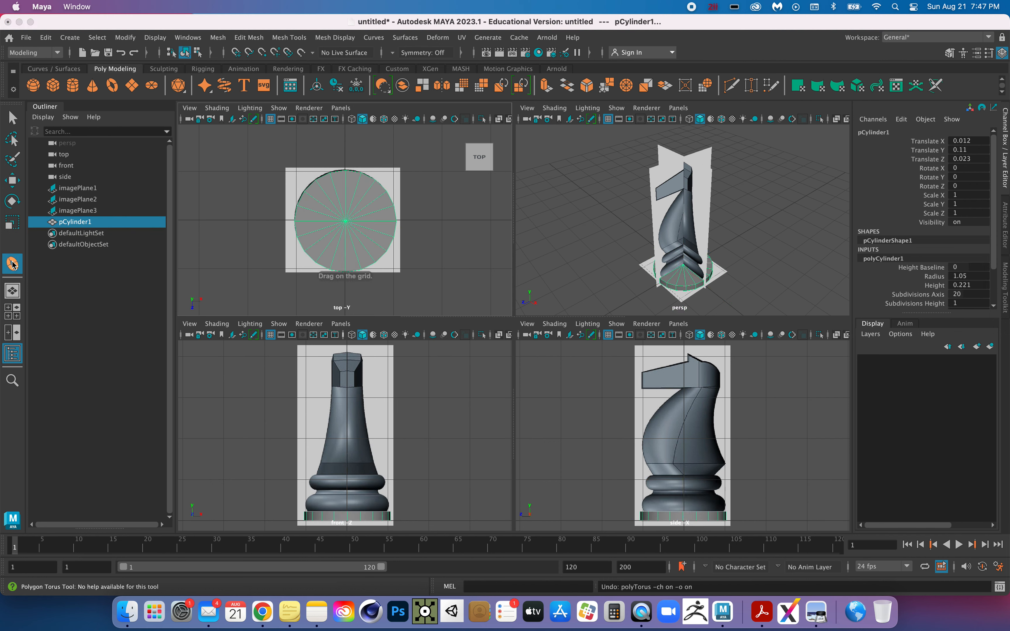
left_click(346, 221)
left_click_drag(347, 221, 449, 297)
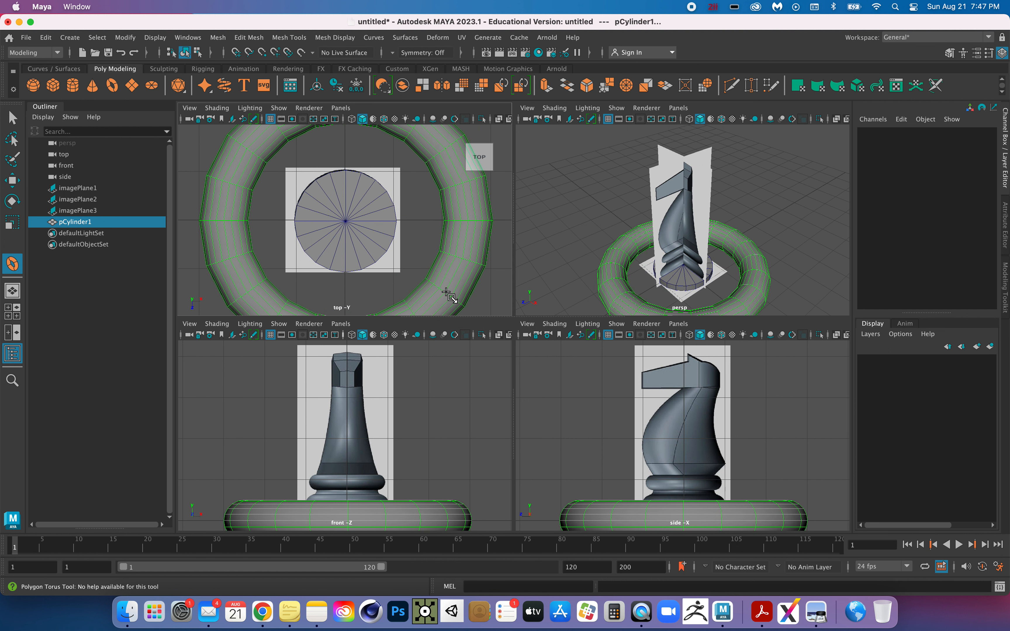
left_click_drag(449, 297, 446, 291)
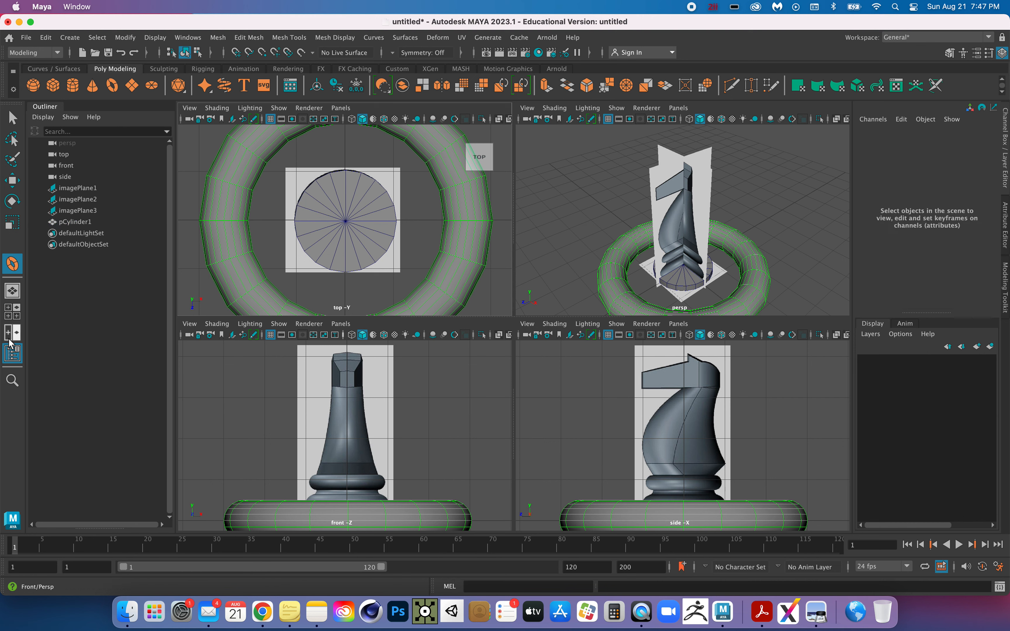
scroll(214, 287, "down", 5)
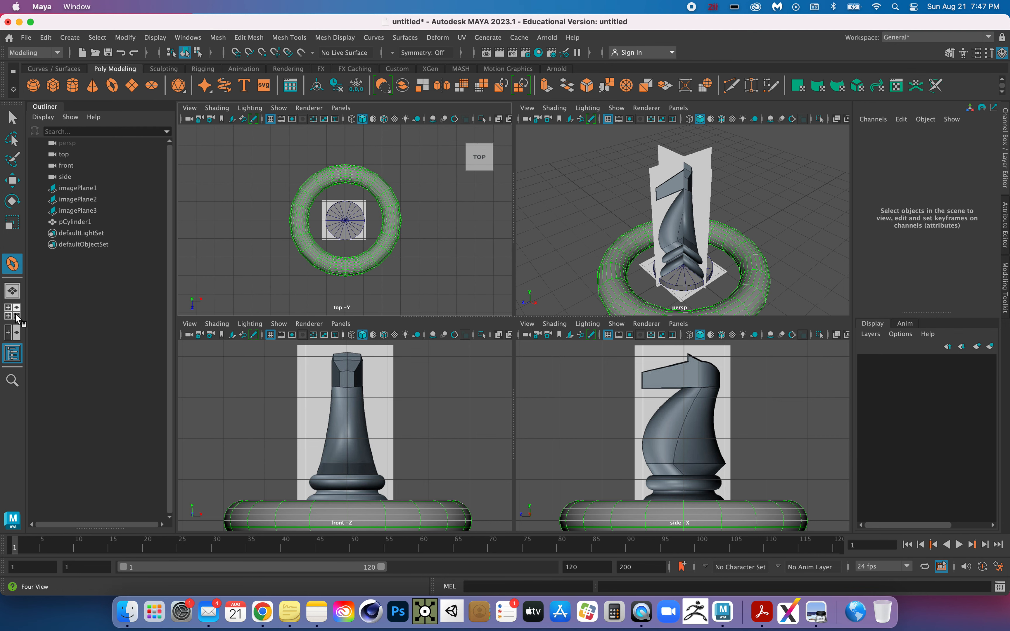
Scale the torus down to about 0.349 in X, 0.535 in Y and 0.344 in Z to suit the knight's base width.
left_click(12, 223)
scroll(412, 444, "down", 3)
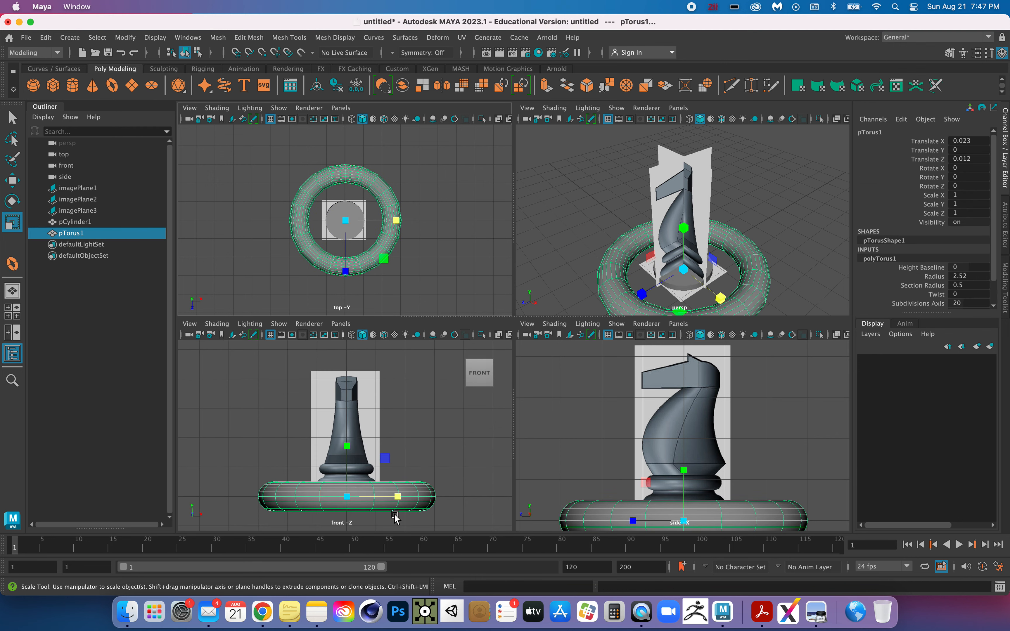
left_click(347, 446)
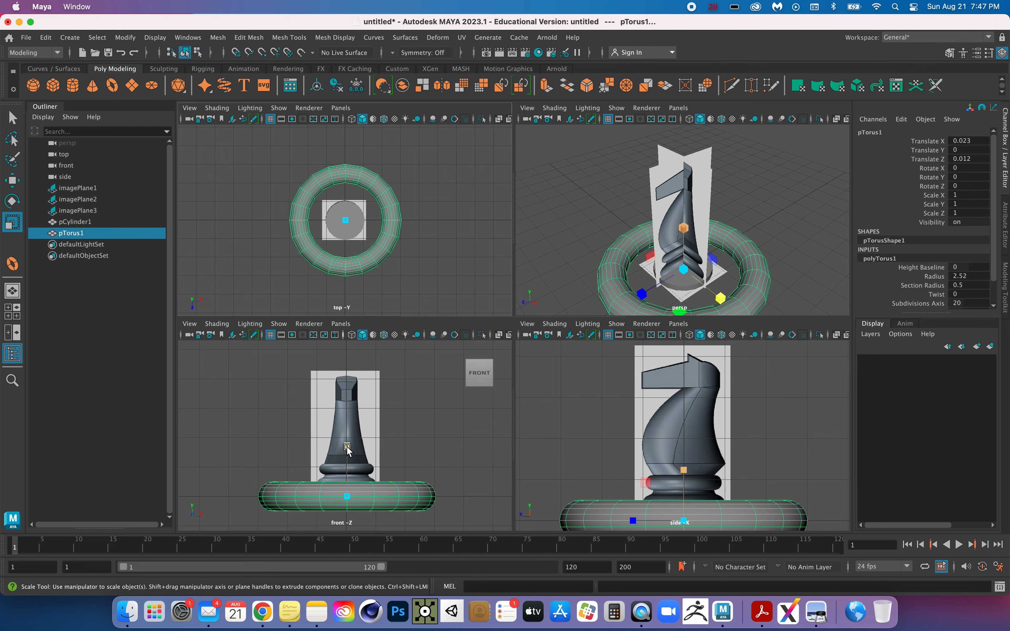
left_click_drag(347, 446, 368, 497)
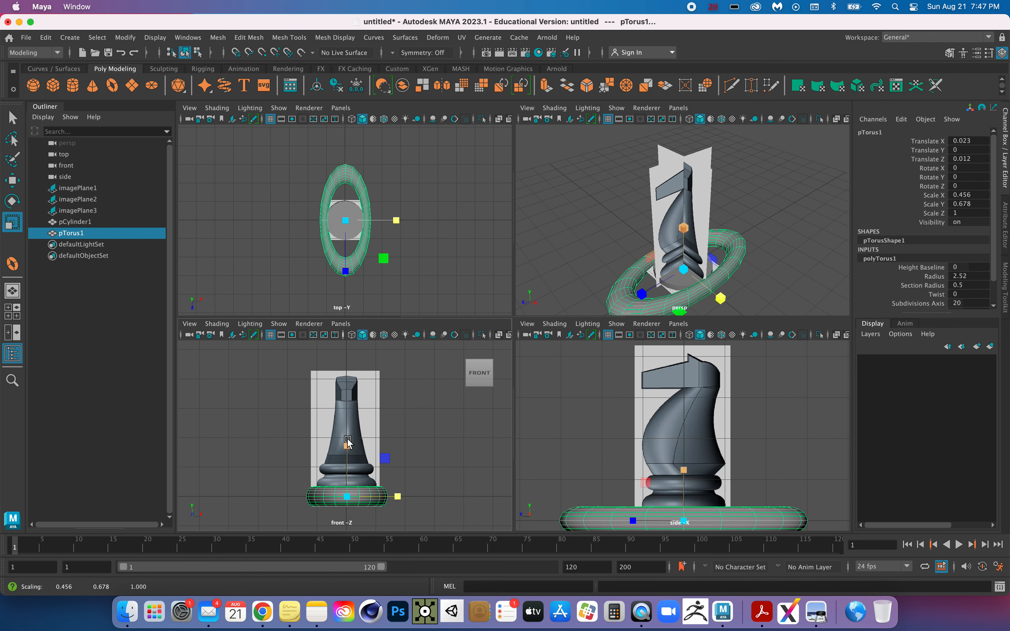
left_click_drag(347, 444, 346, 457)
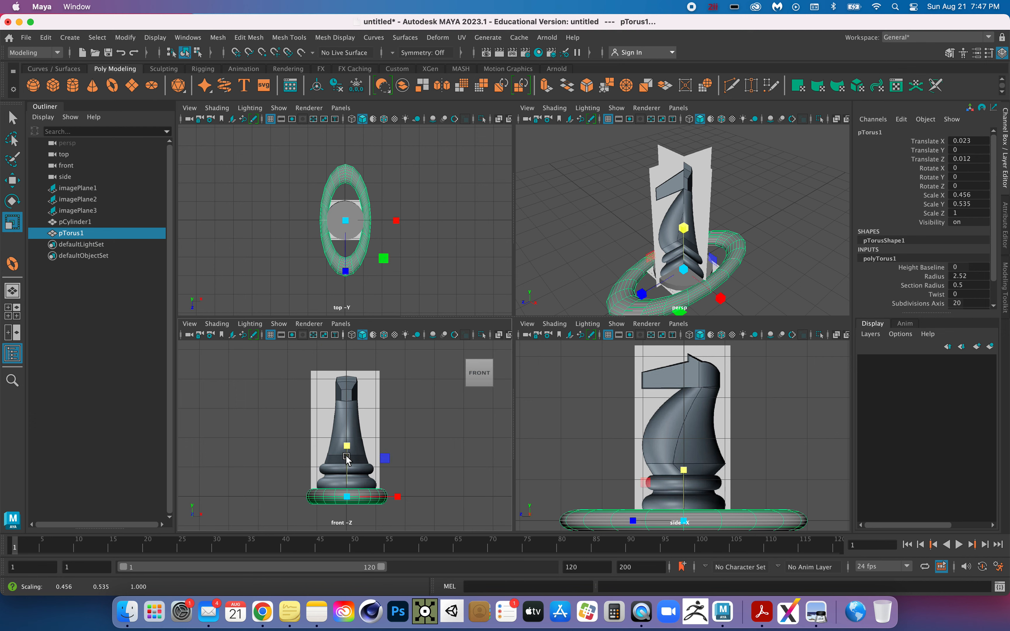
left_click(633, 522)
left_click_drag(633, 524, 666, 528)
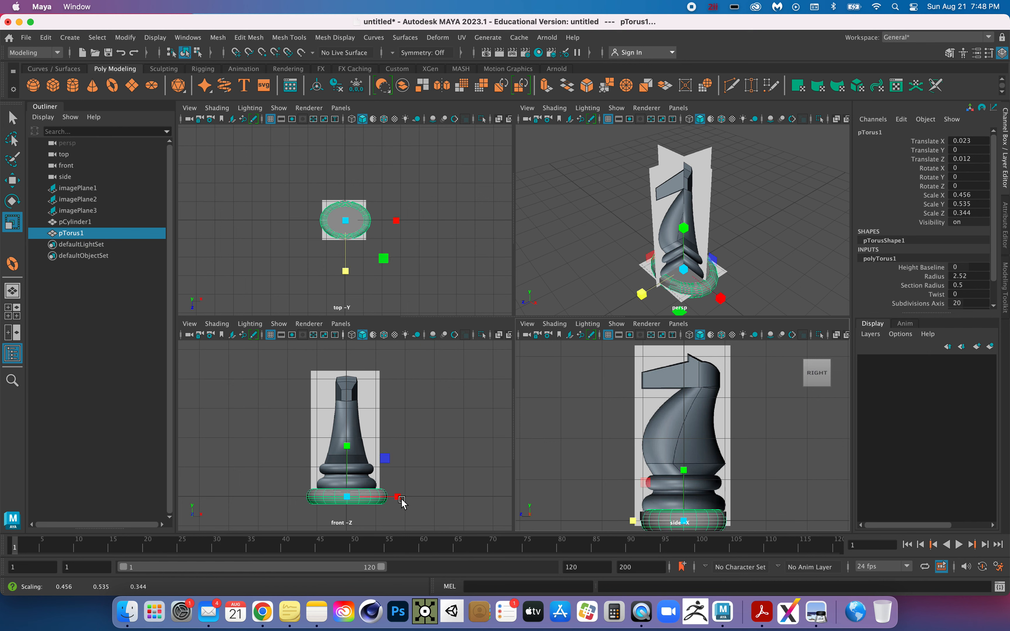
left_click_drag(398, 497, 388, 497)
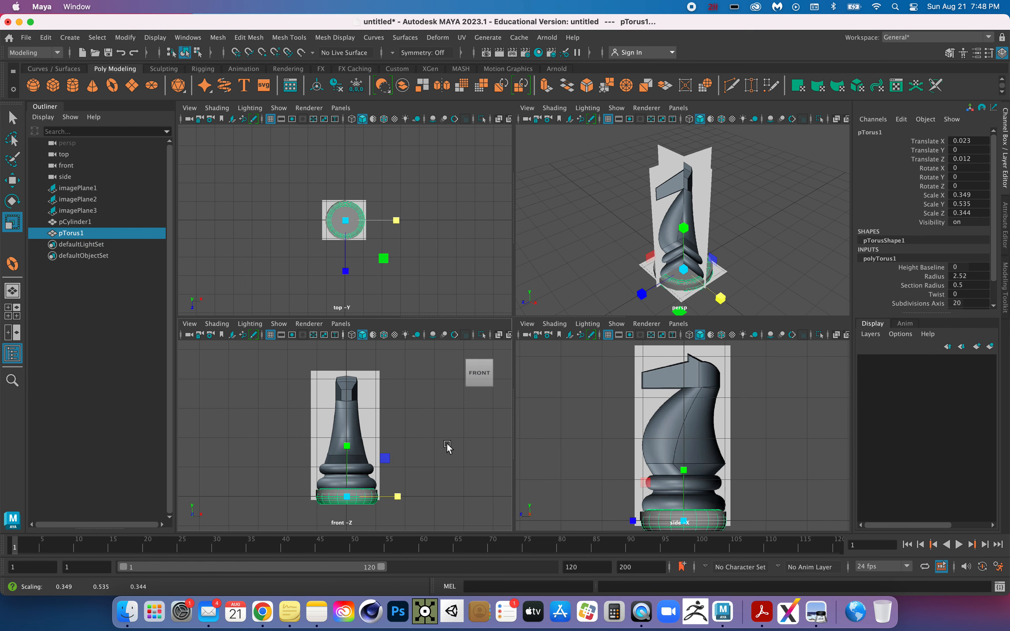
In the front view, raise the torus to about 0.429 in Y, over the lower rounded ring of the knight's base.
key("space")
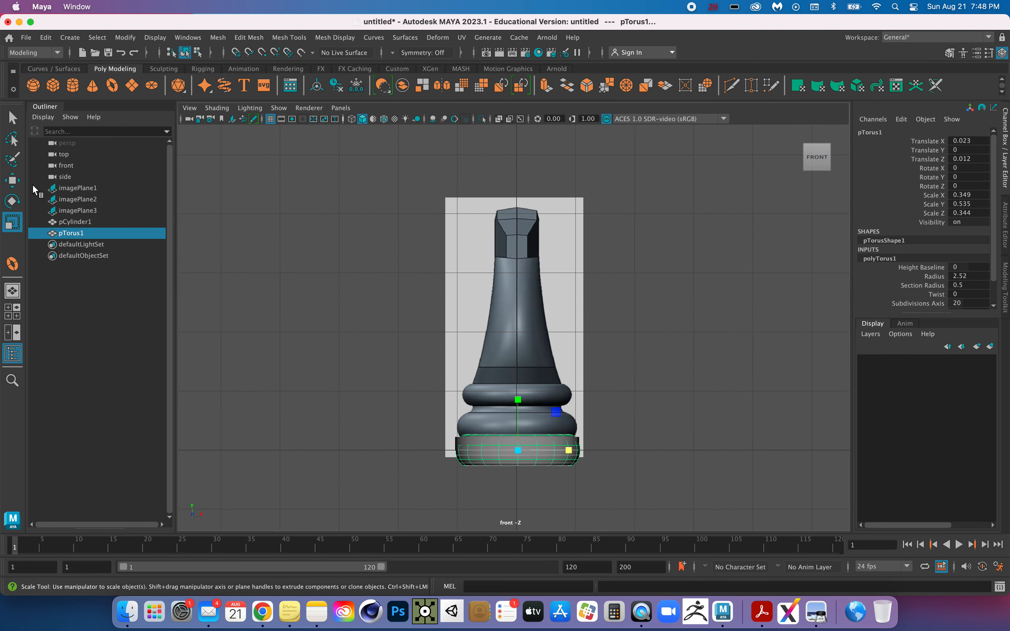
left_click(11, 181)
left_click_drag(519, 401, 517, 376)
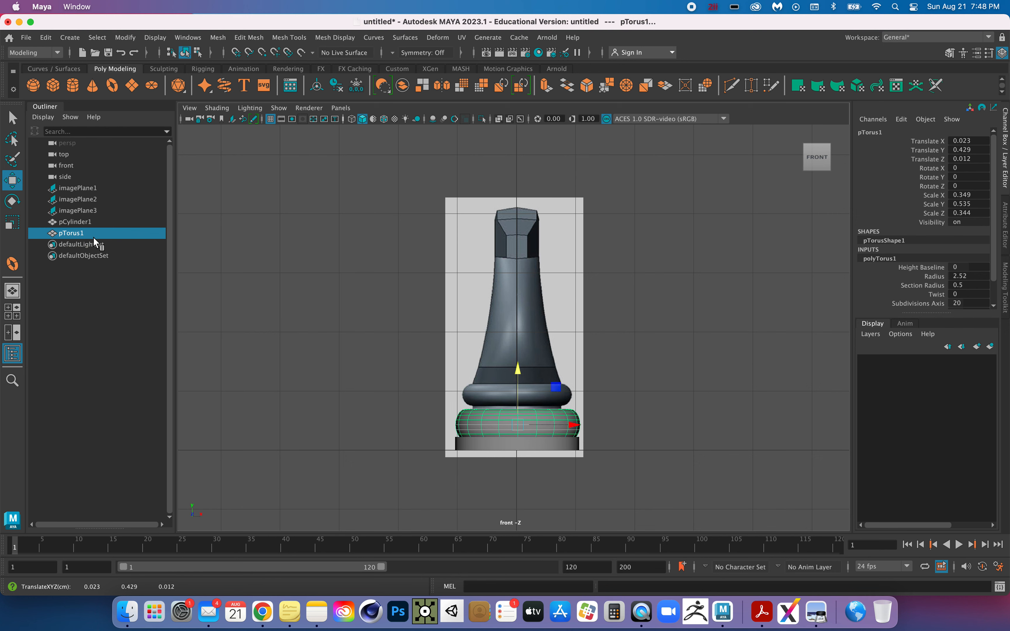
Flatten the torus to a Y scale of about 0.404 and lower it to about 0.42 in Y so it rests on the cylinder.
left_click(12, 222)
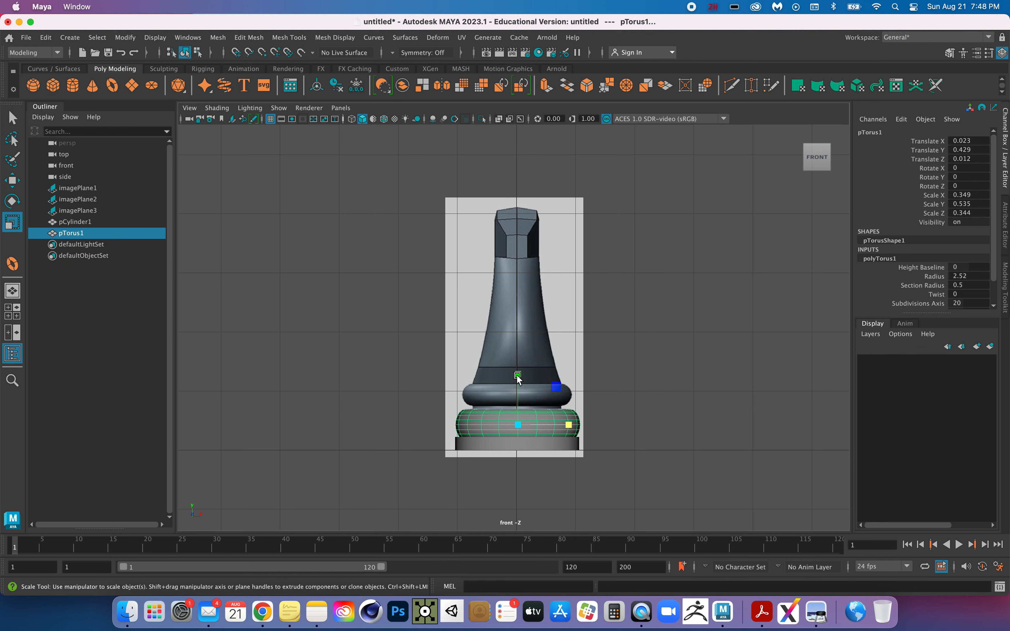
left_click_drag(517, 376, 518, 390)
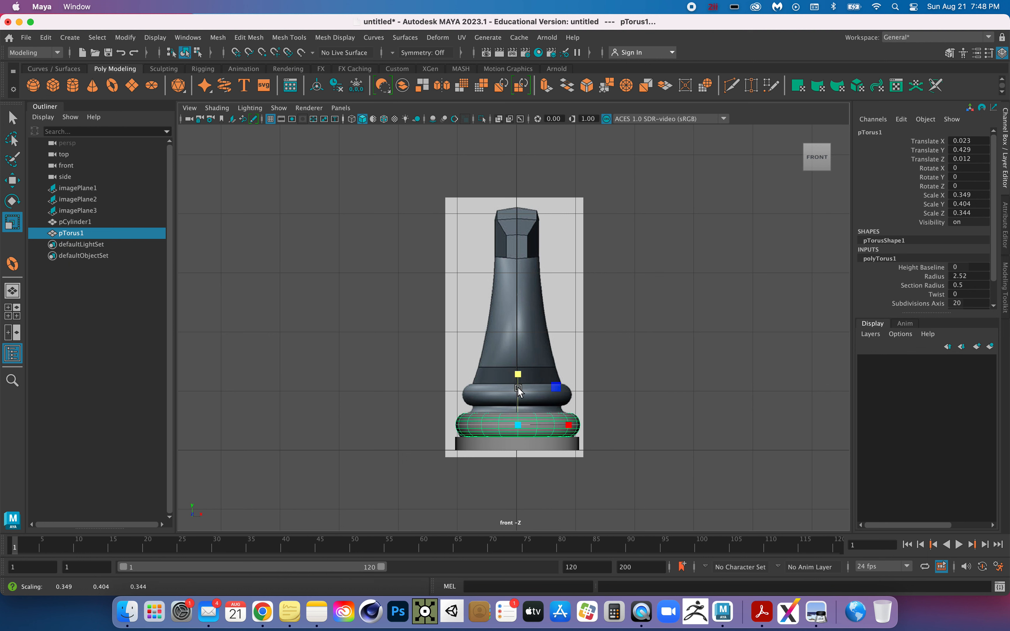
left_click(12, 181)
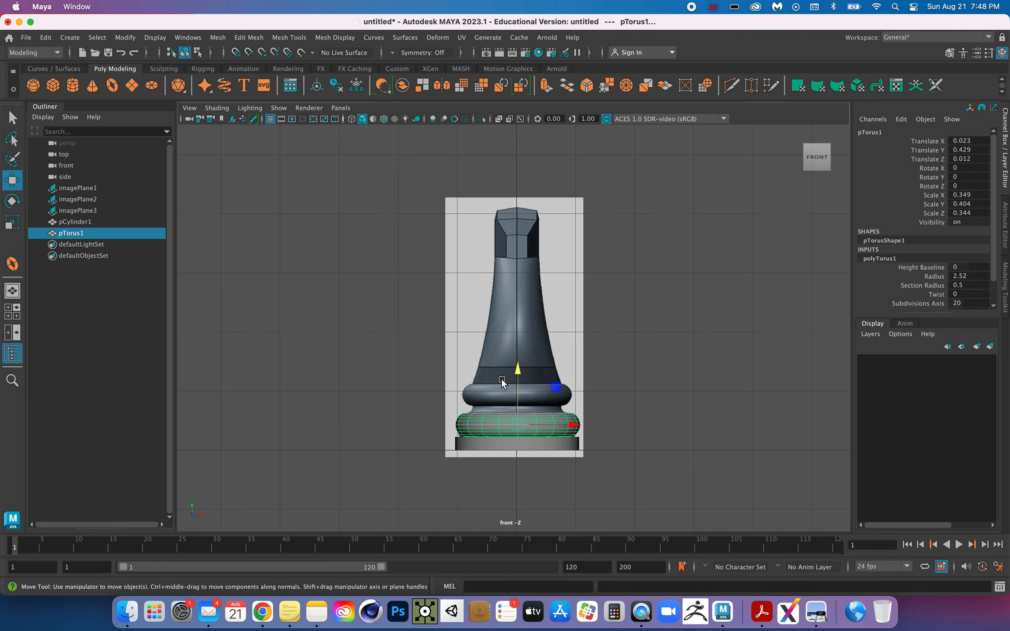
left_click_drag(518, 374, 518, 372)
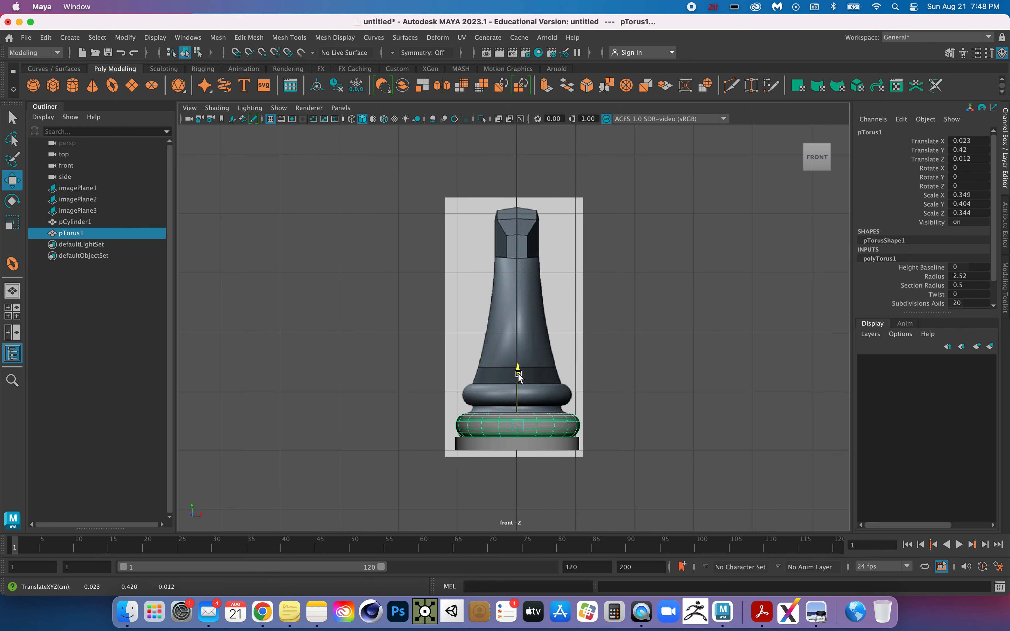
scroll(536, 426, "up", 4)
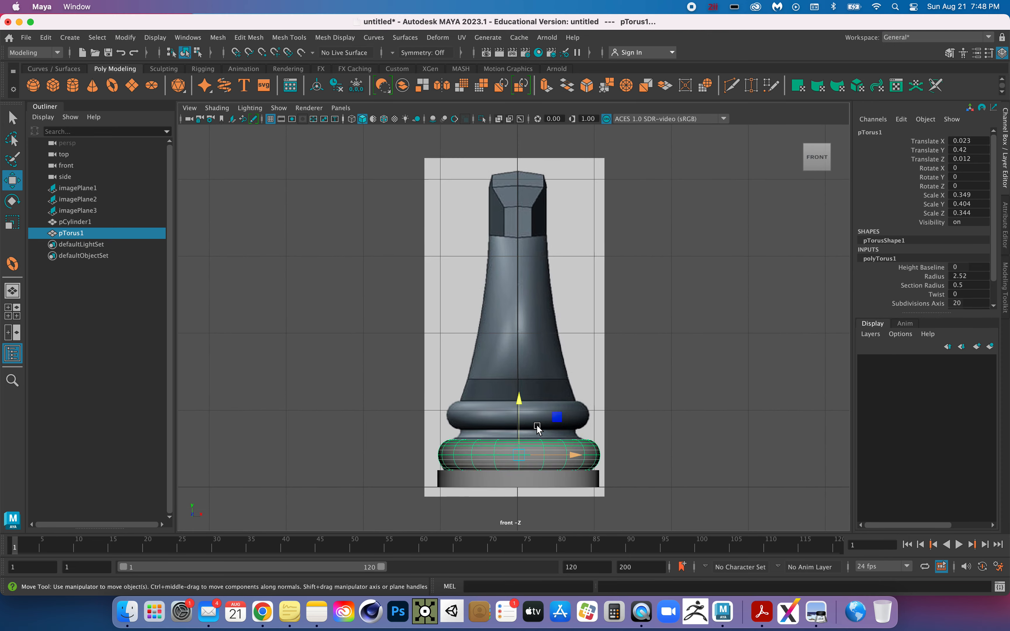
Check the torus's fit against the reference images in the front, side and perspective views.
scroll(537, 425, "up", 3)
scroll(537, 425, "down", 4)
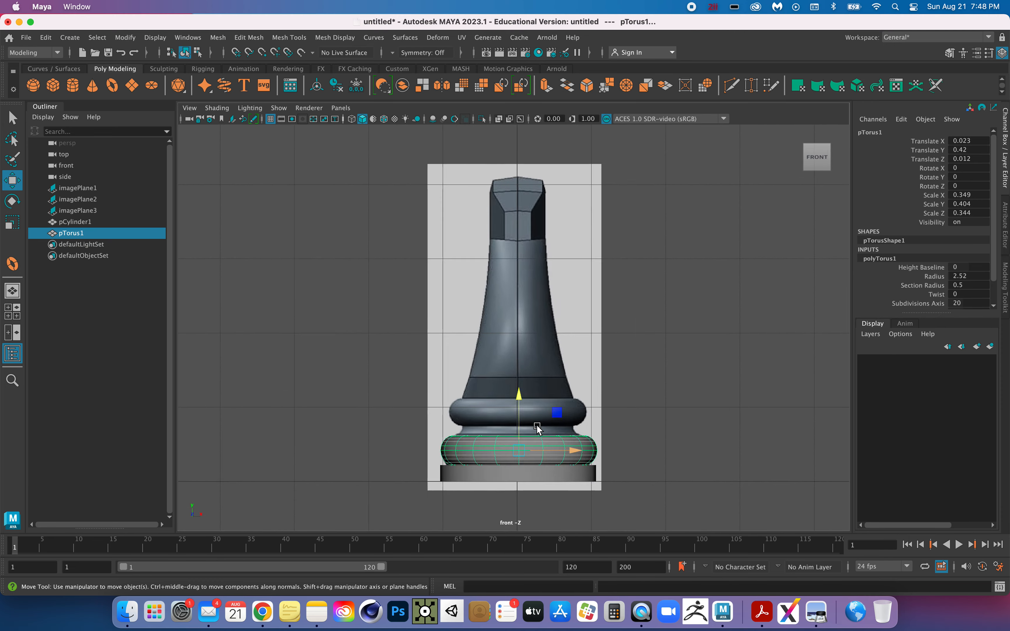
scroll(536, 425, "down", 5)
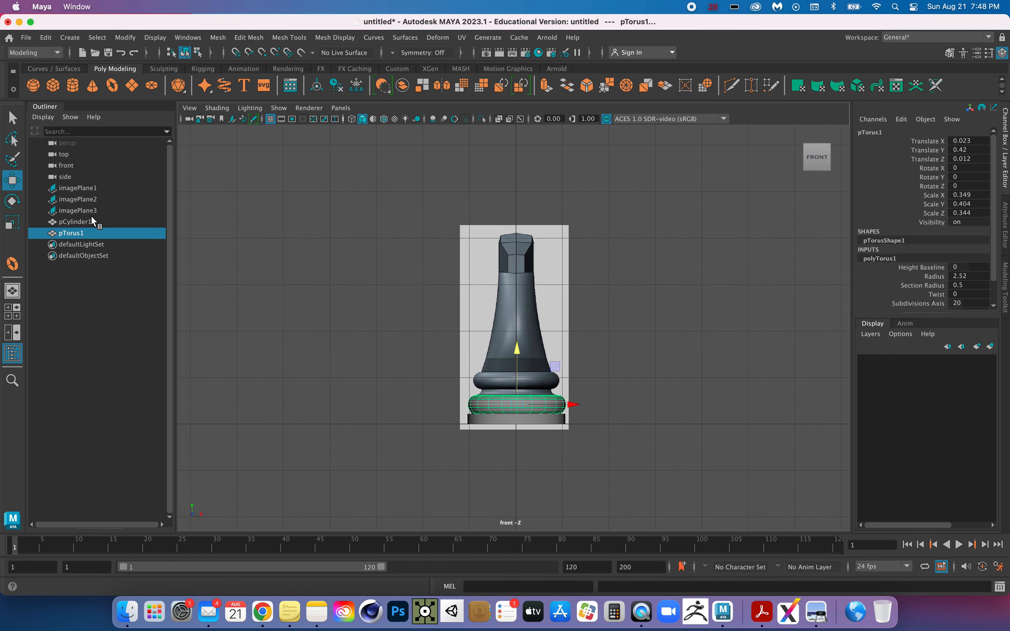
left_click(12, 319)
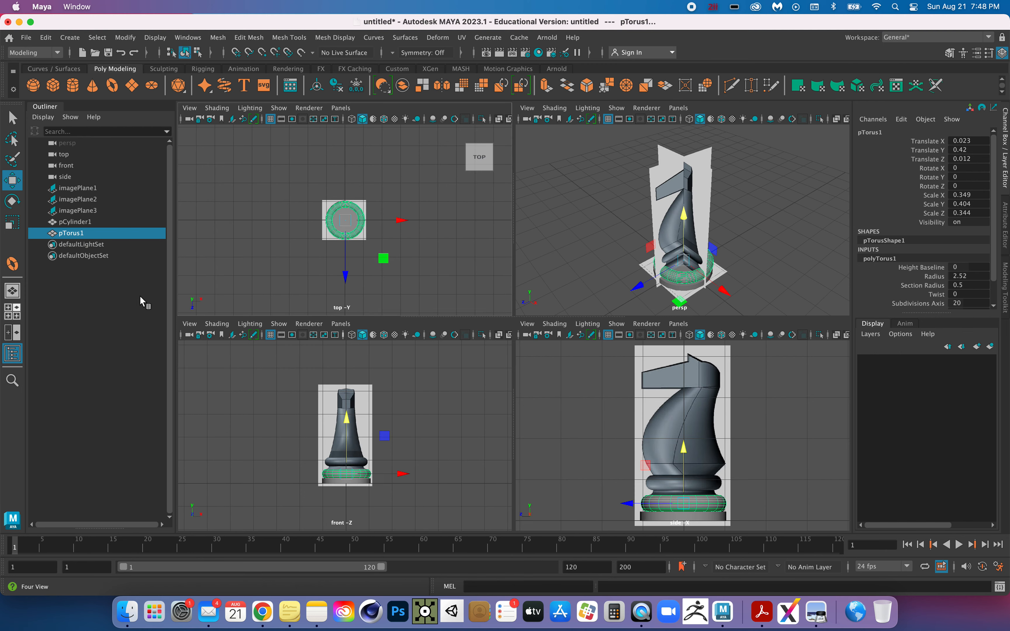
key("space")
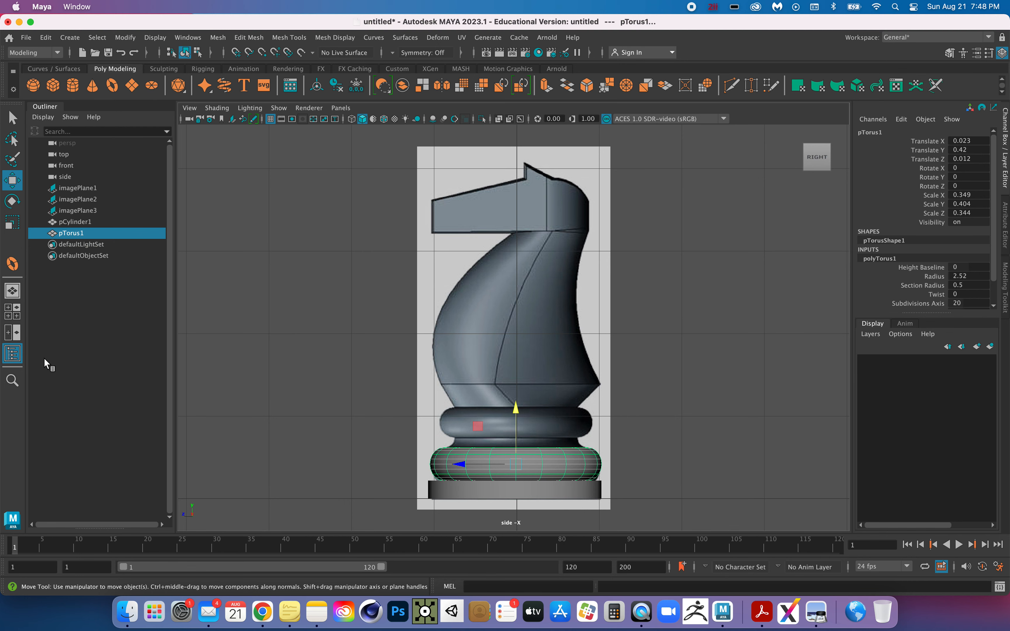
left_click(10, 314)
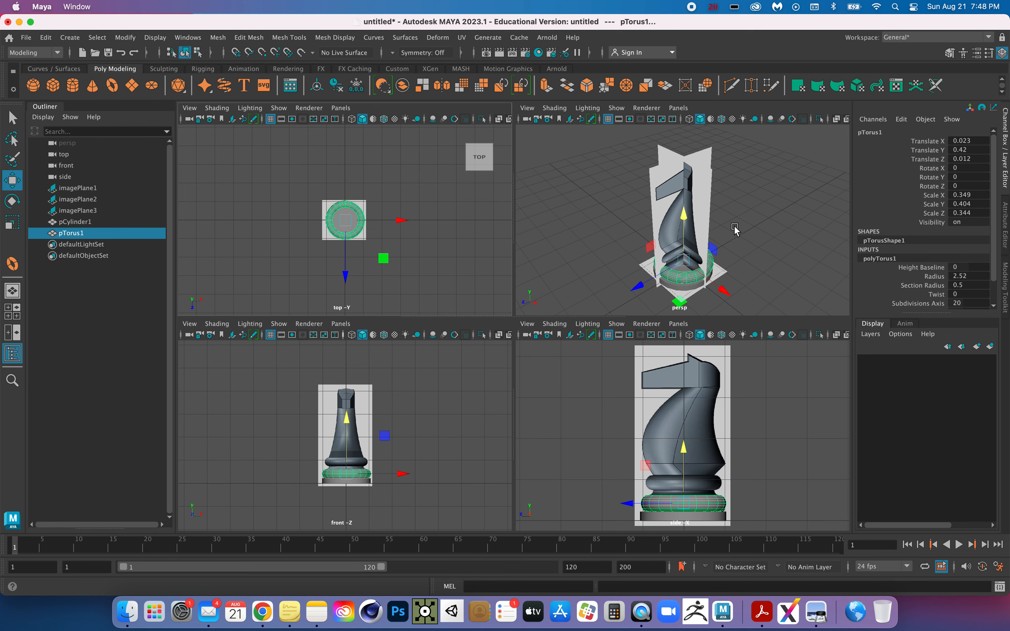
left_click(741, 234)
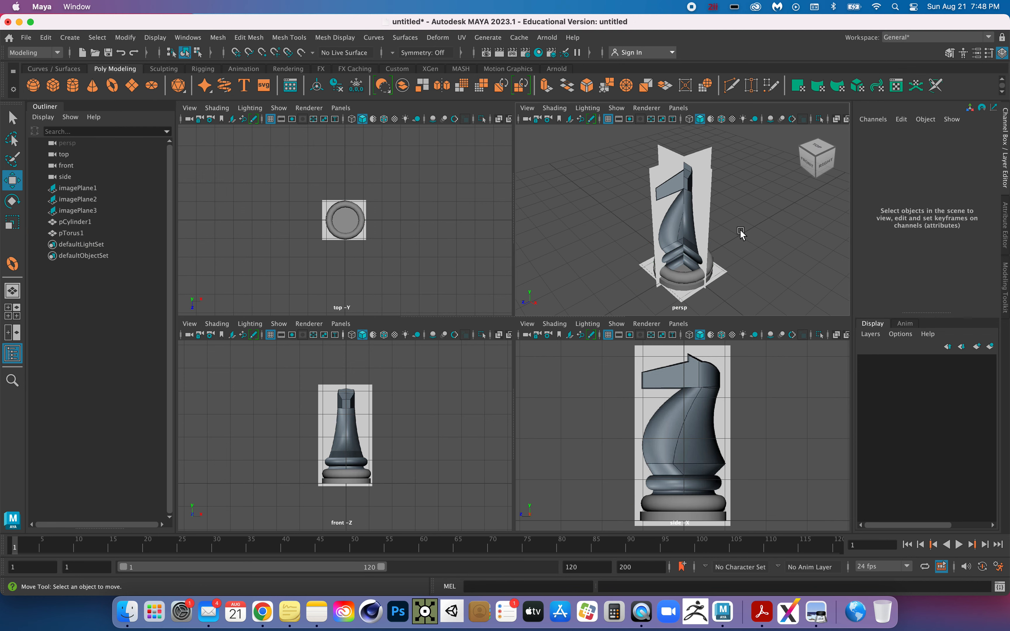
left_click_drag(741, 234, 760, 224, "alt")
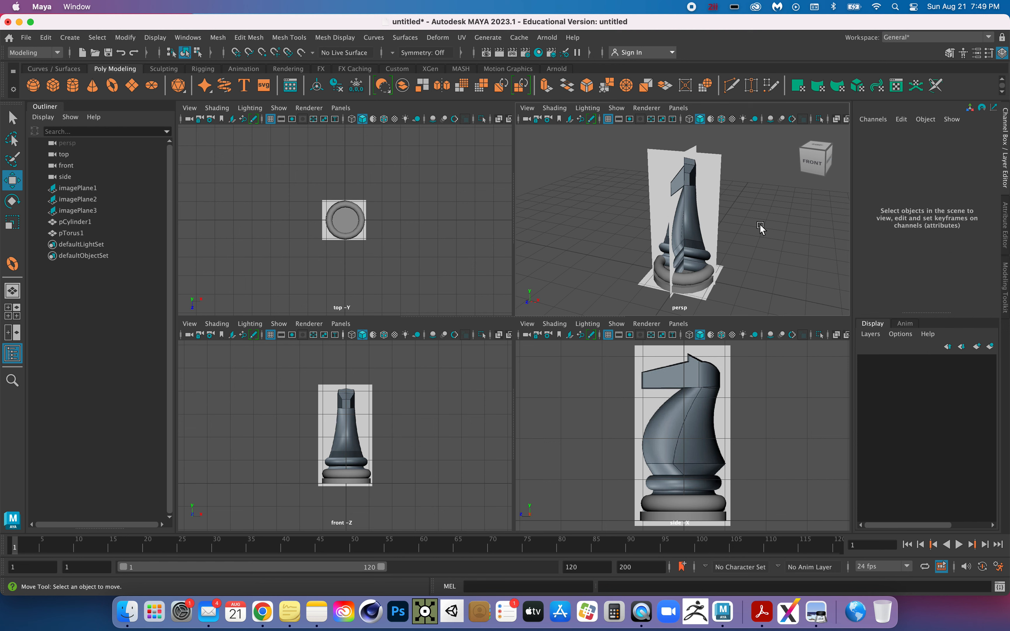
Centre the torus horizontally by setting its Translate X and Translate Z to 0.
left_click(347, 472)
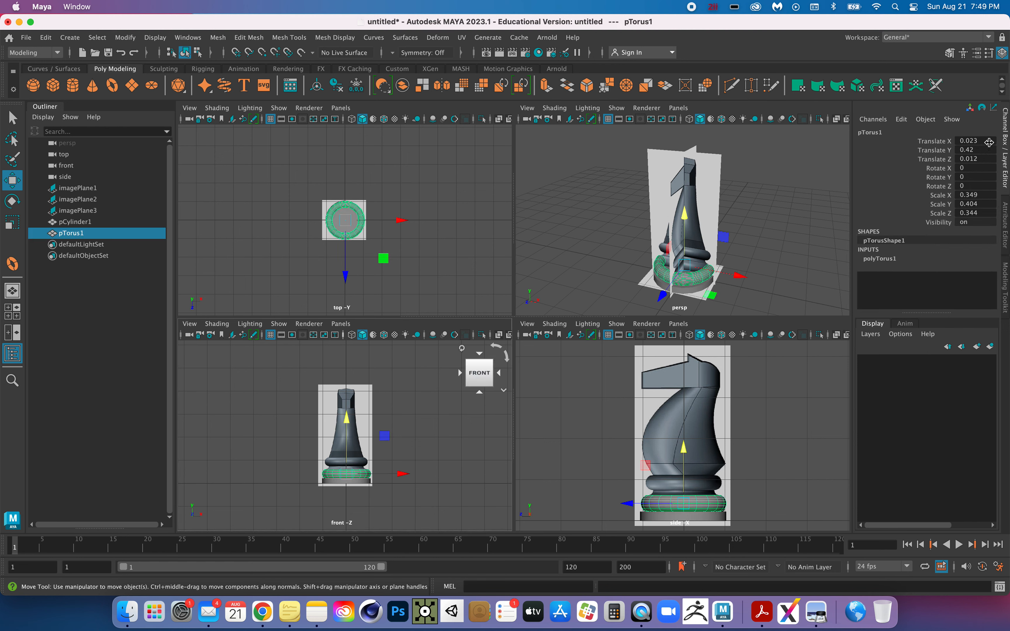
left_click(985, 141)
type("0")
key("Return")
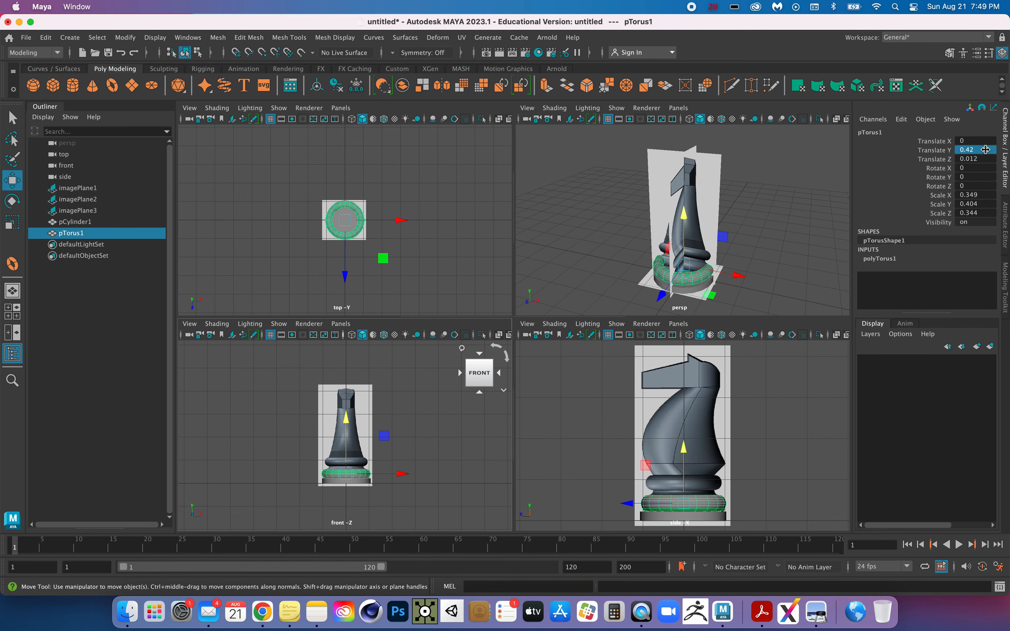
left_click(982, 159)
type("0")
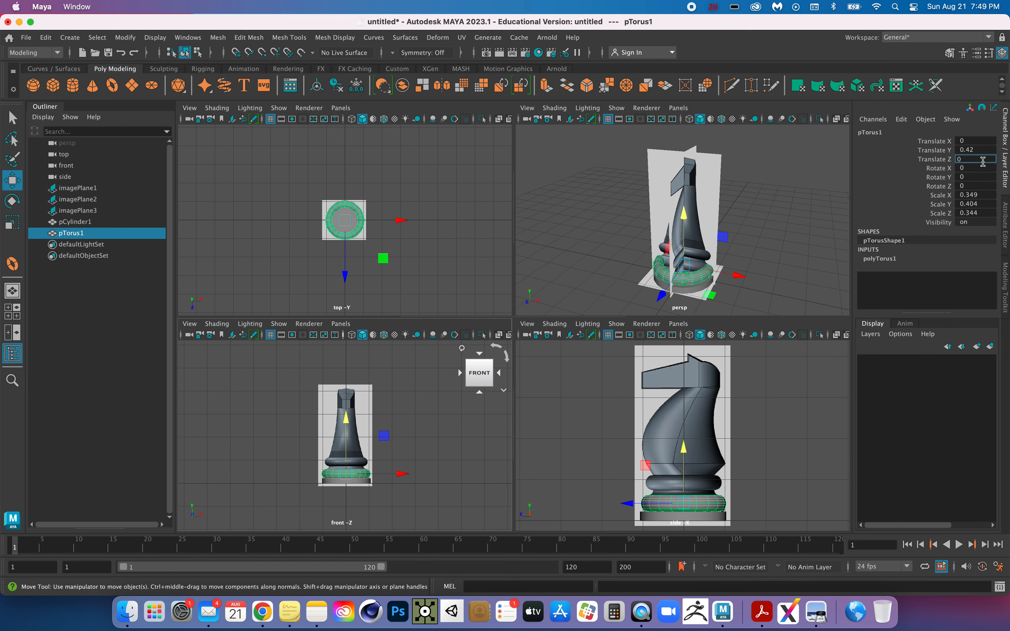
left_click(982, 152)
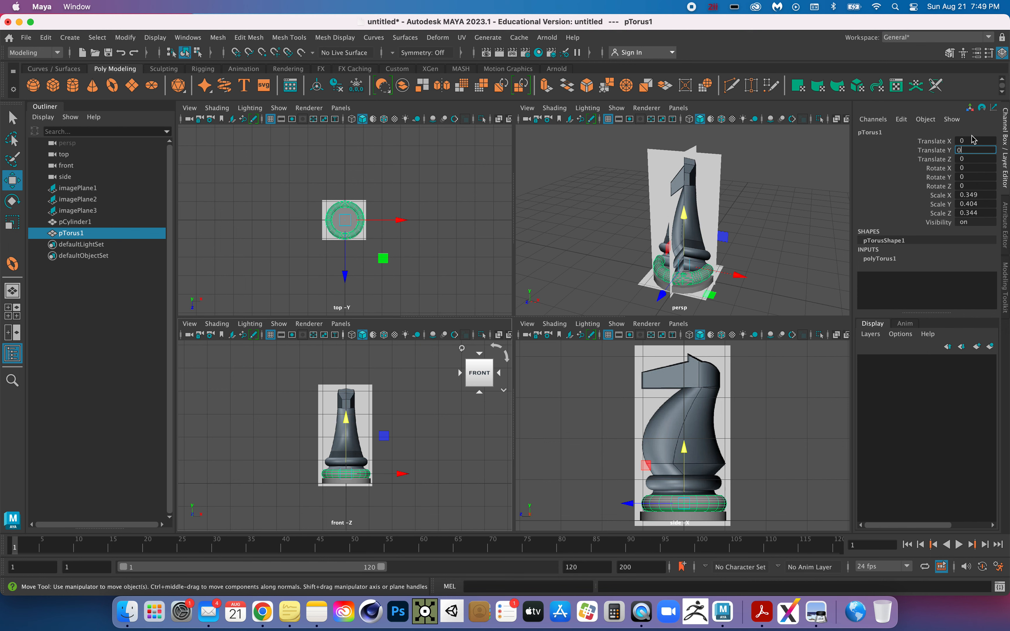
key("Return")
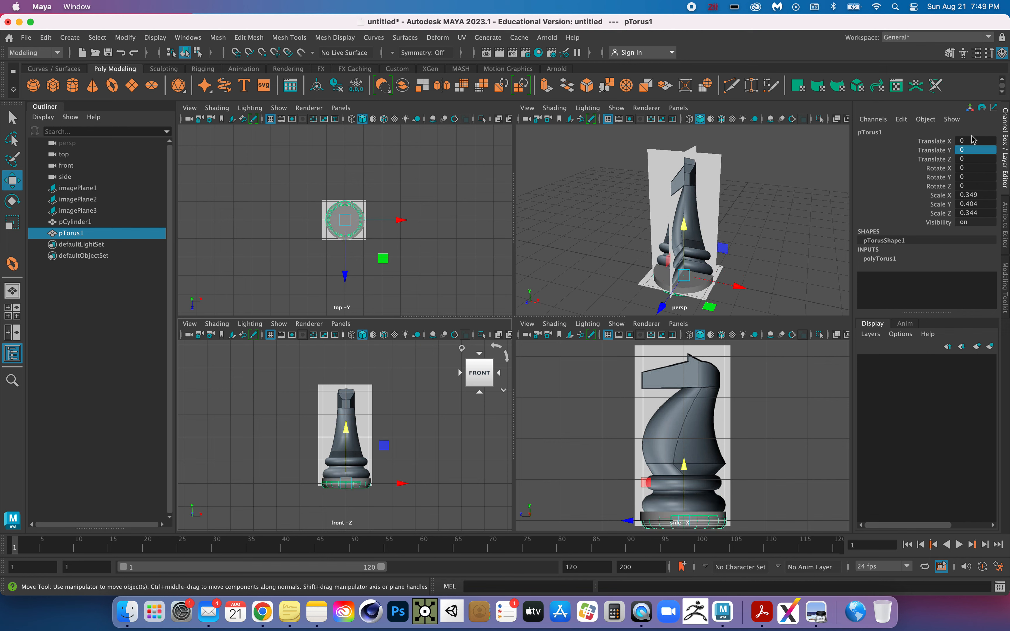
key("super+z")
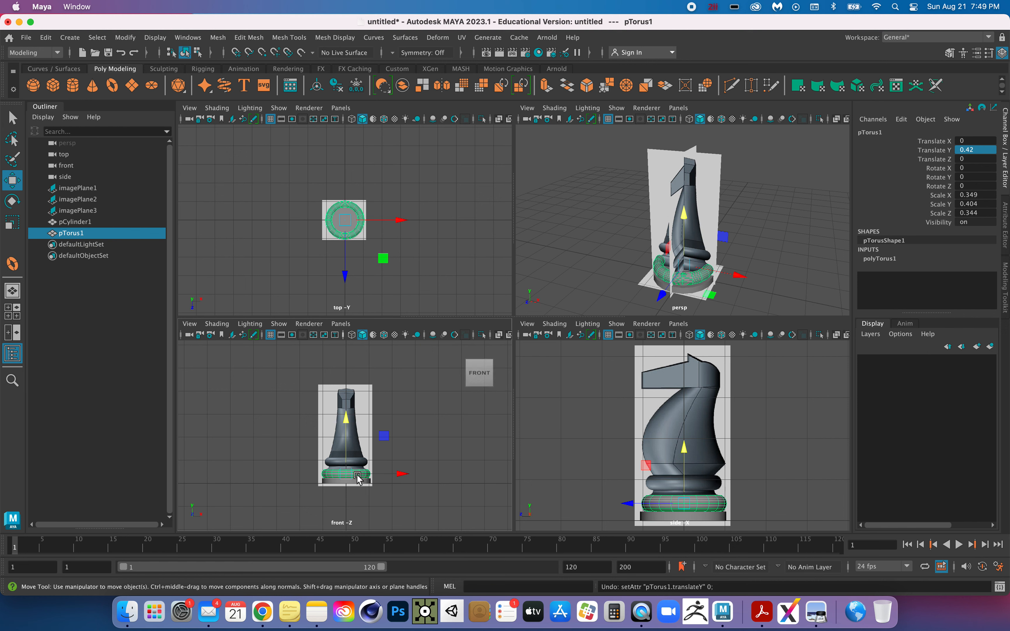
Centre the base cylinder horizontally by setting its Translate X and Translate Z to 0.
left_click(352, 484)
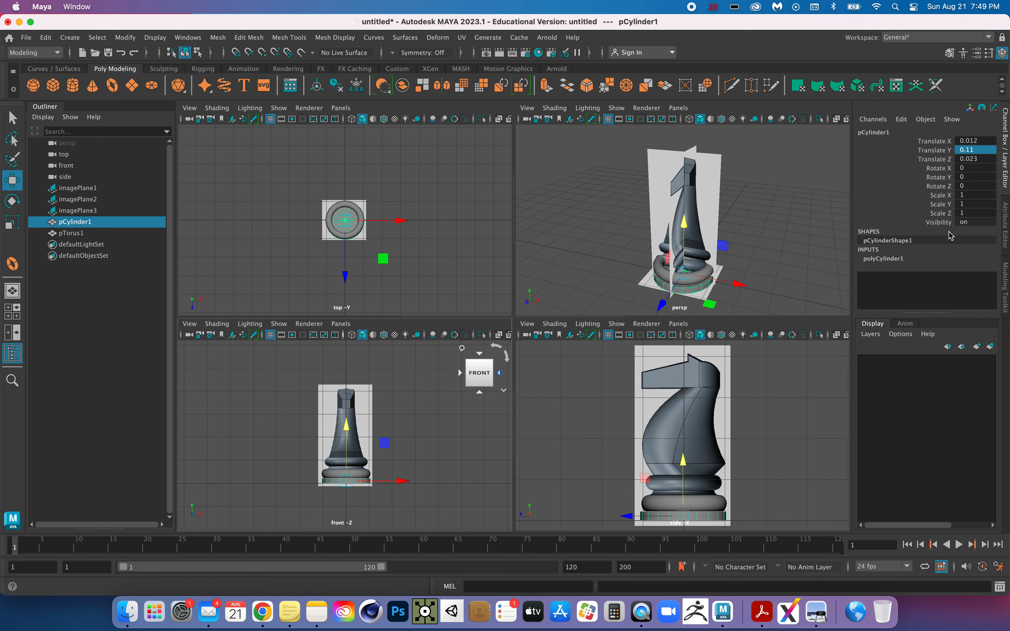
double_click(987, 141)
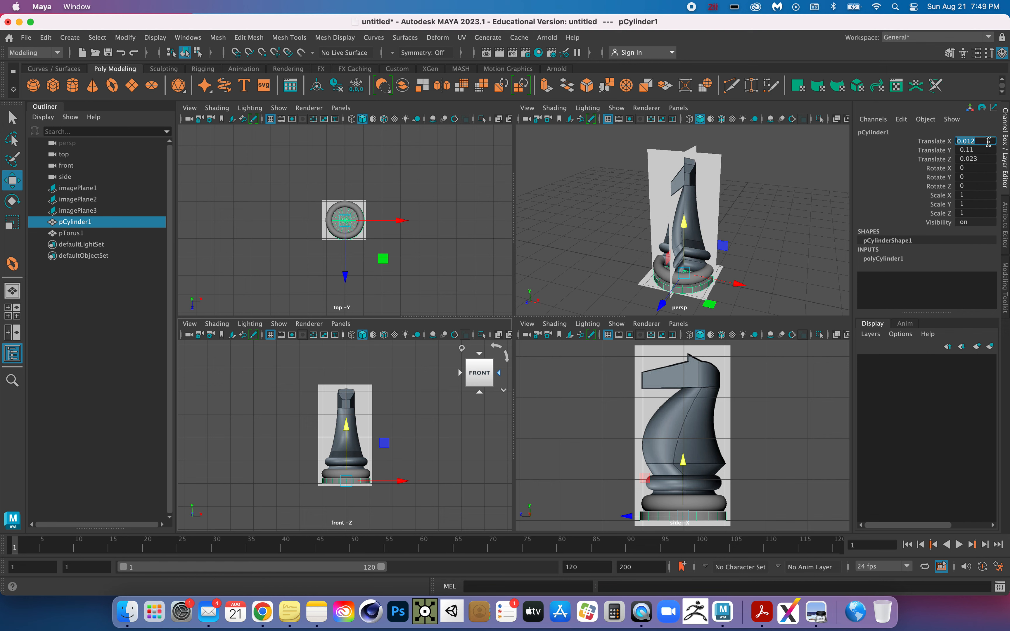
type("-")
double_click(984, 158)
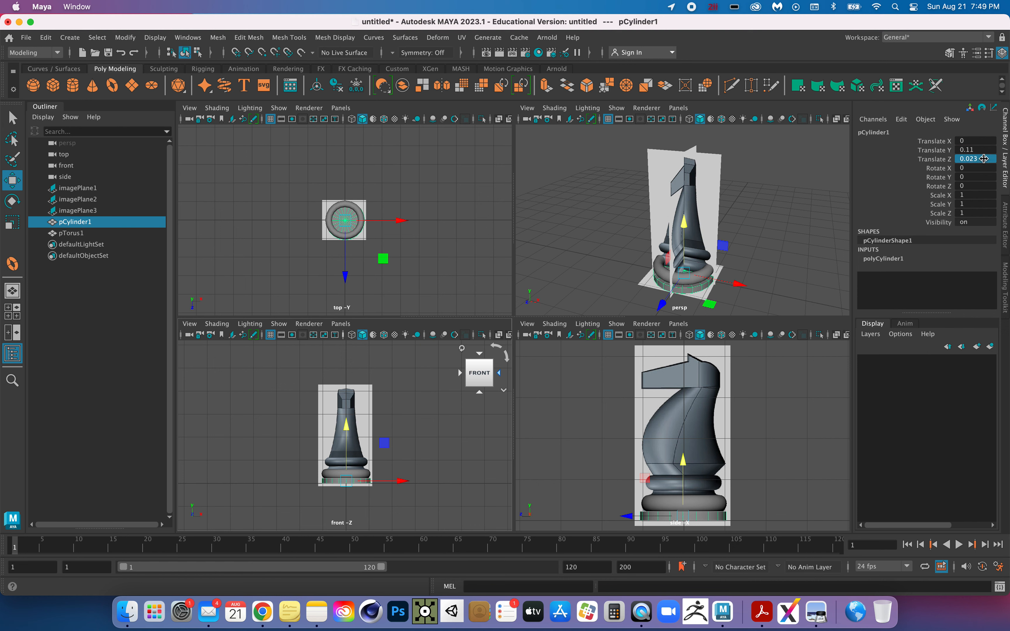
type("0")
key("Tab")
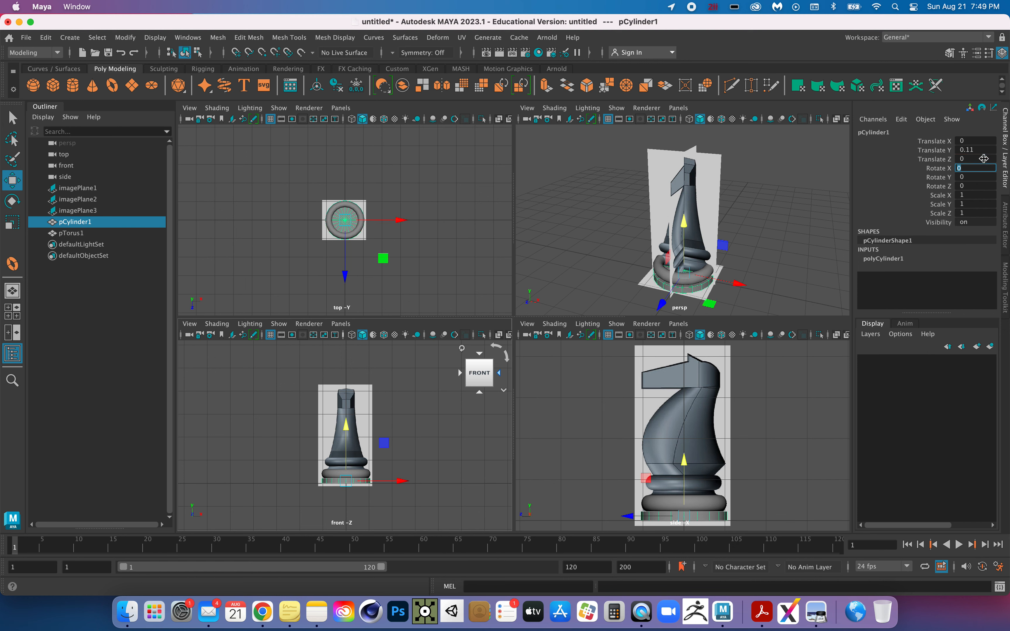
double_click(981, 149)
key("Tab")
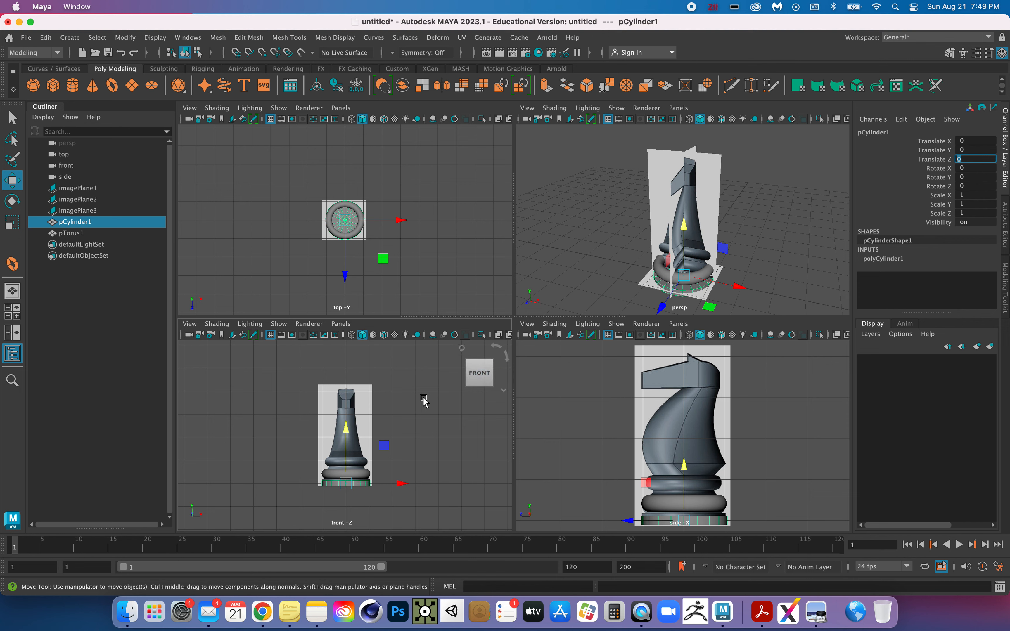
left_click(432, 411)
key("super+z")
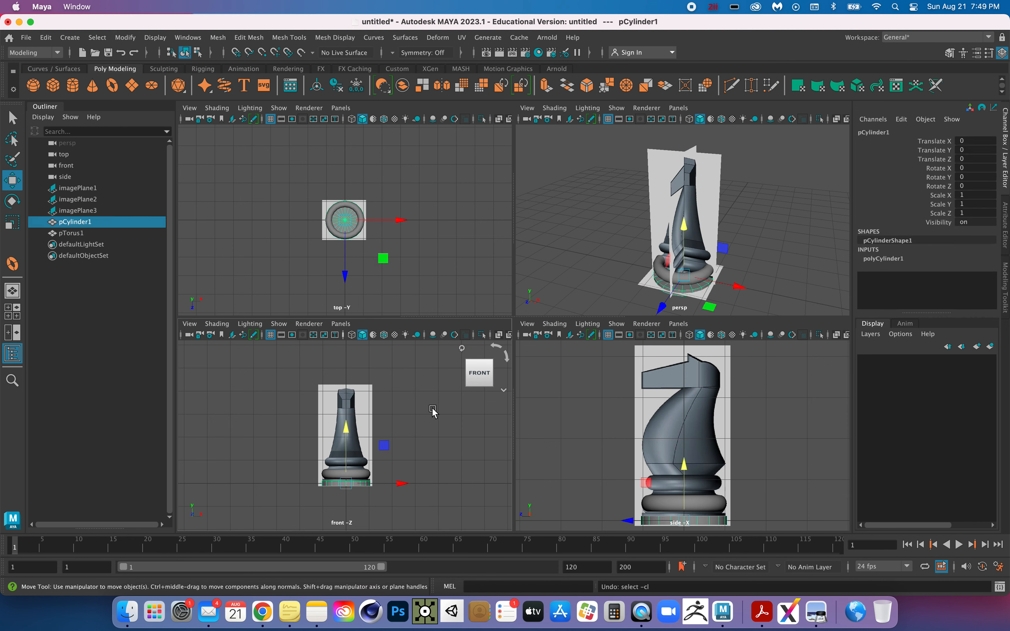
key("super+z")
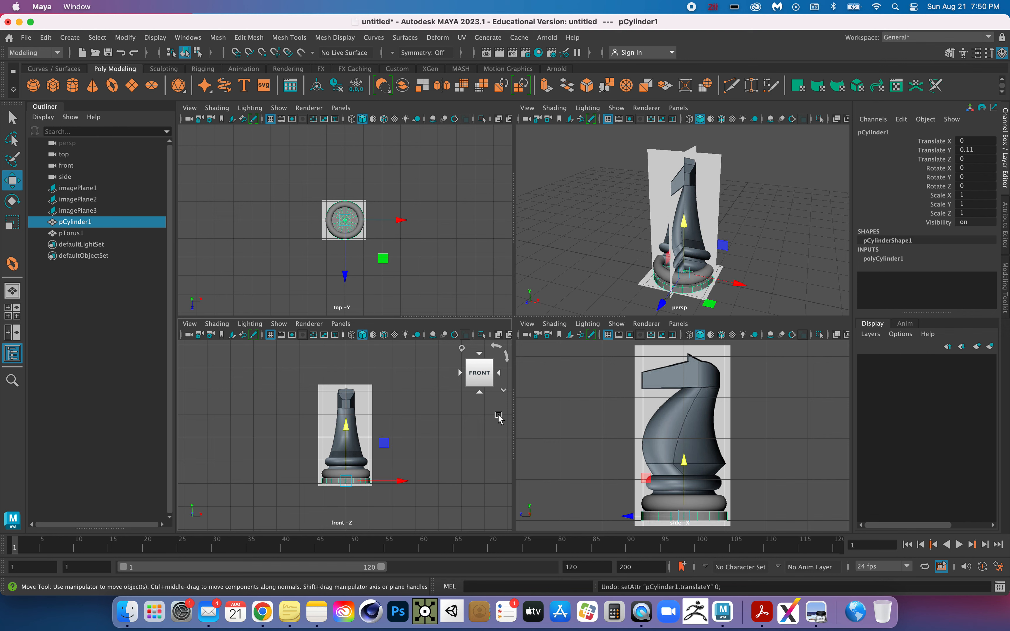
Examine the torus and the narrow neck above it against the reference in the front view.
left_click(436, 443)
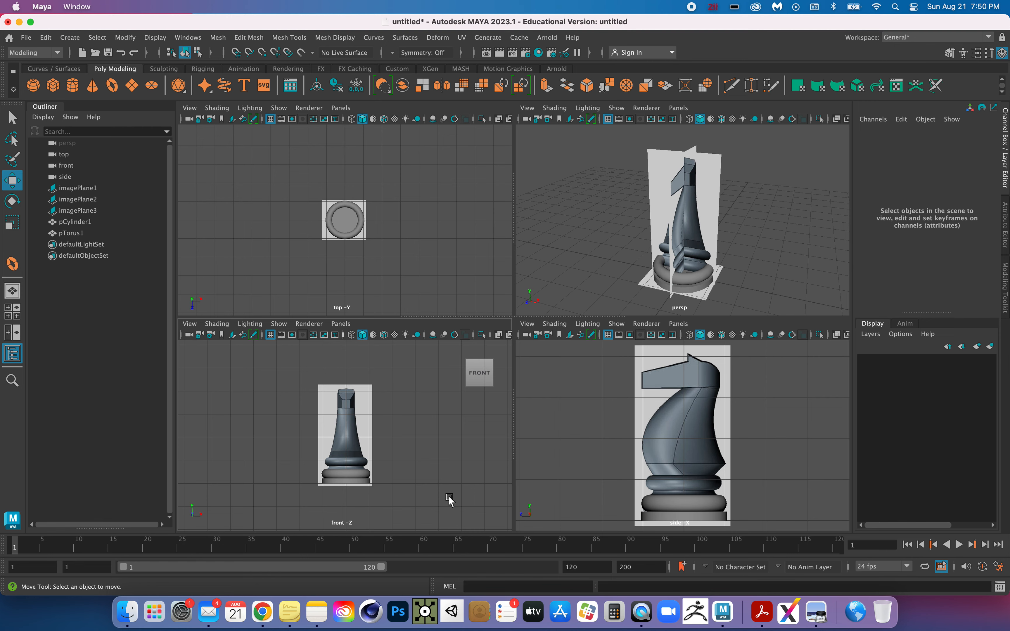
scroll(372, 455, "up", 5)
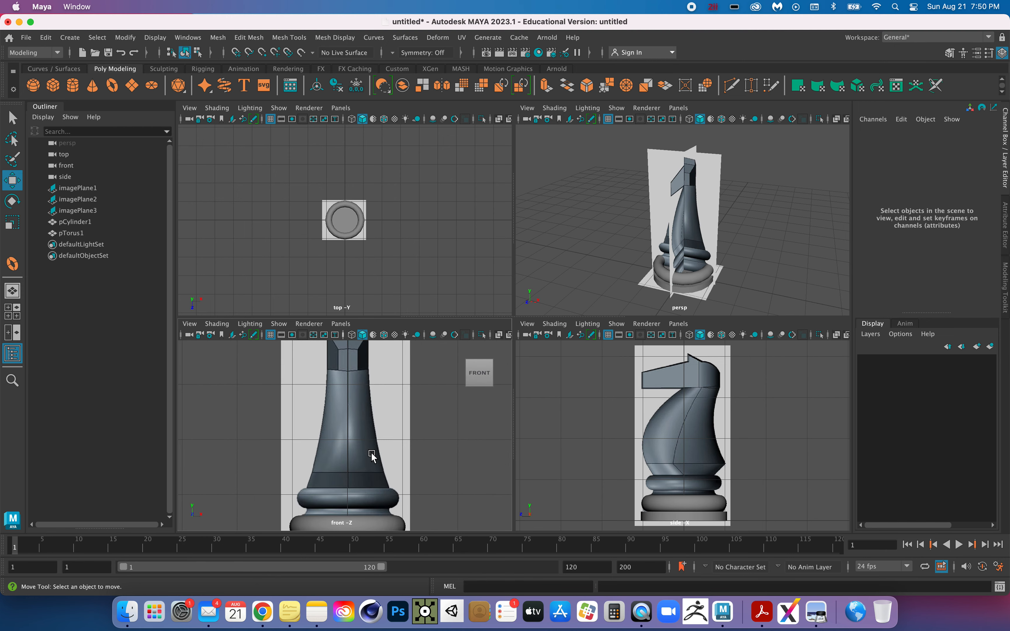
key("space")
left_click(553, 501)
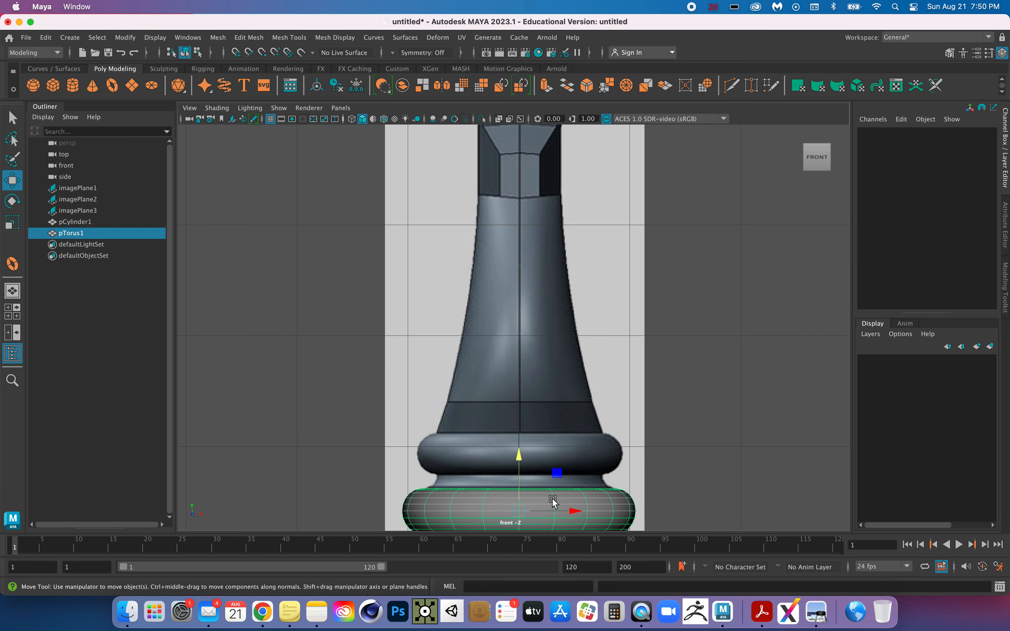
key("f")
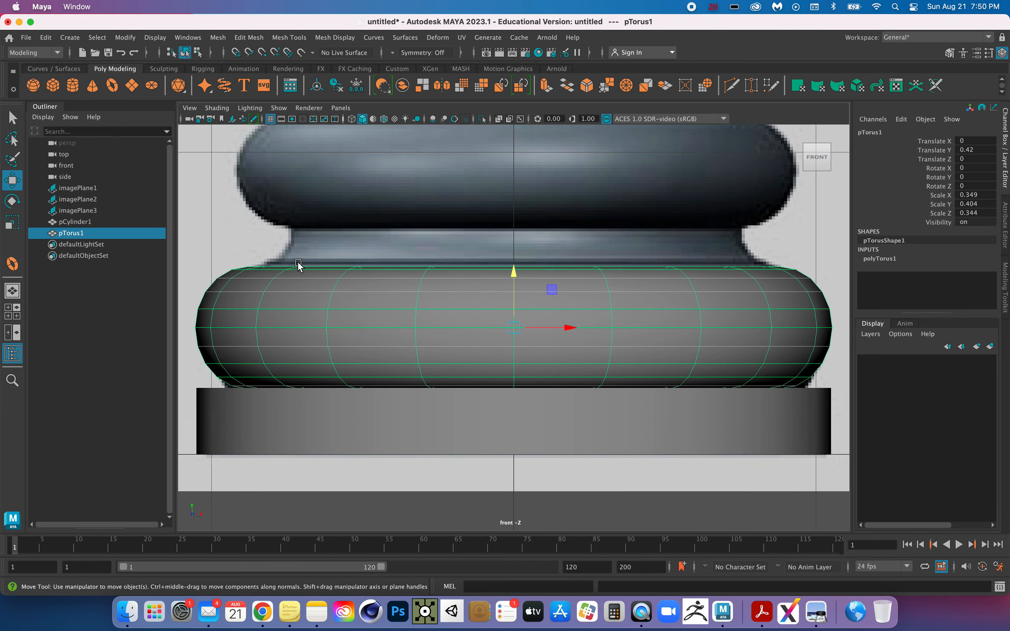
scroll(299, 265, "down", 8)
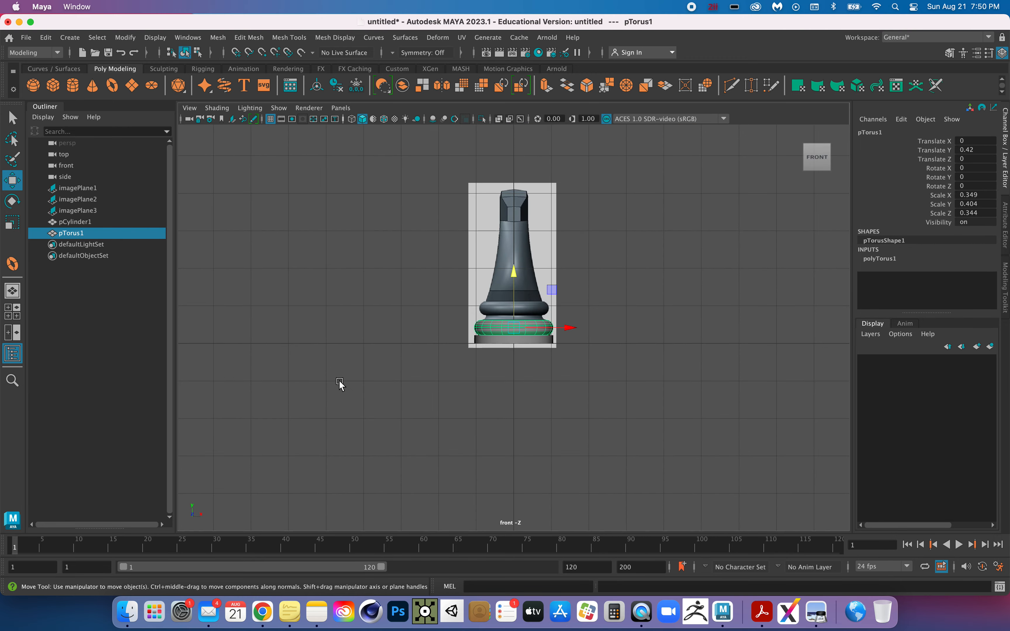
scroll(340, 384, "up", 8)
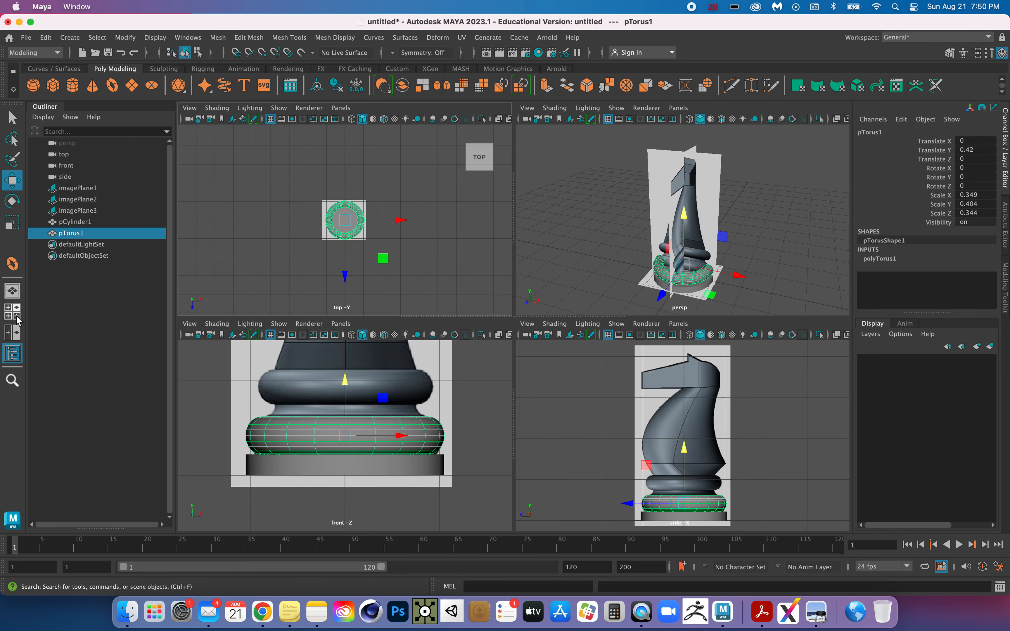
left_click(12, 311)
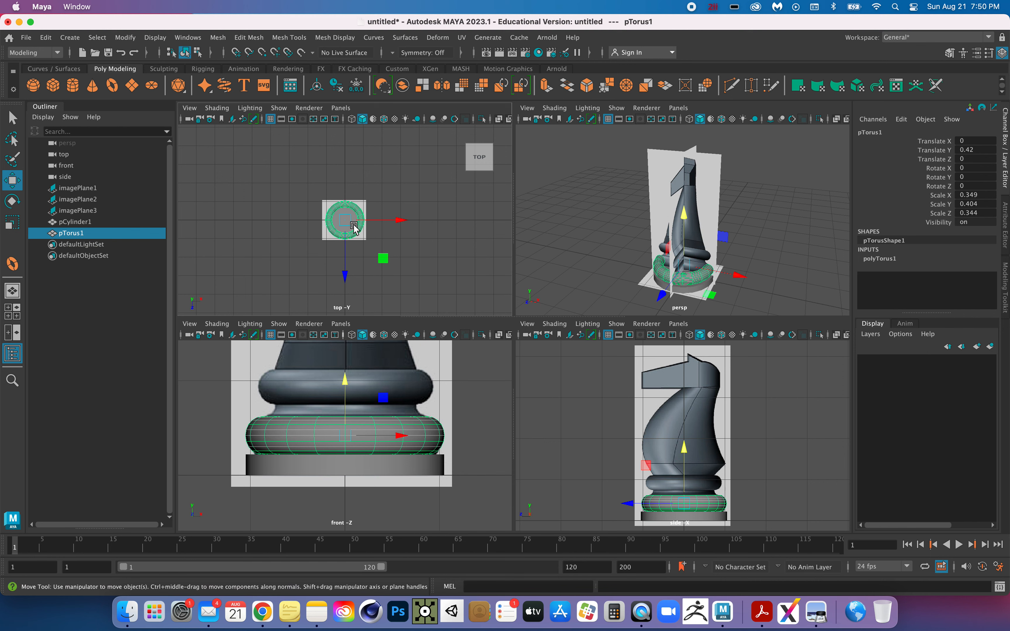
Draw a polygon cylinder from the base's centre, radius about 1.76 and height about 0.191, and raise it to about 0.716 in Y above the torus.
left_click(73, 86)
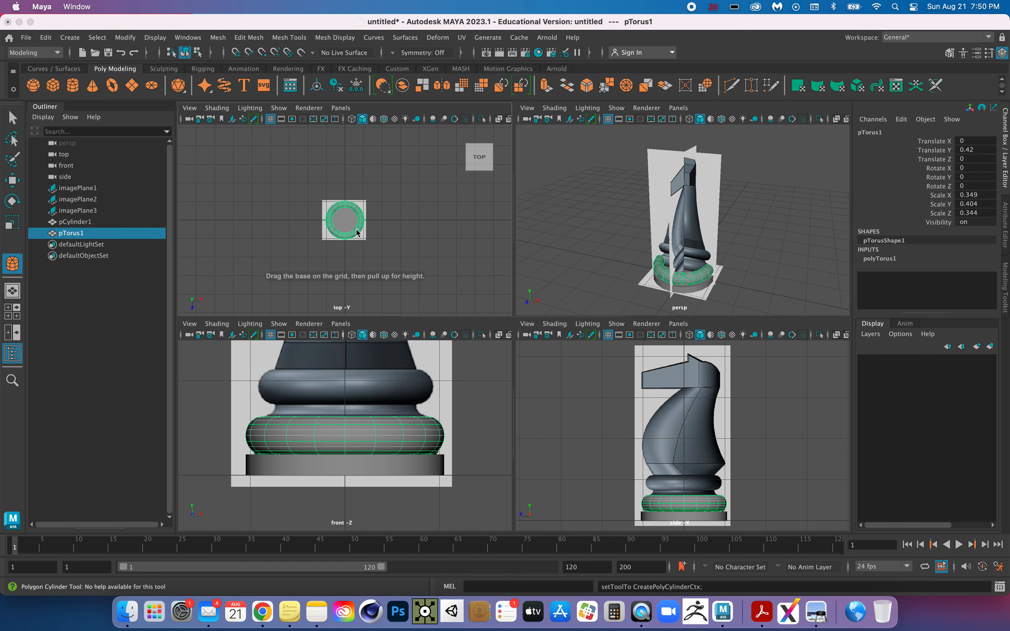
left_click_drag(346, 223, 370, 246)
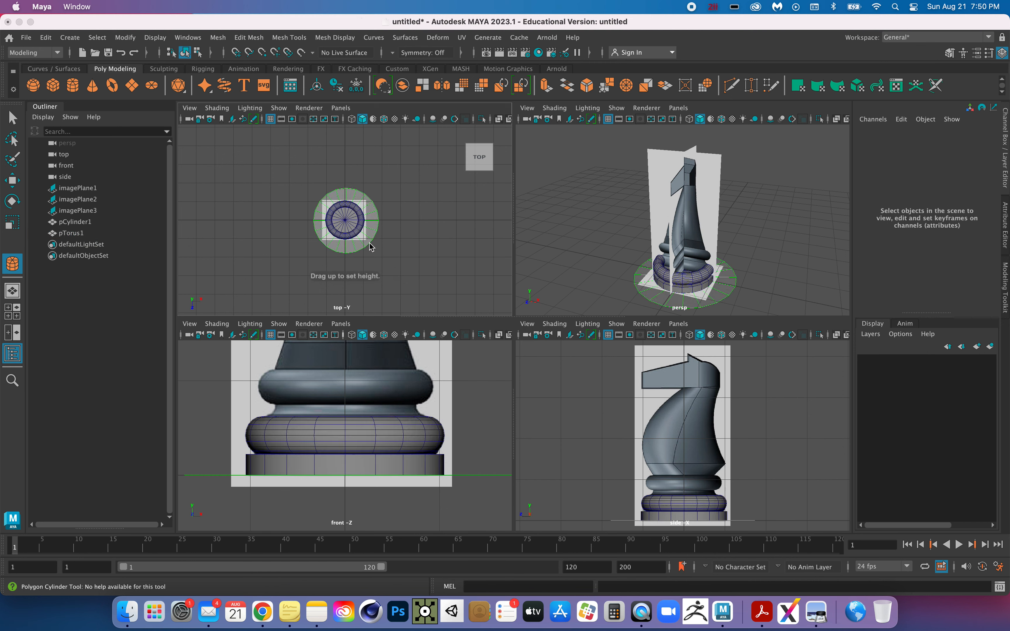
left_click_drag(726, 297, 722, 274)
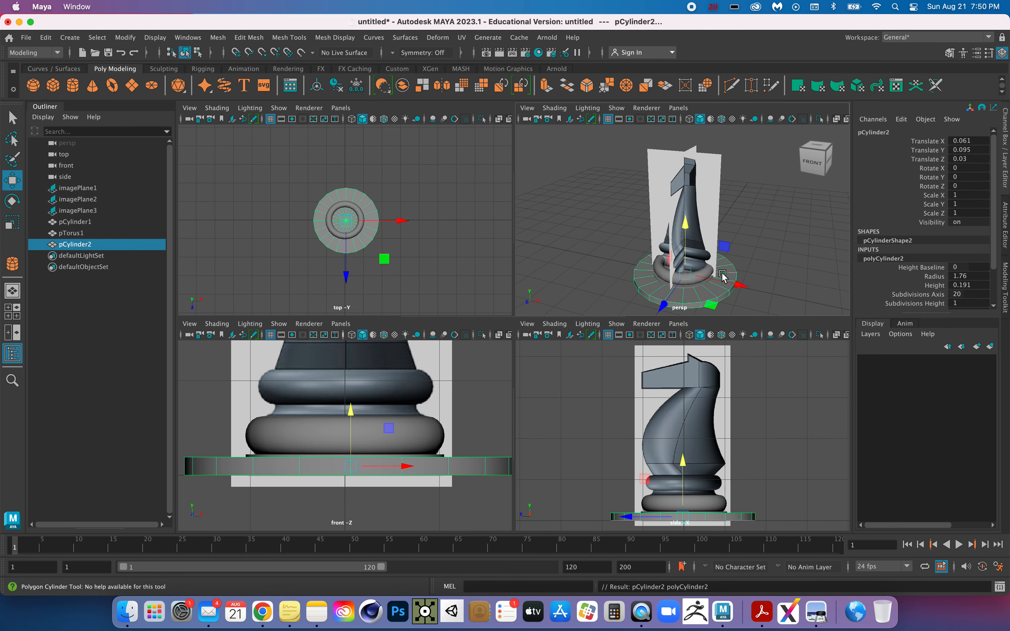
left_click_drag(351, 411, 355, 354)
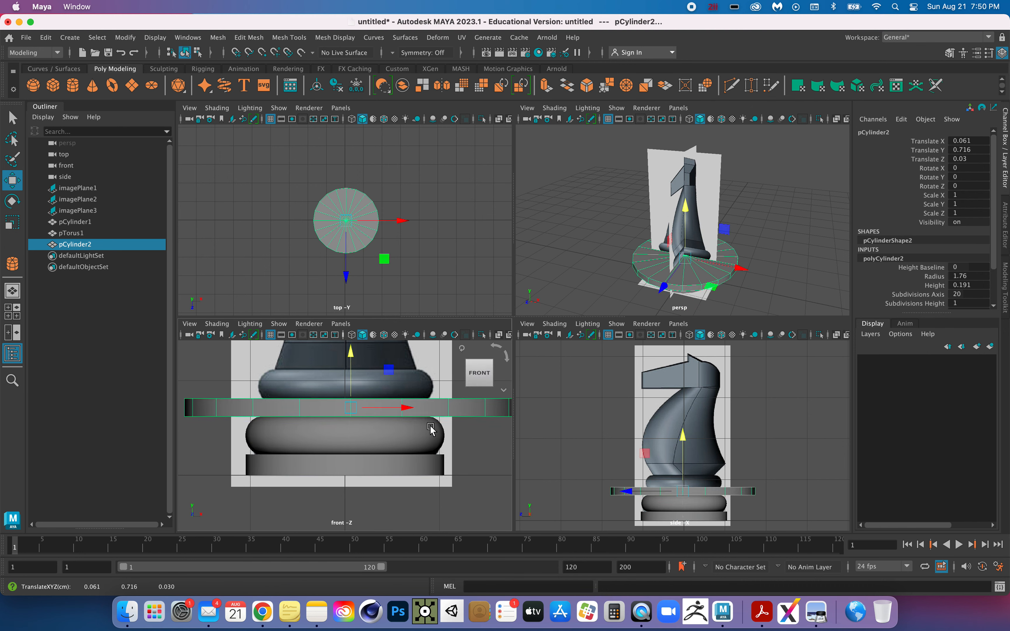
Scale the new cylinder to about 0.444 in X and 0.411 in Z to fit the narrow neck between the rounded rings.
left_click(12, 222)
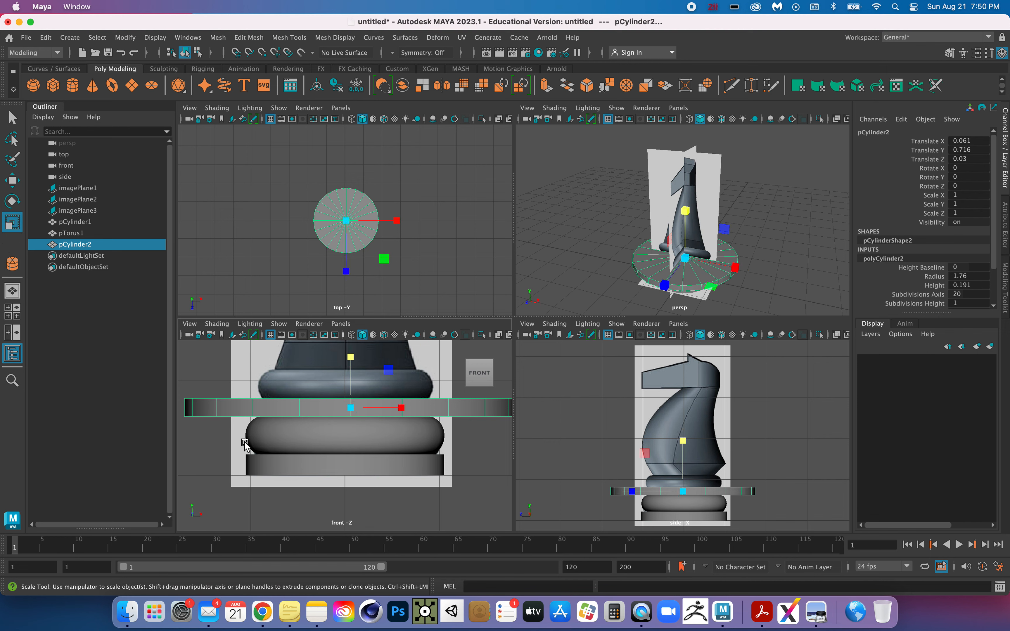
left_click_drag(403, 409, 375, 413)
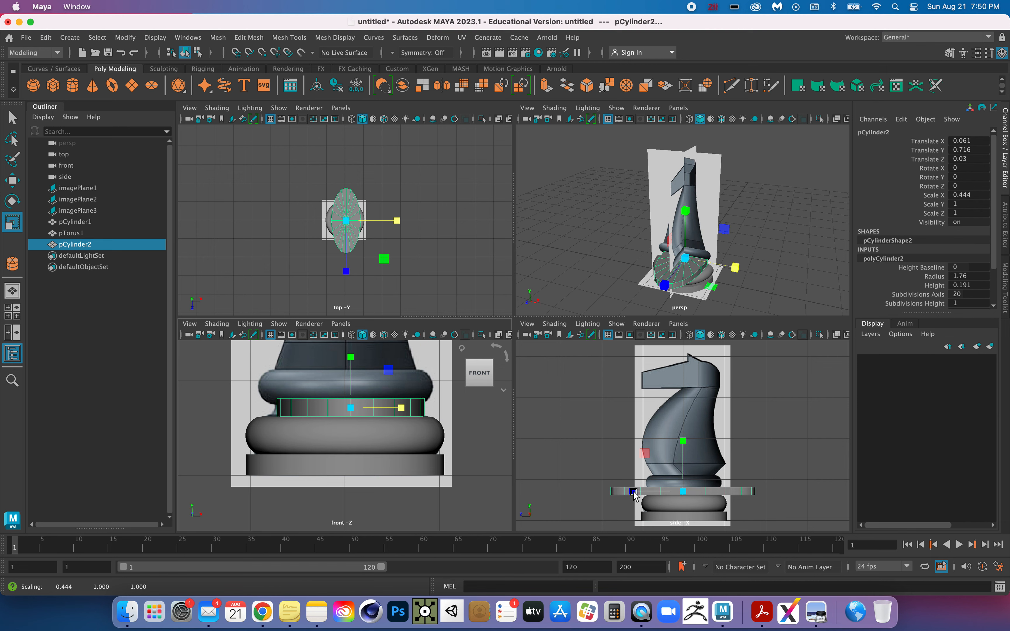
left_click_drag(633, 492, 662, 497)
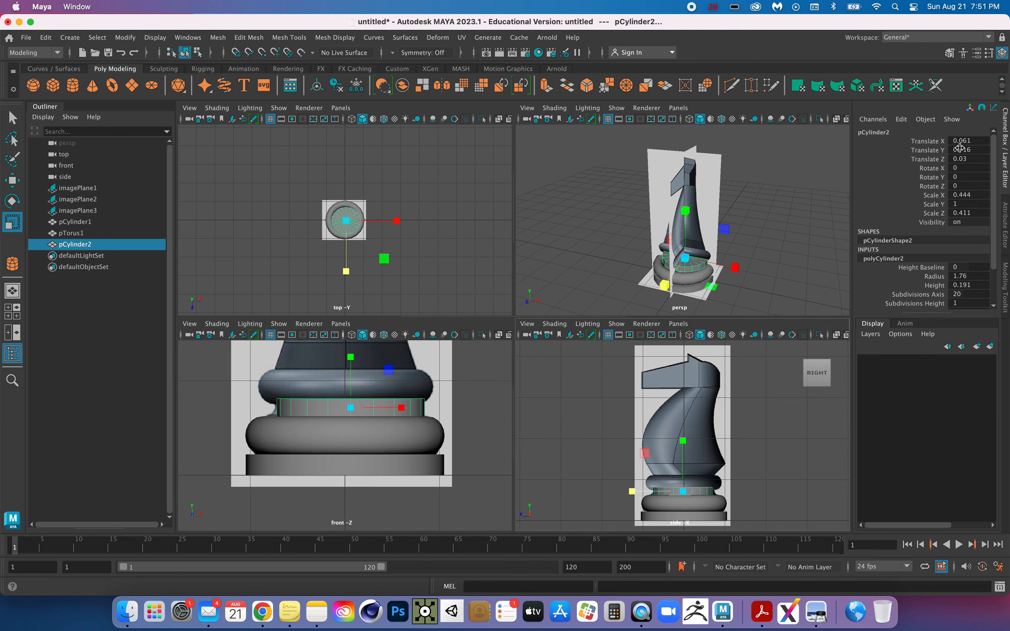
Centre the neck cylinder on the base by setting its Translate X and Translate Z to 0.
left_click(974, 143)
key("Tab")
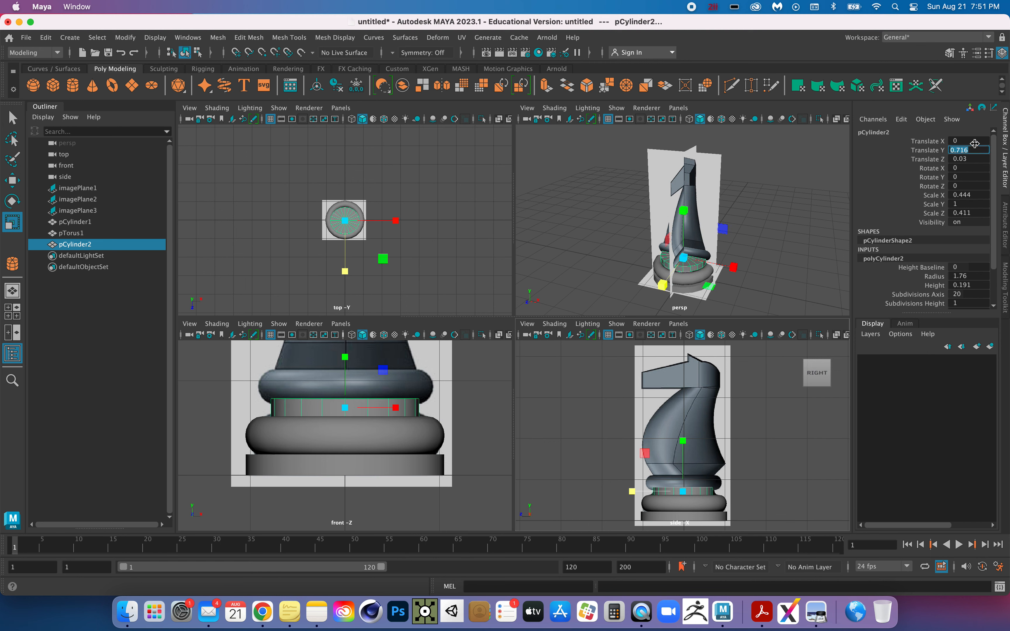
key("Tab")
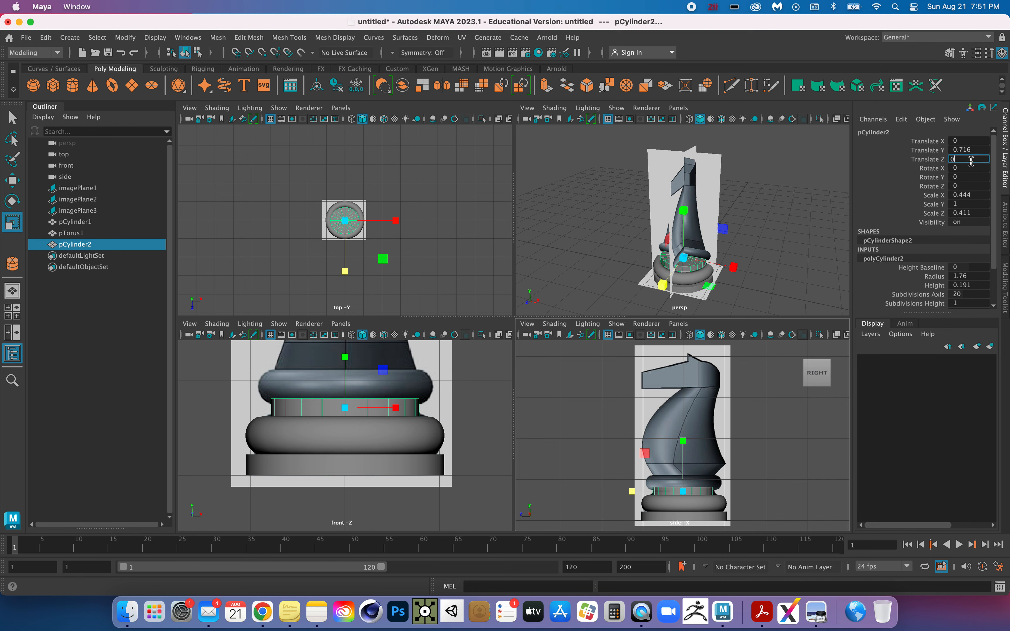
type("0")
key("Tab")
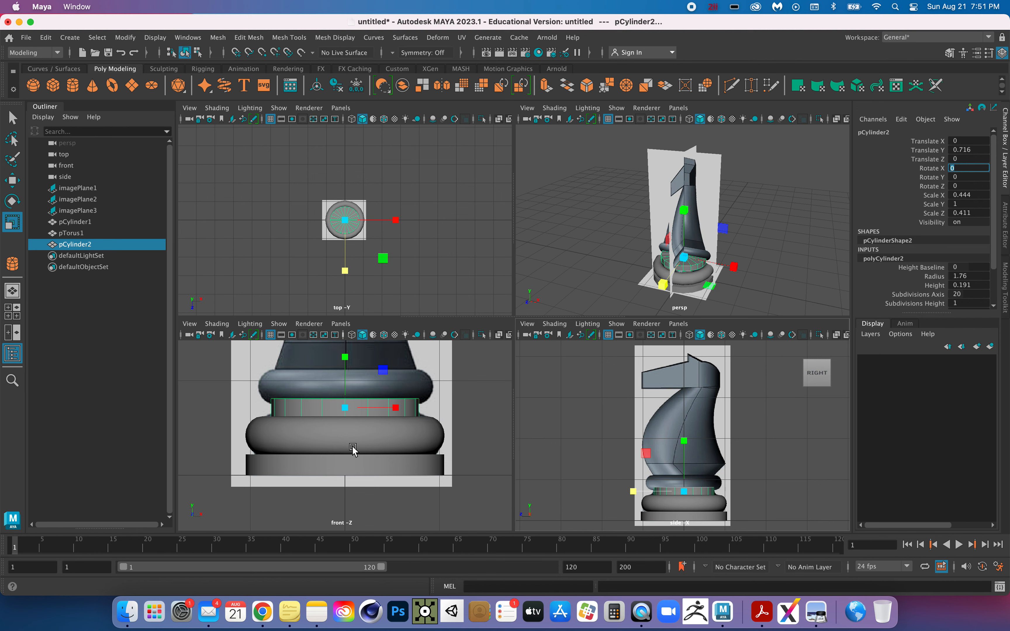
Scale the neck cylinder to about 0.767 in Y and lower it to about 0.704 in Translate Y.
left_click_drag(346, 358, 346, 370)
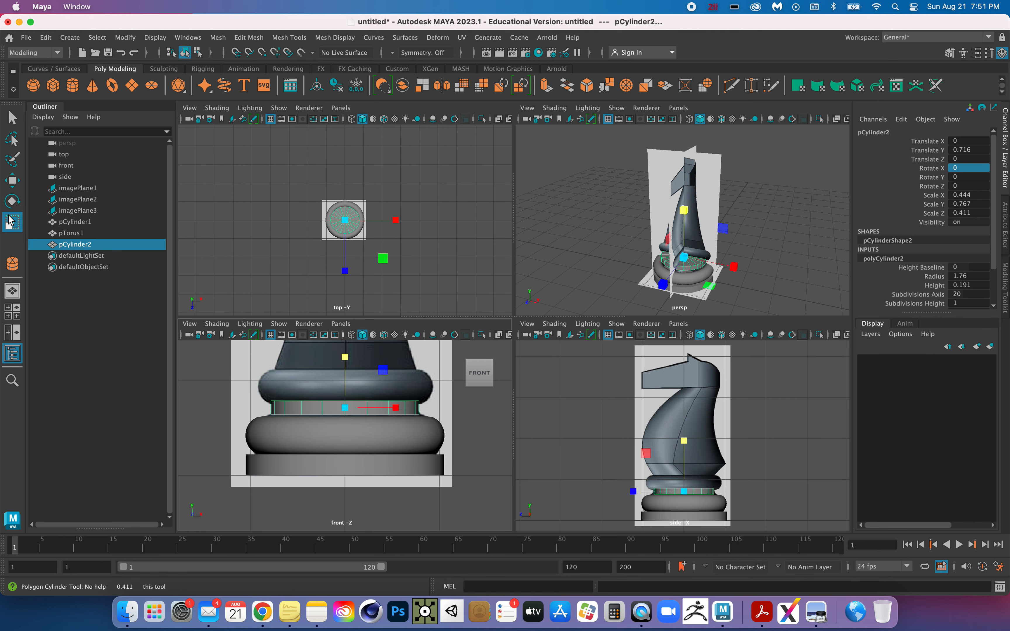
left_click(12, 180)
left_click(345, 353)
left_click_drag(344, 353, 344, 355)
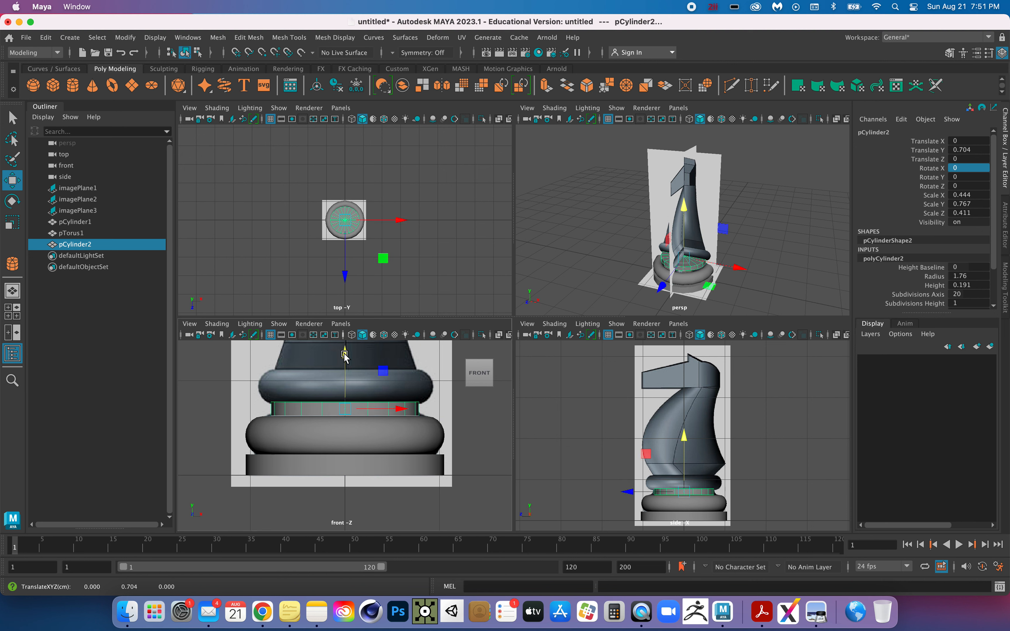
Insert two horizontal edge loops around the neck cylinder, one near its upper third and one near its lower third.
key("space")
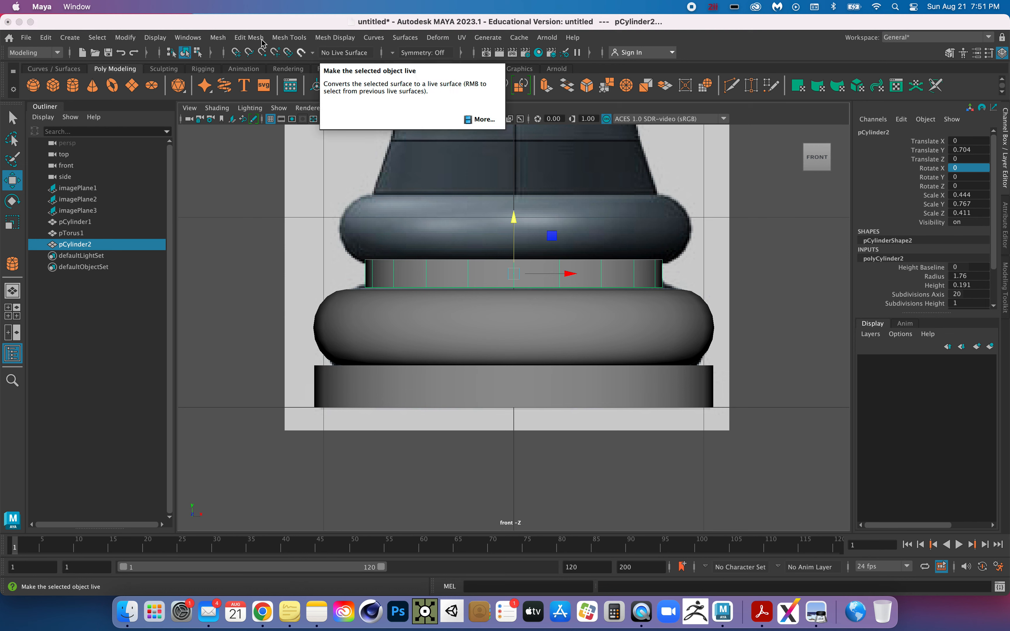
left_click(283, 38)
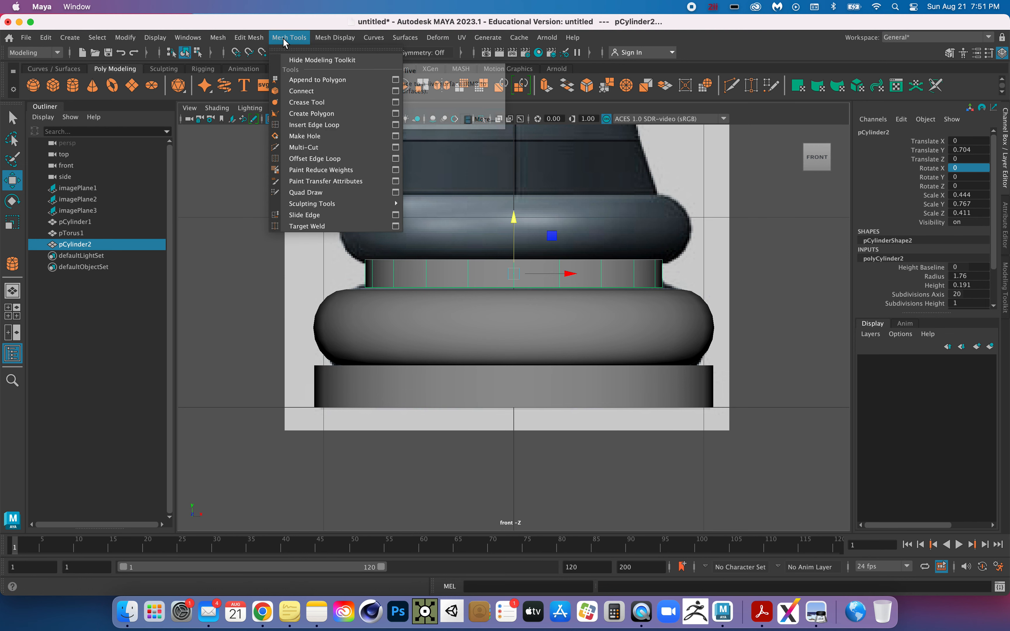
left_click(298, 125)
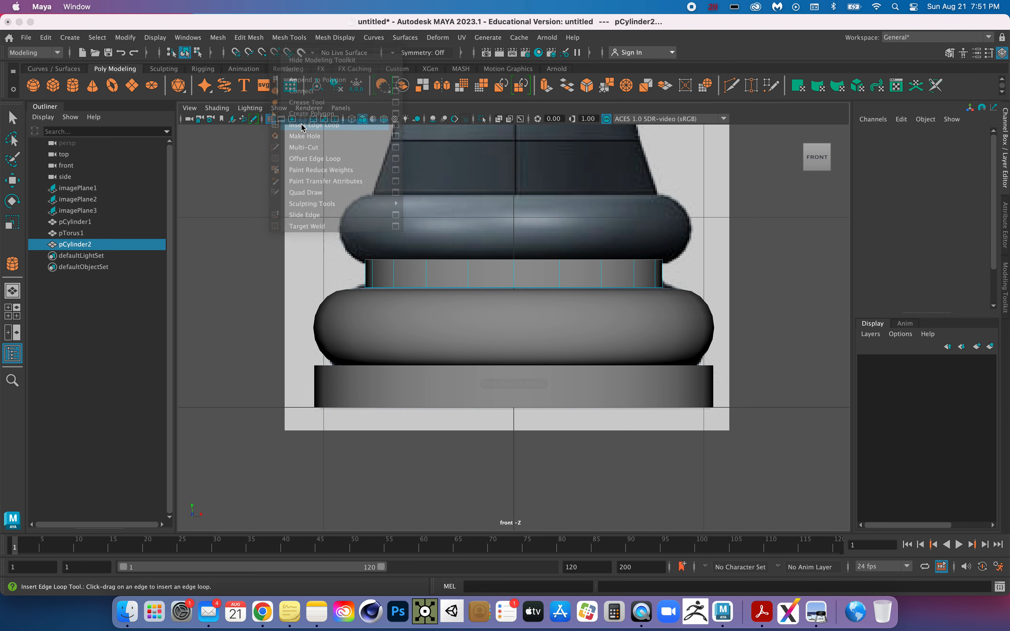
left_click(467, 272)
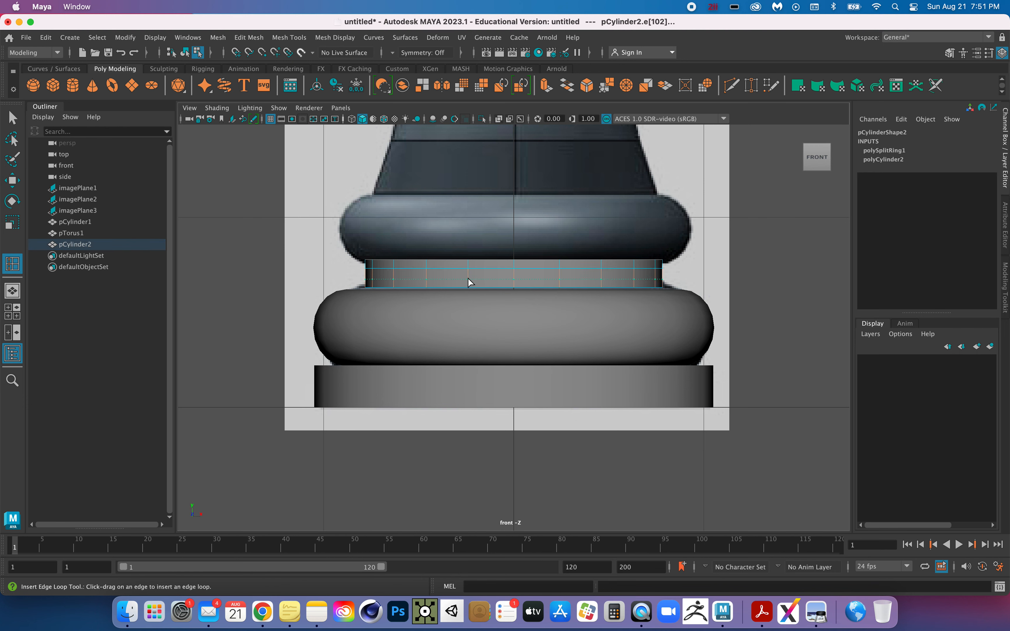
left_click(468, 278)
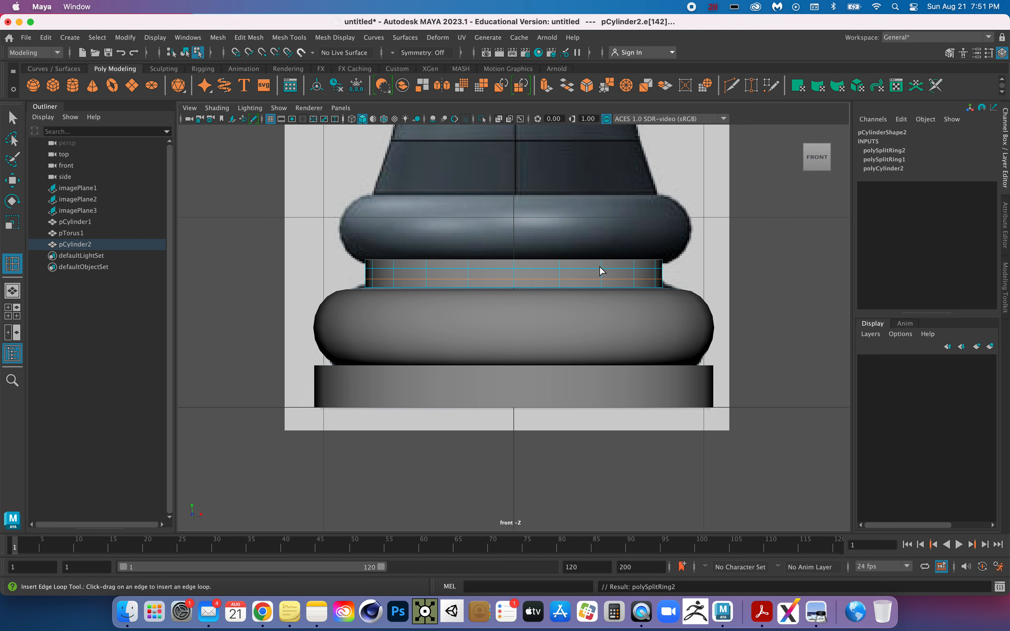
right_click_drag(210, 248, 174, 247)
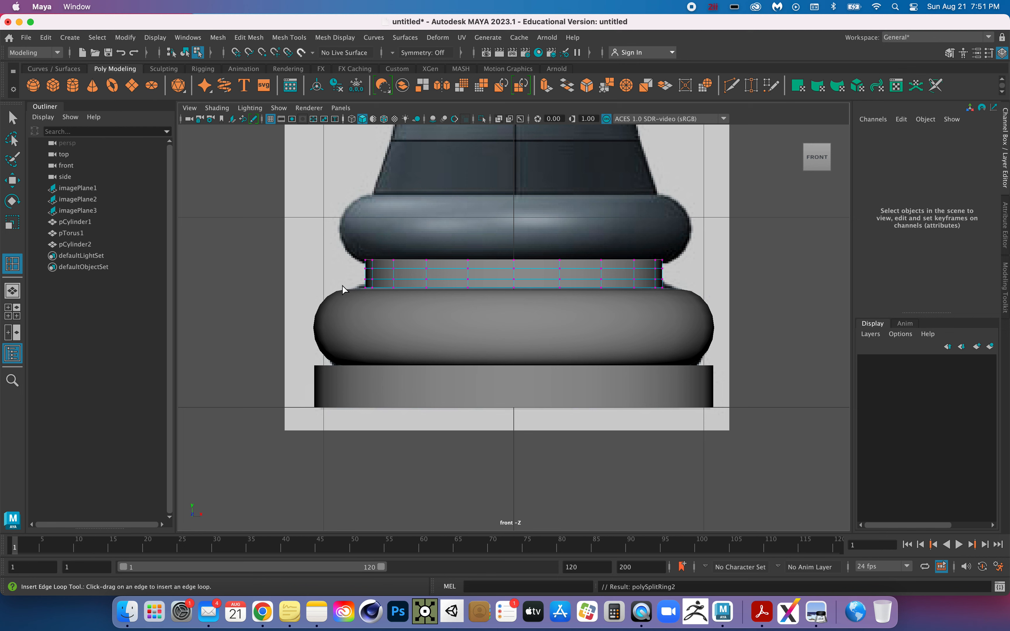
left_click_drag(339, 286, 649, 299)
left_click(679, 295)
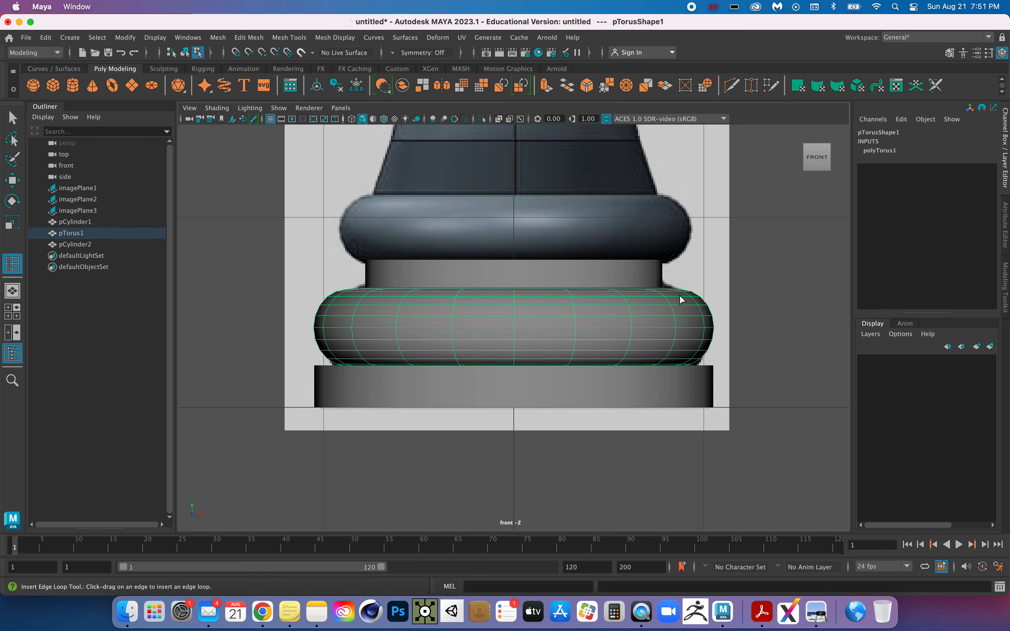
Scale the neck cylinder's bottom vertex row outward in X to match the flare of the front reference.
left_click(468, 267)
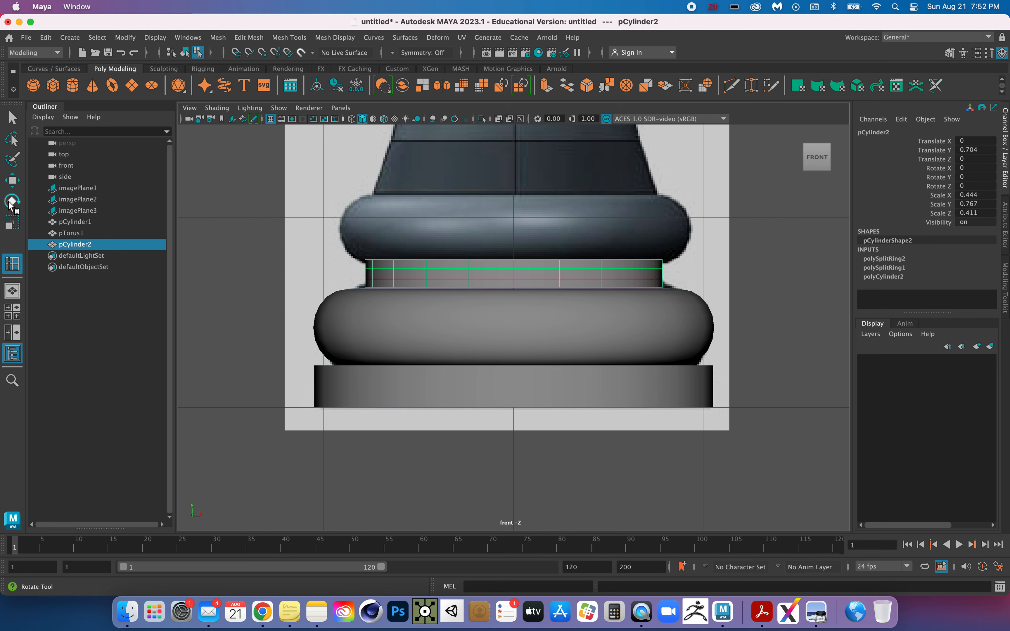
left_click(12, 221)
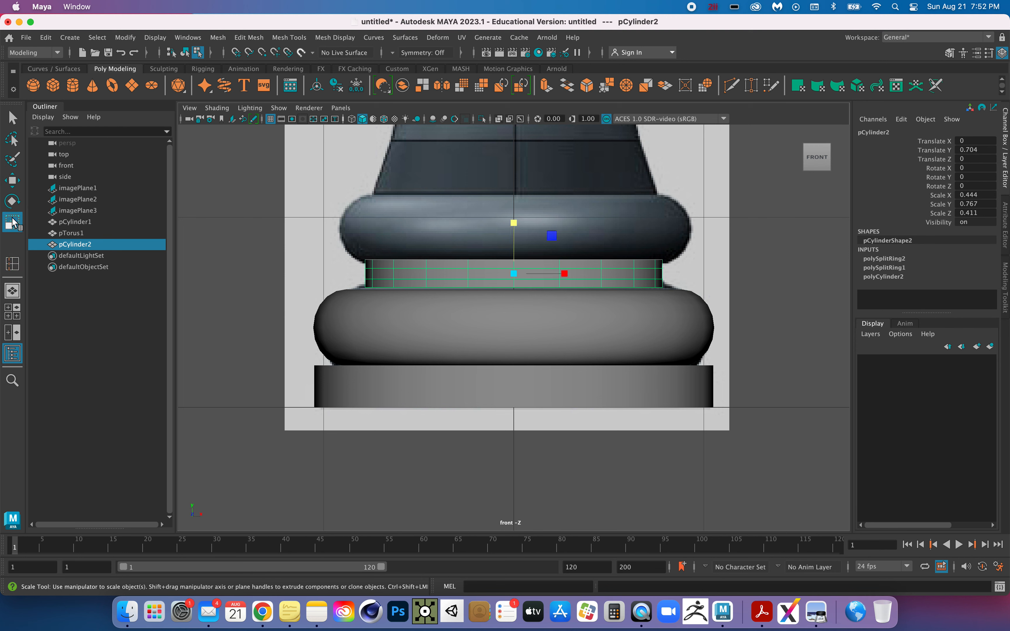
right_click(211, 250)
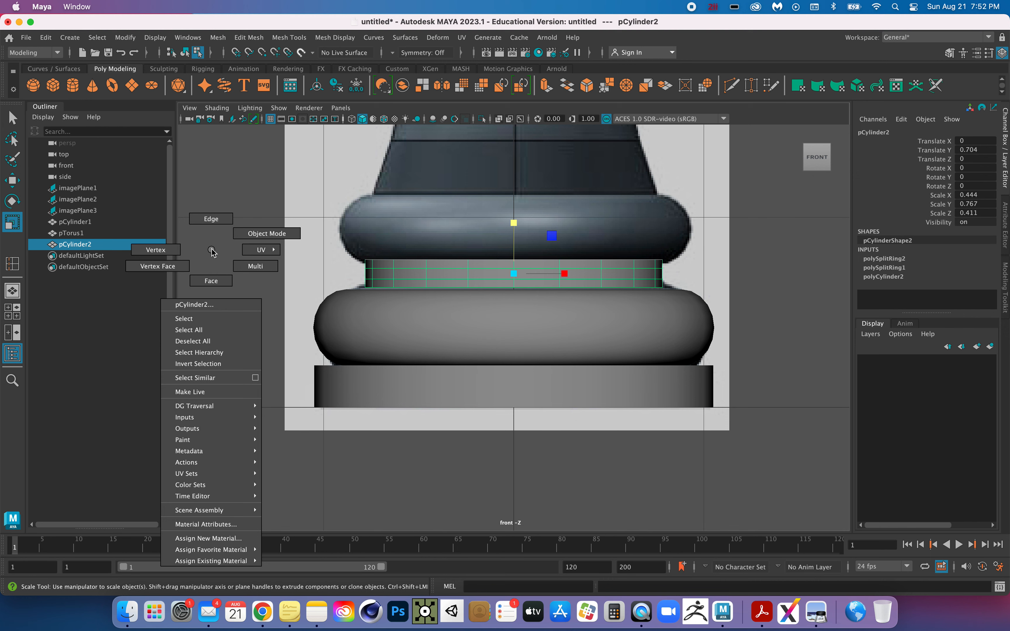
left_click(176, 251)
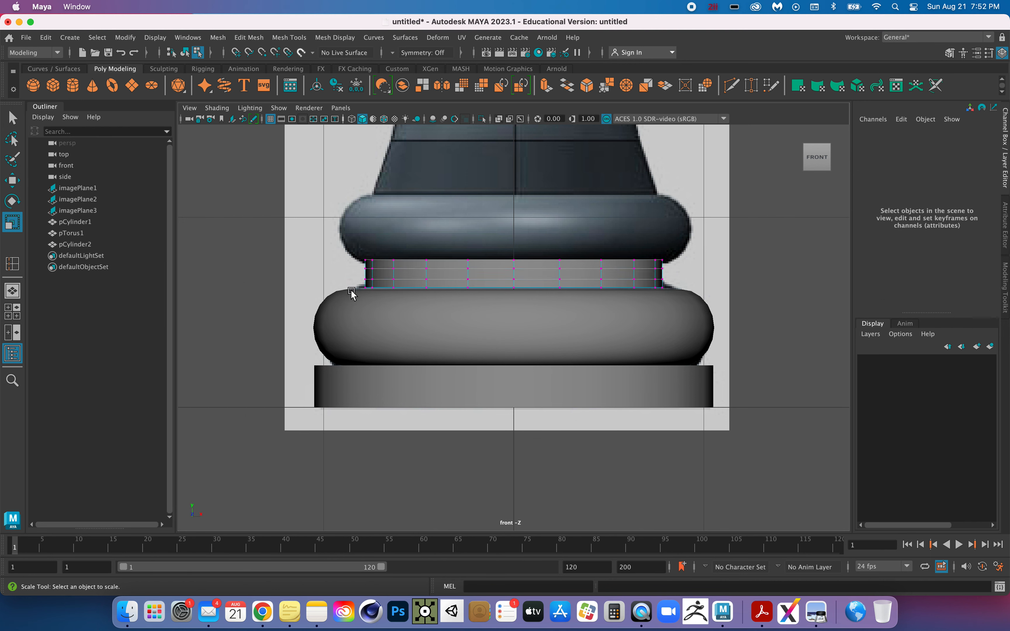
left_click_drag(350, 284, 675, 305)
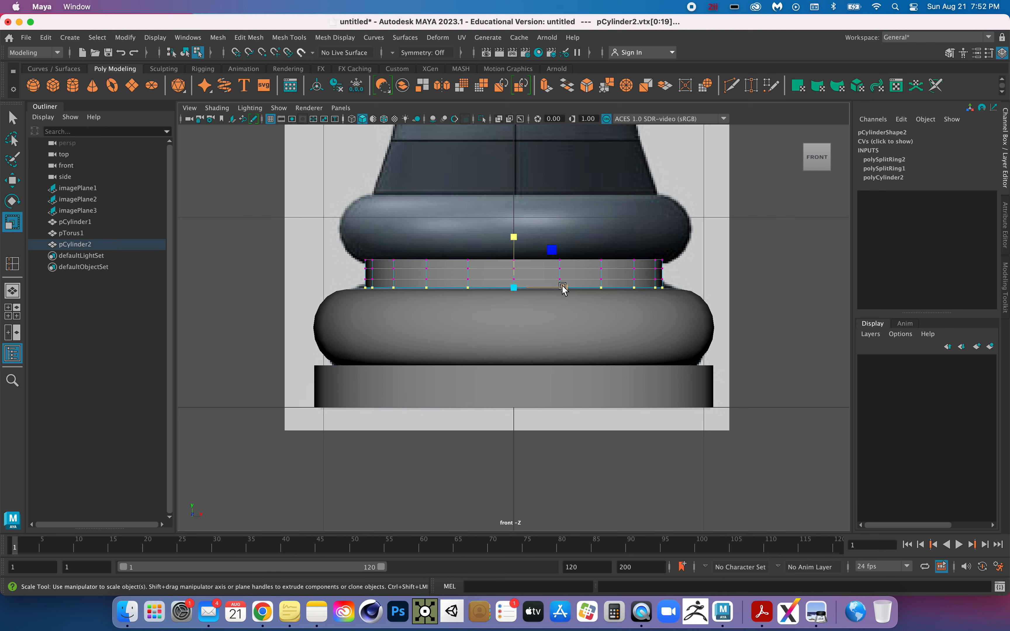
left_click_drag(562, 287, 565, 289)
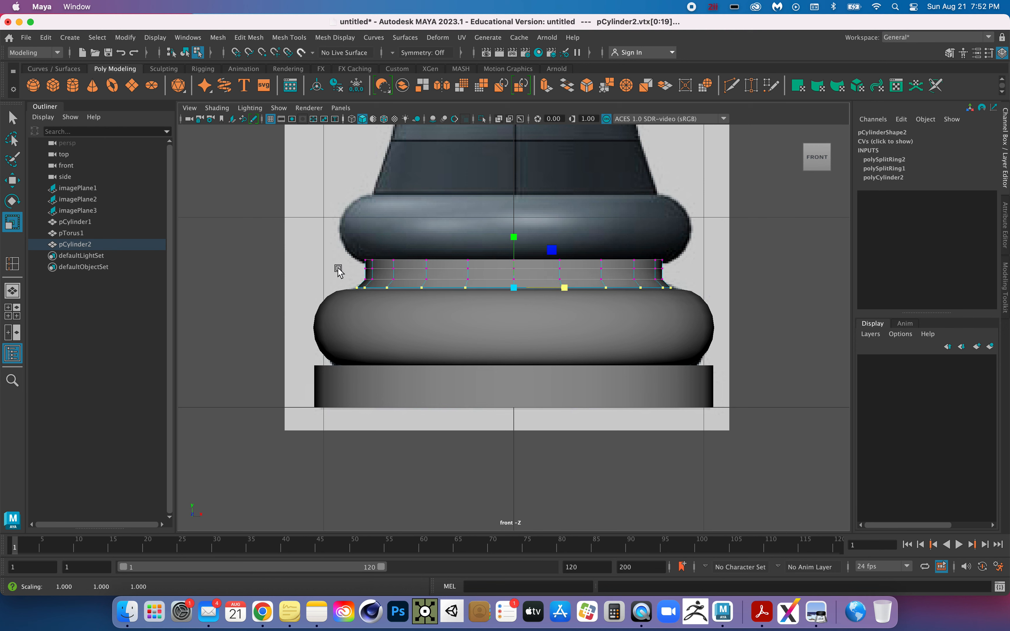
Scale the neck cylinder's top vertex row and the upper inner vertex row inward in X to follow the reference curve.
left_click_drag(351, 250, 682, 263)
left_click_drag(564, 262, 564, 268)
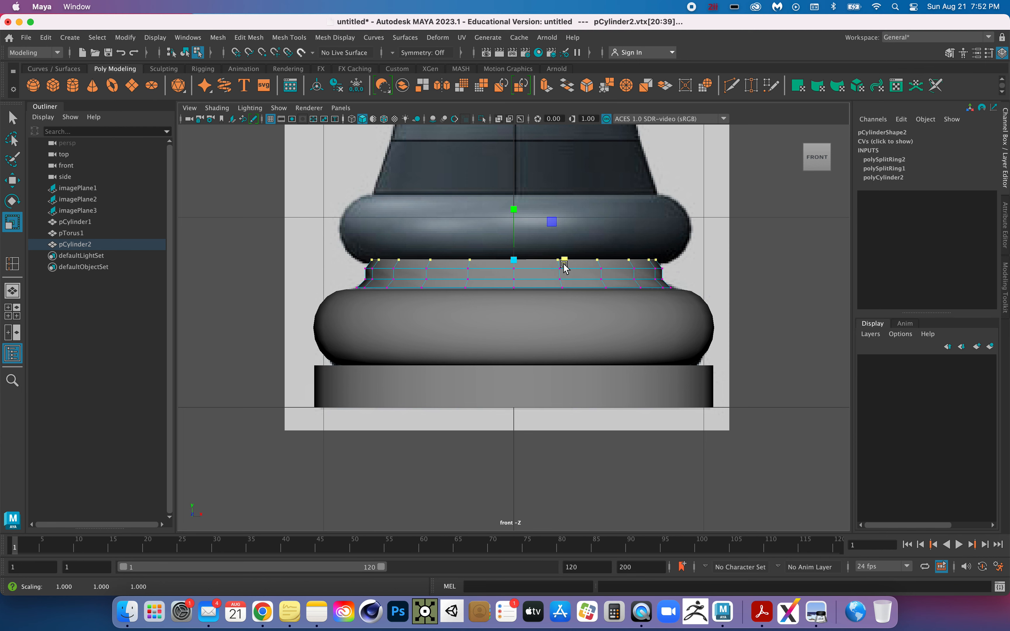
scroll(563, 266, "up", 4)
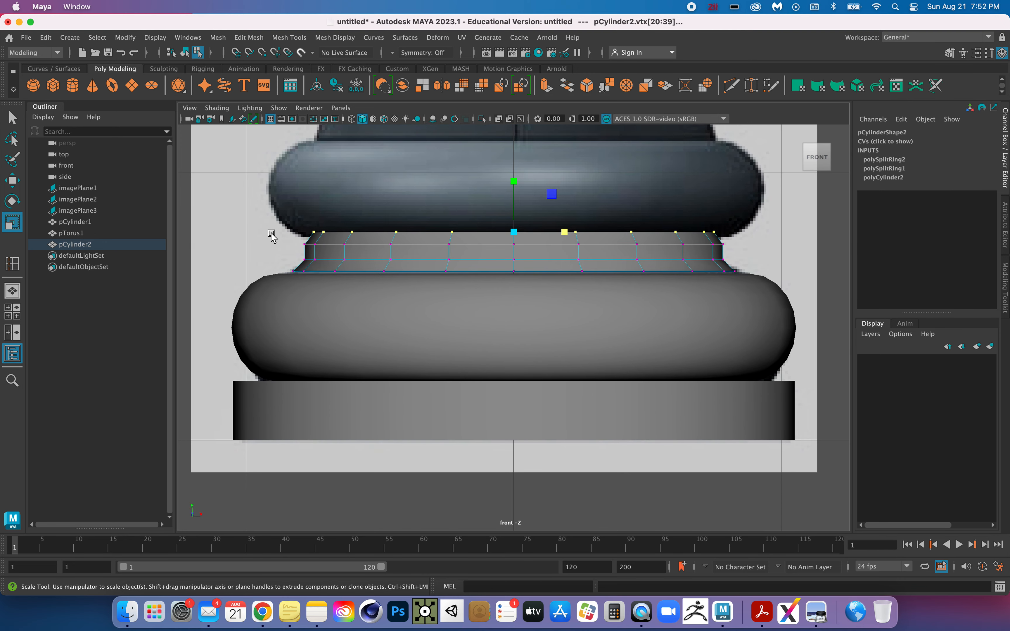
left_click_drag(271, 232, 729, 253)
left_click_drag(563, 247, 563, 249)
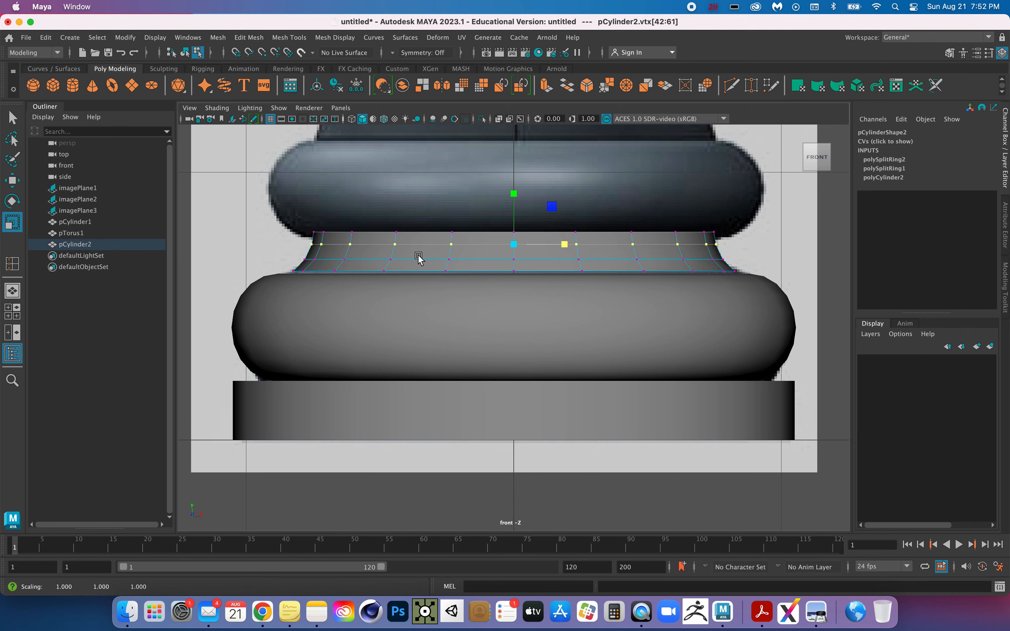
Return the neck cylinder to object mode and lower it to about 0.691 in Translate Y.
left_click(12, 180)
right_click(213, 220)
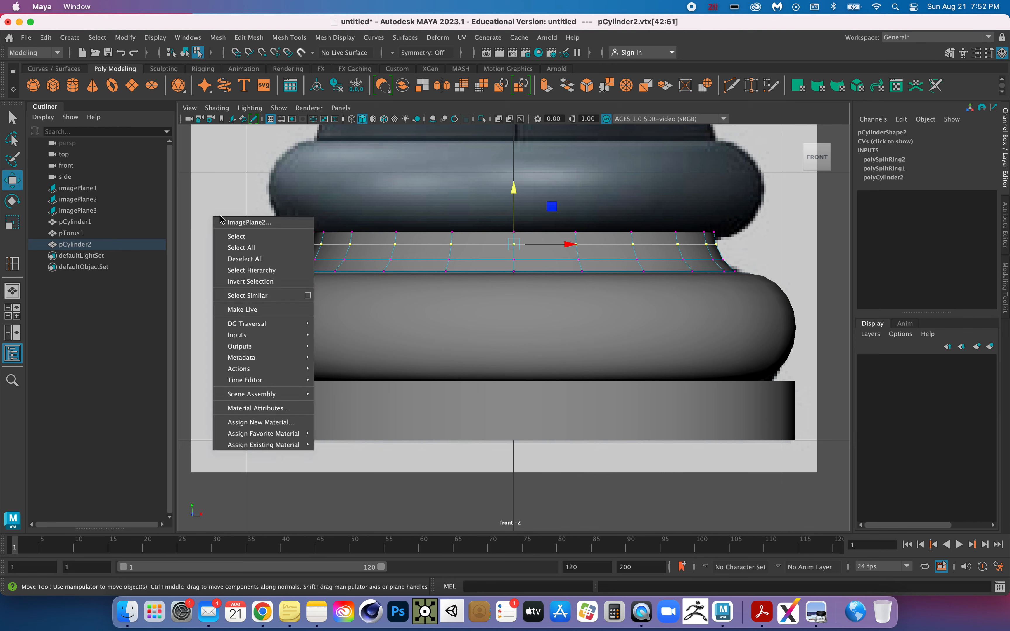
left_click(236, 281)
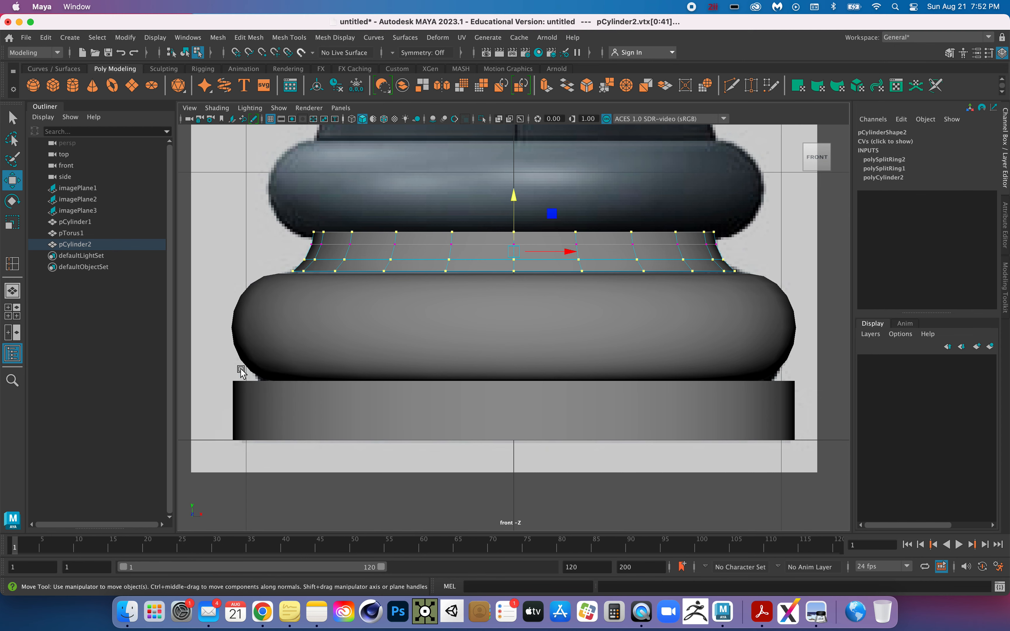
scroll(241, 372, "down", 5)
right_click_drag(300, 259, 340, 247)
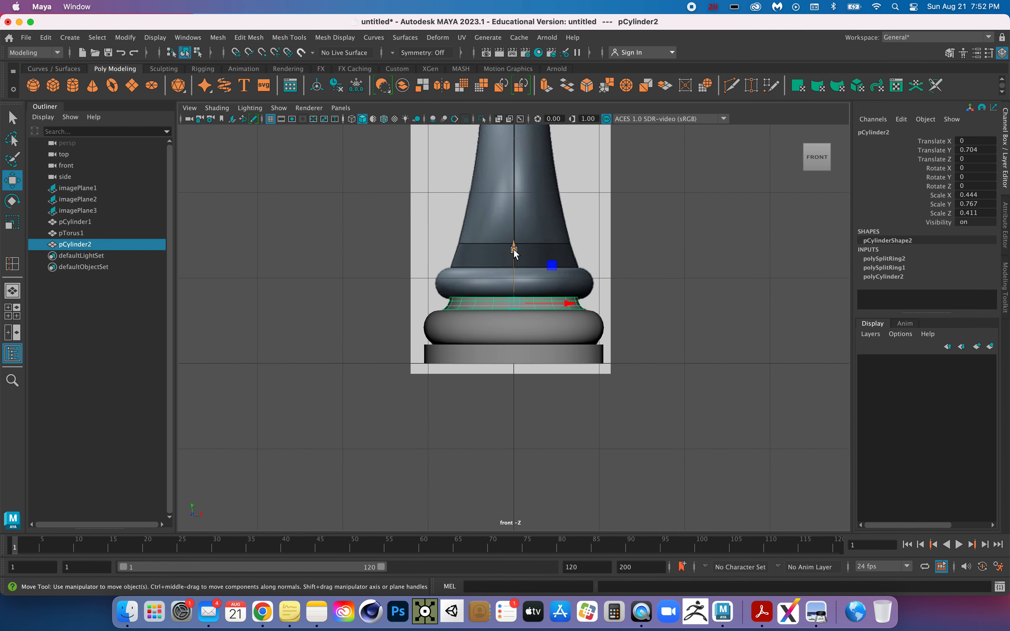
left_click_drag(514, 253, 514, 254)
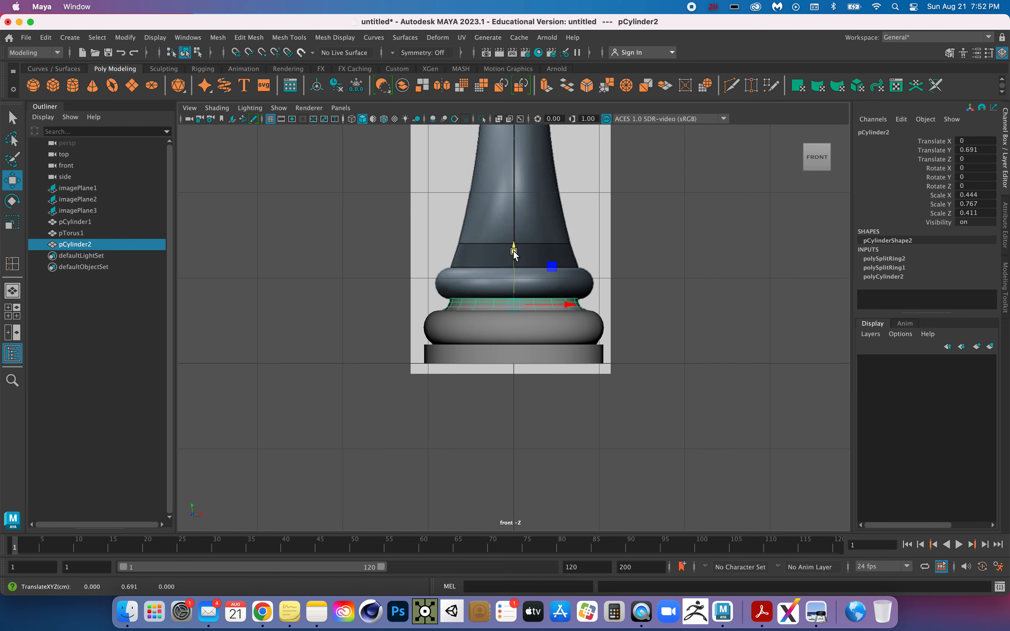
scroll(532, 345, "up", 5)
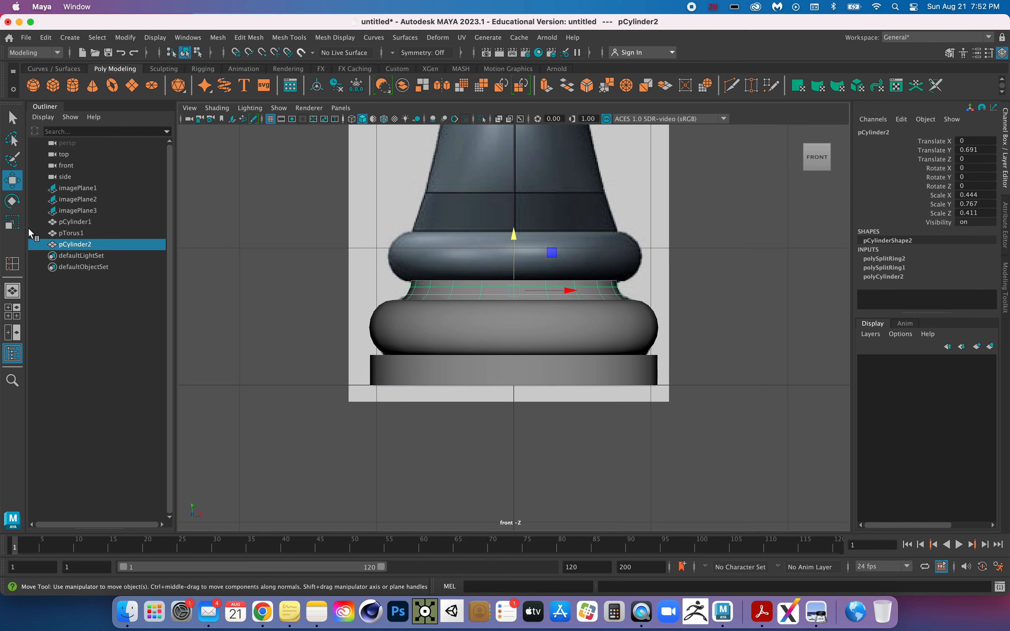
In the side view, scale the neck cylinder's bottom vertex row outward in Z to meet the torus as in the reference.
left_click(17, 314)
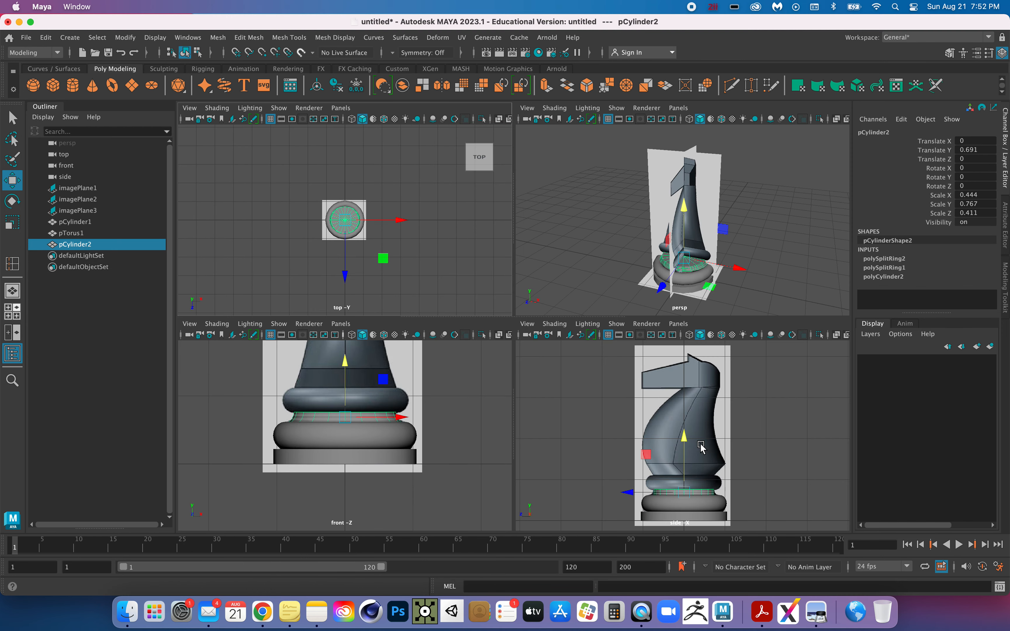
key("space")
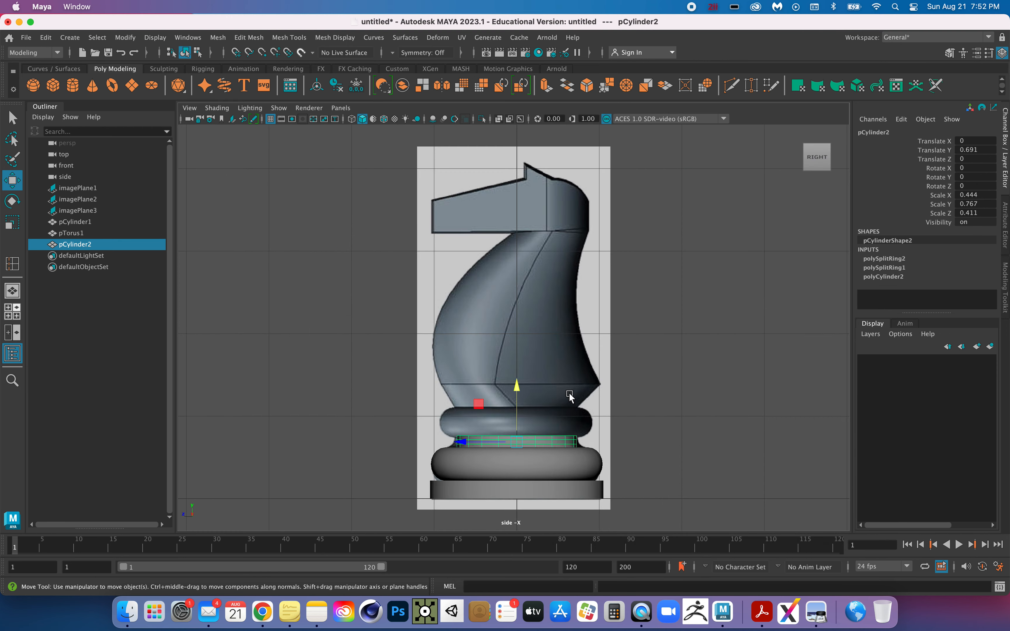
scroll(569, 395, "up", 4)
scroll(569, 396, "down", 5)
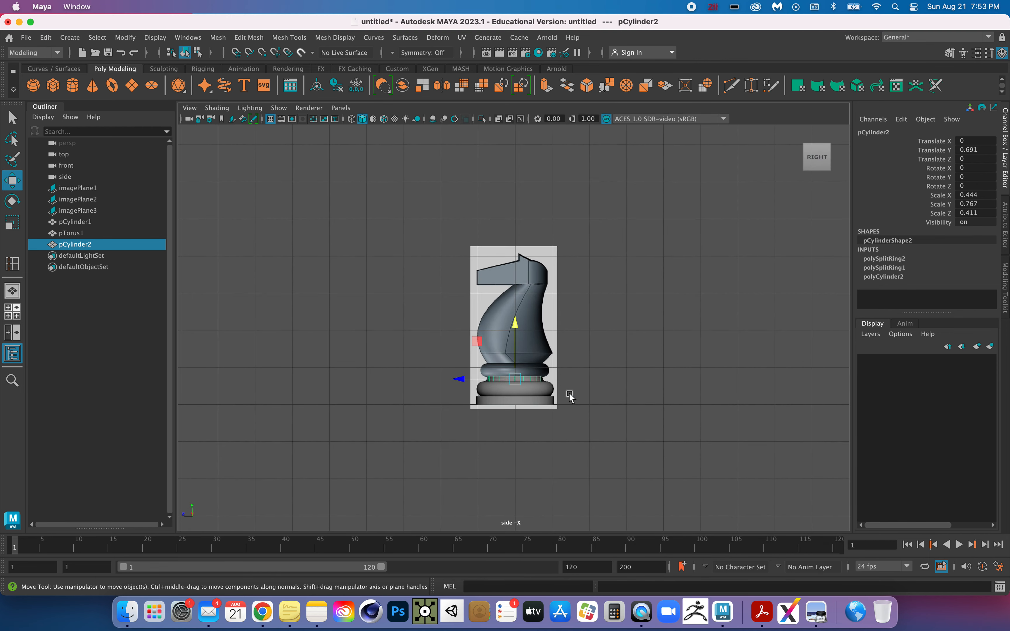
key("f")
scroll(568, 394, "down", 5)
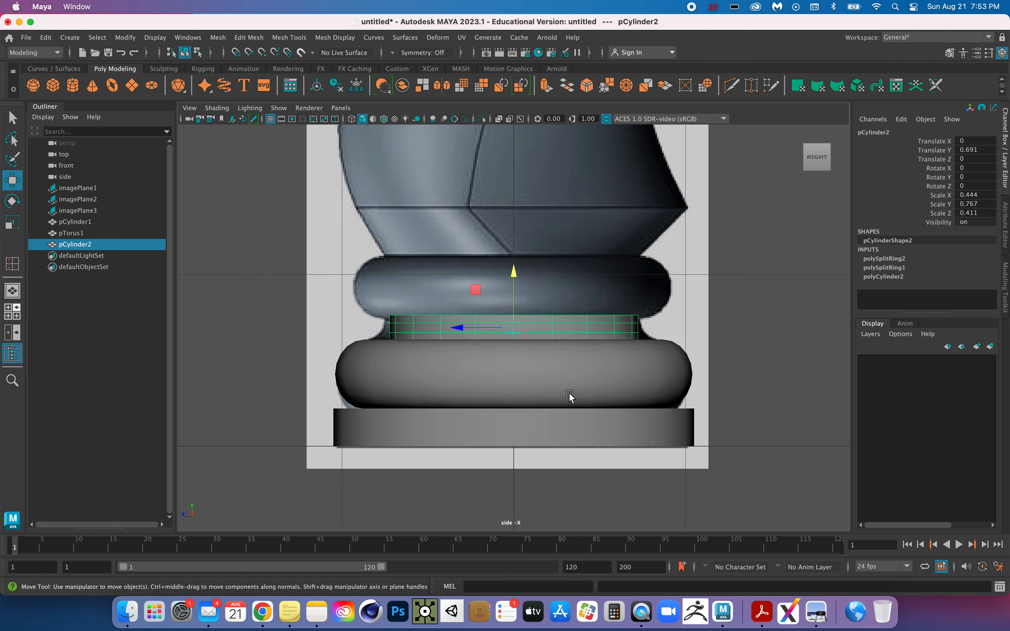
scroll(568, 393, "up", 1)
right_click_drag(234, 259, 187, 264)
key("r")
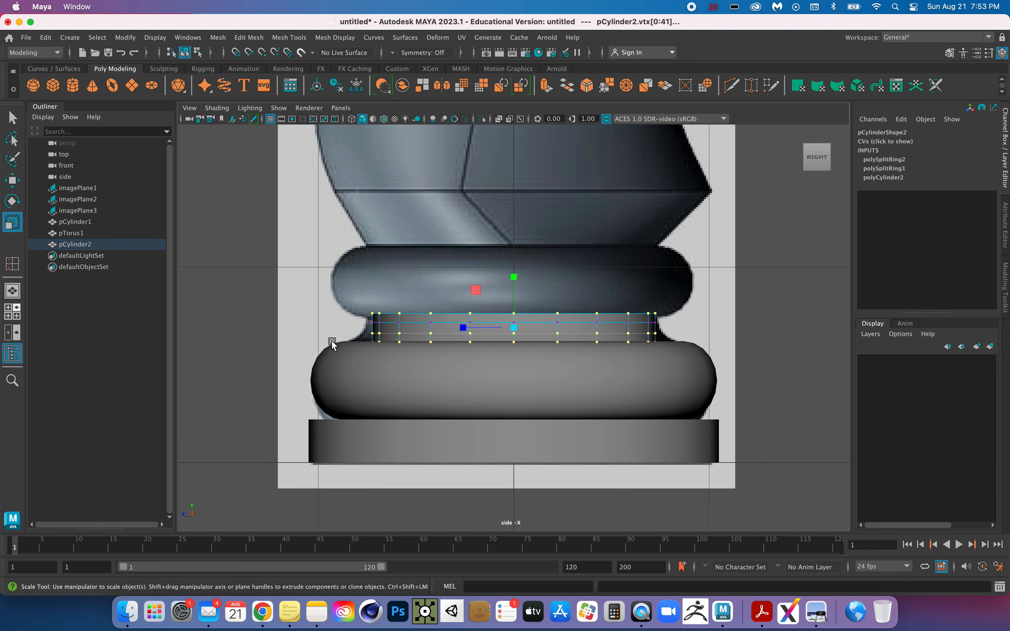
left_click_drag(333, 339, 682, 352)
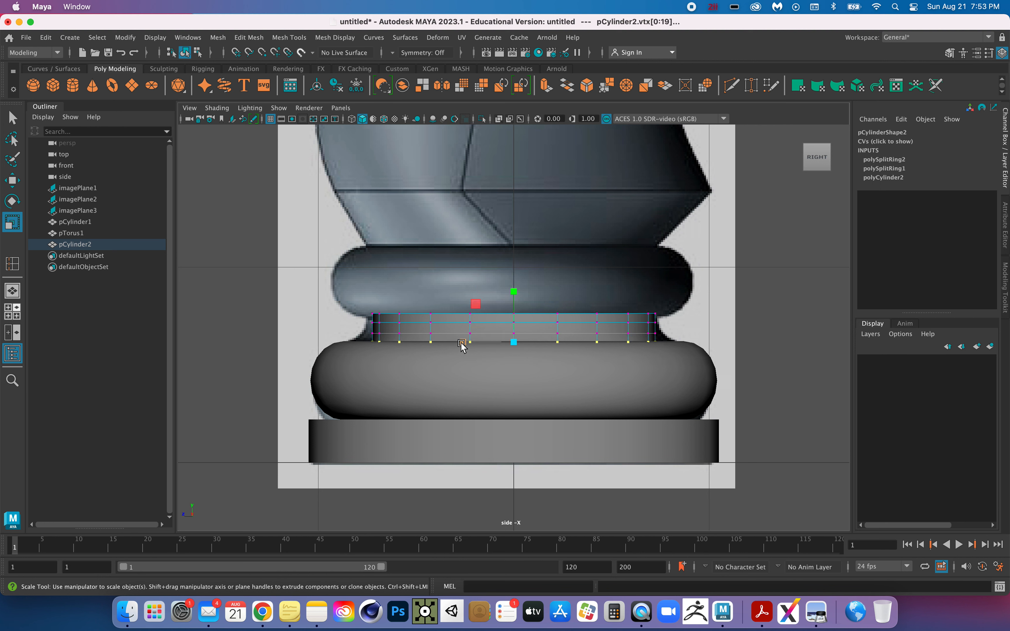
left_click_drag(463, 342, 458, 348)
Scale the neck cylinder's top vertex row and lower inner vertex row outward in Z to follow the side reference.
left_click_drag(360, 313, 658, 319)
left_click_drag(458, 319, 461, 314)
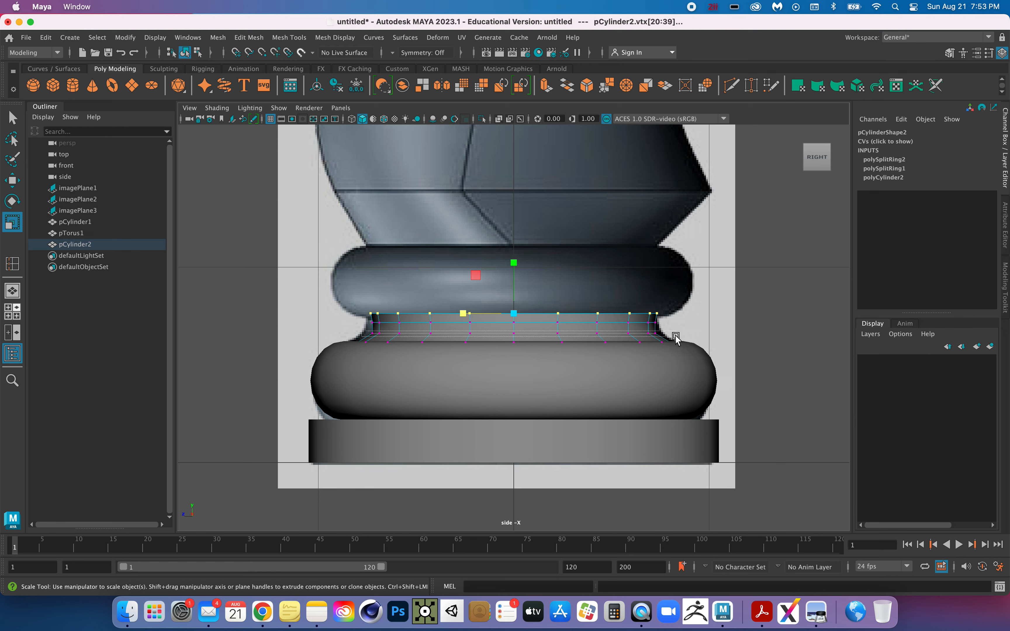
left_click_drag(675, 335, 675, 336)
left_click_drag(463, 335, 461, 339)
left_click_drag(462, 337, 461, 337)
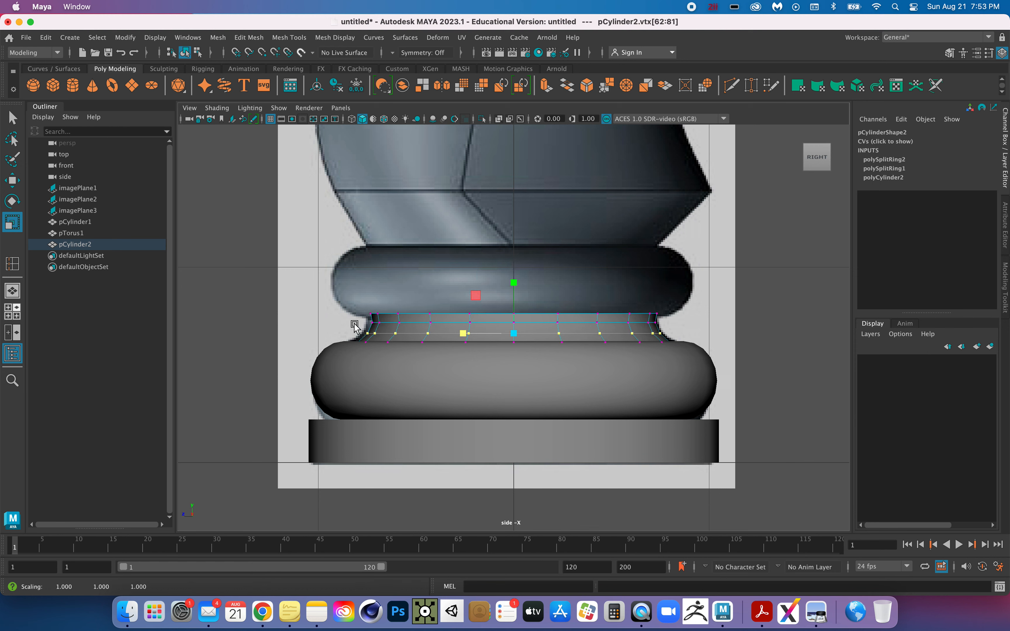
Scale the neck cylinder's upper inner vertex row outward in Z and fine-tune the two lowest rows together against the side reference.
left_click_drag(366, 321, 662, 330)
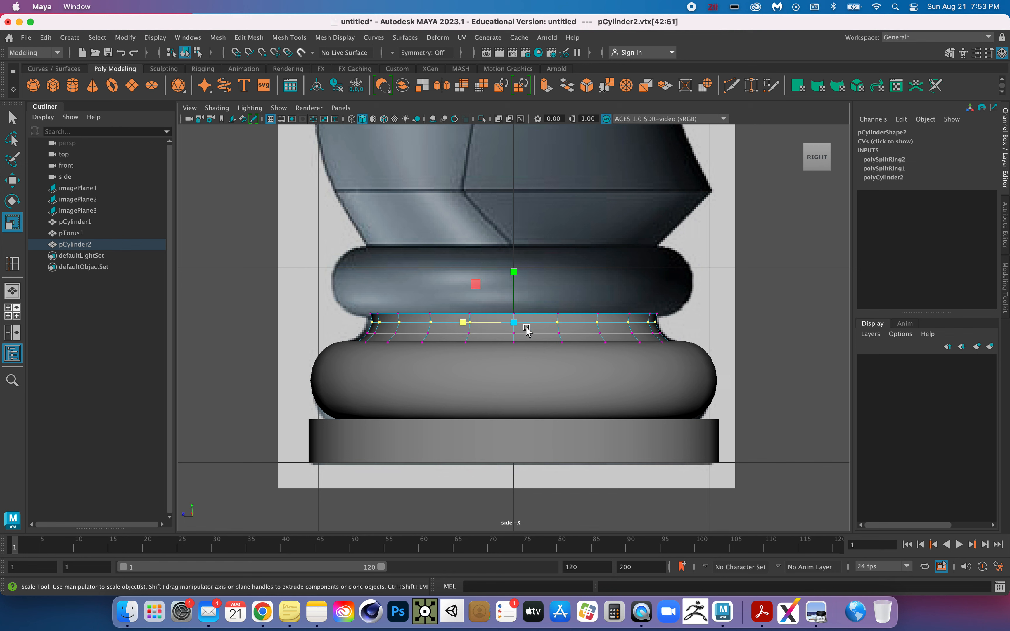
left_click_drag(468, 321, 463, 323)
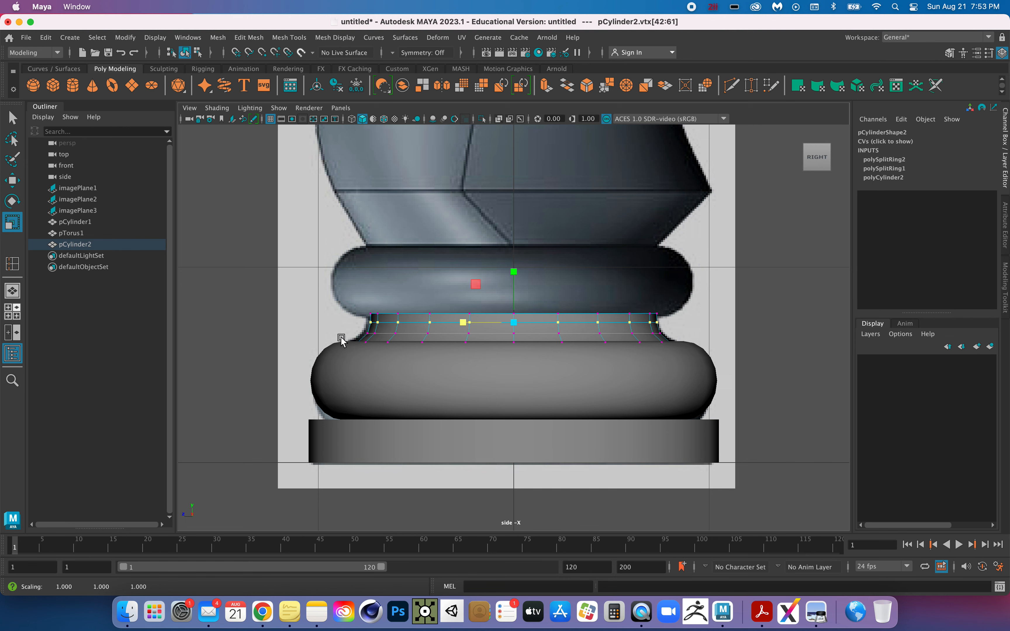
left_click_drag(345, 338, 406, 354)
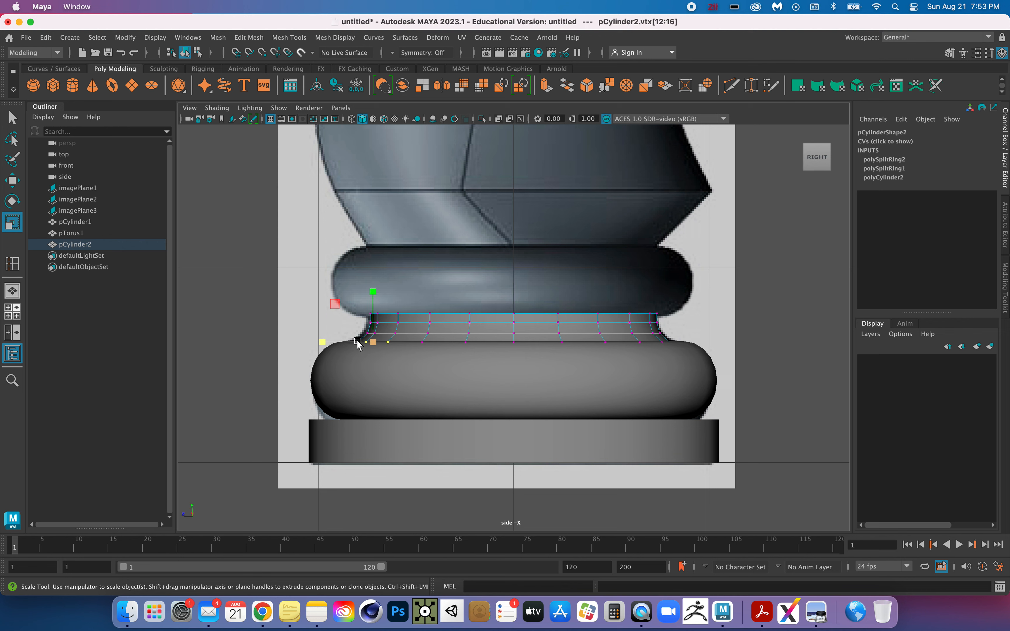
left_click_drag(341, 332, 692, 351)
left_click_drag(463, 338, 465, 341)
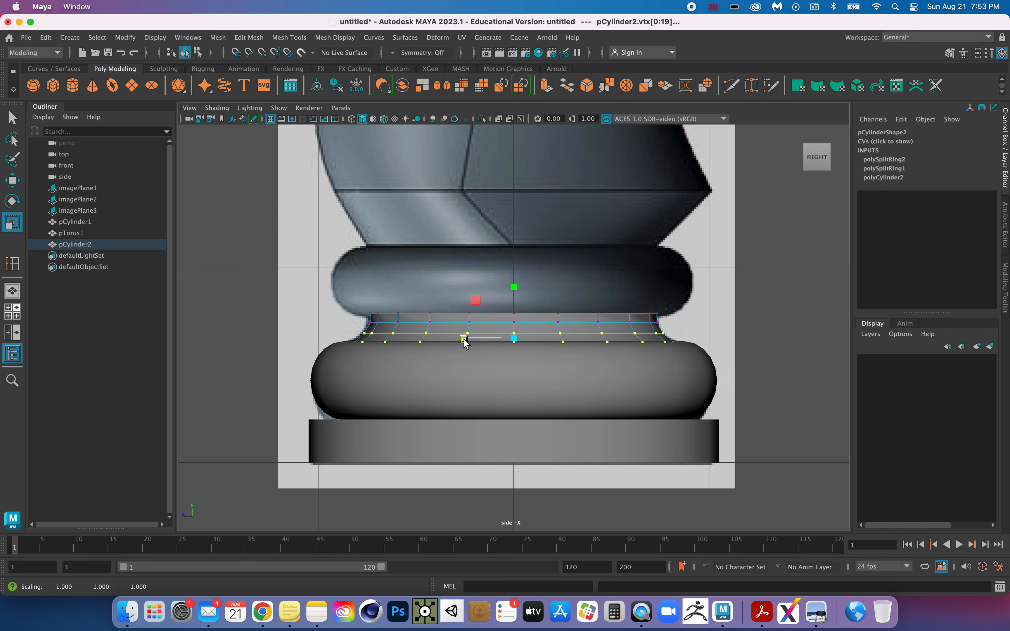
In the perspective view, put imagePlane1, imagePlane2 and imagePlane3 together into a new display layer.
left_click(12, 312)
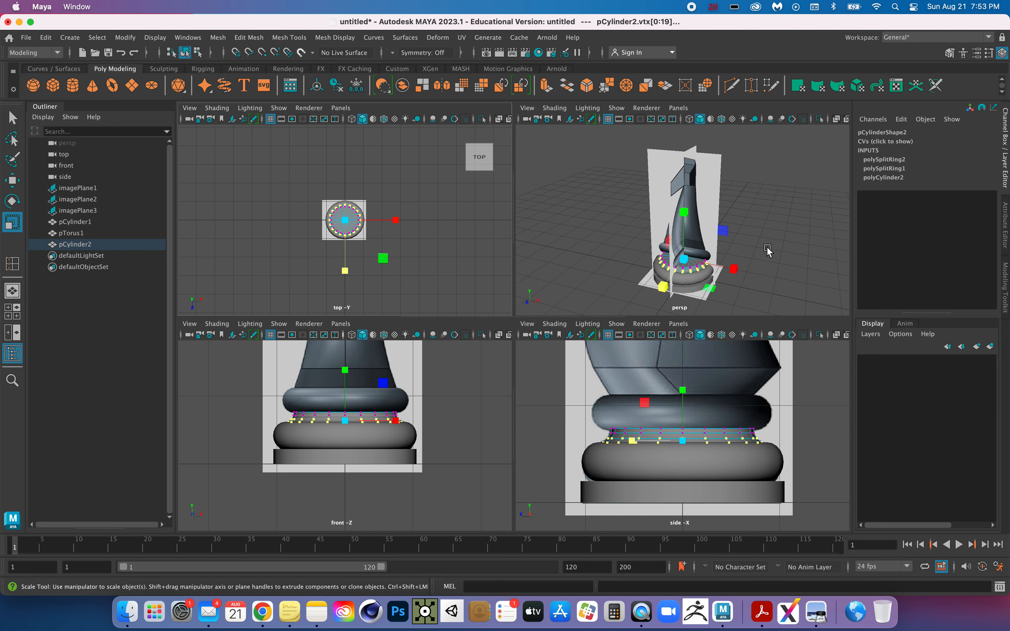
key("space")
left_click(651, 427)
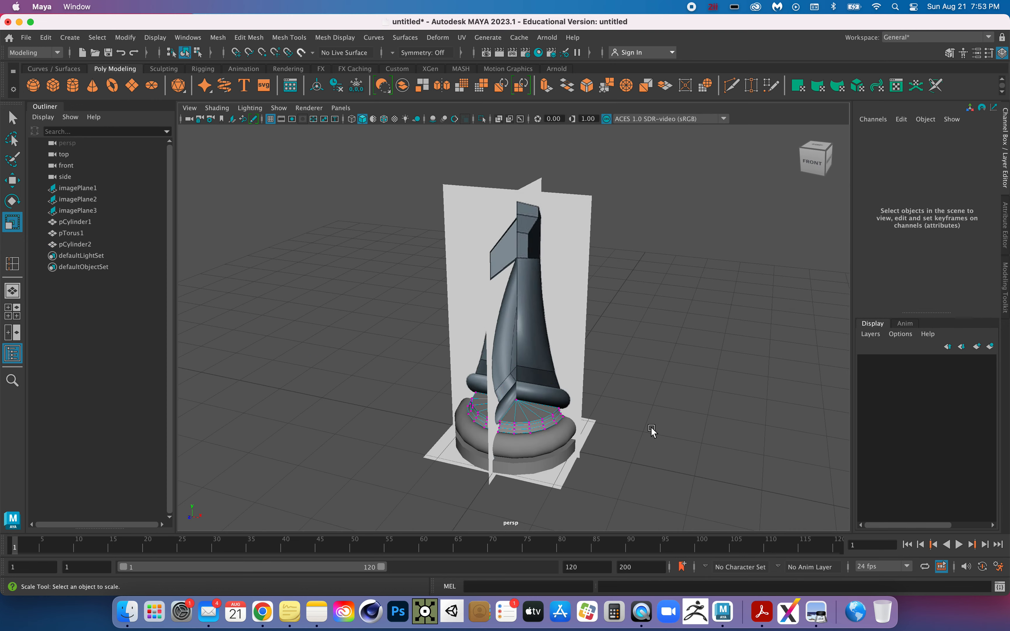
mouse_move(651, 427)
left_mouse_down("alt")
mouse_move(668, 469)
mouse_move(621, 412)
mouse_move(594, 421)
mouse_move(541, 461)
mouse_move(548, 468)
mouse_move(564, 406)
mouse_move(594, 420)
mouse_move(652, 419)
mouse_move(680, 464)
mouse_move(658, 431)
mouse_move(584, 421)
mouse_move(640, 427)
left_mouse_up("alt")
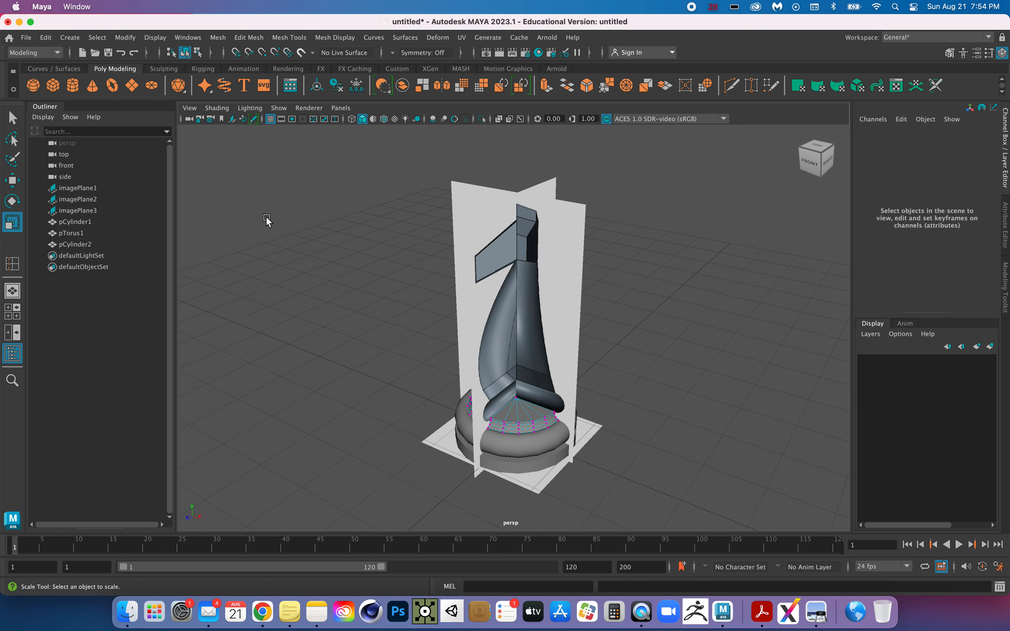
scroll(491, 357, "down", 1)
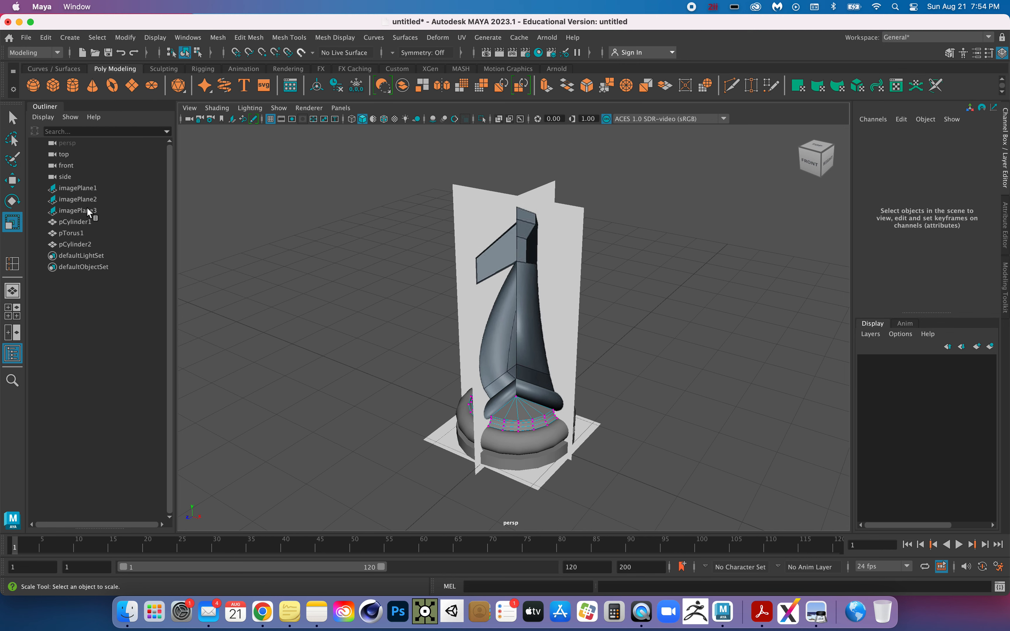
left_click(84, 188)
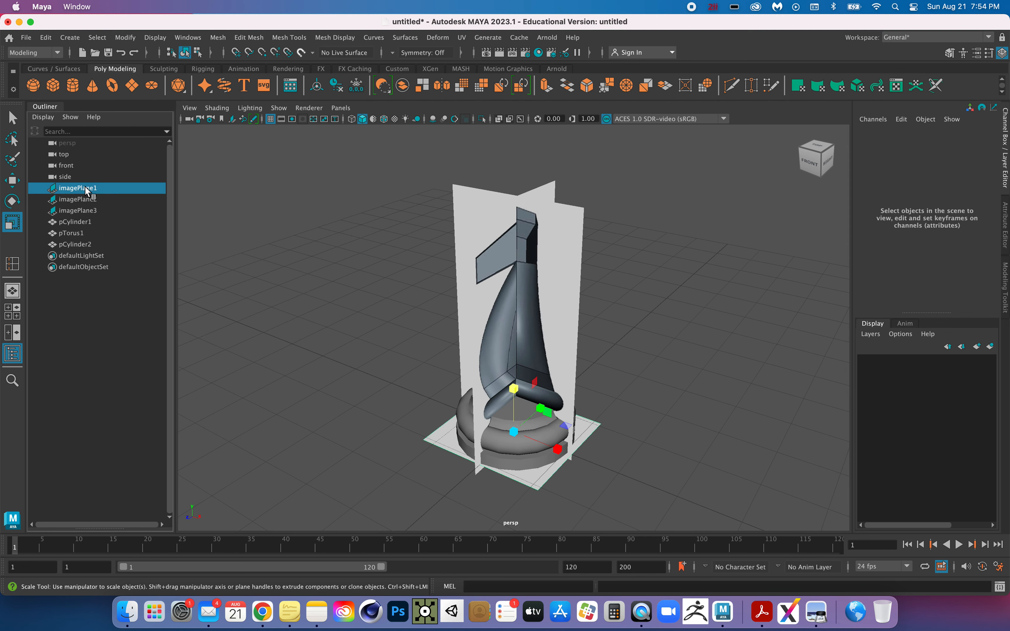
left_click(85, 210, "shift")
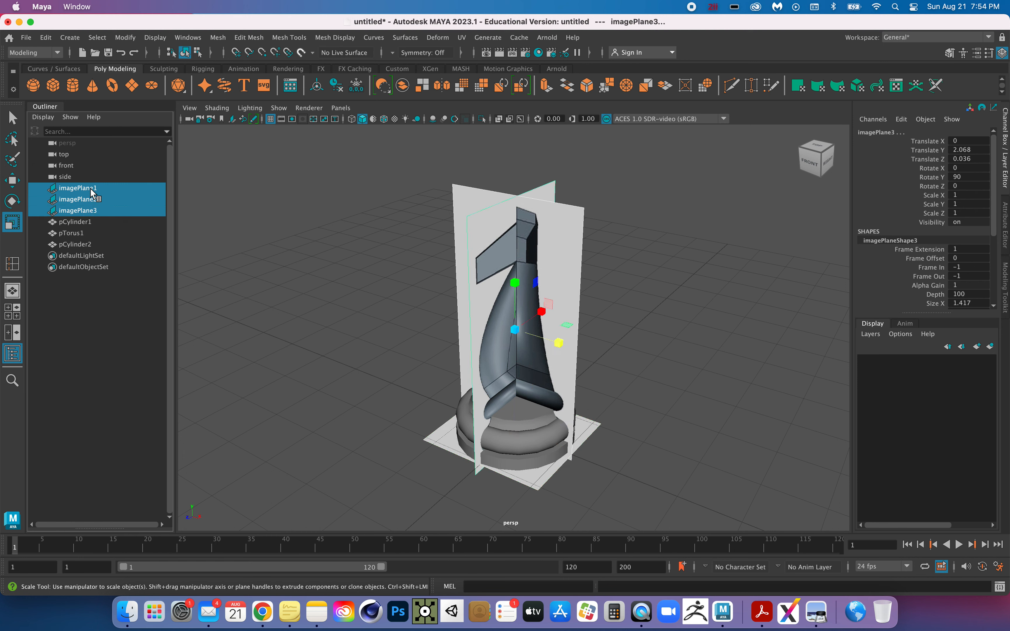
left_click(870, 335)
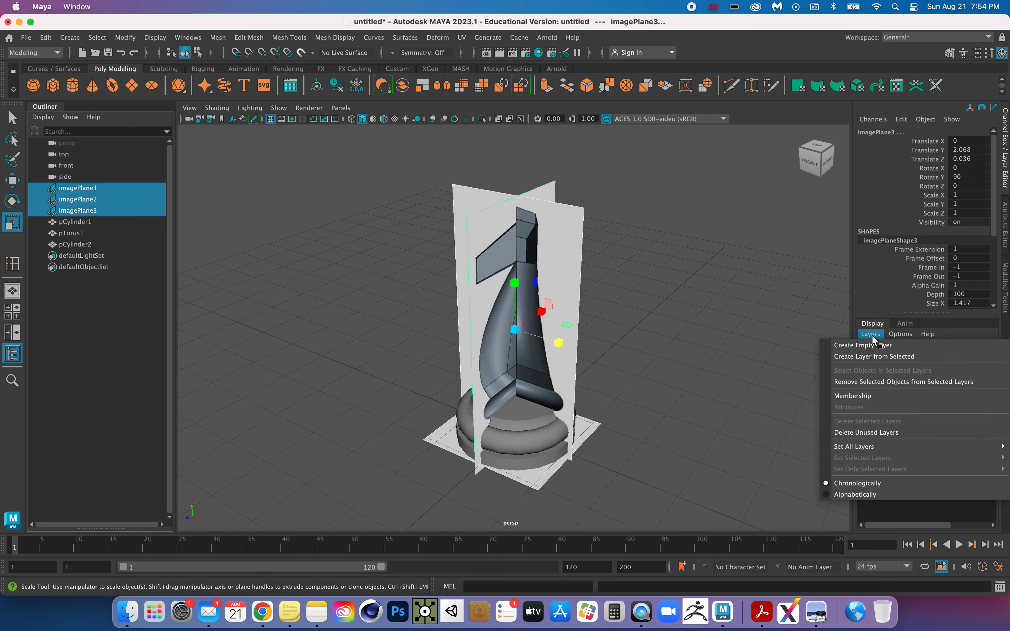
left_click(879, 357)
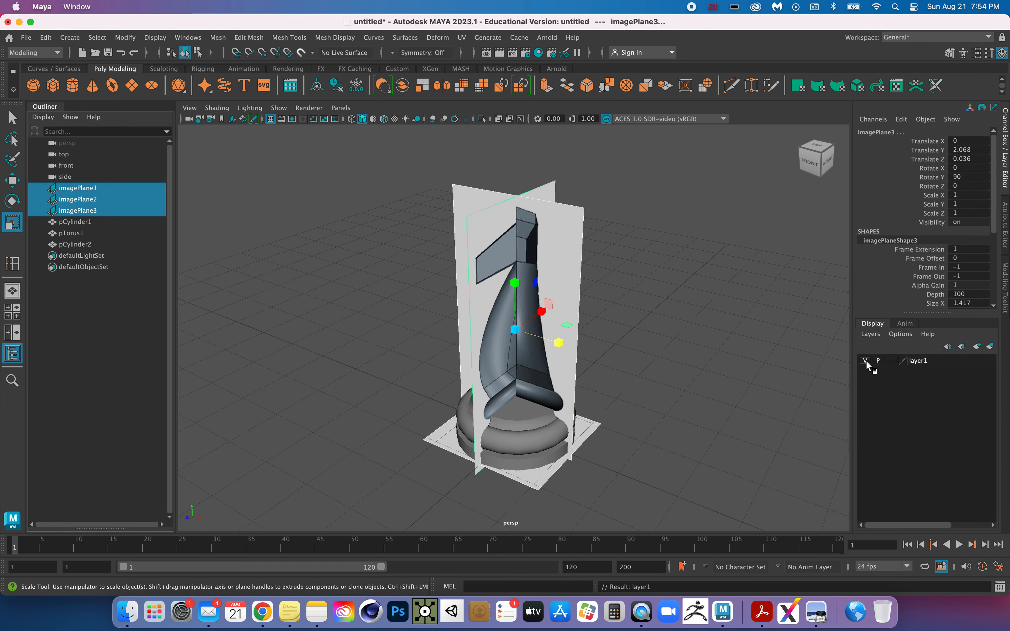
Hide the image plane layer to inspect the modelled base from another angle, and show the layer again.
left_click(866, 361)
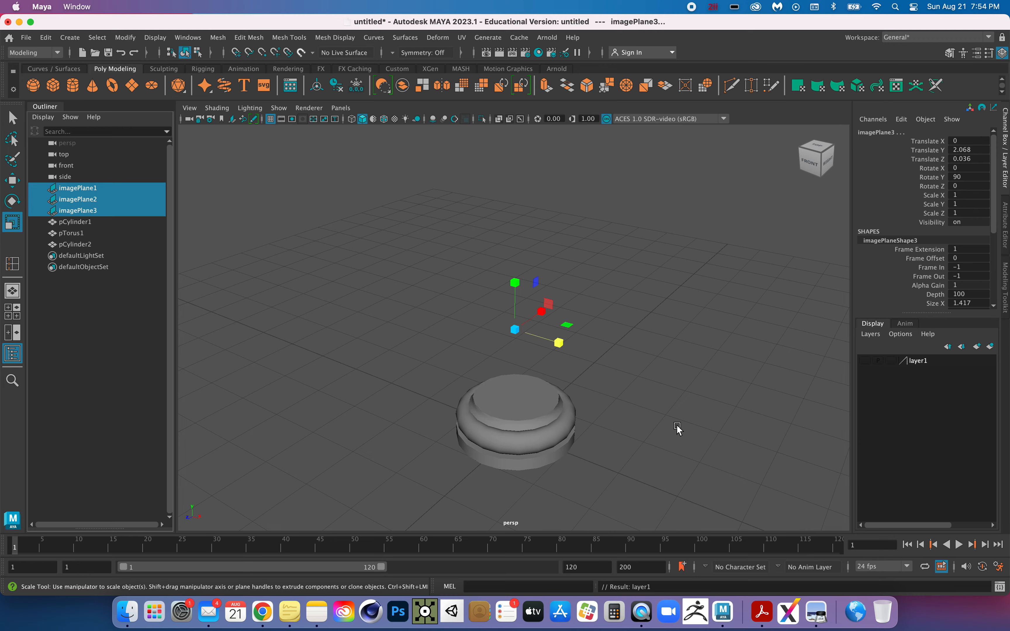
mouse_move(676, 426)
left_mouse_down("alt")
mouse_move(658, 401)
mouse_move(660, 432)
mouse_move(599, 428)
mouse_move(629, 395)
mouse_move(639, 427)
mouse_move(662, 416)
mouse_move(660, 424)
left_mouse_up("alt")
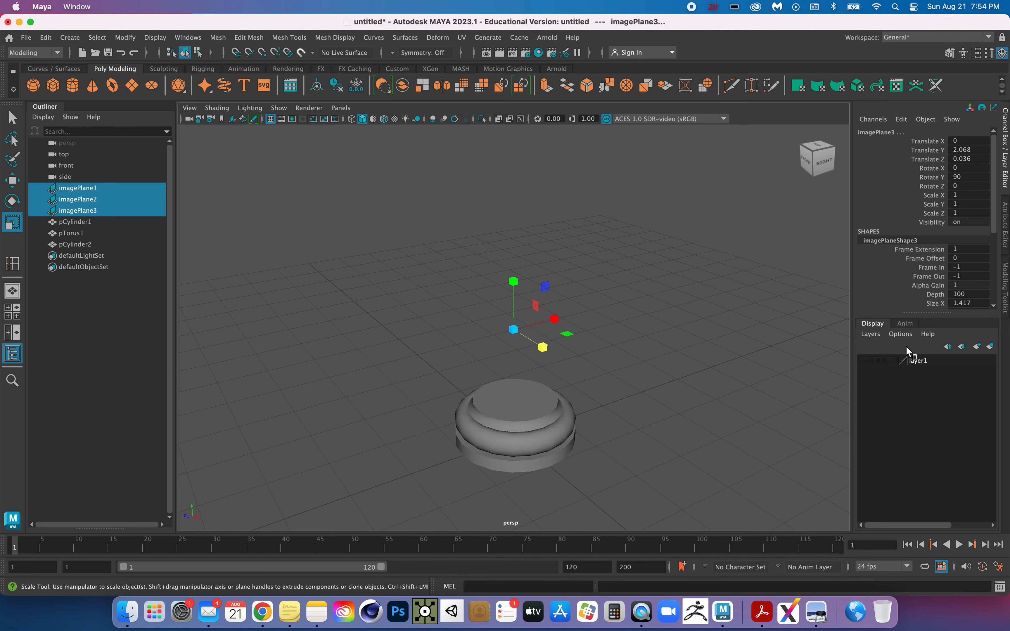
left_click(864, 361)
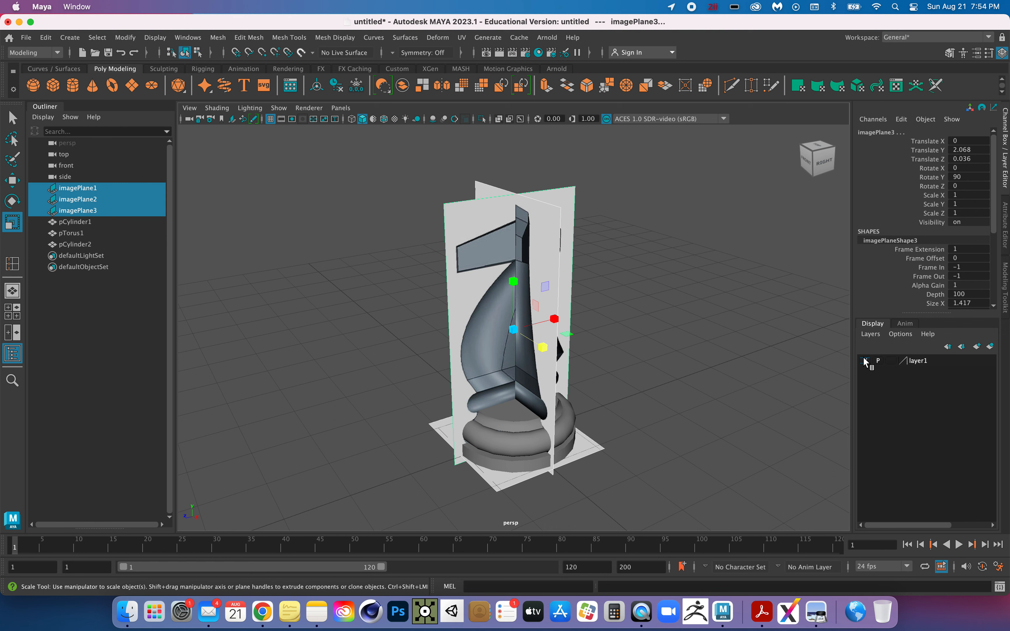
Create a second polygon torus with a radius of about 0.987 from the base's centre in the top view.
left_click(519, 430)
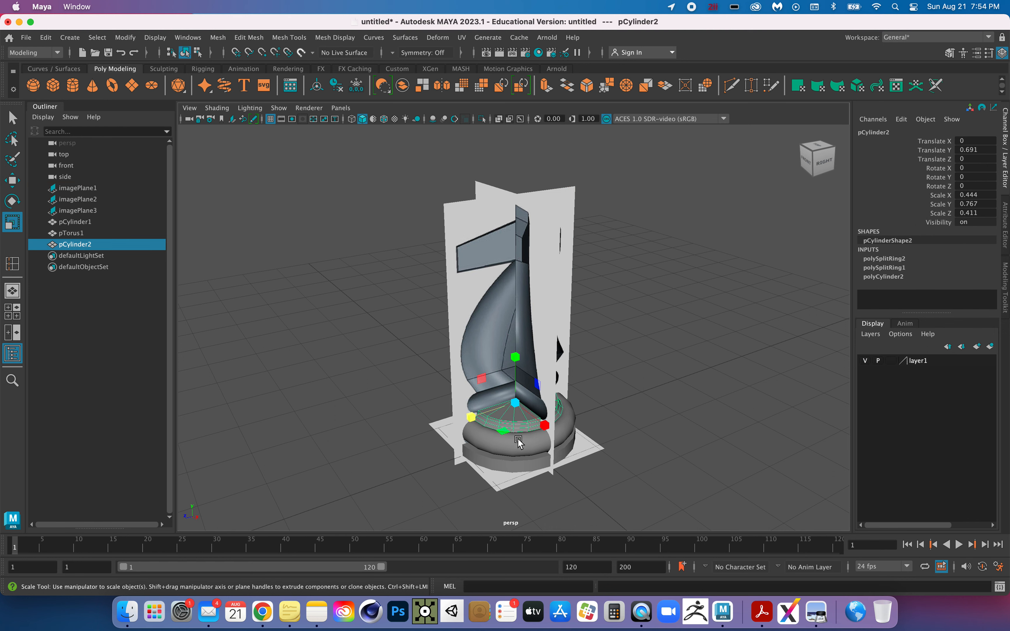
left_click(518, 442)
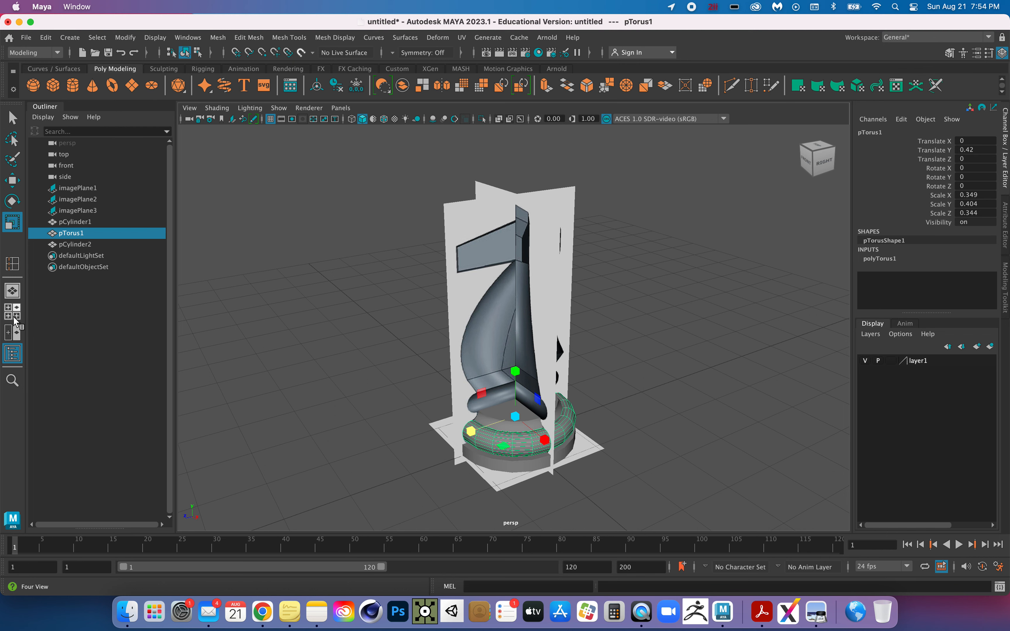
left_click(13, 320)
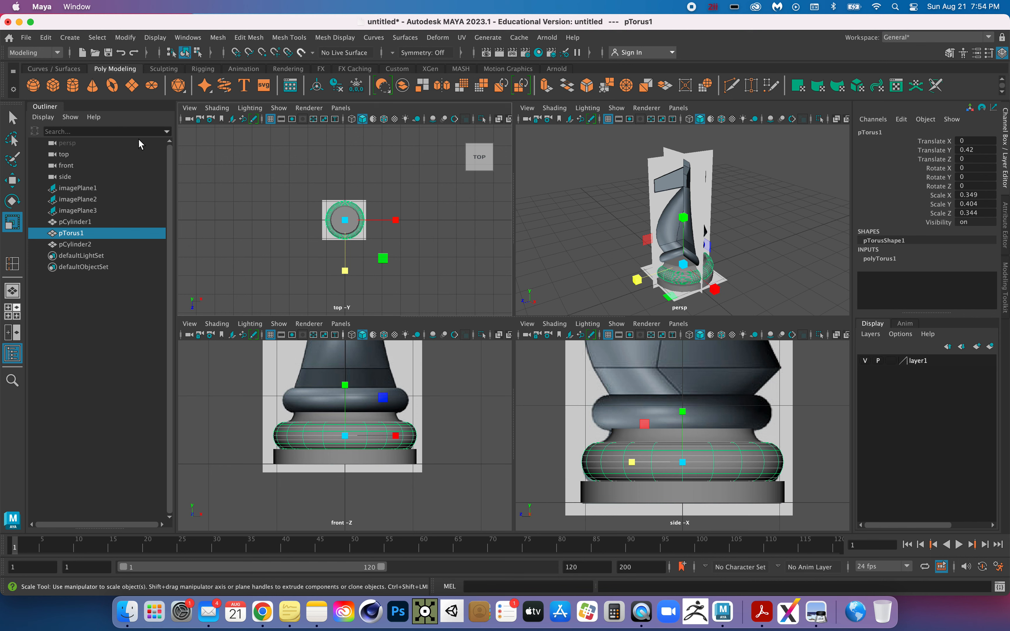
left_click(114, 87)
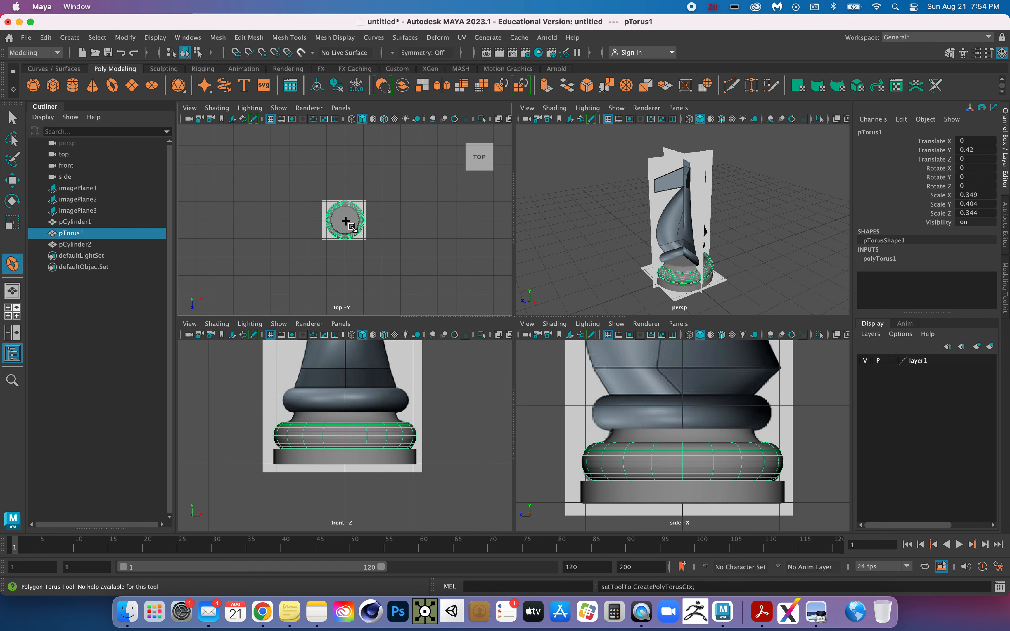
left_click_drag(345, 219, 359, 237)
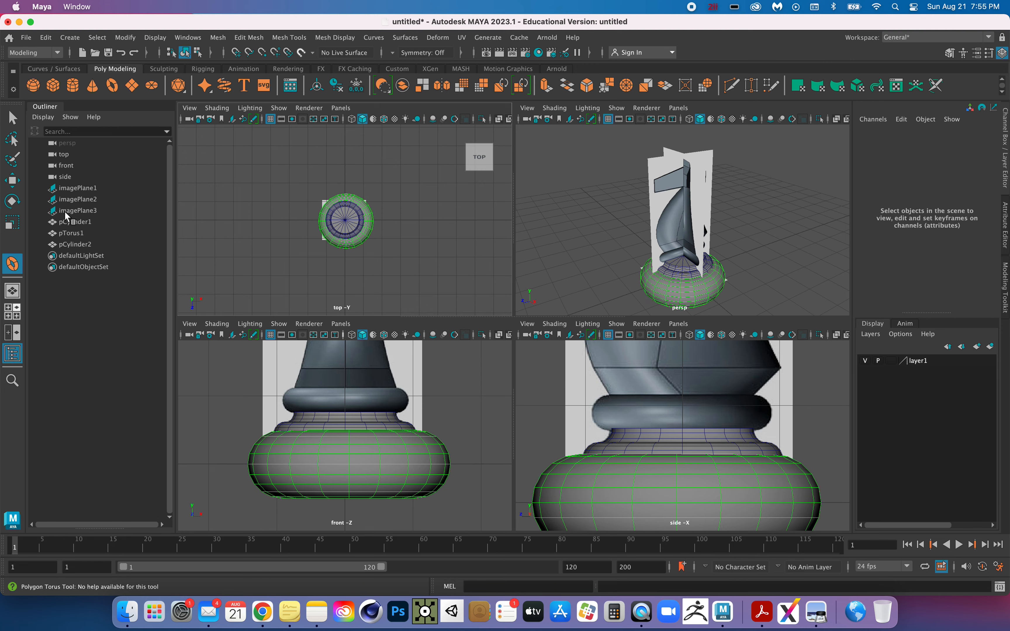
left_click(12, 222)
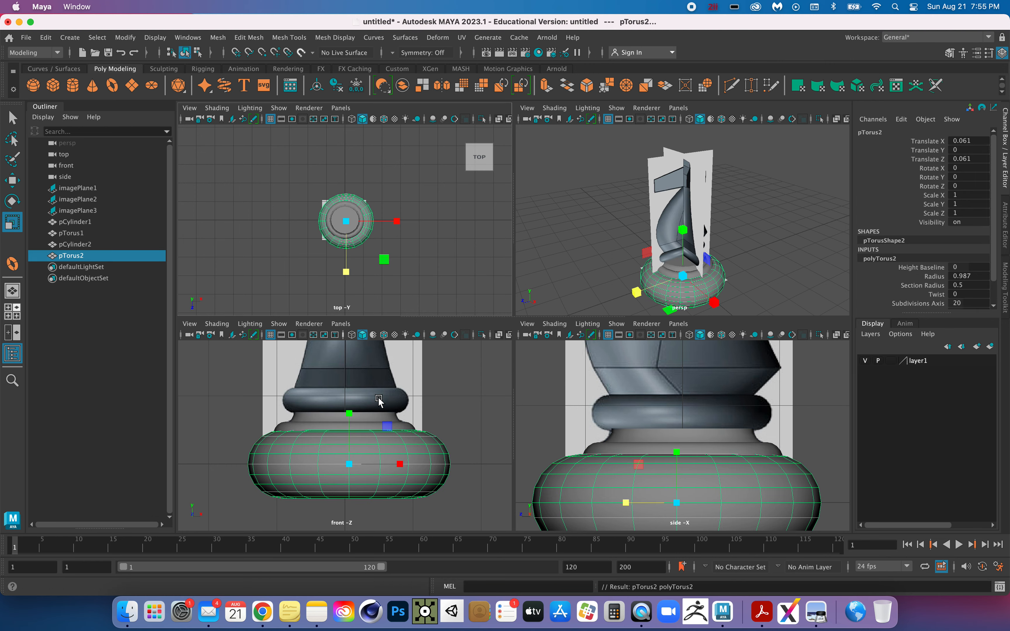
left_click_drag(350, 413, 351, 439)
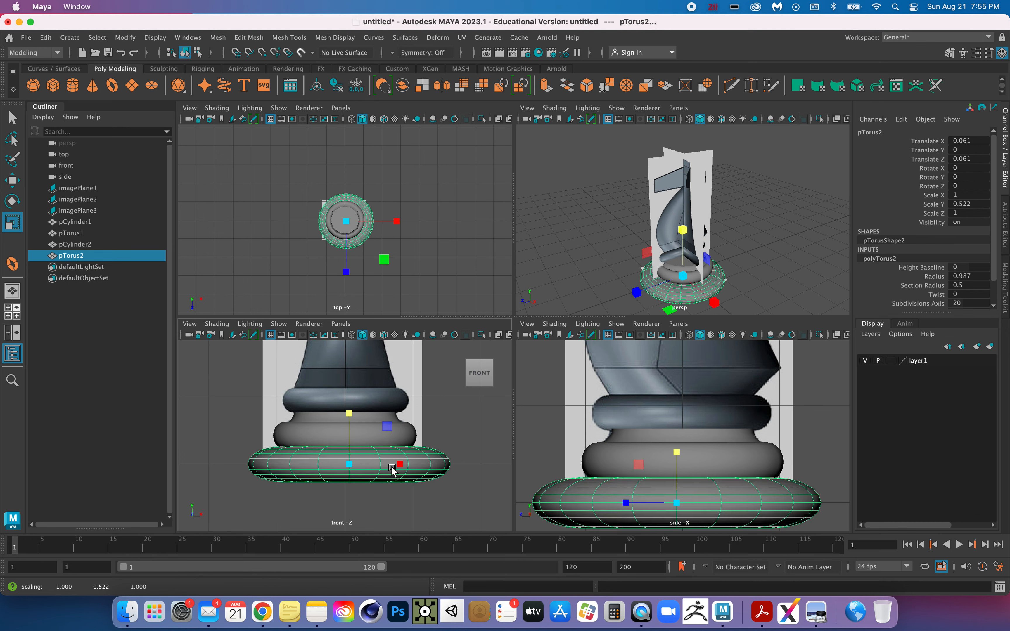
left_click_drag(397, 464, 432, 463)
key("super+z")
key("super+z")
Scale the new torus to about 0.754 in X and 0.471 in Y, and raise it to about 0.877 in Translate Y.
left_click_drag(349, 413, 349, 437)
left_click_drag(395, 464, 371, 467)
left_click_drag(349, 414, 349, 424)
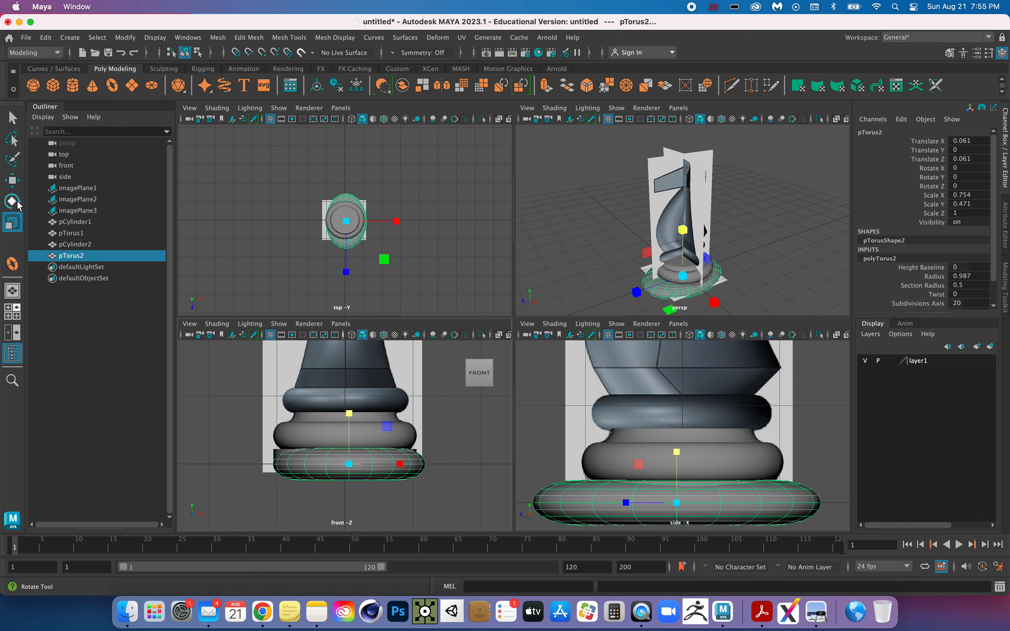
left_click(12, 180)
left_click_drag(349, 408, 349, 354)
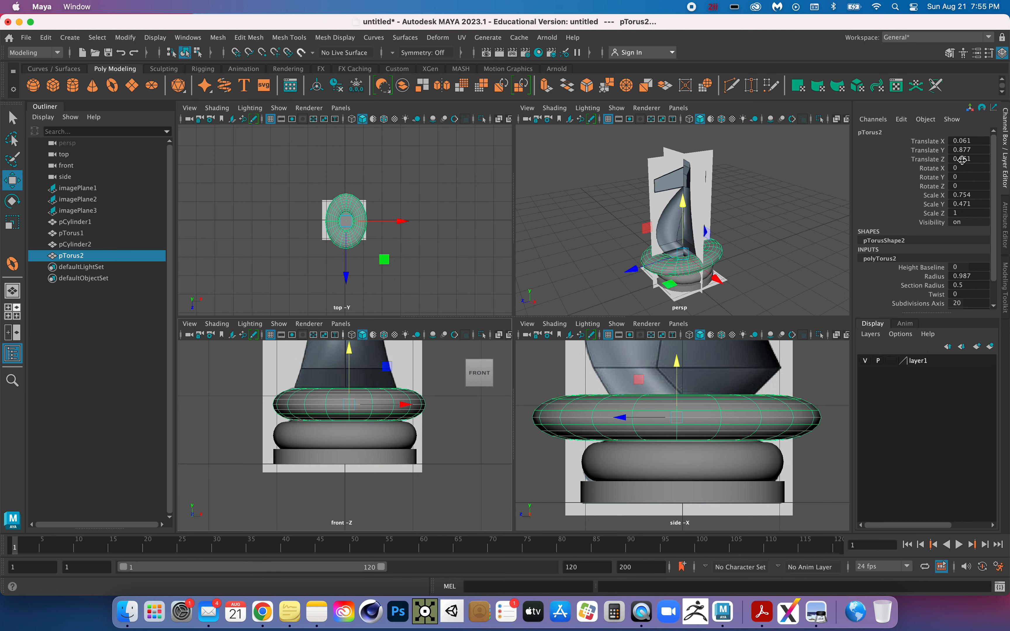
Centre the new torus by setting its Translate X and Translate Z to 0.
double_click(972, 141)
key("Tab")
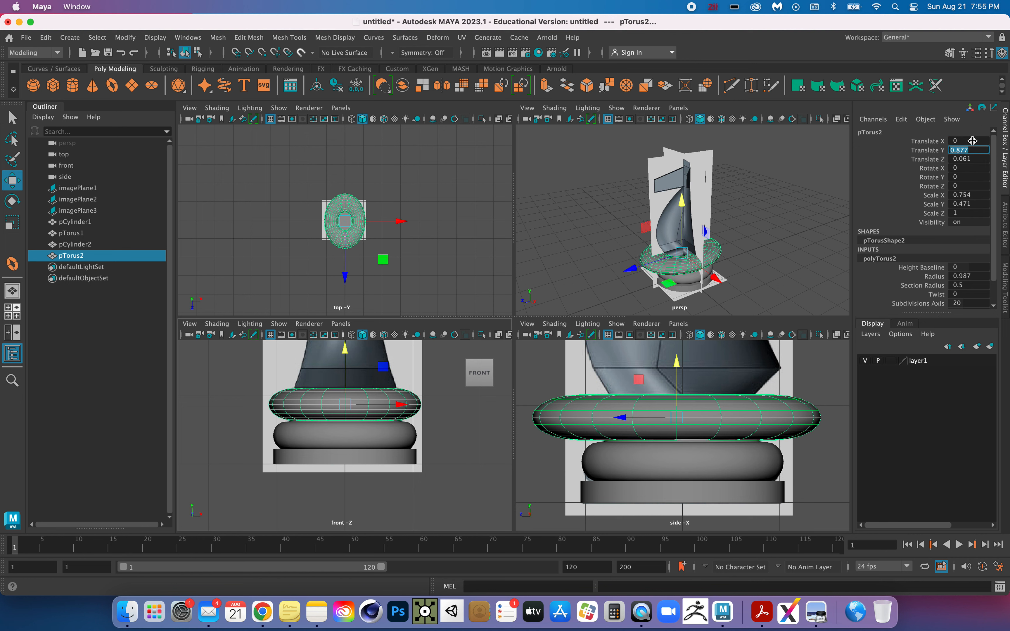
key("Tab")
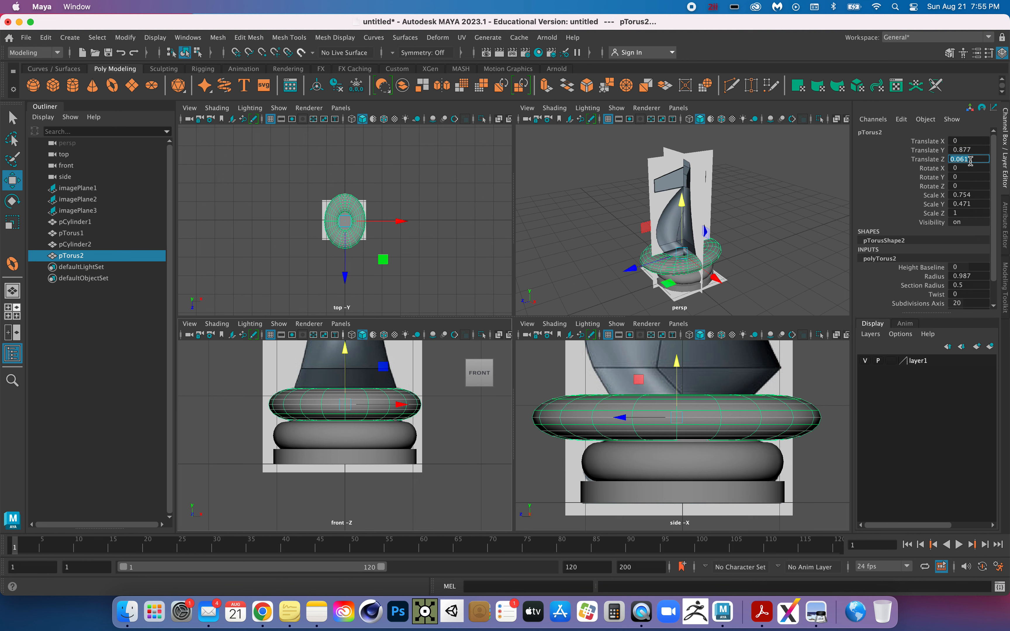
key("Tab")
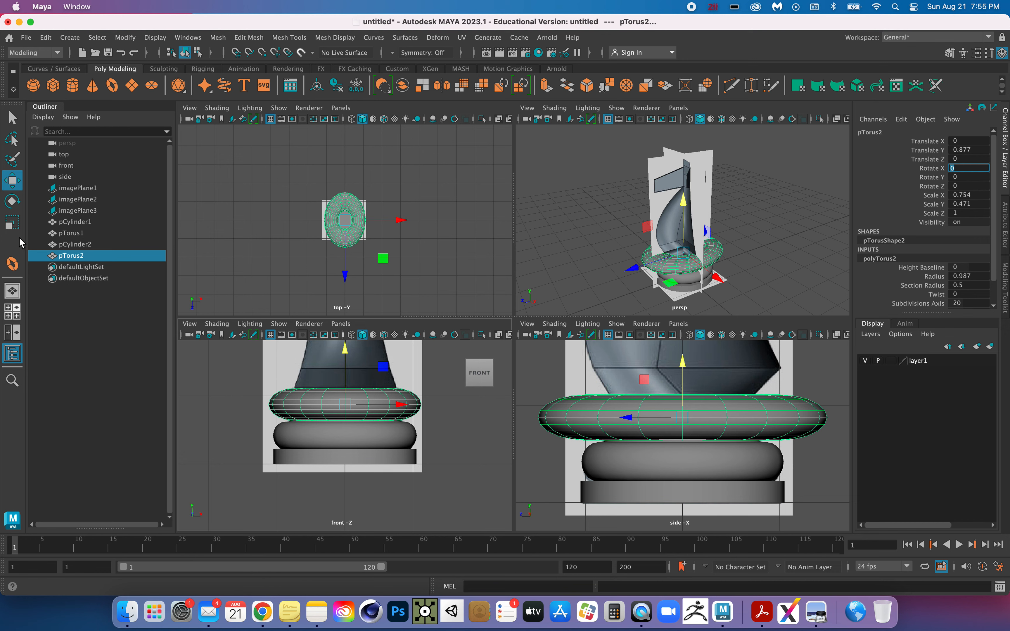
Raise the new torus to about 0.943 in Translate Y and scale it to about 0.633 in X to match the front reference's upper ring.
left_click(9, 225)
left_click_drag(399, 405, 381, 415)
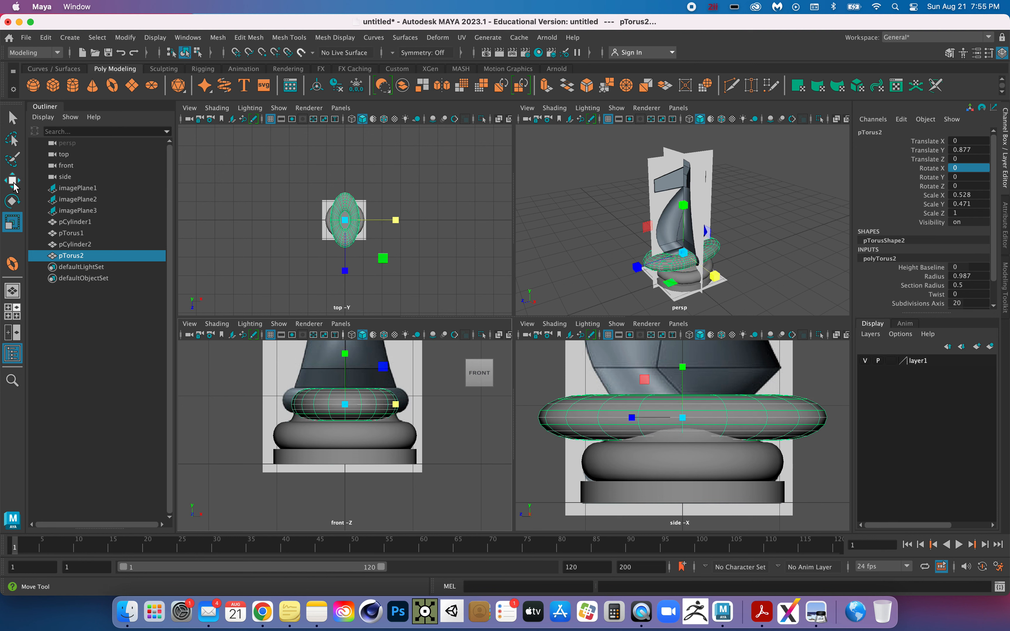
key("w")
left_click_drag(345, 350, 346, 346)
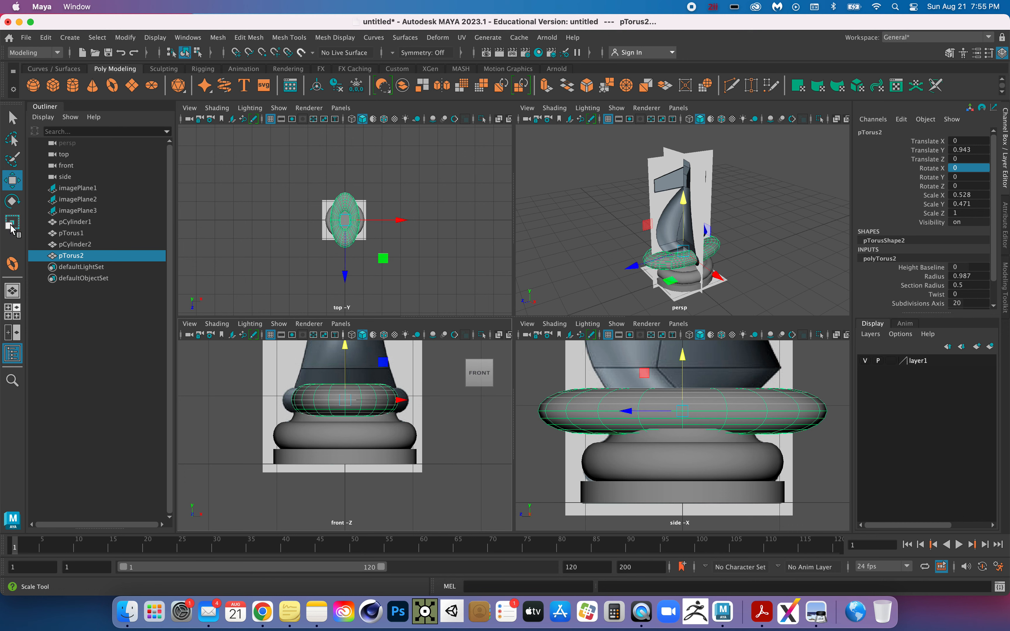
key("r")
left_click_drag(396, 400, 409, 404)
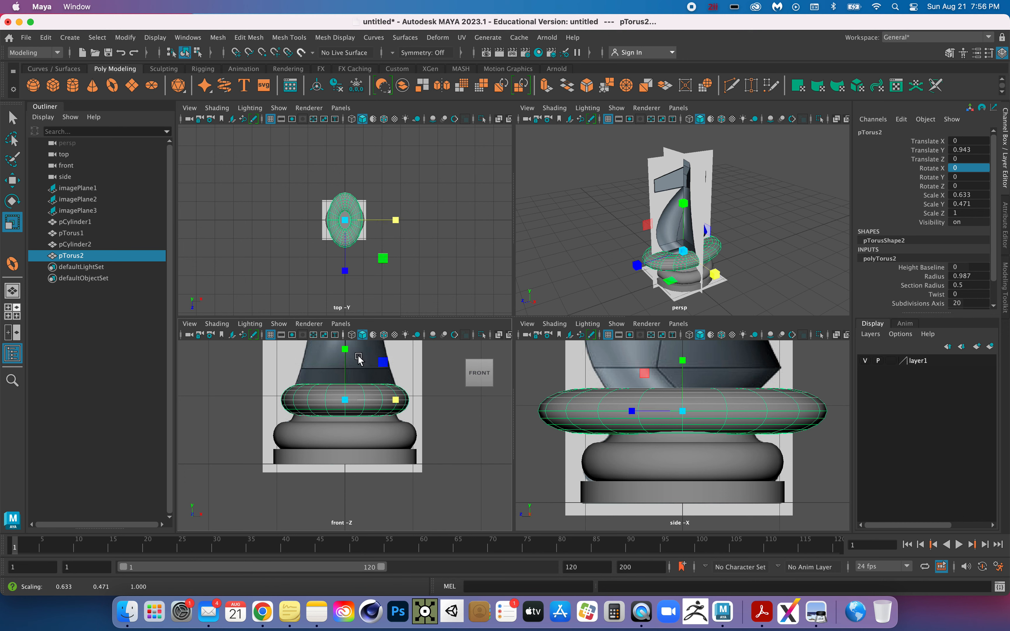
Scale the upper torus to about 0.414 in Y and 0.644 in Z to match the references, and deselect it in the perspective view.
left_click_drag(345, 348, 344, 358)
left_click_drag(631, 411, 650, 413)
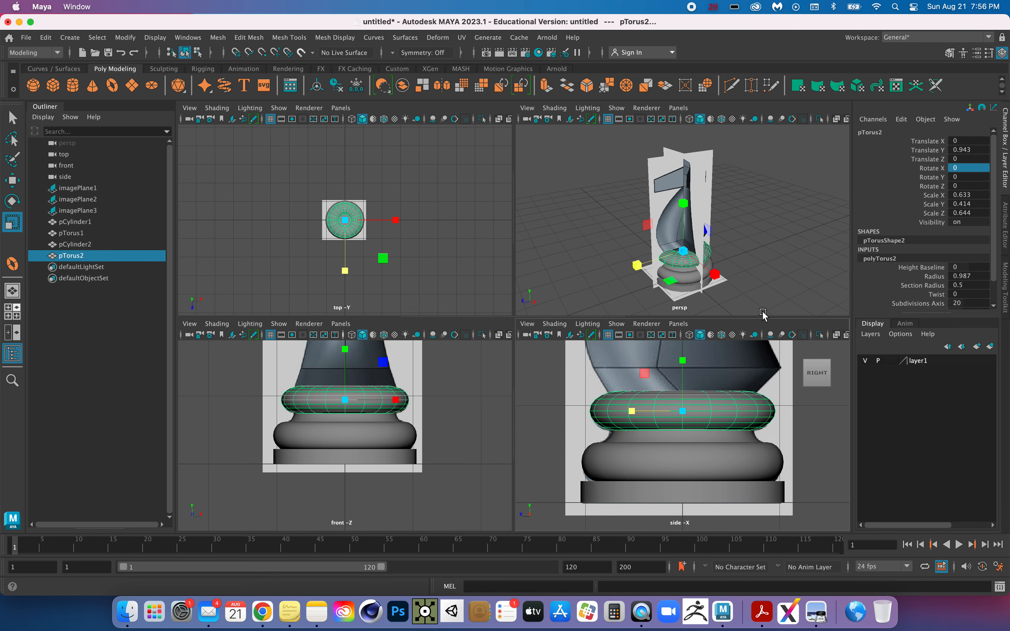
key("space")
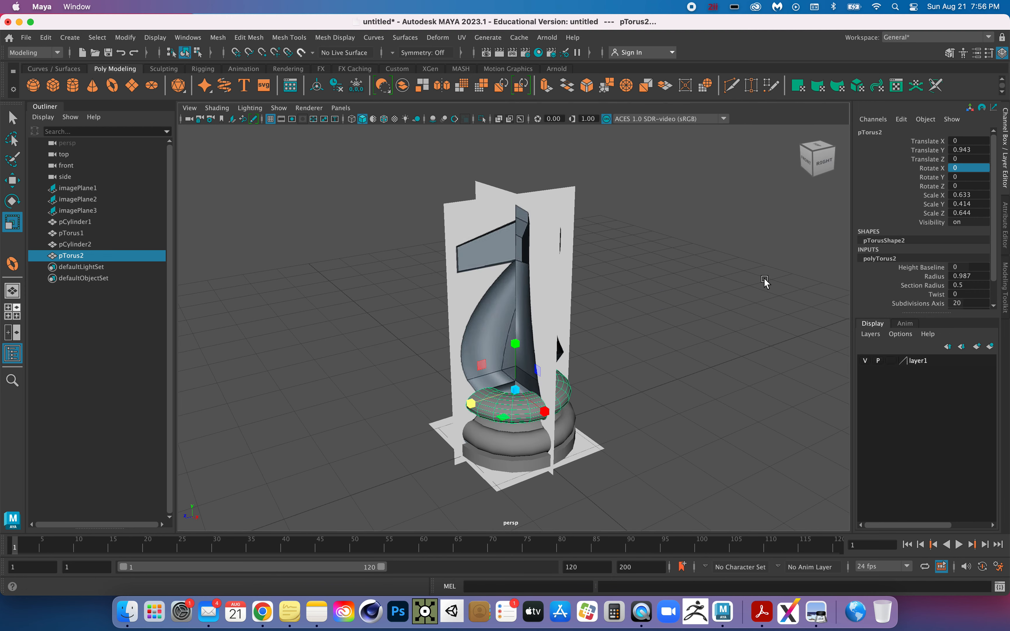
left_click(634, 436)
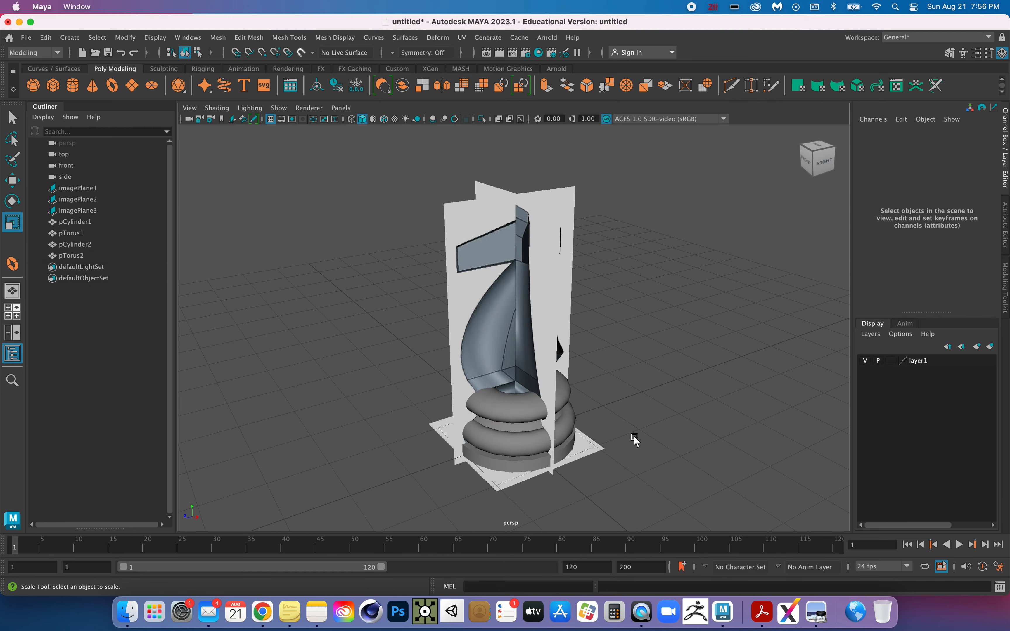
Compare the base rings with the reference planes across the four-view layout, and frame the whole knight in the front view.
mouse_move(633, 436)
left_mouse_down("alt")
mouse_move(687, 460)
mouse_move(674, 403)
mouse_move(674, 444)
mouse_move(668, 424)
mouse_move(631, 438)
mouse_move(592, 435)
mouse_move(590, 410)
mouse_move(644, 424)
mouse_move(651, 437)
mouse_move(642, 436)
left_mouse_up("alt")
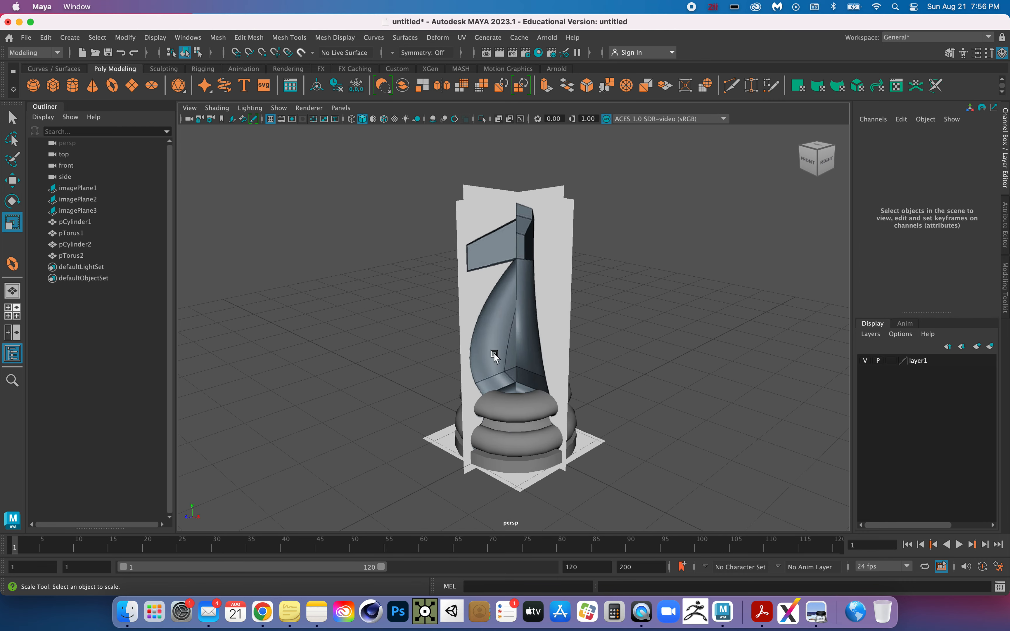
left_click(13, 311)
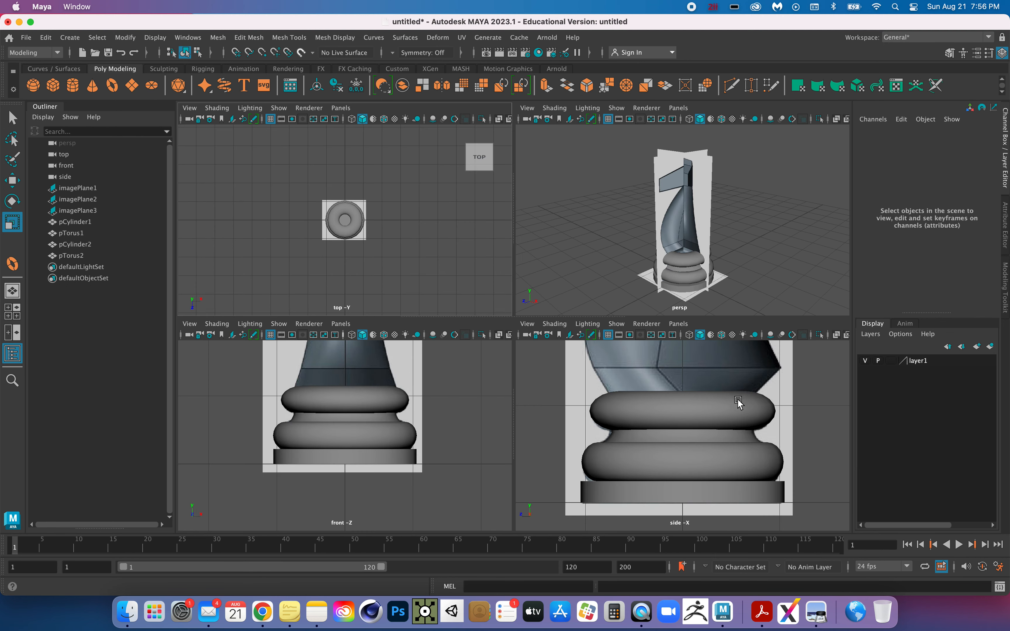
left_click(714, 404)
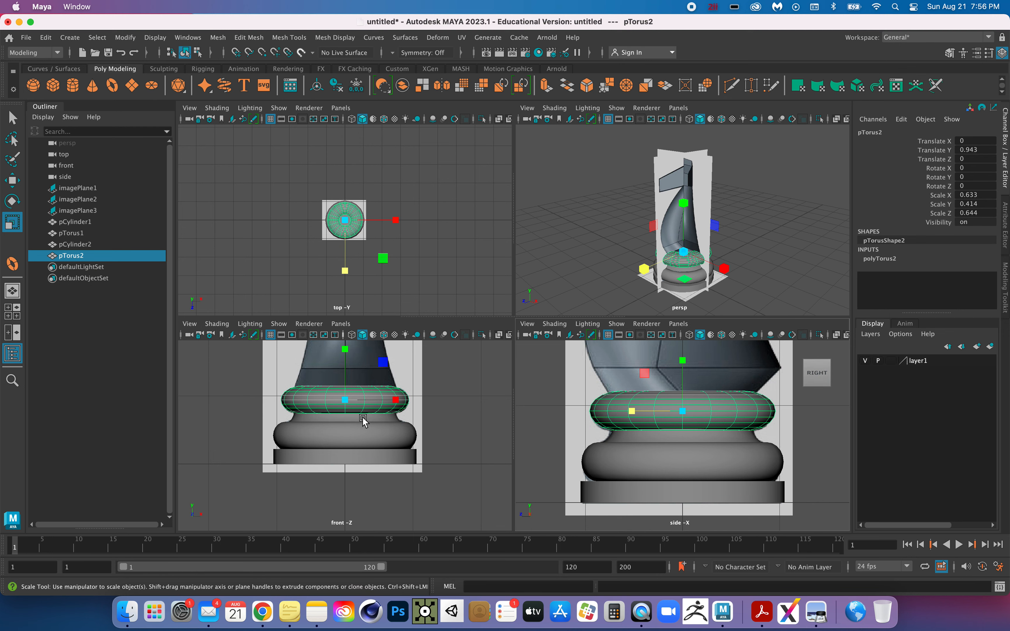
key("f")
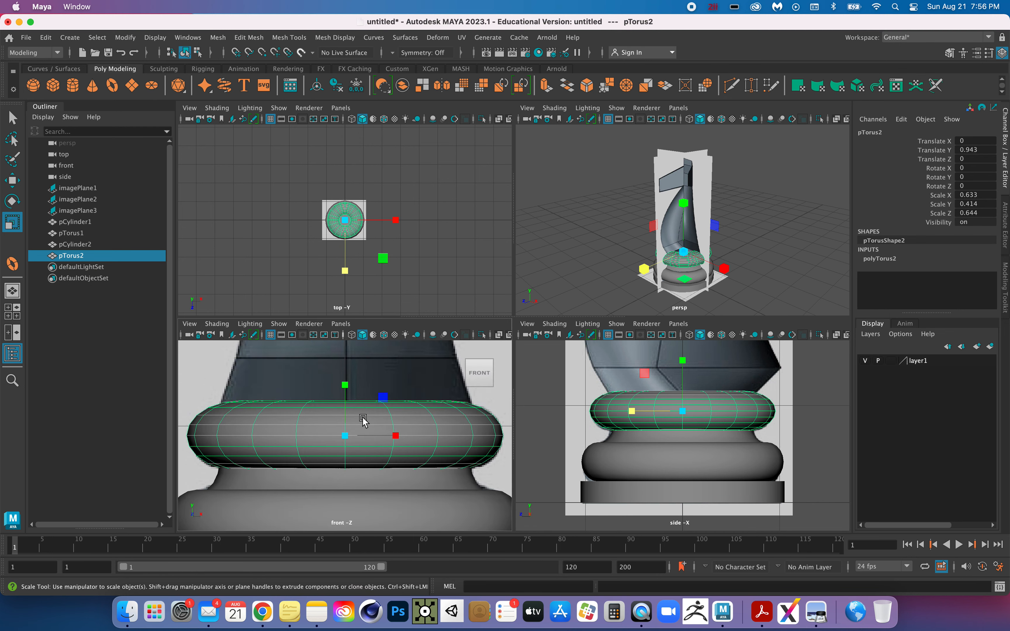
key("a")
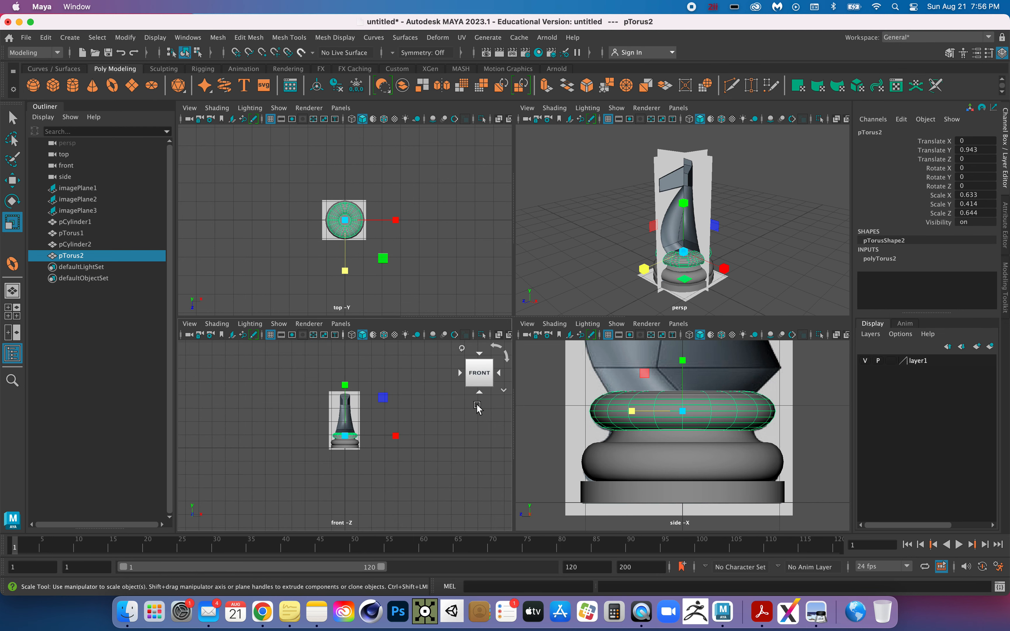
left_click(450, 431)
key("a")
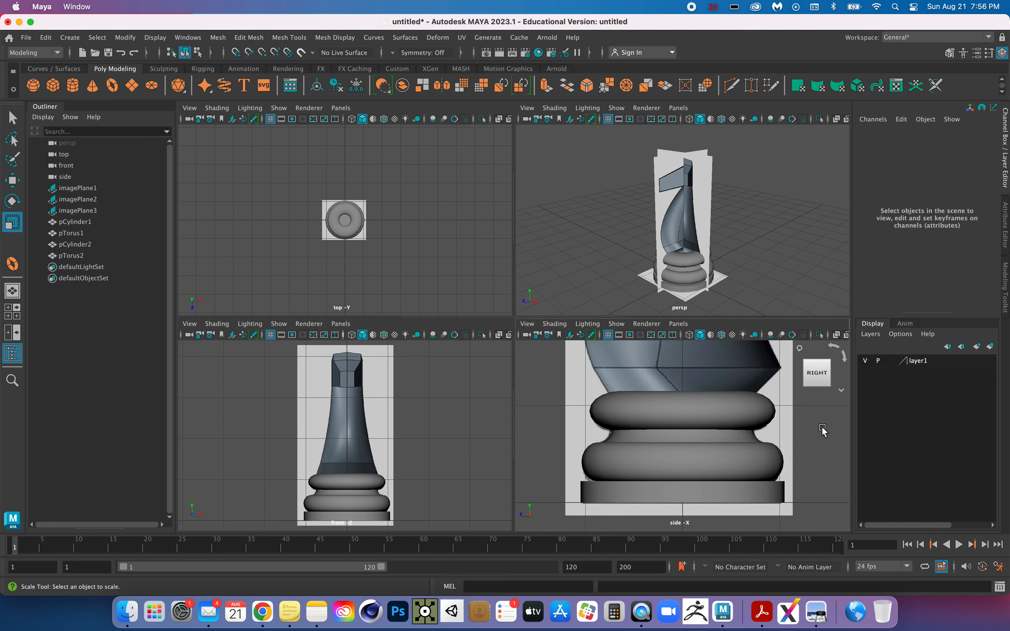
Create a polygon cylinder centred on the chess piece's base, about 2.02 in radius and 2.81 high.
key("a")
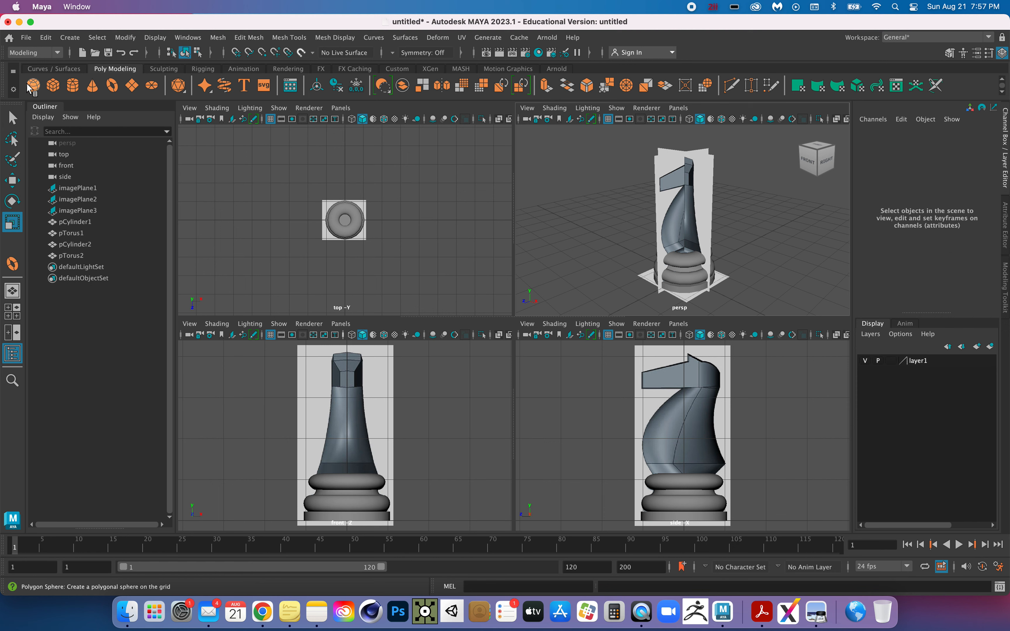
left_click(72, 87)
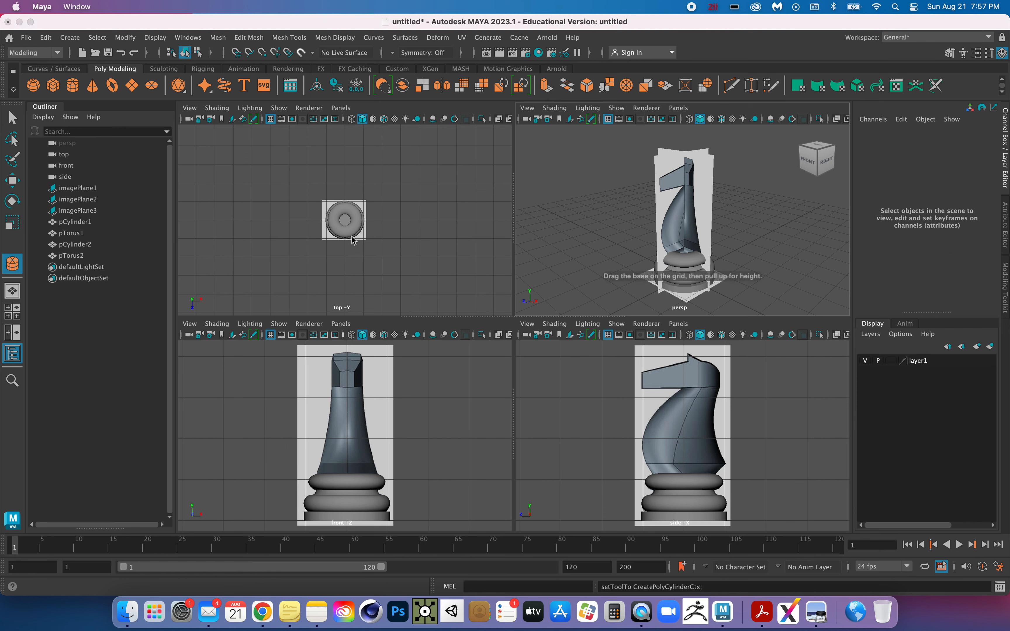
left_click_drag(345, 221, 372, 251)
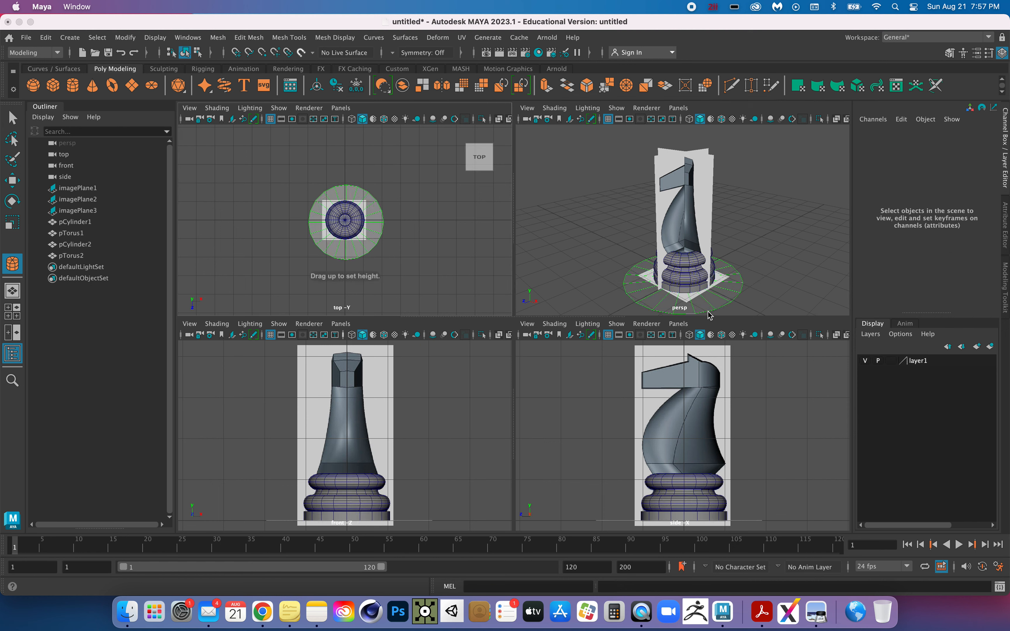
left_click_drag(714, 305, 688, 211)
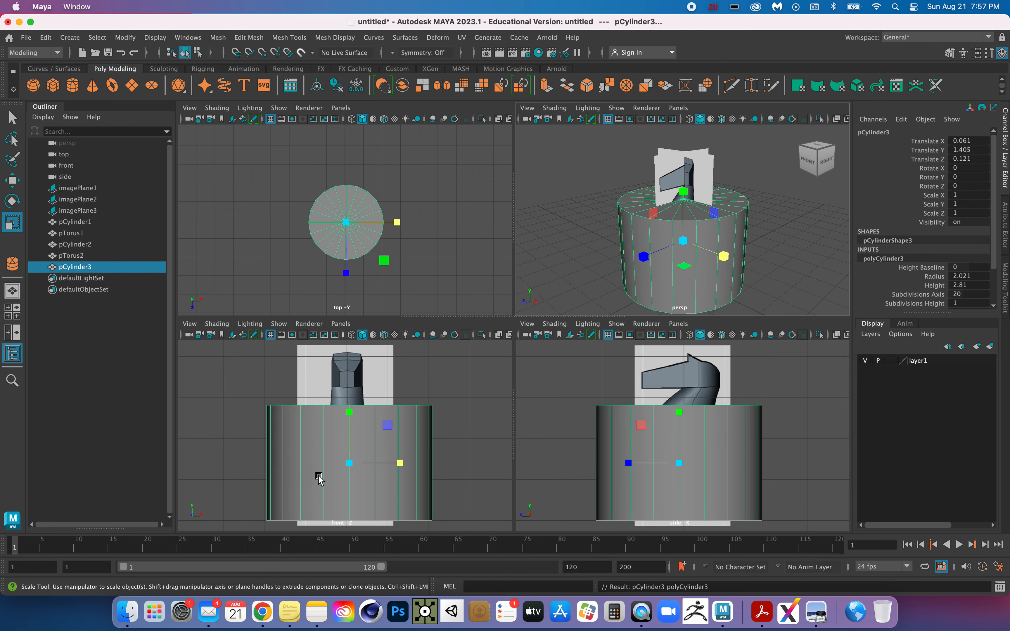
Narrow the new cylinder to about 0.211 scale in X and 0.289 in Z to fit the knight's neck.
scroll(409, 435, "down", 2)
scroll(663, 456, "down", 3)
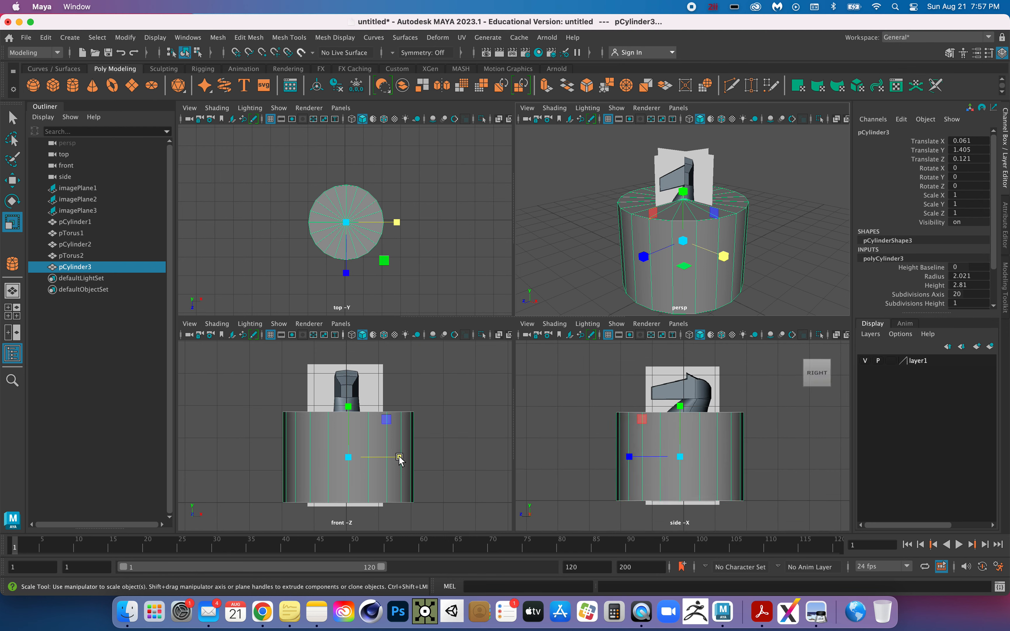
left_click_drag(398, 458, 358, 458)
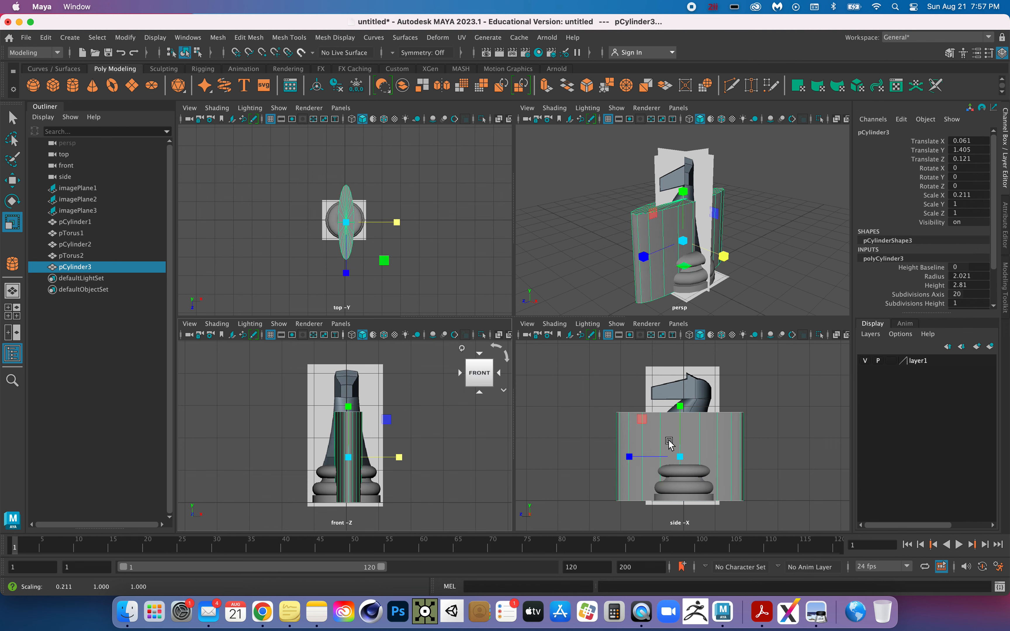
left_click_drag(629, 457, 663, 461)
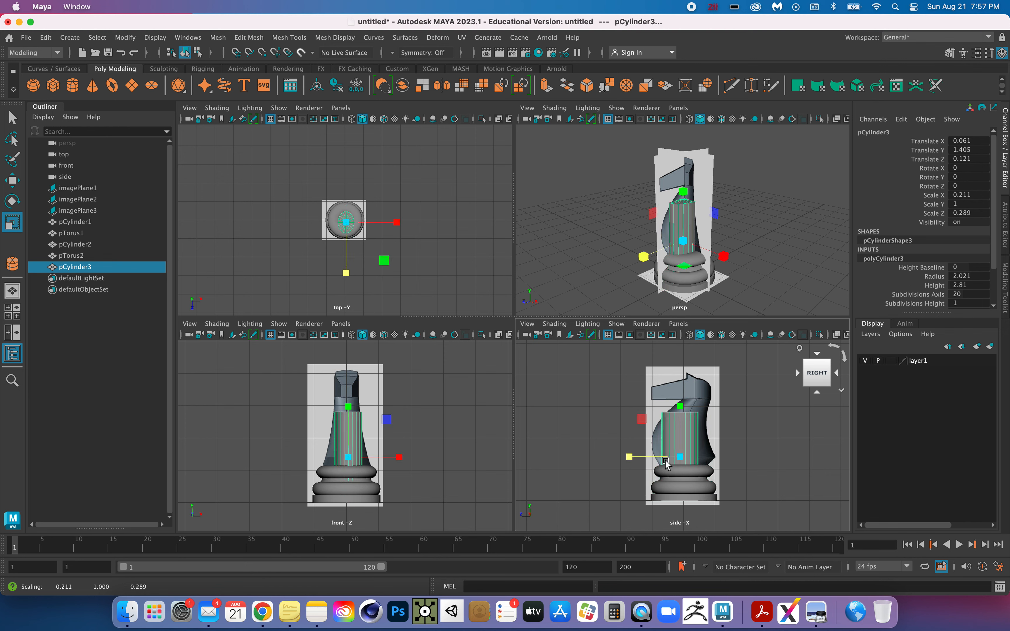
Scale the cylinder to about 0.744 in Y and raise it to Translate Y about 2.173, between the rings and the head.
left_click(12, 180)
left_click_drag(348, 402, 347, 368)
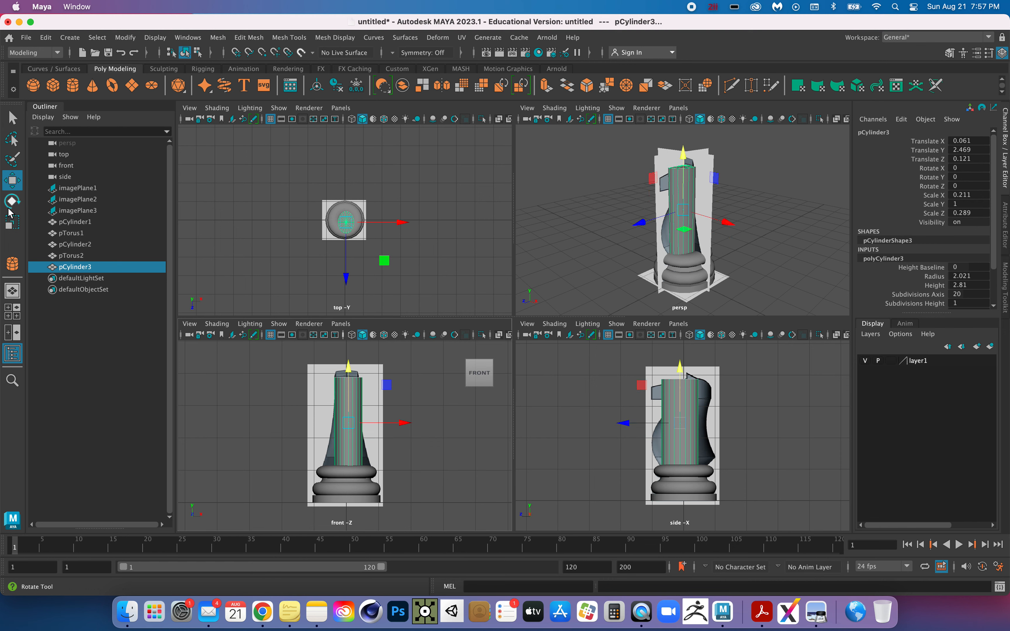
left_click(12, 222)
left_click_drag(341, 368, 320, 380)
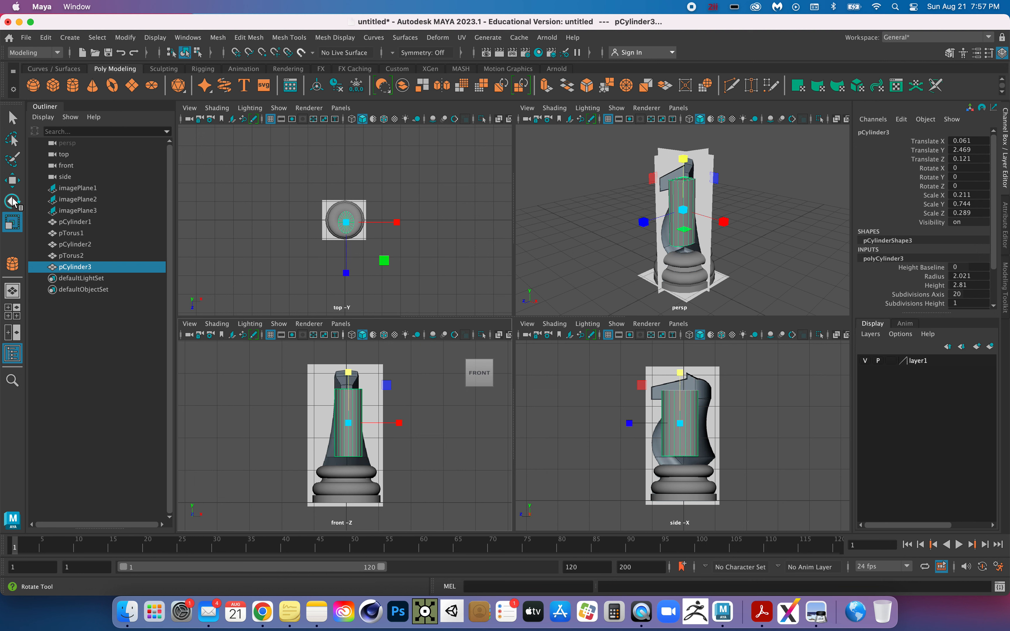
left_click(12, 181)
left_click_drag(348, 370, 347, 379)
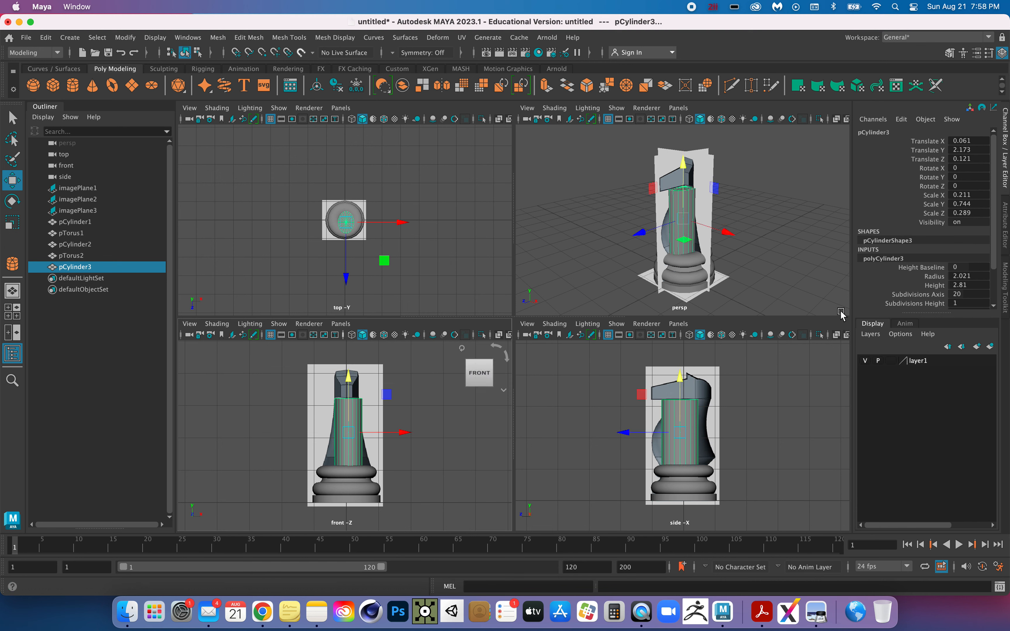
Centre the neck cylinder by setting its Translate X and Translate Z to 0.
double_click(972, 140)
type("0")
double_click(971, 159)
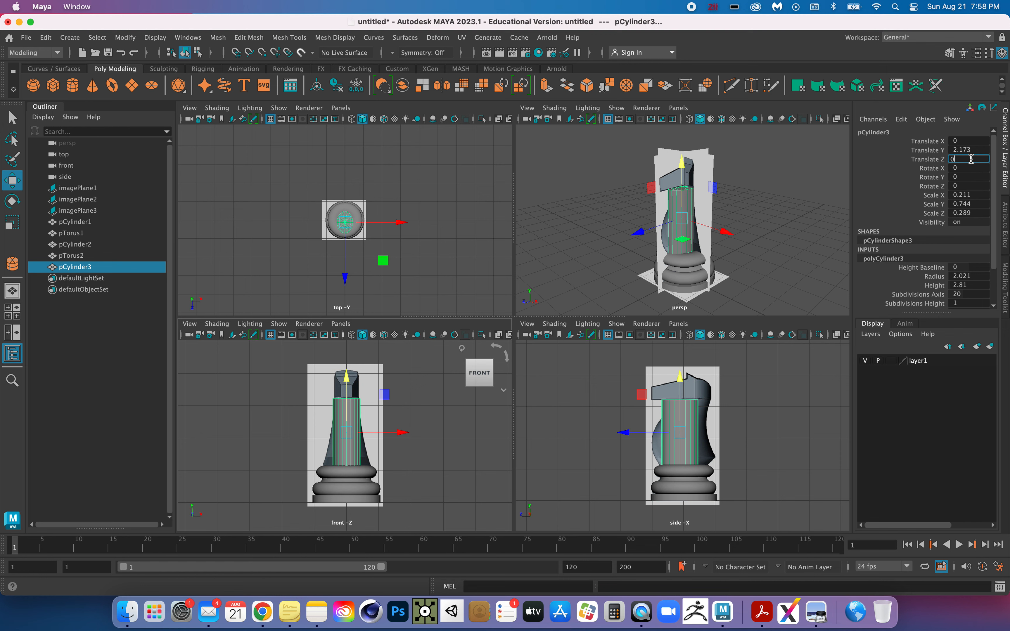
type("0")
key("Tab")
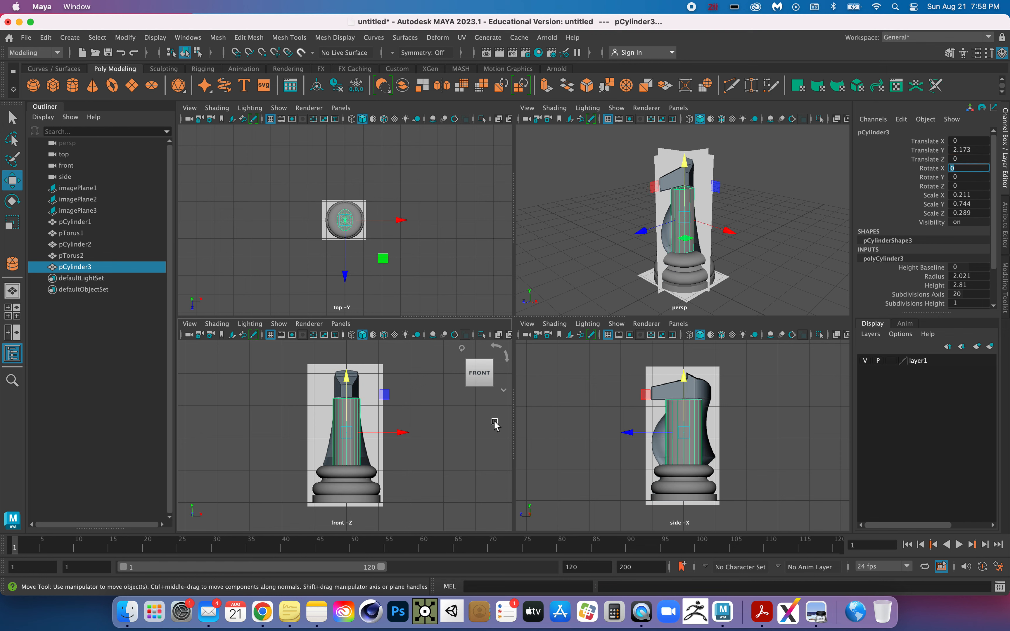
Compare the neck cylinder's outline with the reference knight in the front and side views.
scroll(365, 451, "up", 4)
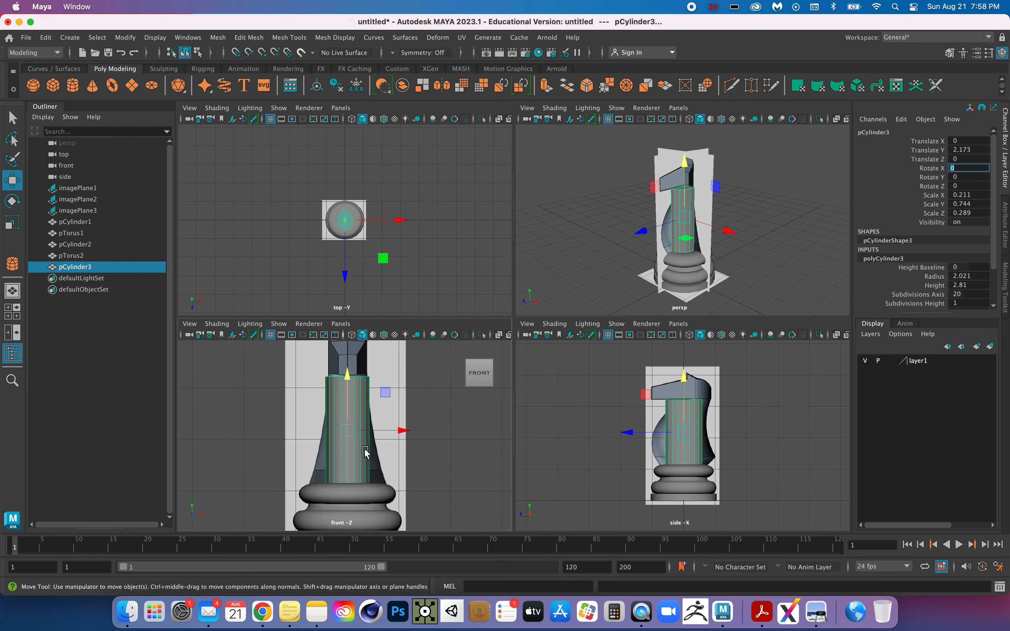
scroll(350, 378, "down", 4)
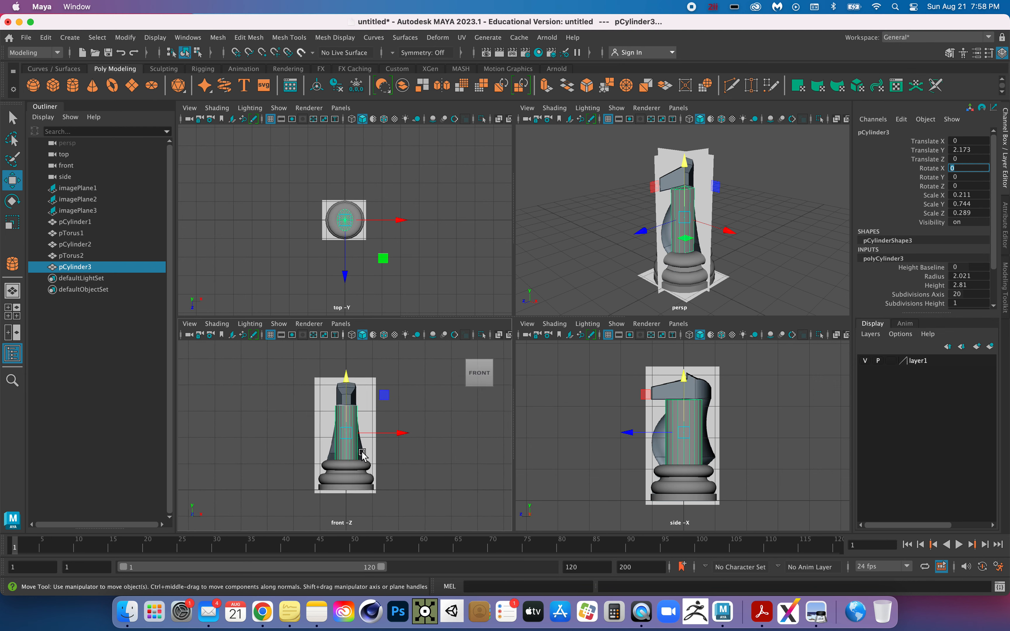
scroll(362, 454, "up", 3)
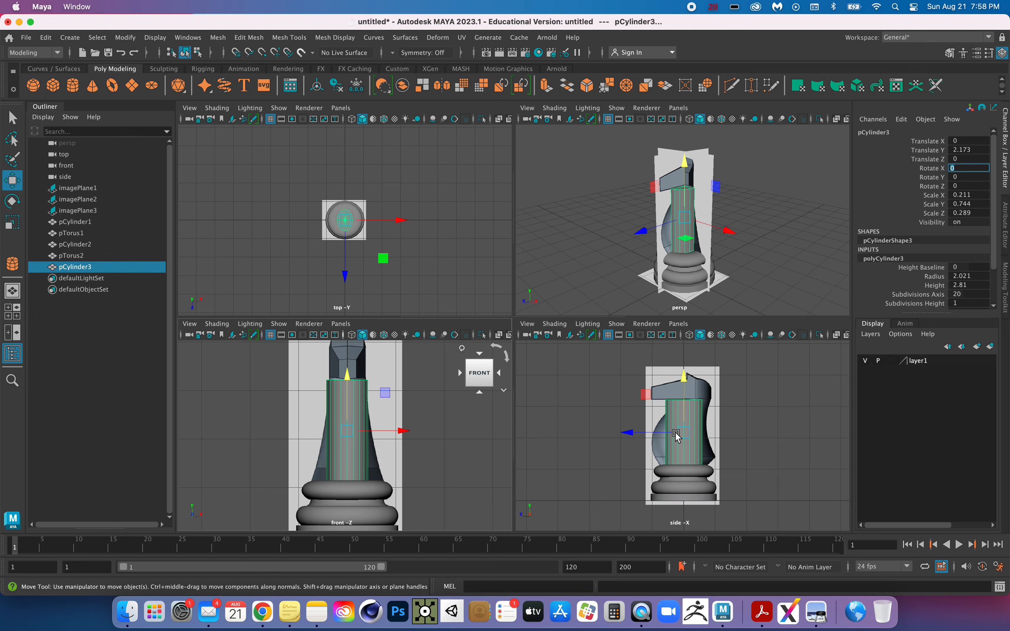
scroll(680, 443, "up", 5)
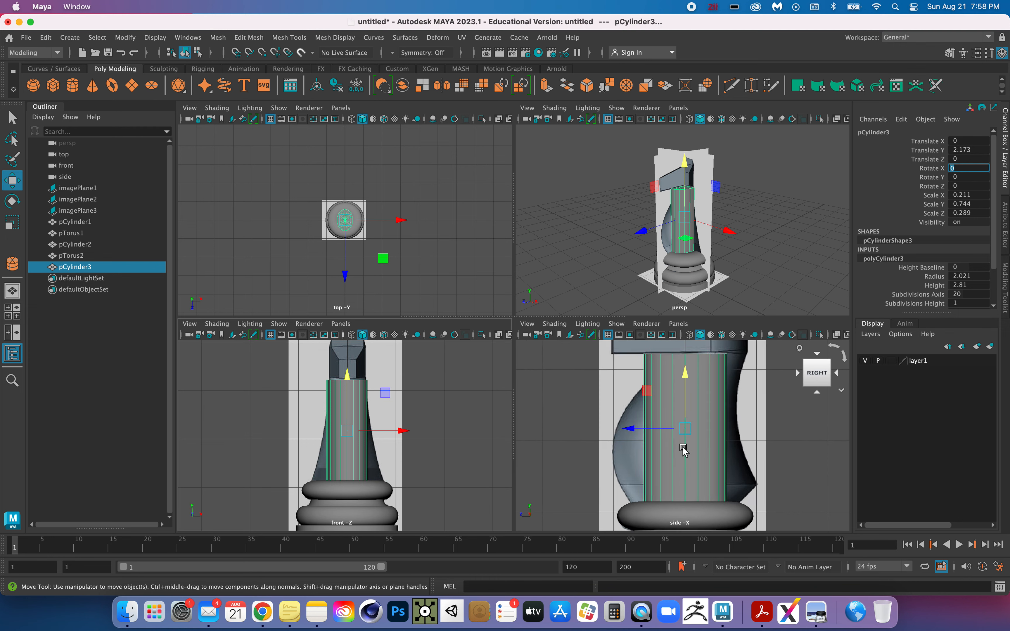
scroll(680, 447, "down", 2)
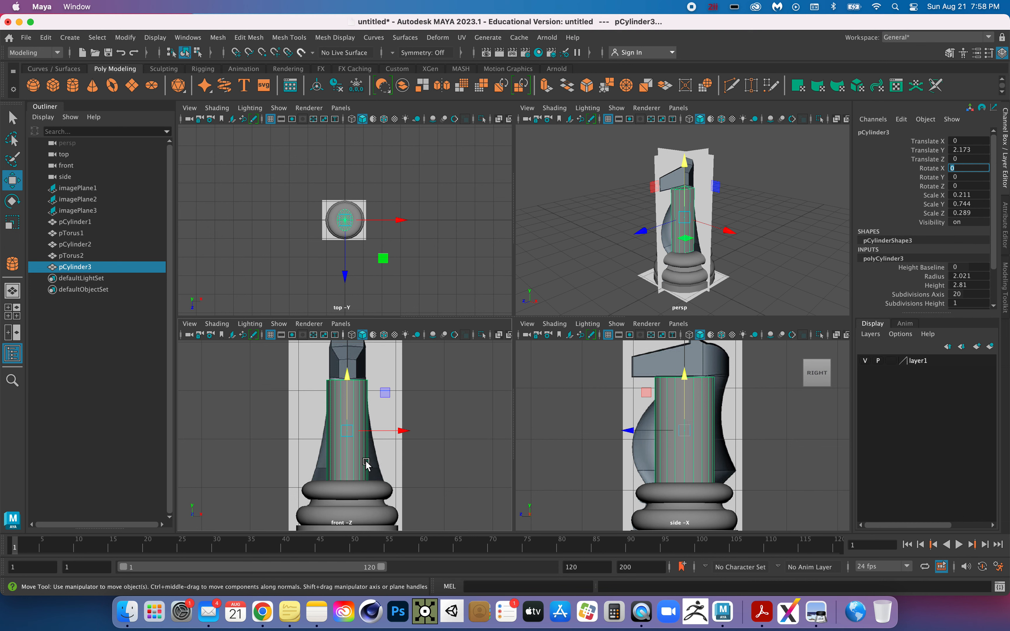
scroll(352, 397, "up", 2)
scroll(352, 397, "down", 3)
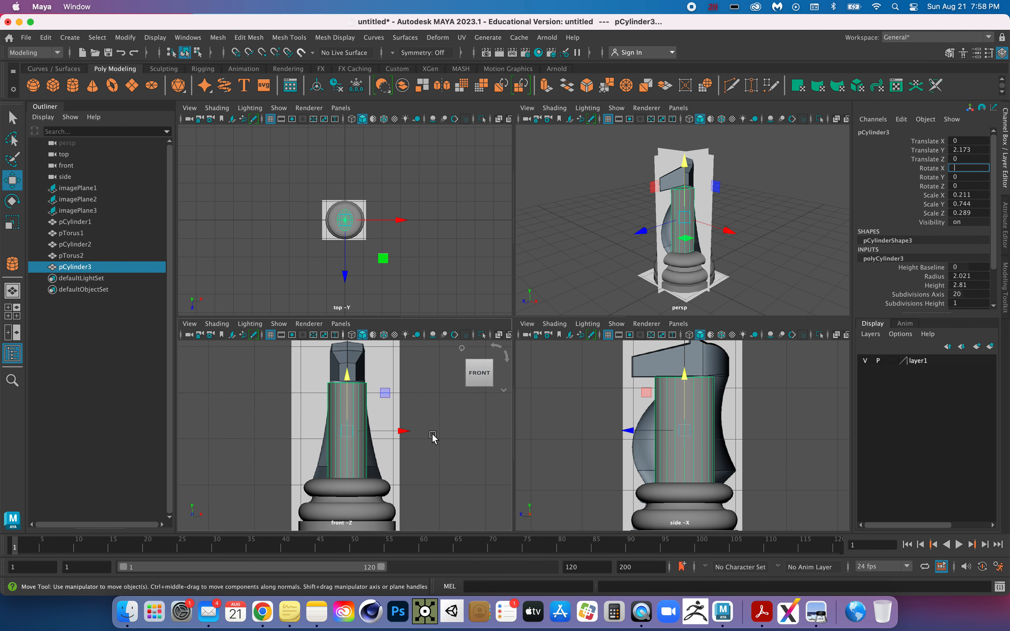
Maximize the front view and insert five horizontal edge loops spaced roughly evenly along the neck cylinder's height.
left_click(433, 437)
key("space")
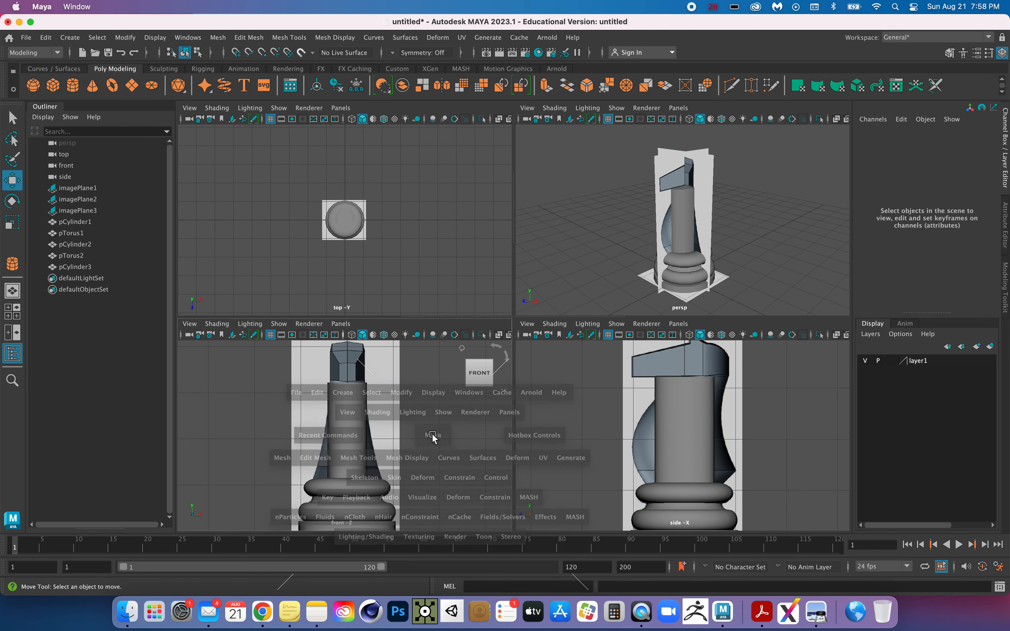
left_click(509, 265)
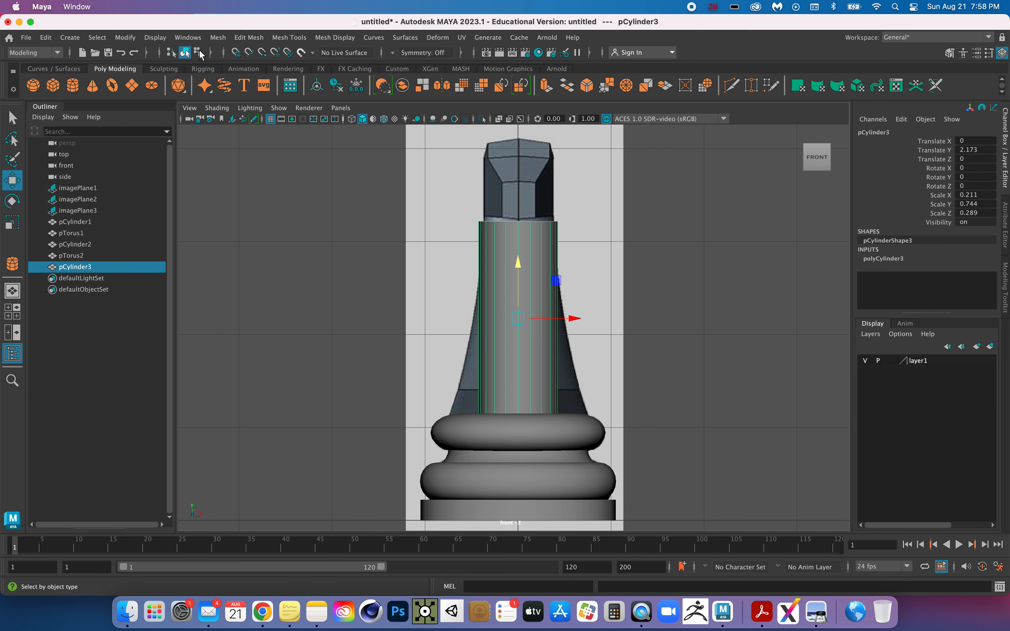
left_click(289, 37)
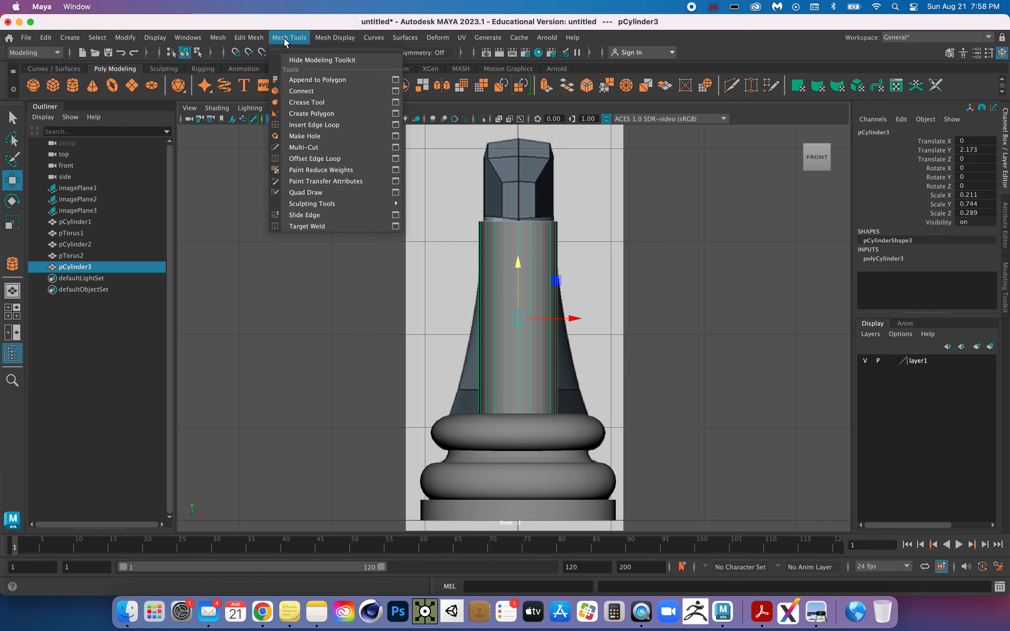
left_click(309, 125)
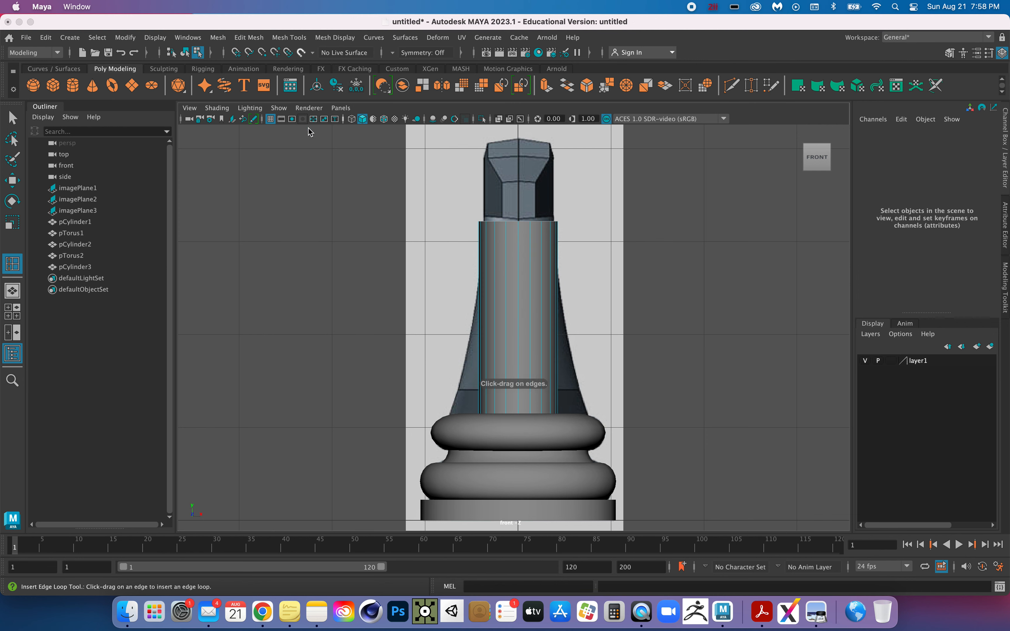
left_click(508, 249)
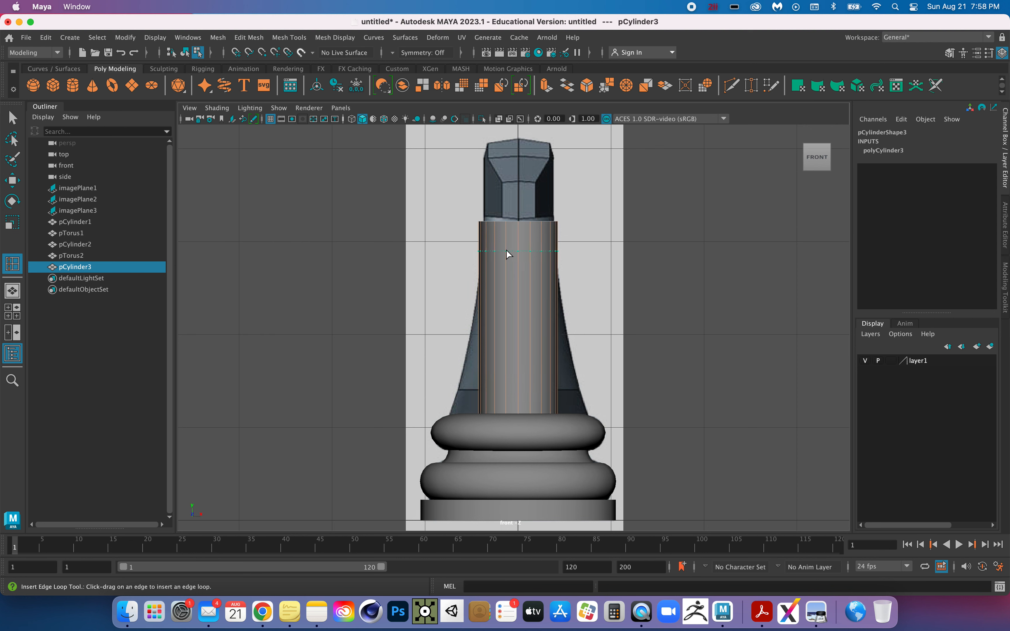
key("F8")
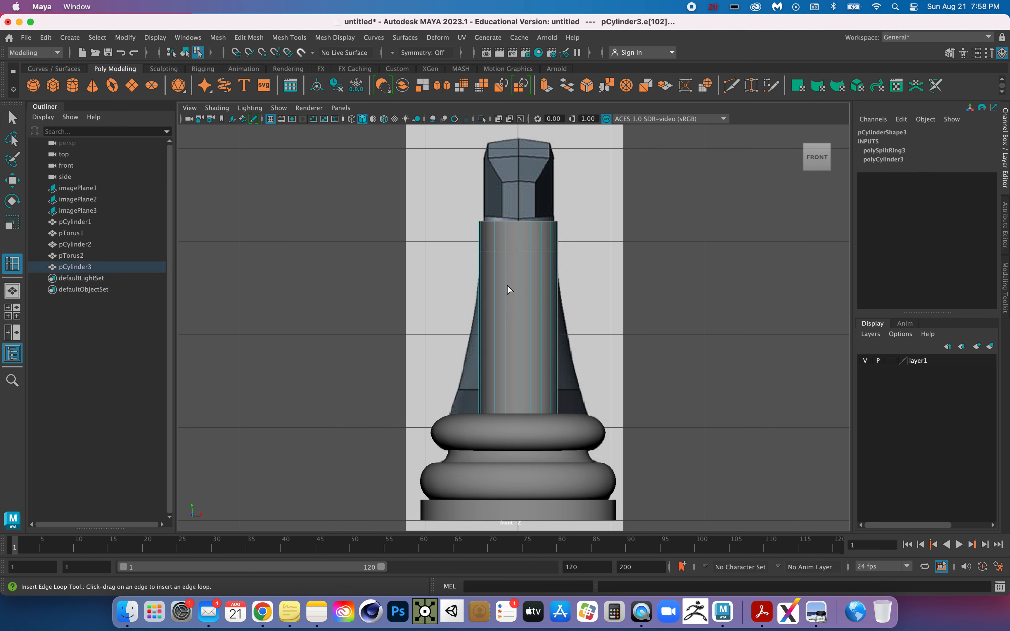
left_click(506, 286)
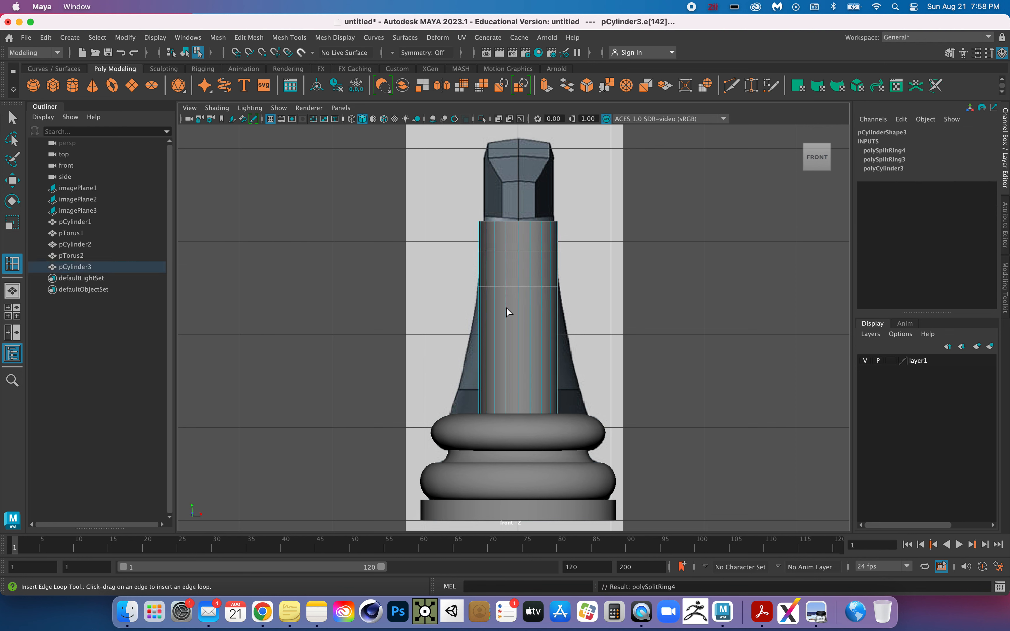
left_click_drag(506, 319, 506, 319)
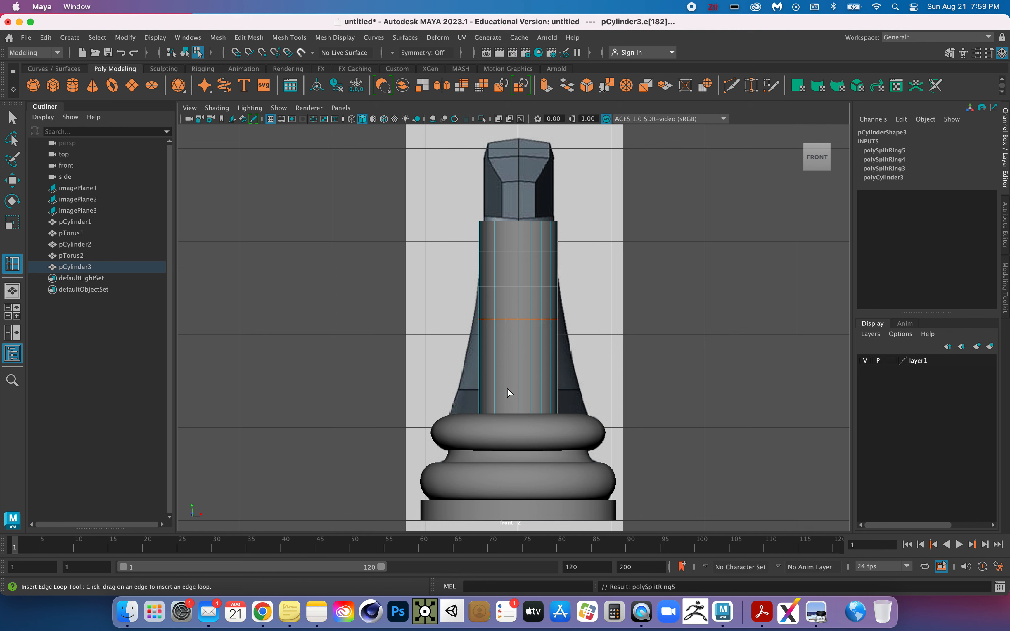
left_click_drag(506, 388, 506, 353)
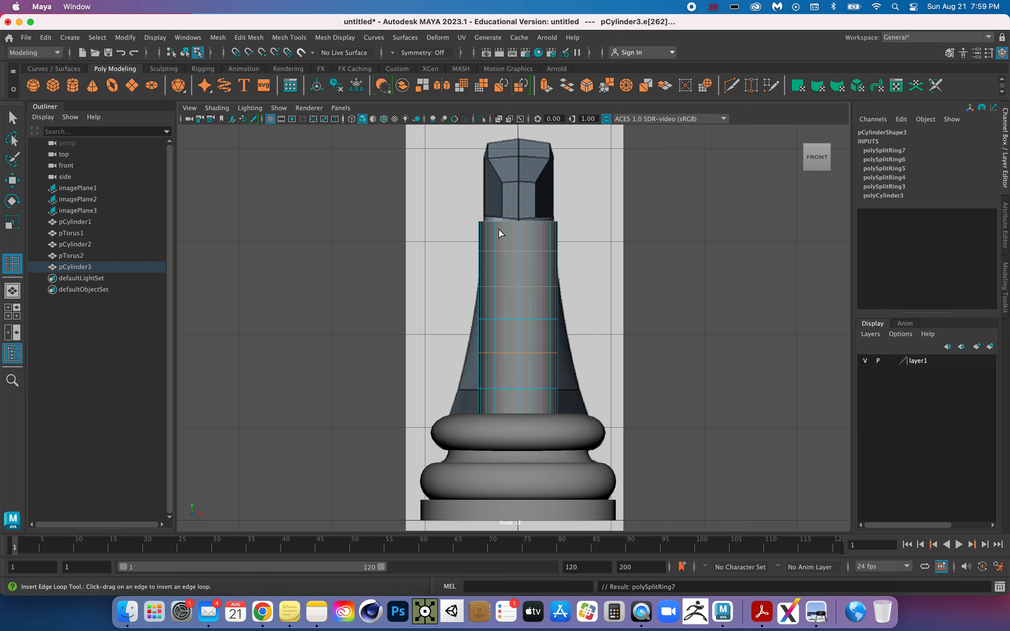
Narrow the neck cylinder's top row of vertices to the reference width and raise it to the head's lower edge.
right_click(283, 235)
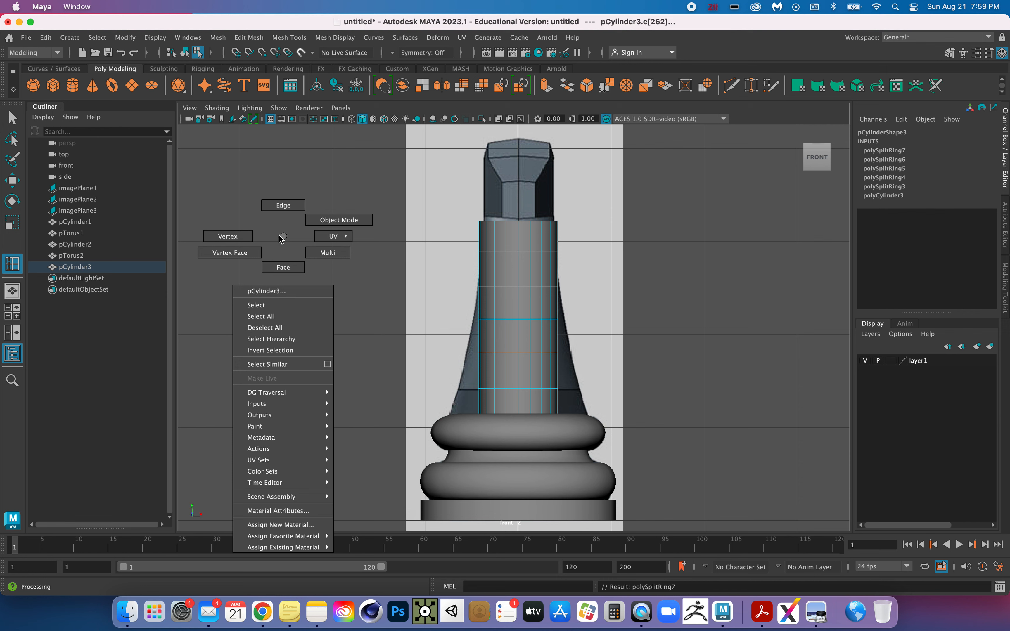
left_click(12, 223)
right_click(316, 259)
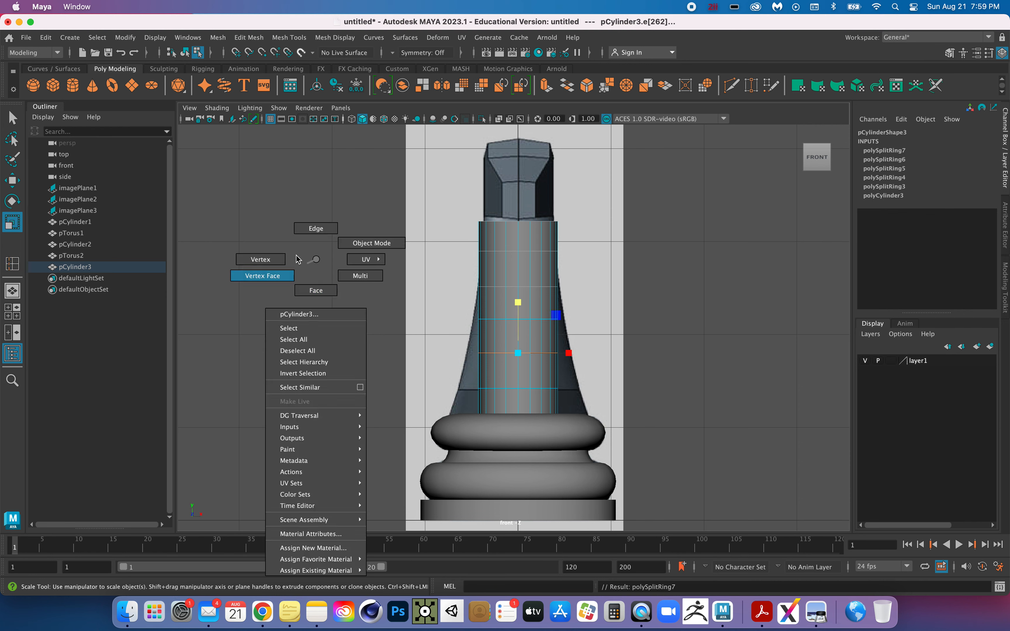
left_click(276, 259)
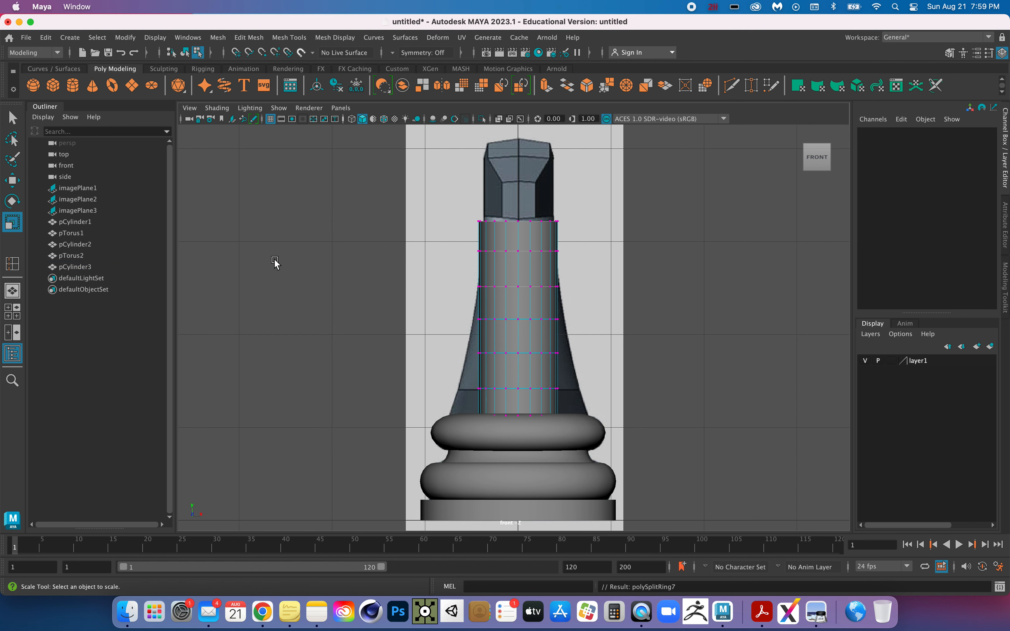
left_click_drag(460, 215, 563, 227)
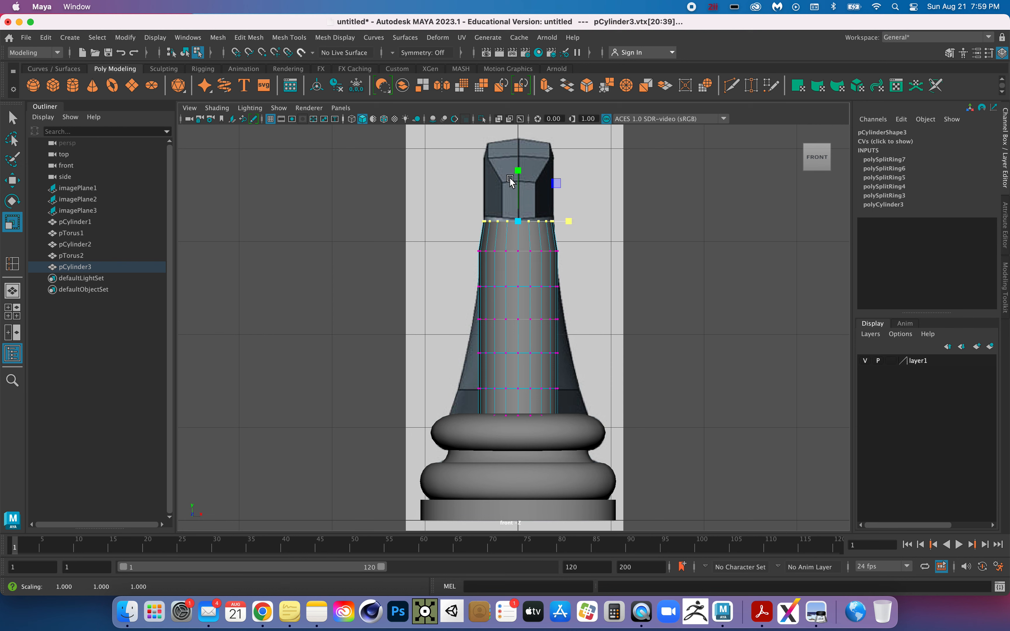
key("w")
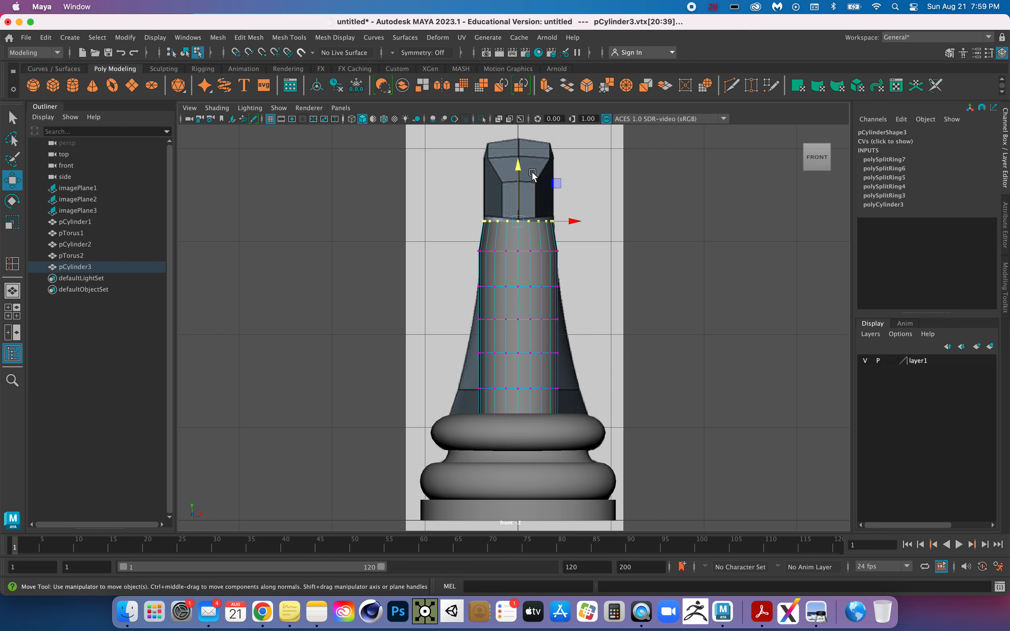
left_click_drag(519, 166, 518, 163)
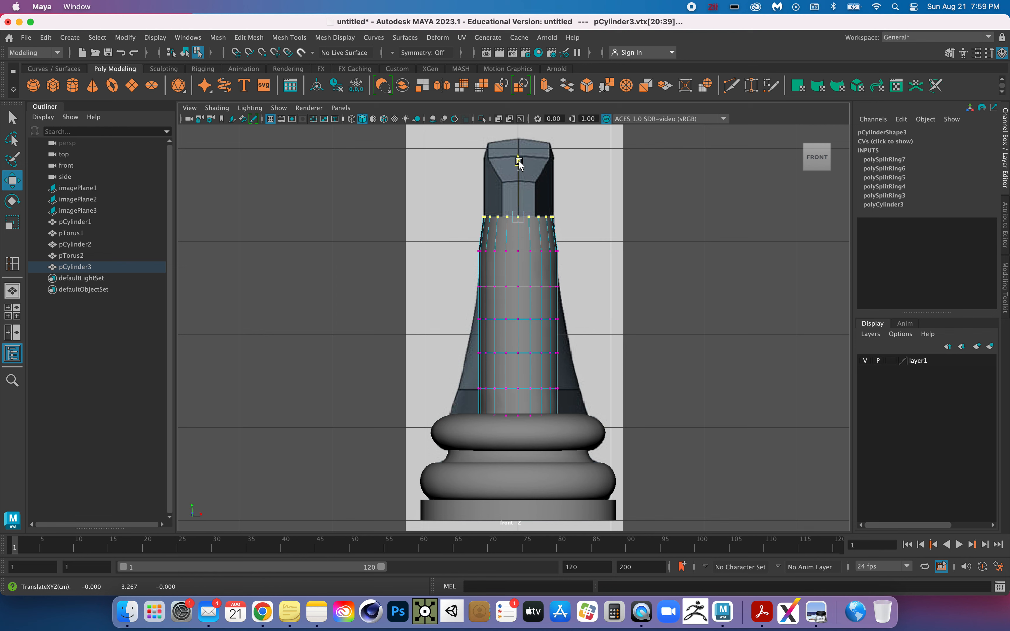
Scale the second row of vertices from the top slightly inward to follow the reference neck's outline.
left_click_drag(446, 244, 585, 265)
key("r")
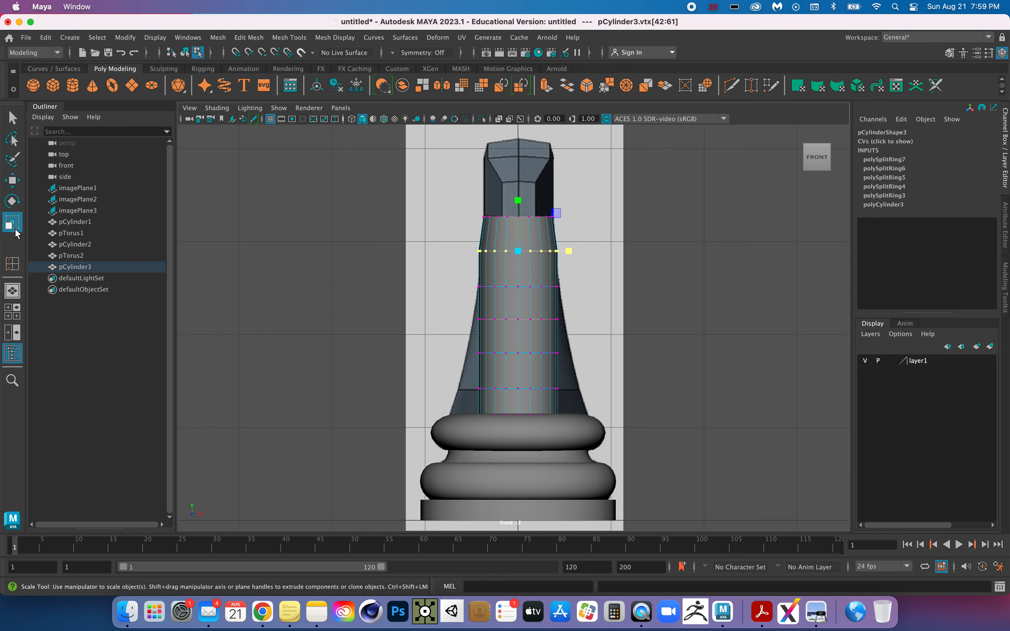
left_click_drag(567, 252, 566, 254)
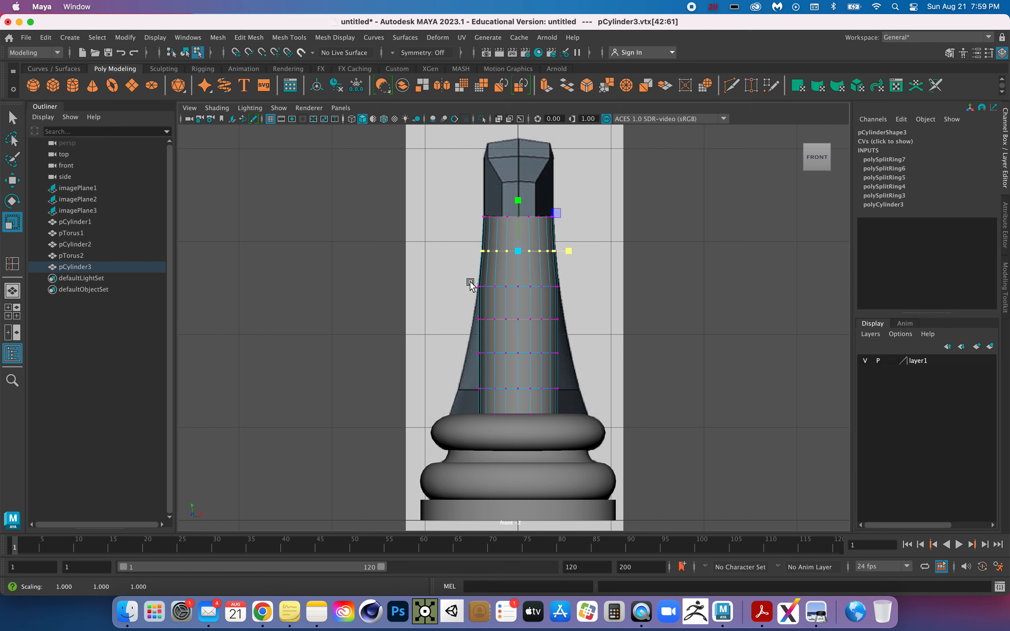
Widen the neck cylinder's lower four vertex rows progressively in the front view to follow the reference's flare down to the upper base ring.
left_click_drag(462, 314, 579, 321)
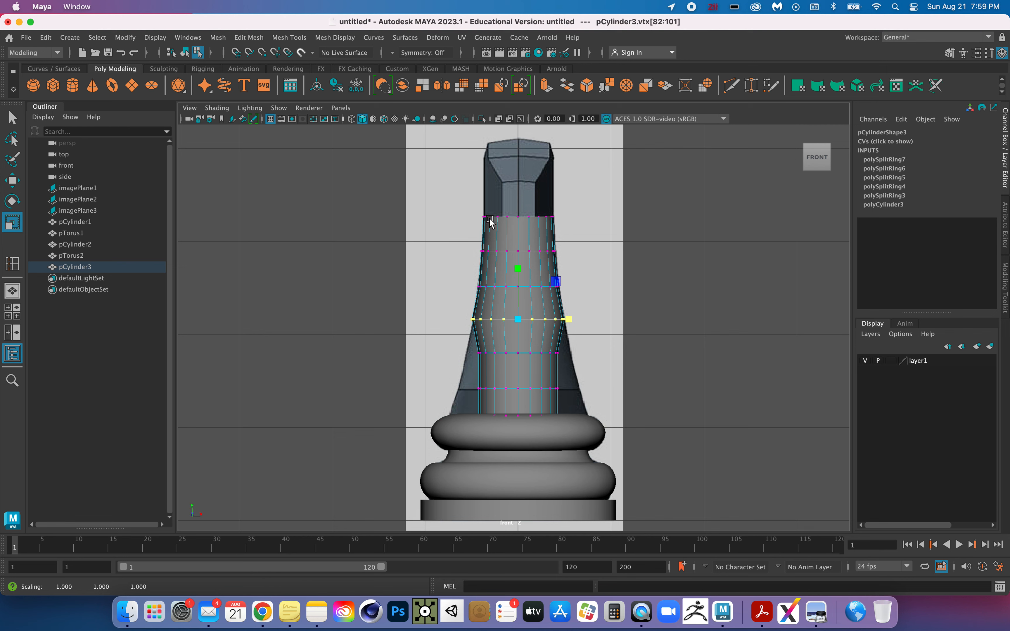
left_click_drag(460, 342, 583, 355)
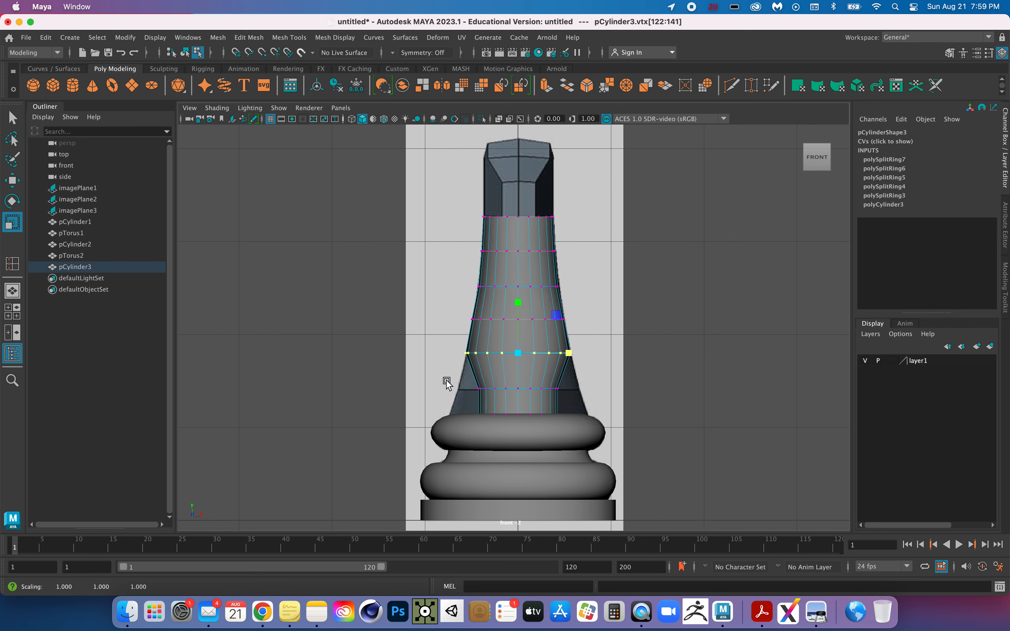
left_click_drag(463, 382, 595, 392)
left_click_drag(429, 406, 638, 434)
left_click_drag(569, 417, 607, 417)
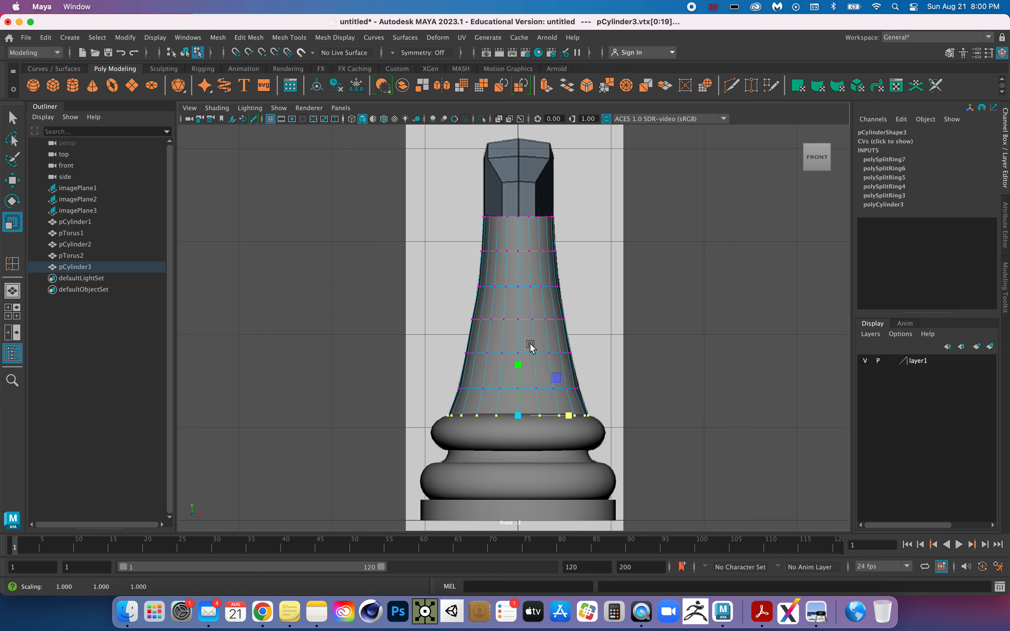
In the maximized side view, shift the neck cylinder's top vertex row backward and narrow it to the reference neck's depth beneath the head.
left_click(11, 318)
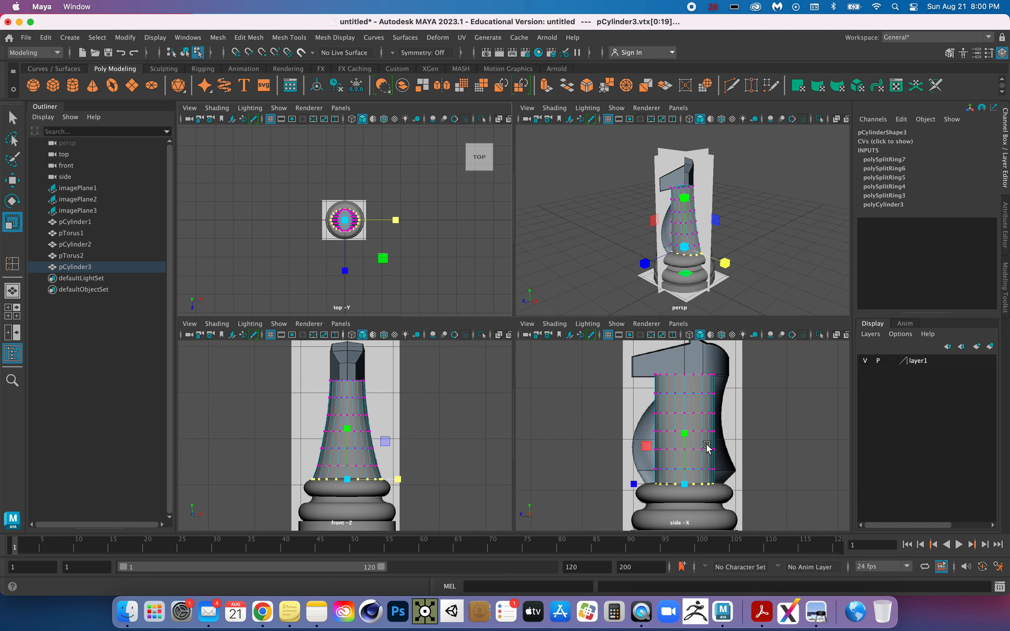
key("space")
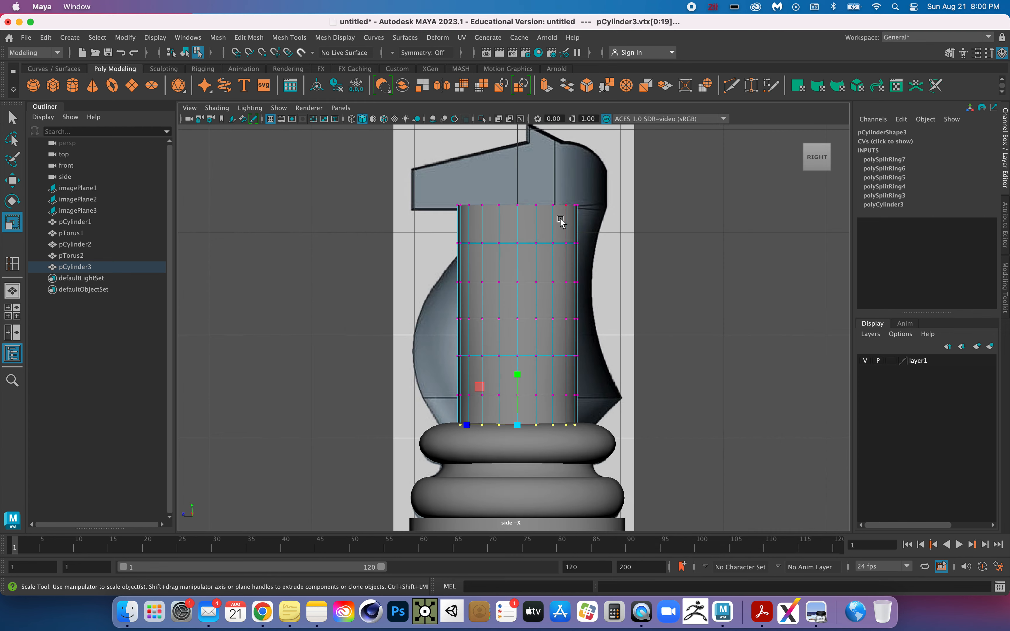
scroll(560, 218, "up", 1)
scroll(561, 221, "down", 5)
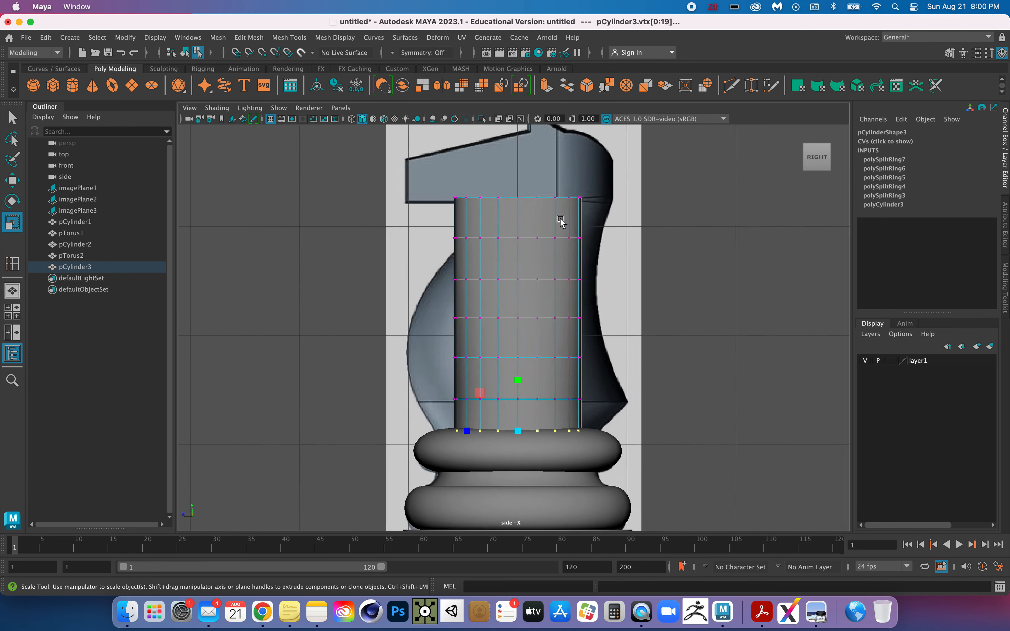
scroll(560, 221, "up", 4)
scroll(560, 221, "up", 2)
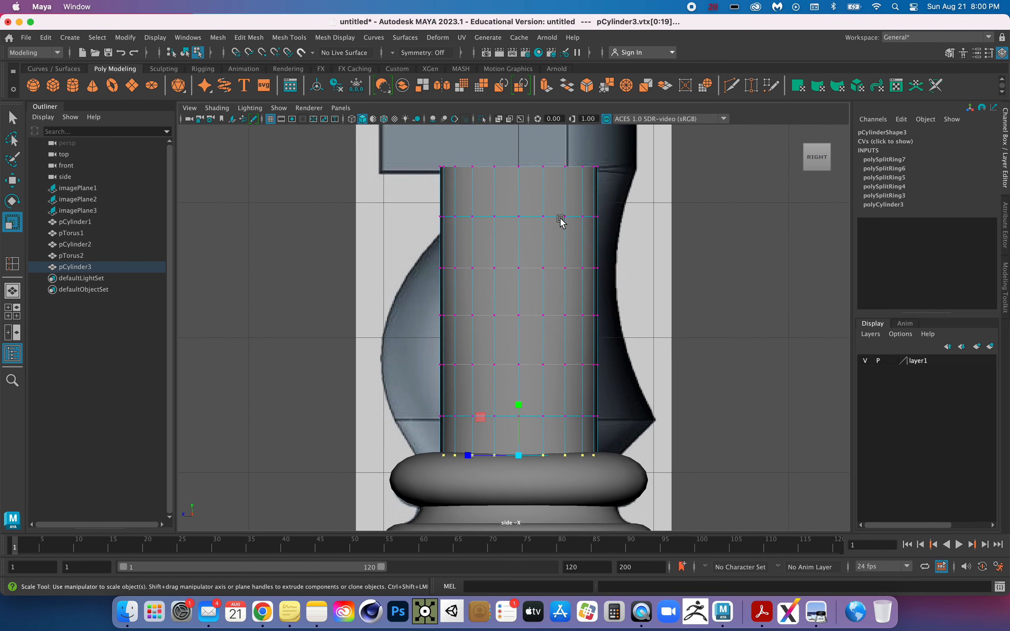
left_click_drag(391, 155, 628, 174)
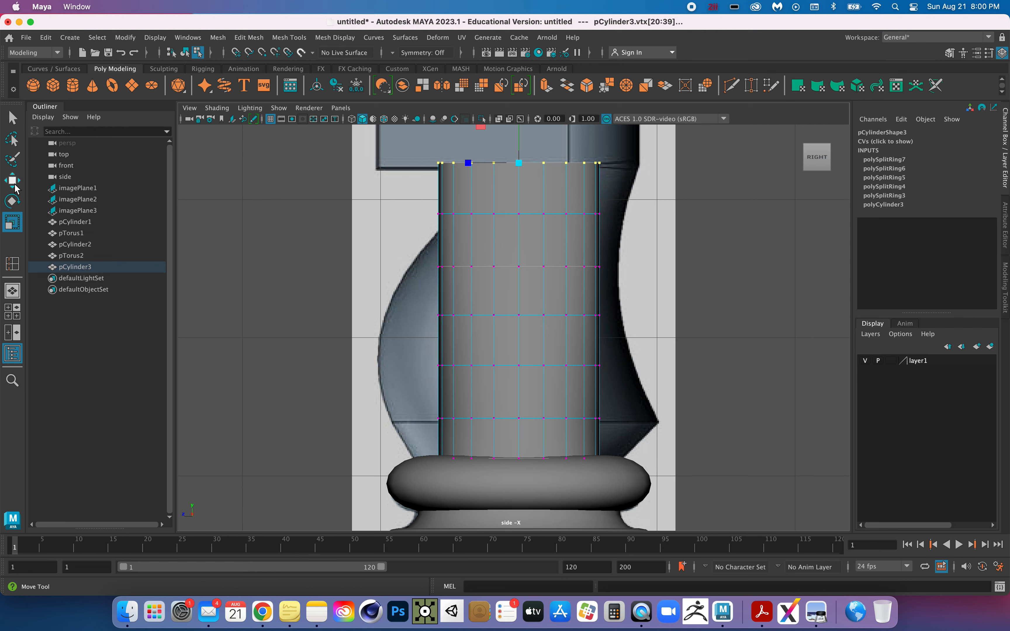
key("w")
left_click_drag(452, 167, 538, 169)
key("r")
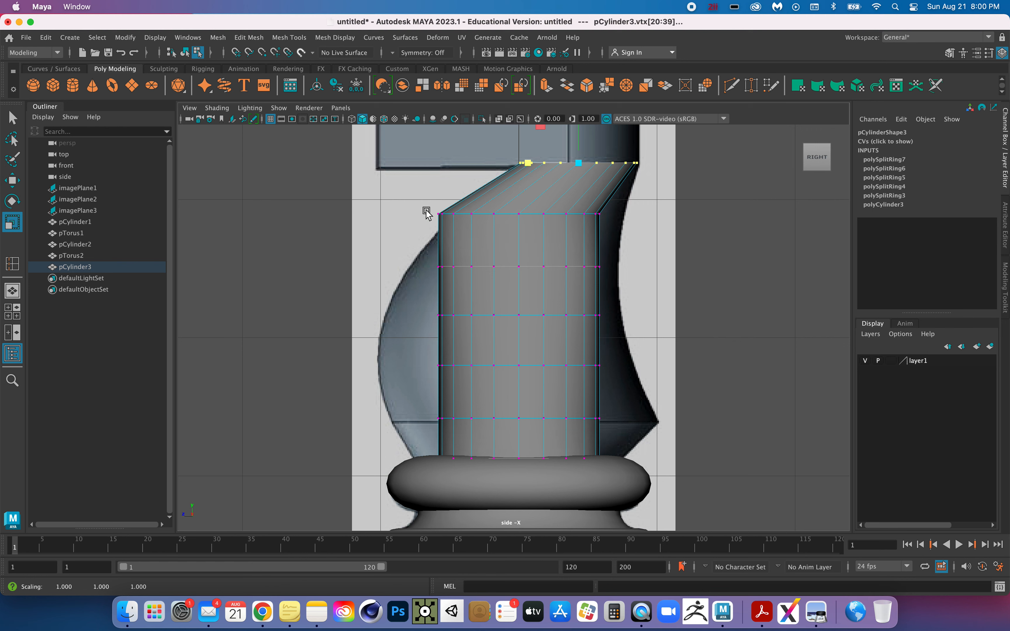
Move the second vertex row from the top backward and stretch it in depth to meet the reference outline.
left_click_drag(650, 237, 650, 231)
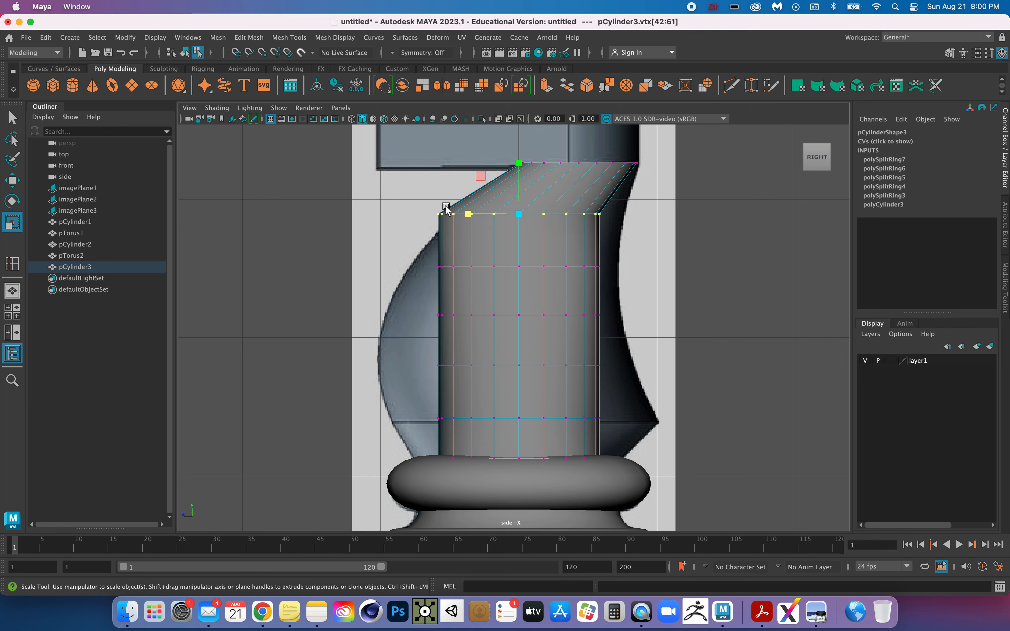
key("w")
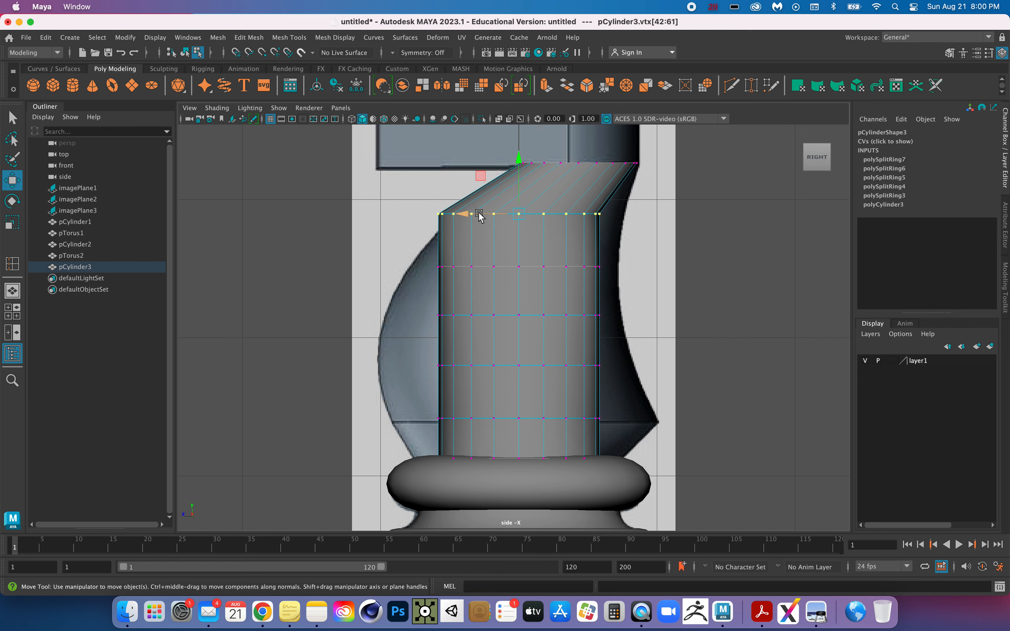
left_click_drag(466, 216, 487, 223)
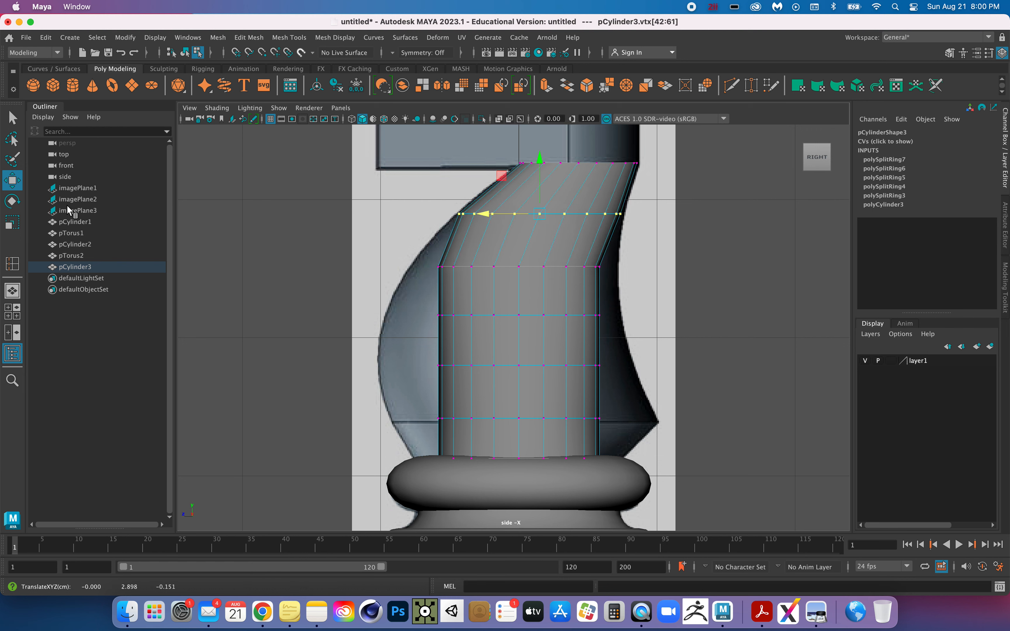
left_click(13, 222)
left_click_drag(490, 218, 487, 216)
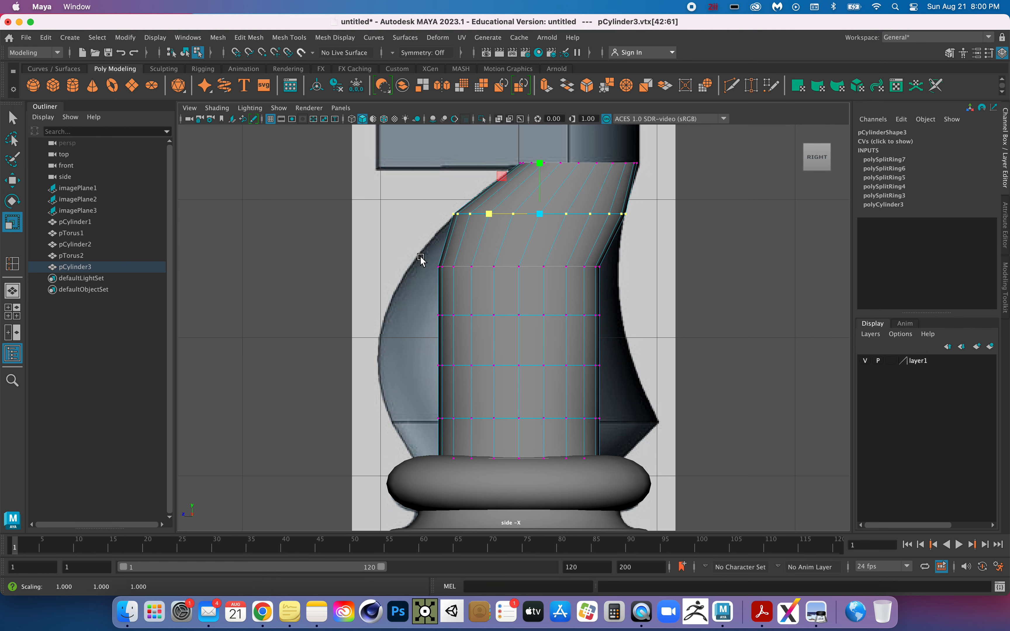
Stretch the third vertex row from the top in depth and shift it slightly forward to match the reference's chest and back.
left_click_drag(422, 259, 656, 288)
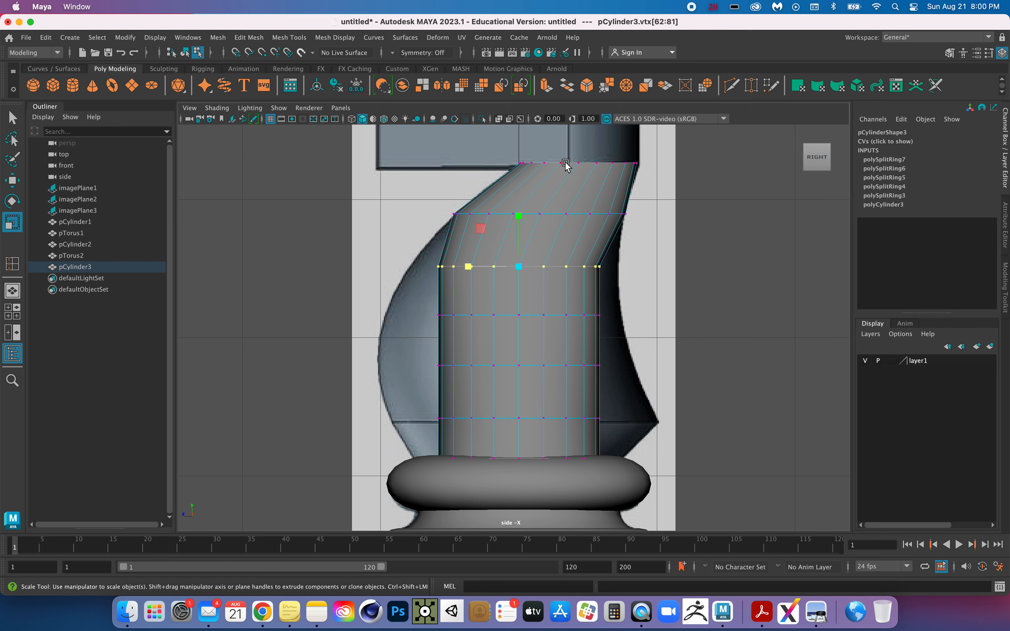
mouse_move(469, 267)
left_mouse_down()
mouse_move(451, 269)
mouse_move(460, 266)
left_mouse_up()
key("w")
key("r")
left_click_drag(461, 267, 458, 267)
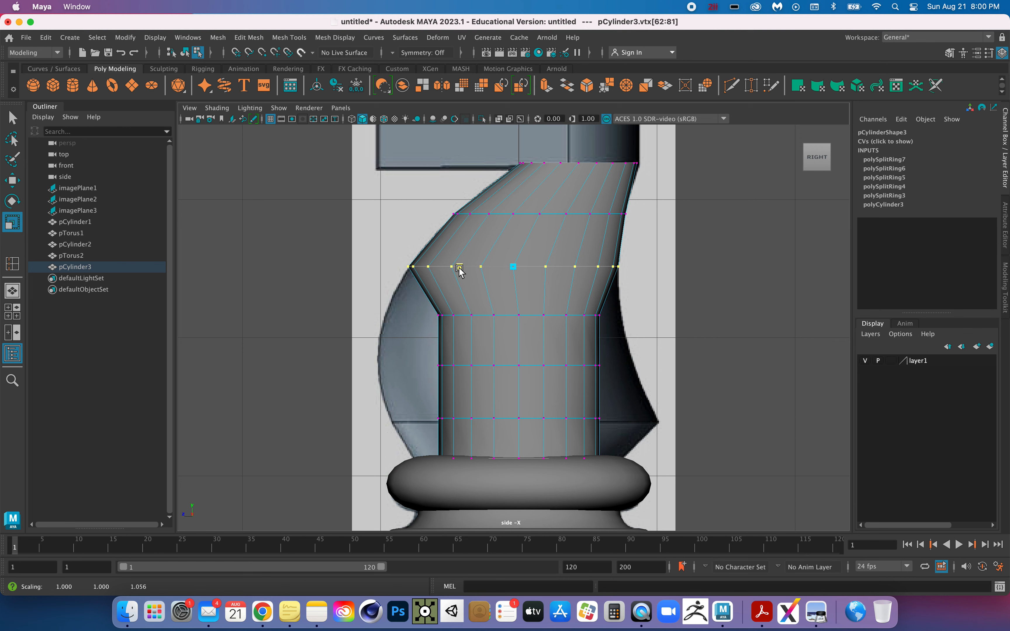
Widen the middle vertex row in depth and move it forward until both ends meet the reference outline.
left_click_drag(416, 304, 622, 333)
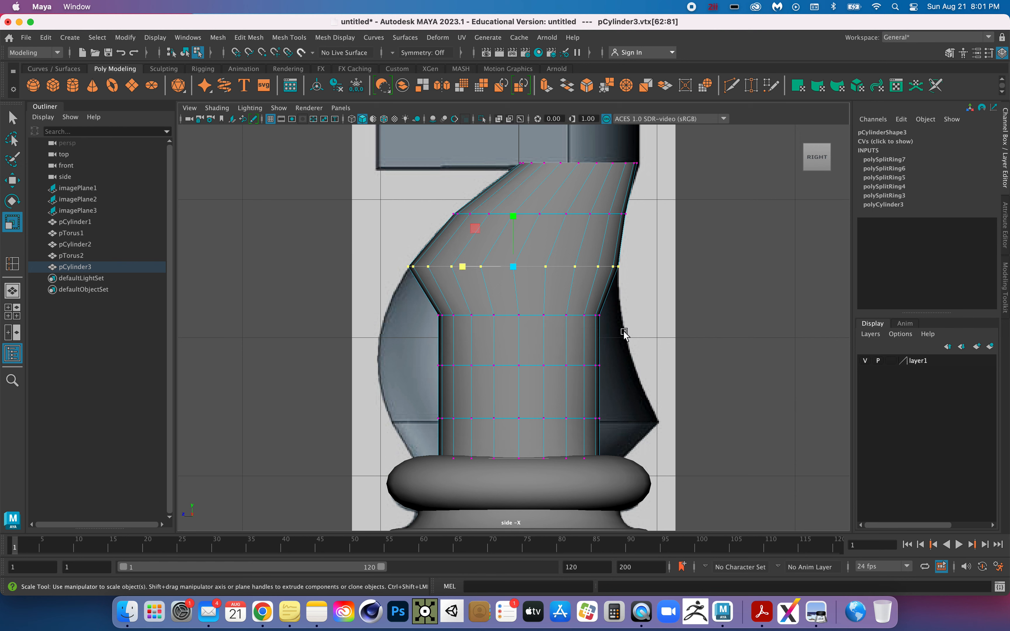
left_click_drag(466, 315, 455, 316)
left_click(12, 180)
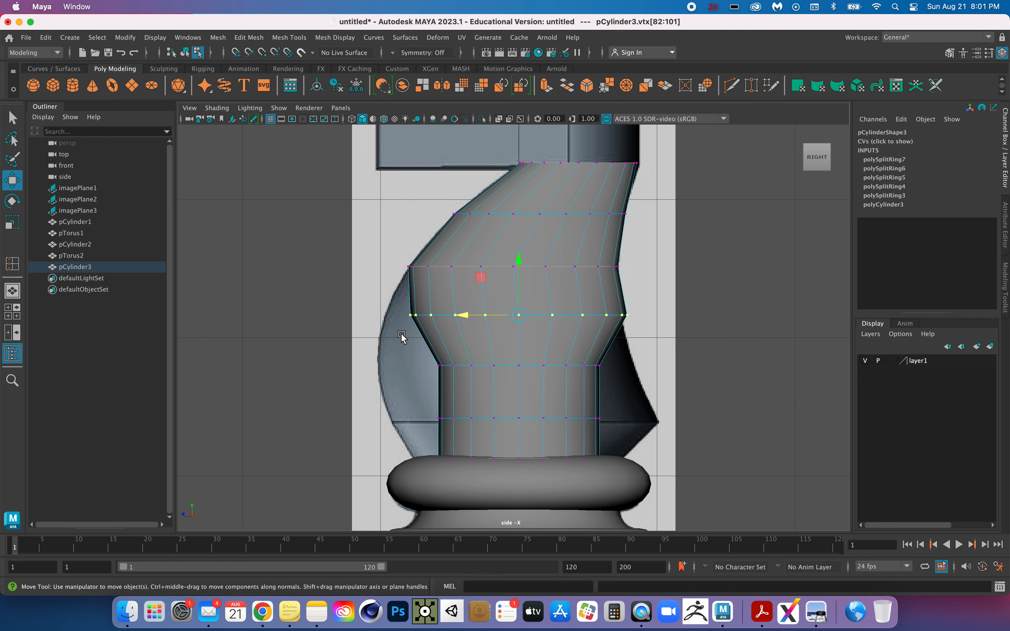
left_click_drag(467, 316, 450, 318)
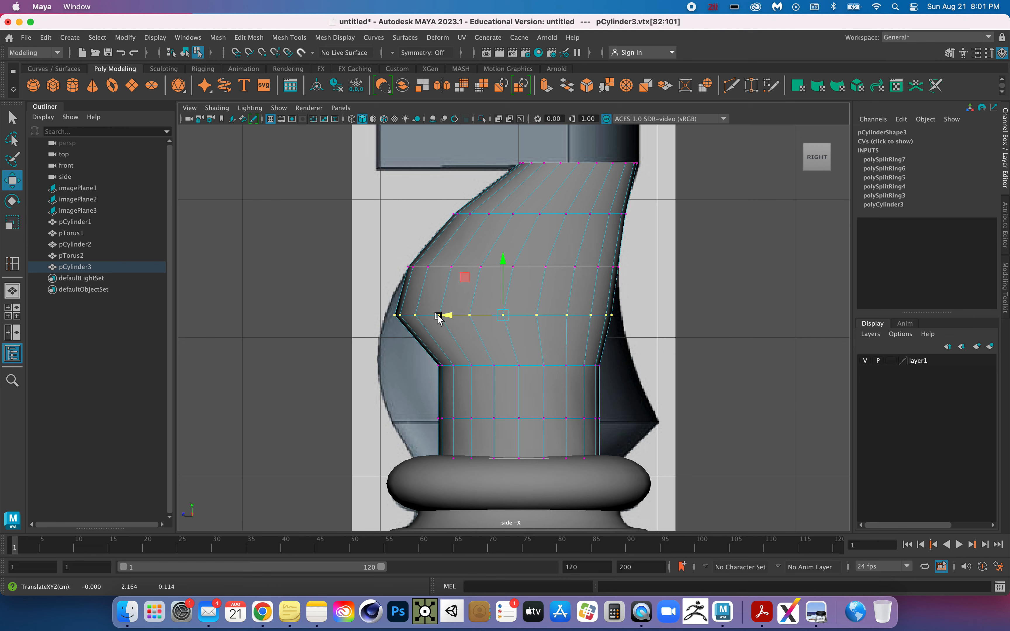
key("r")
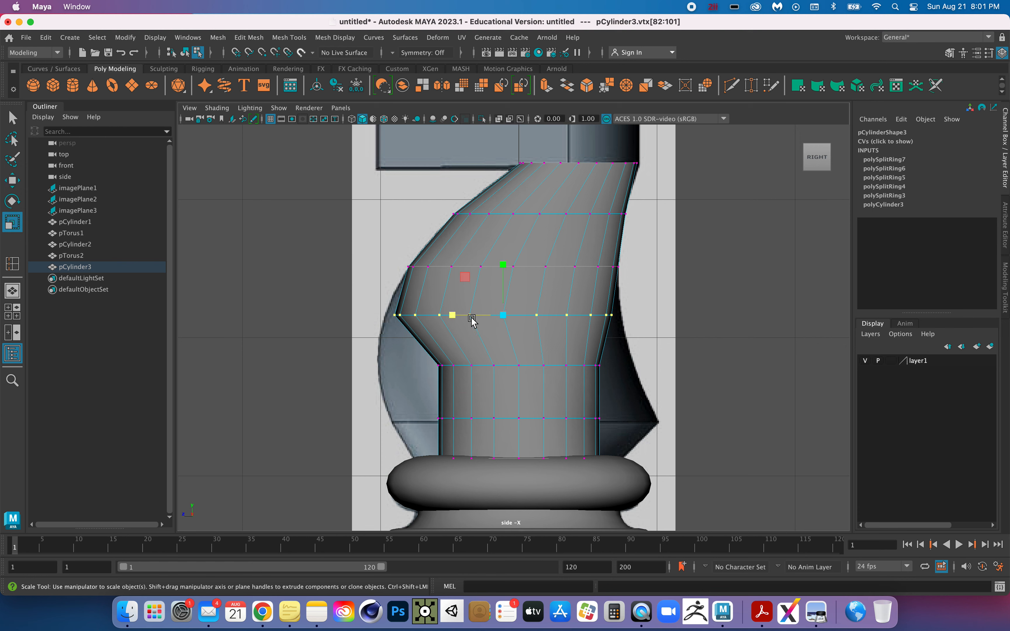
left_click_drag(453, 315, 447, 316)
Move the third vertex row from the bottom forward and stretch it in depth to the fullest part of the chest.
left_click_drag(419, 358, 633, 380)
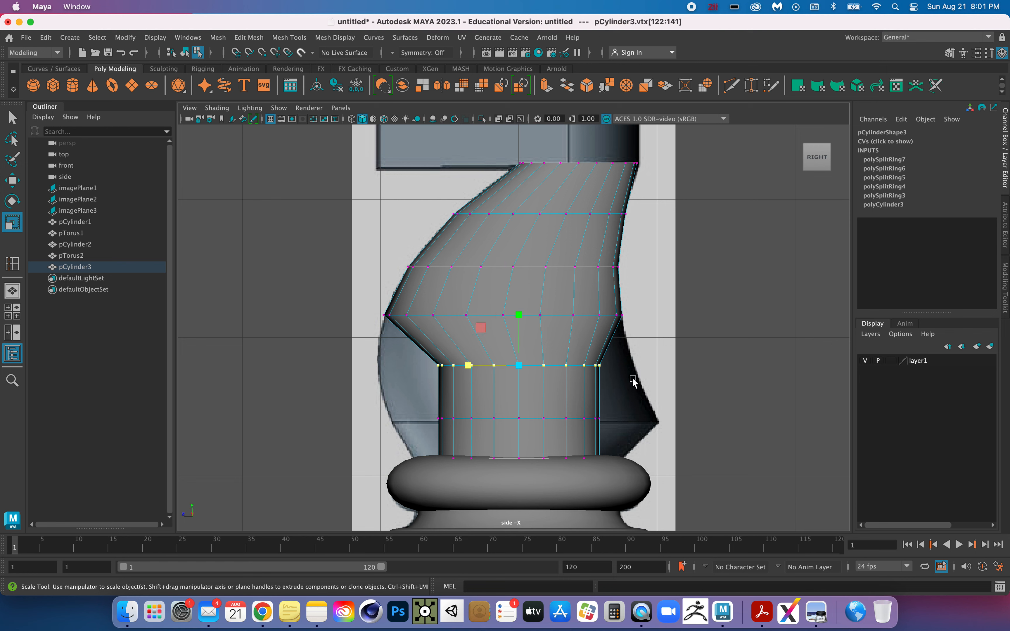
left_click(18, 182)
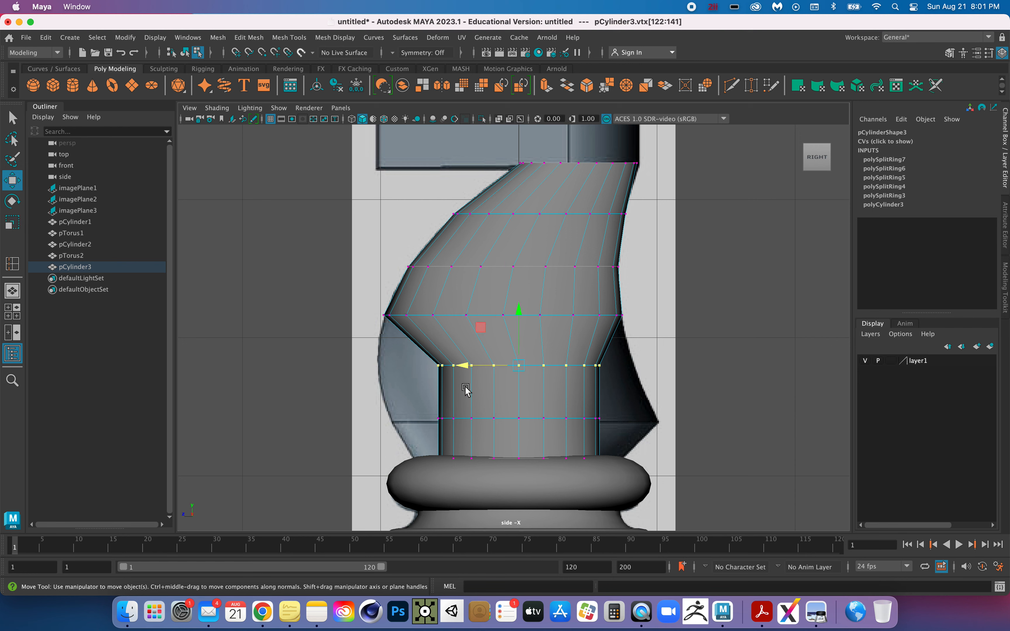
left_click_drag(464, 368, 456, 370)
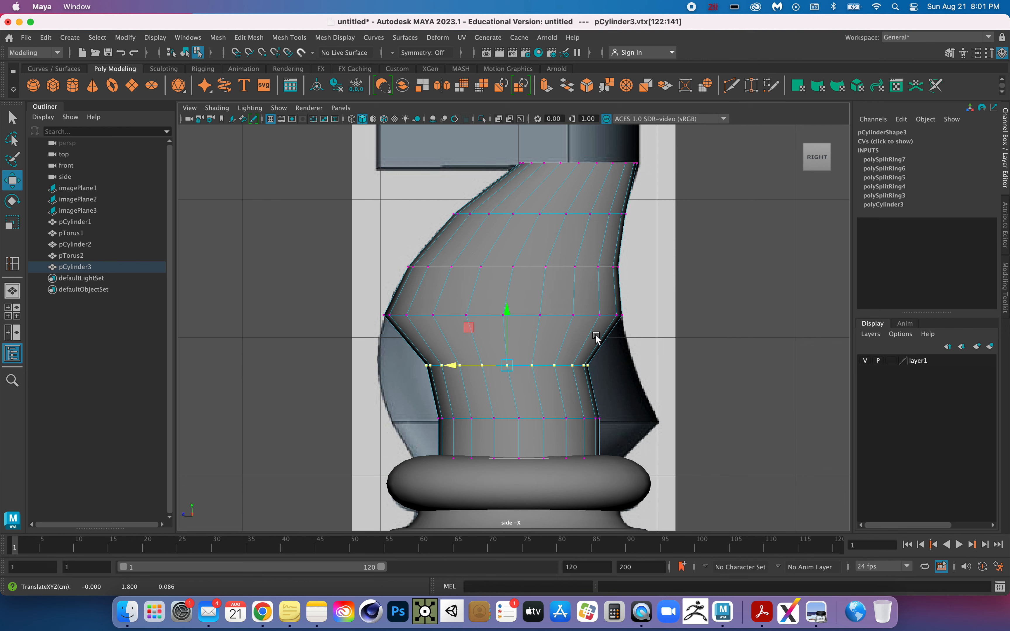
left_click(12, 222)
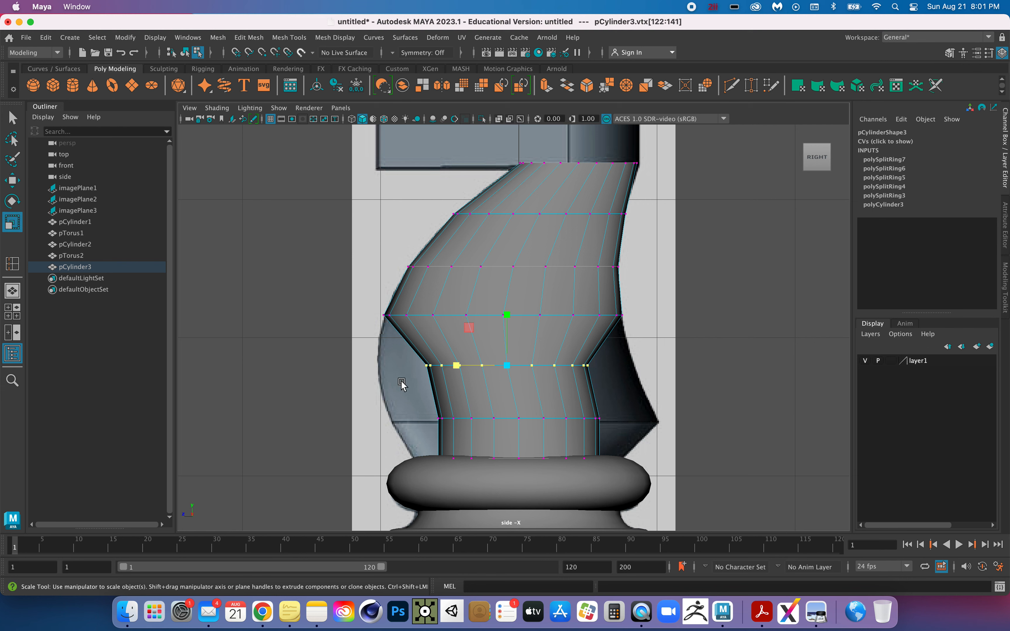
left_click_drag(457, 366, 427, 374)
Stretch the two lowest vertex rows in depth to follow the reference's inward taper above the base ring.
left_click_drag(430, 413, 617, 440)
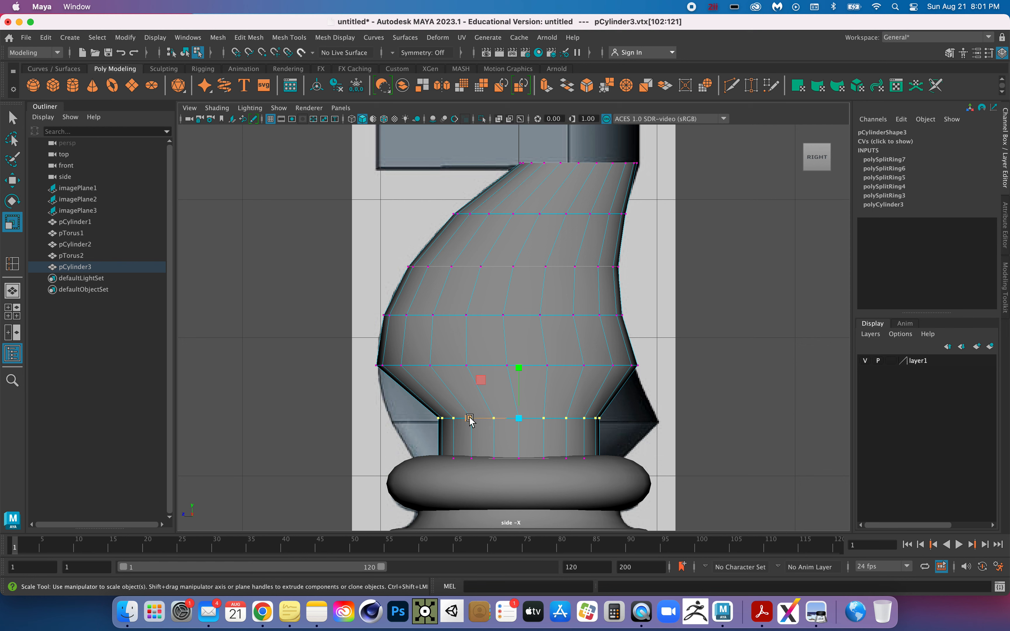
left_click_drag(467, 419, 437, 421)
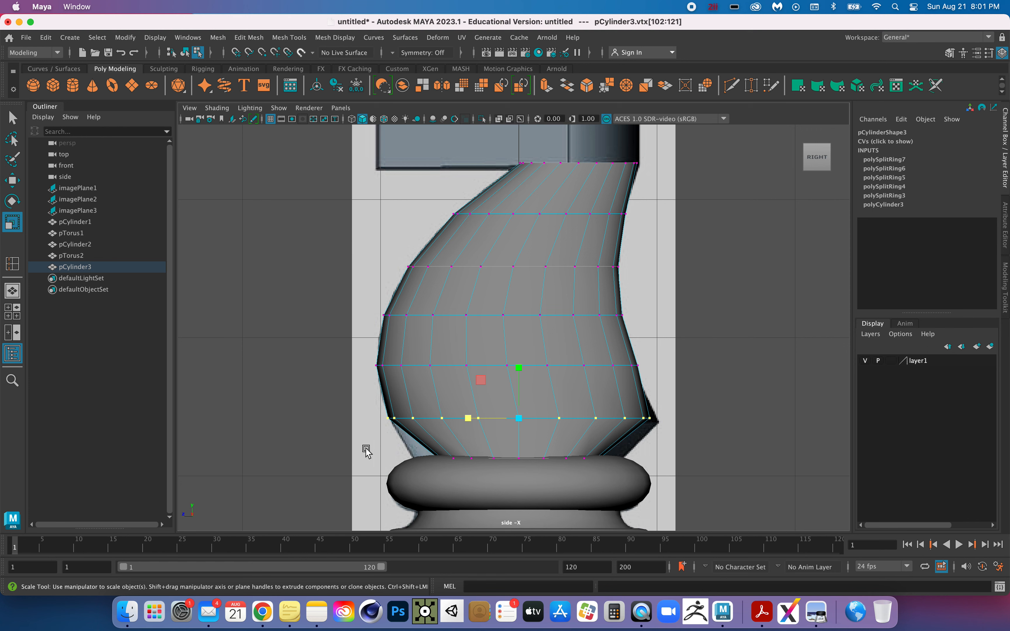
left_click_drag(366, 451, 644, 474)
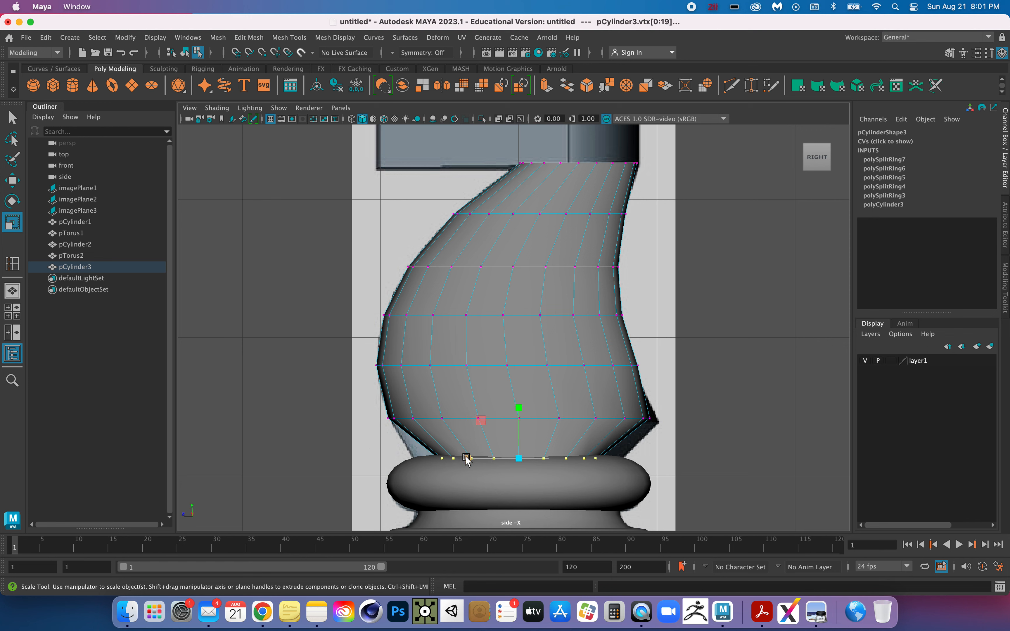
left_click_drag(466, 457, 452, 460)
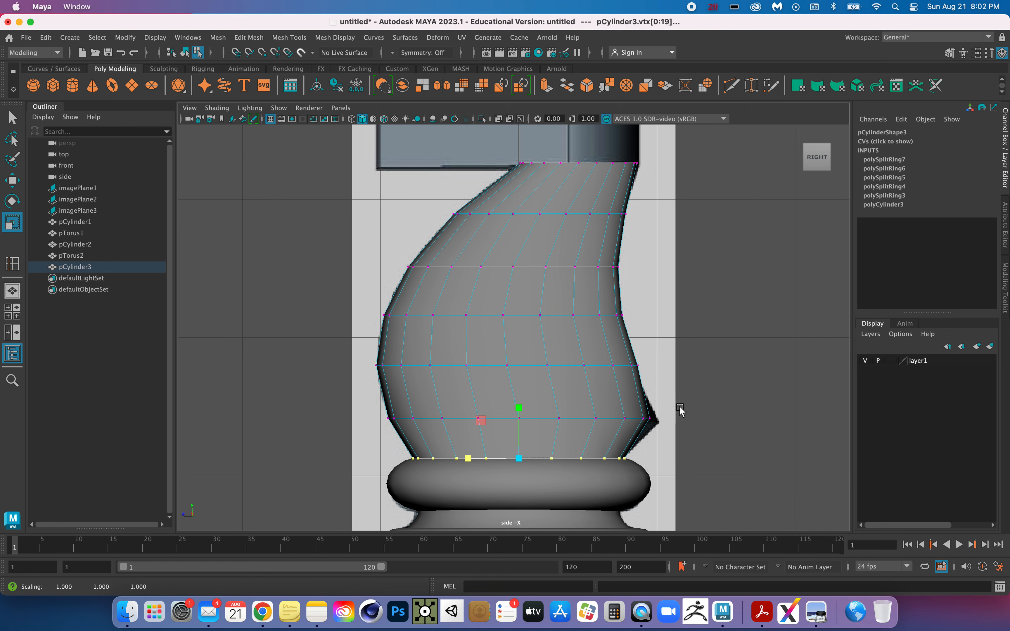
Pull the rear vertices of the second row from the bottom backward to the reference's pointed back corner, evening out their spacing.
left_click_drag(681, 407, 575, 424)
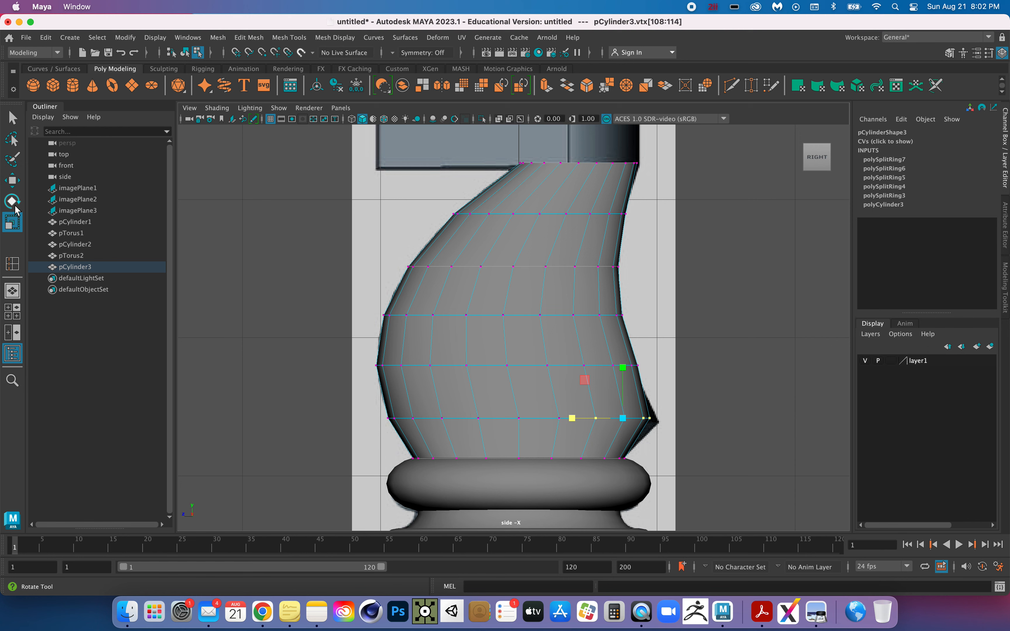
left_click(12, 180)
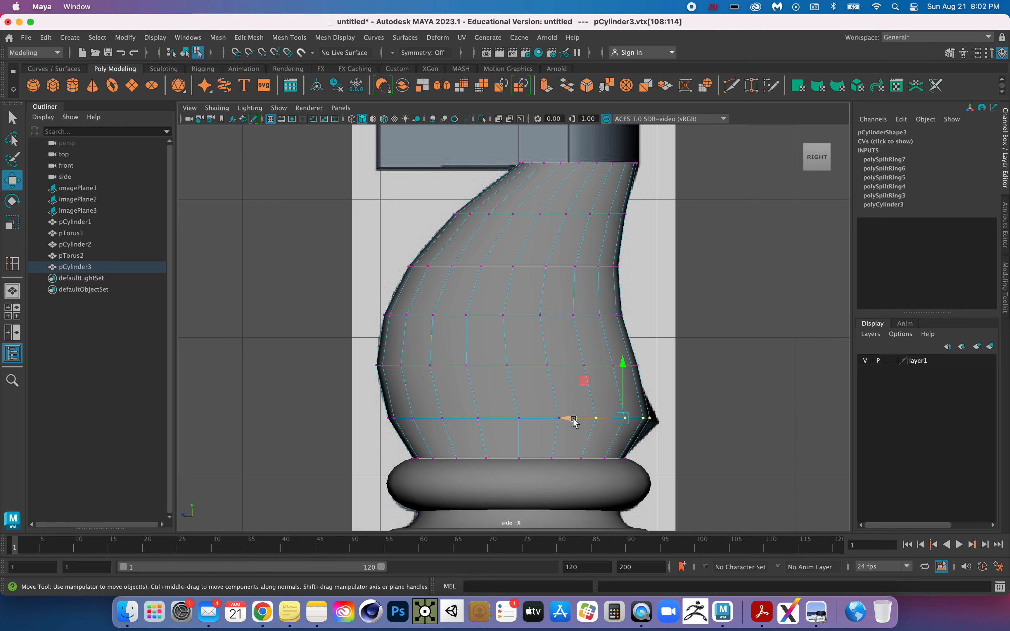
left_click_drag(573, 419, 579, 420)
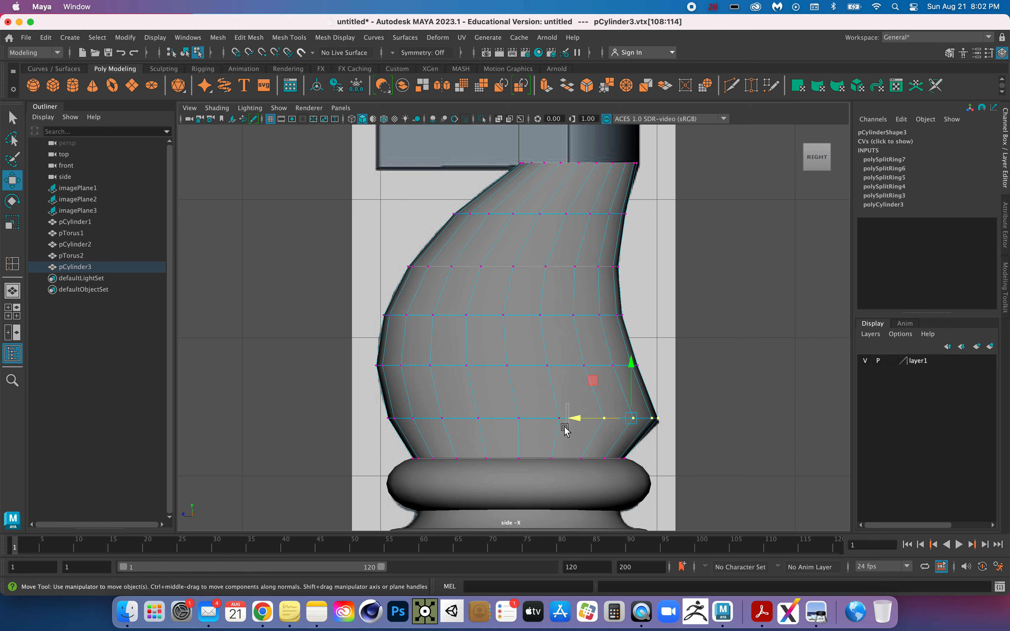
left_click(547, 425)
left_click_drag(506, 419, 509, 419)
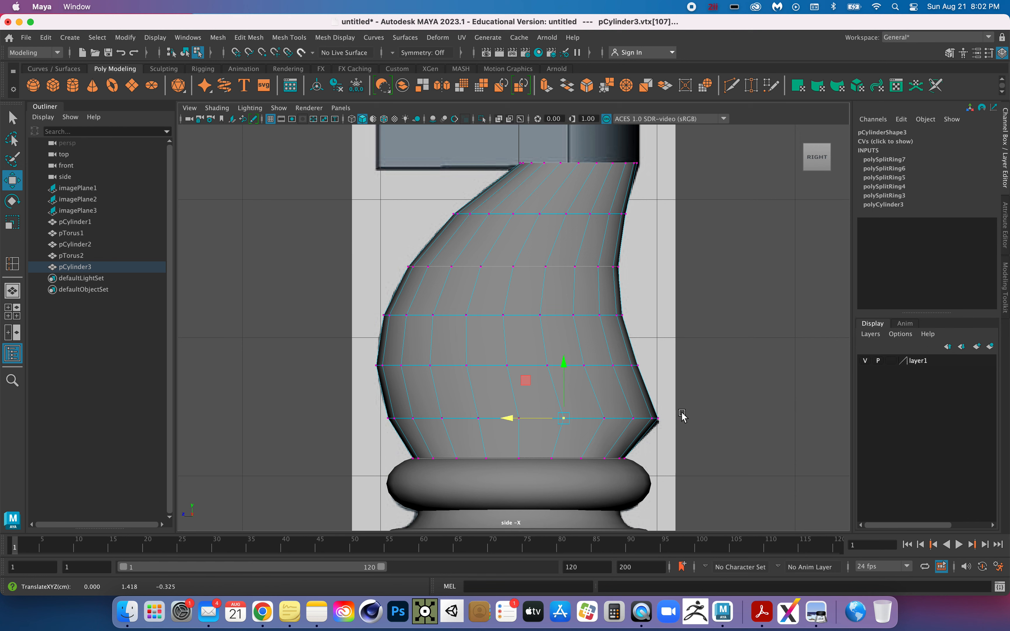
Lower the entire second vertex row from the bottom slightly to the height of the reference's back corner, and deselect it.
left_click_drag(685, 413, 378, 435)
left_click_drag(522, 363, 523, 367)
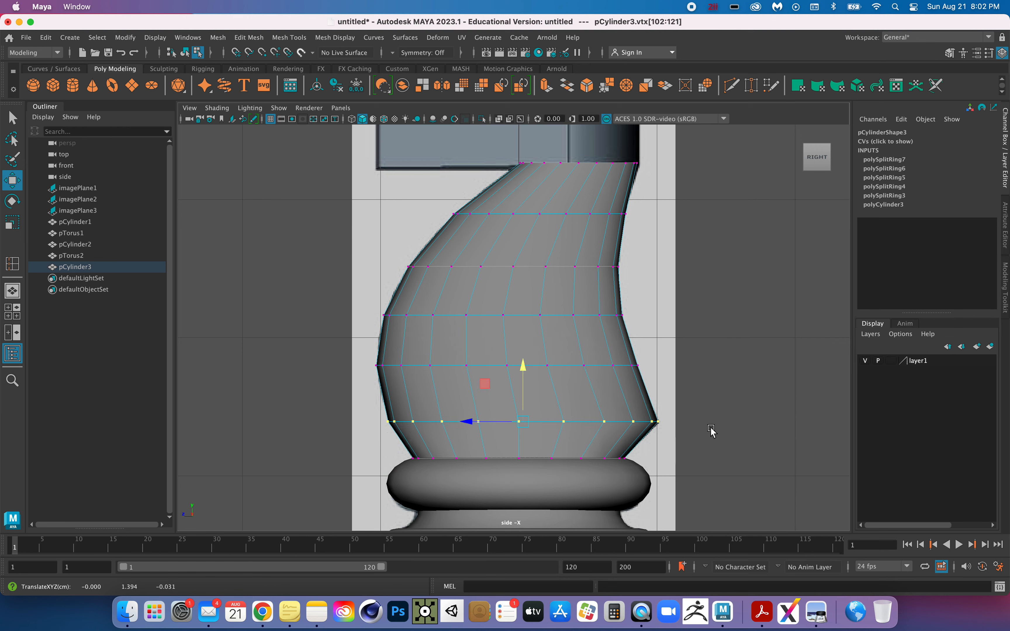
left_click(322, 439)
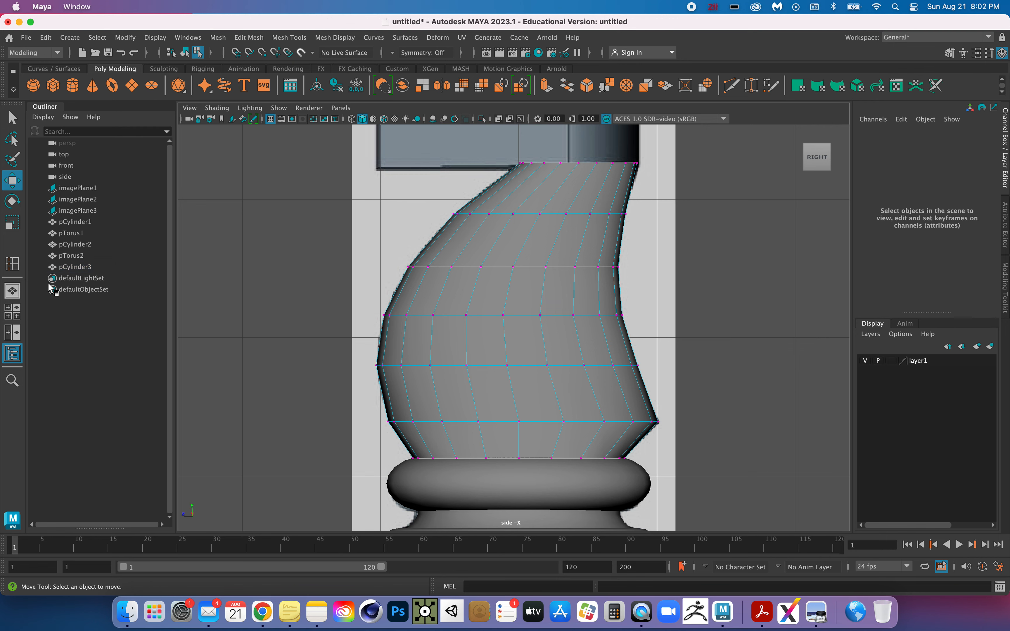
Examine the neck's silhouette in the perspective view with the reference layer hidden, restore the layer, and frame the whole piece in the side and front views.
left_click(15, 314)
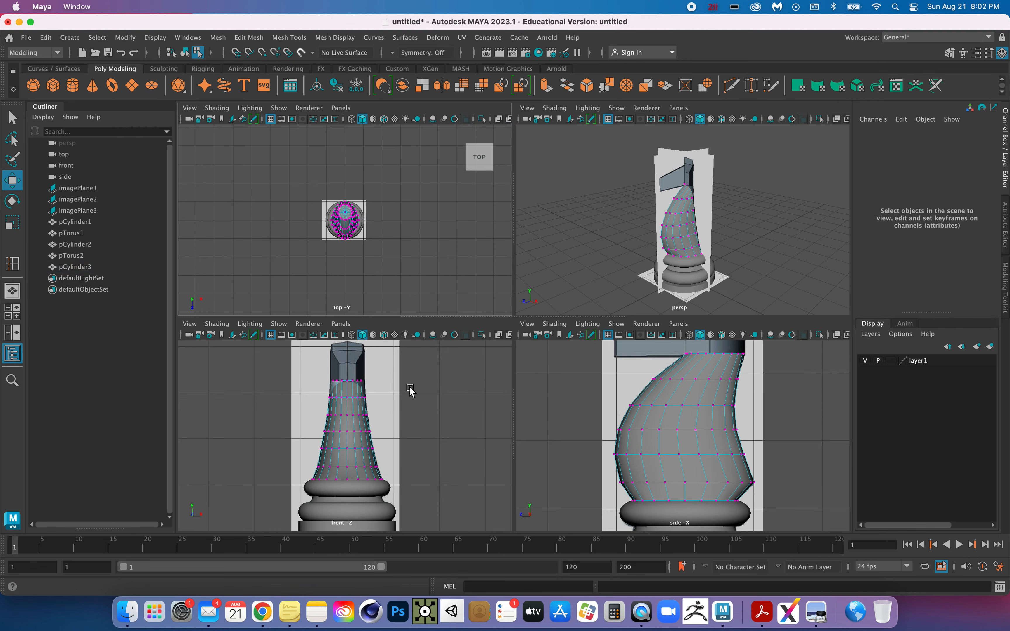
key("space")
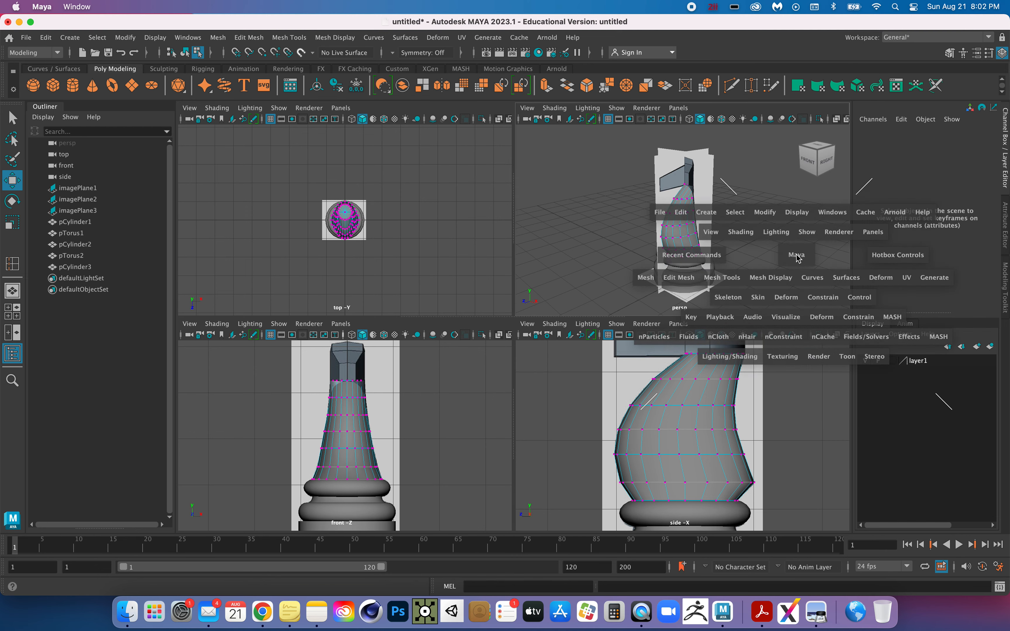
left_click(864, 361)
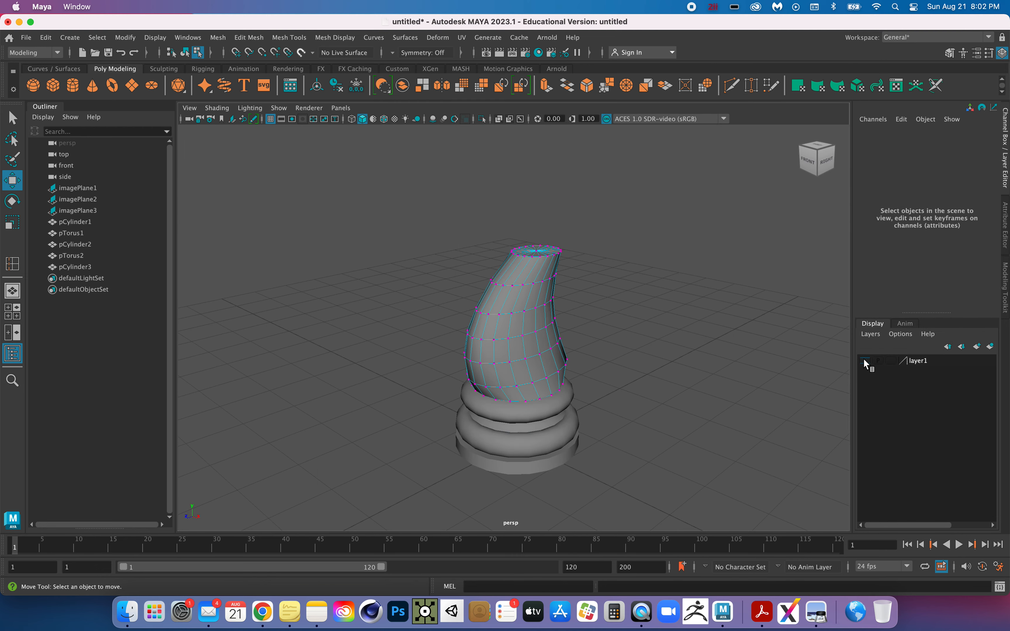
left_click_drag(651, 381, 864, 371, "alt")
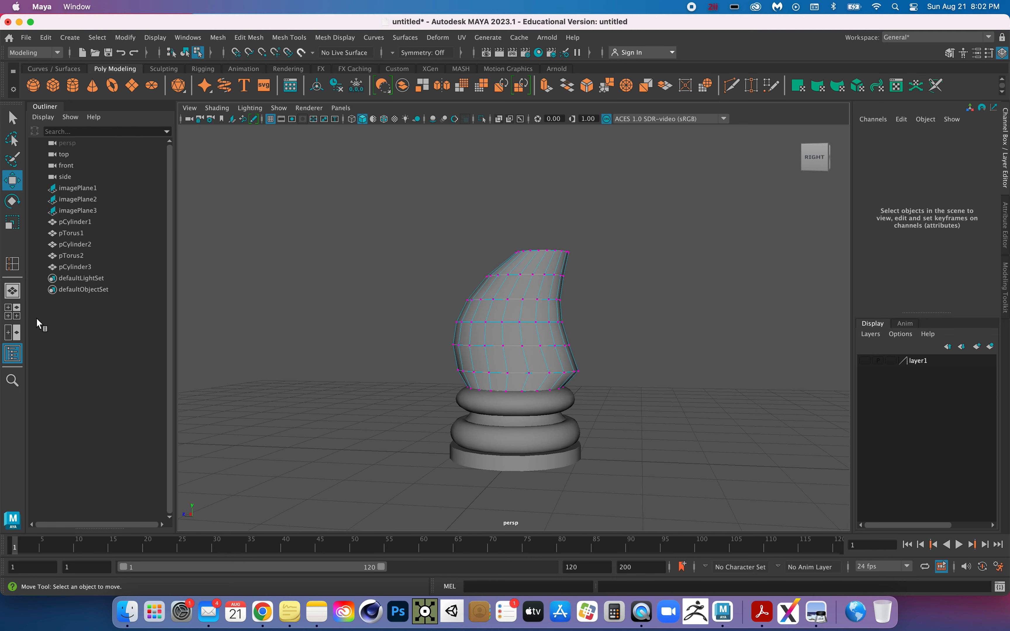
left_click(13, 312)
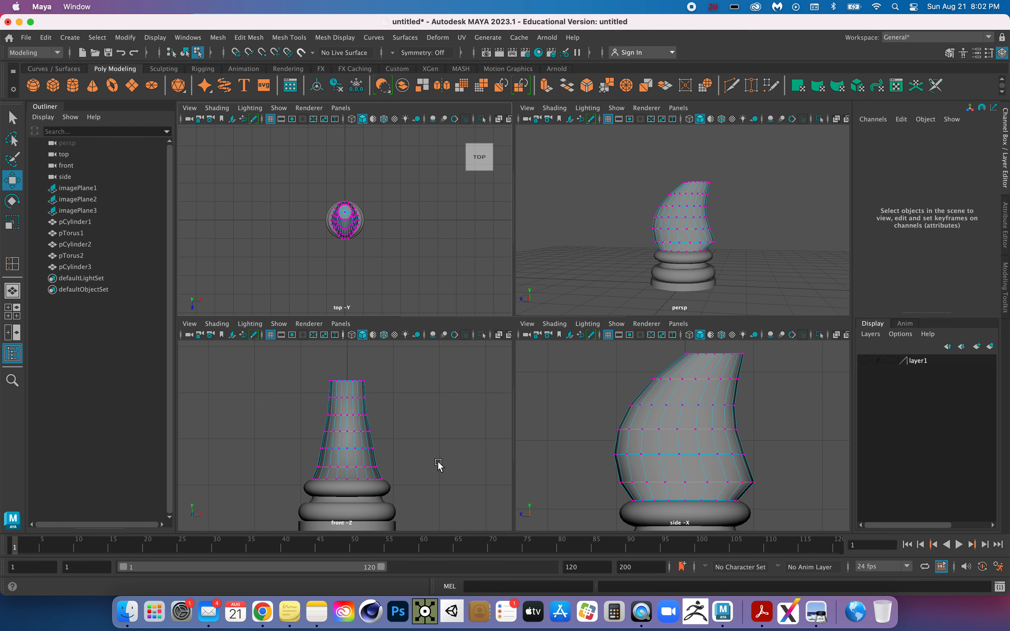
left_click(864, 361)
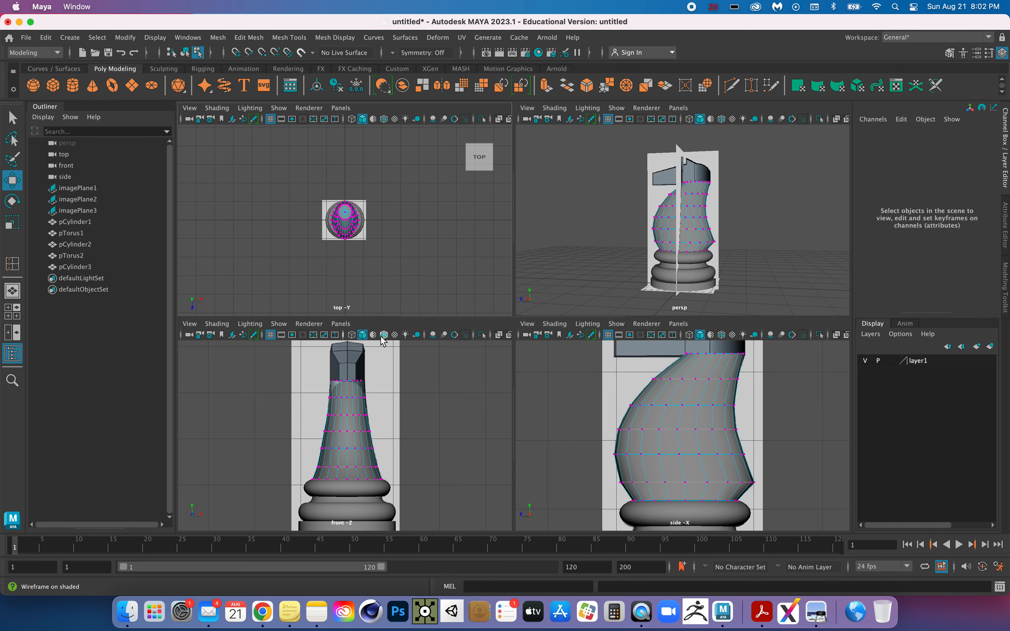
key("a")
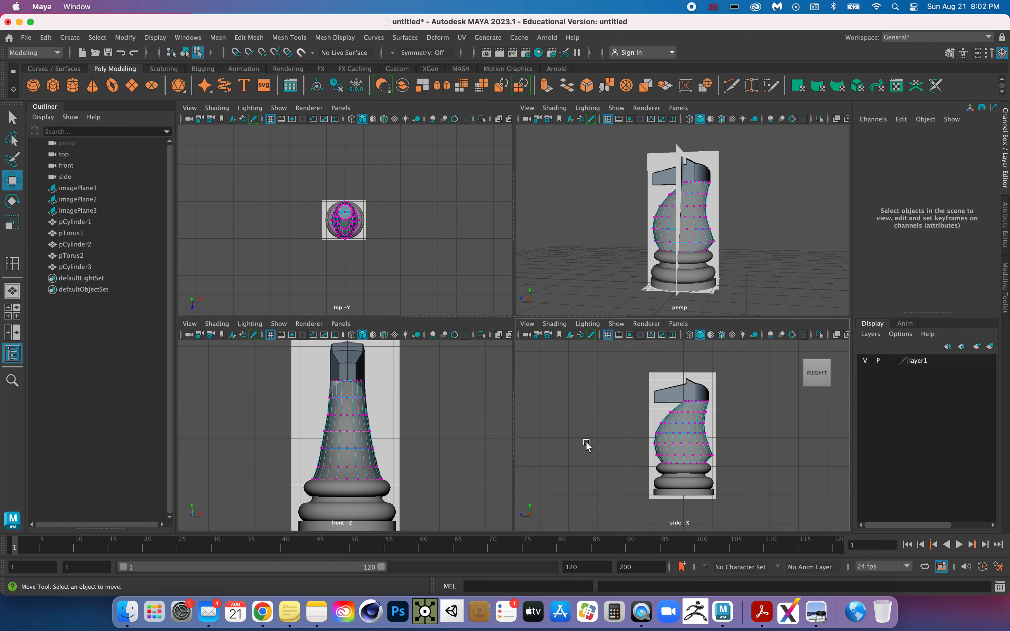
scroll(586, 446, "up", 3)
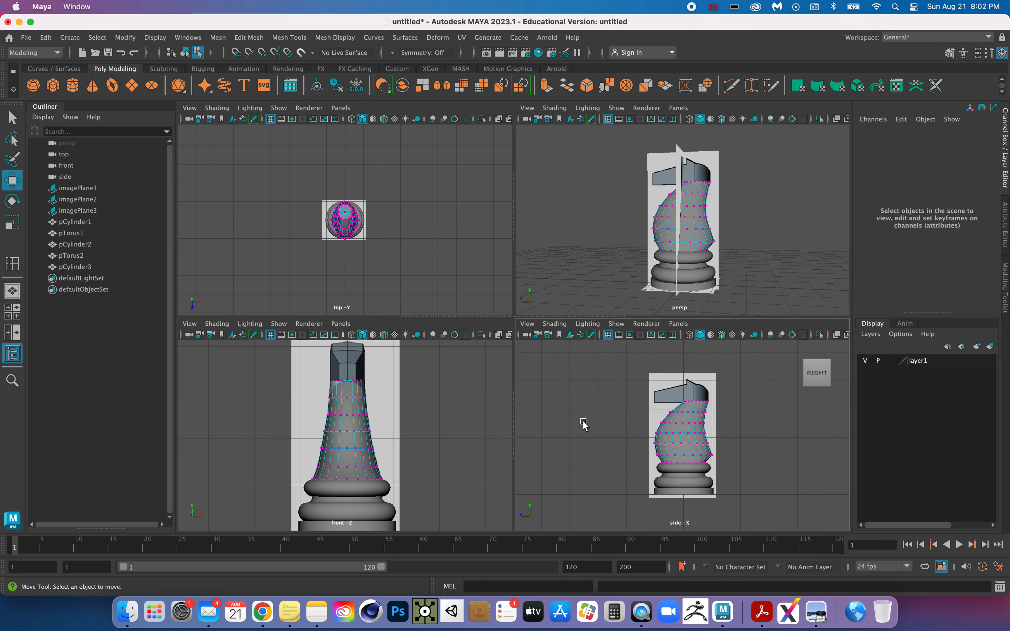
scroll(449, 429, "down", 1)
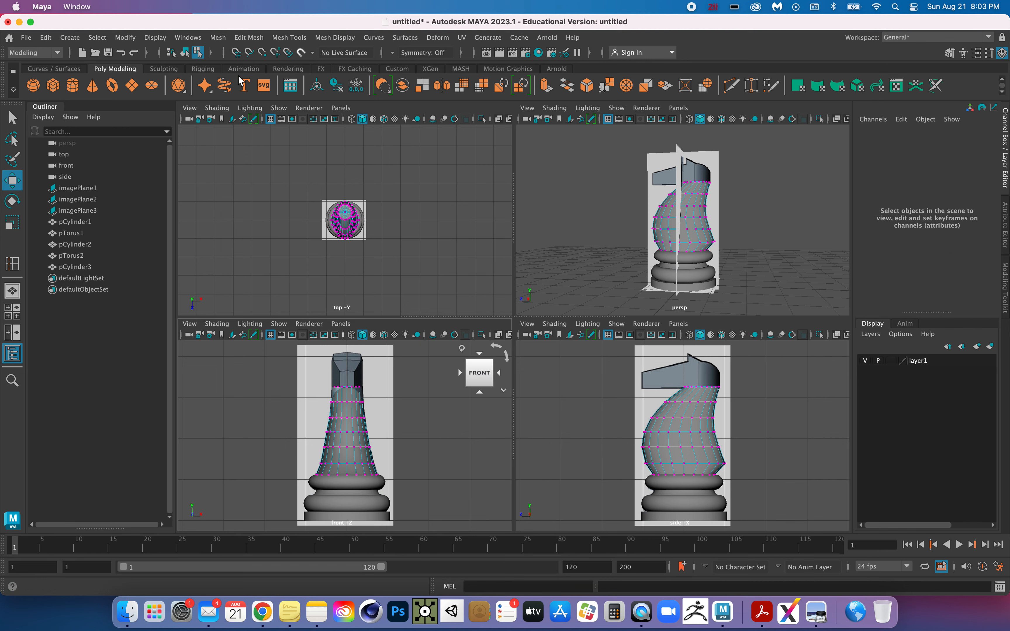
left_click(56, 88)
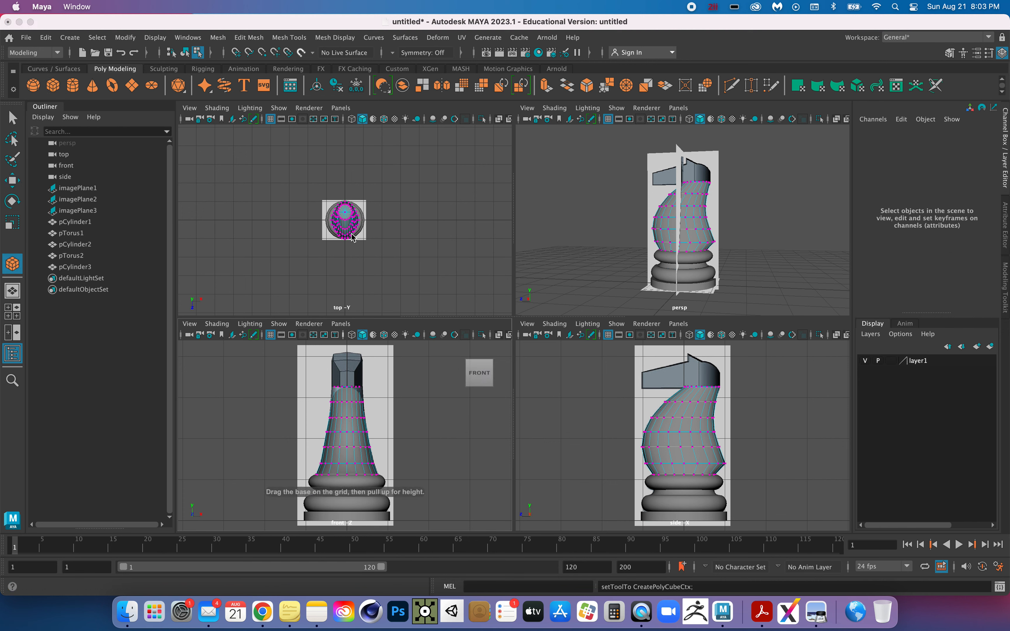
left_click_drag(389, 221, 421, 224)
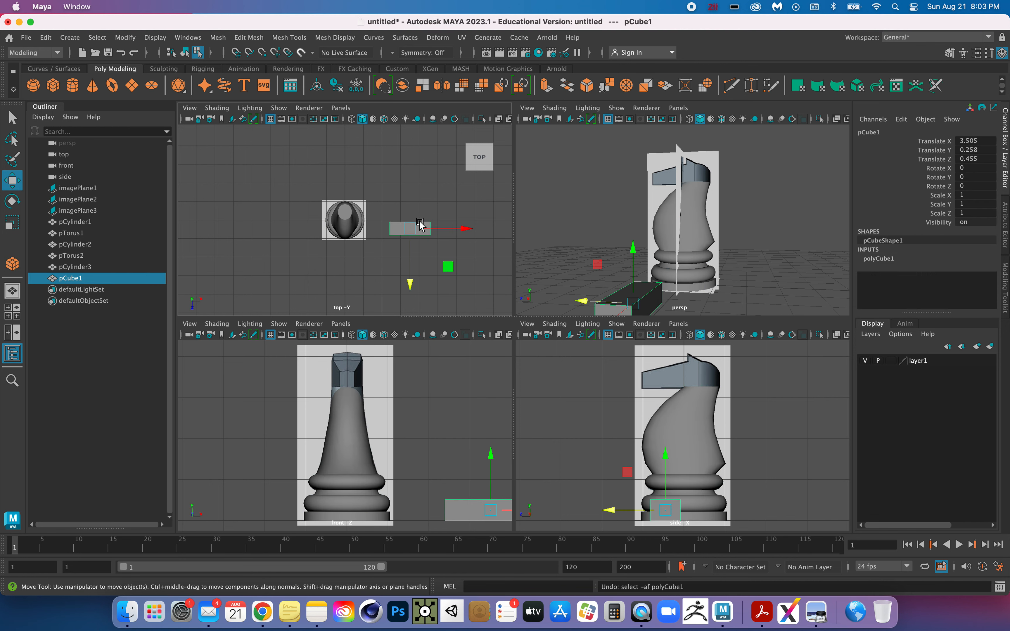
left_click(411, 231)
key("Delete")
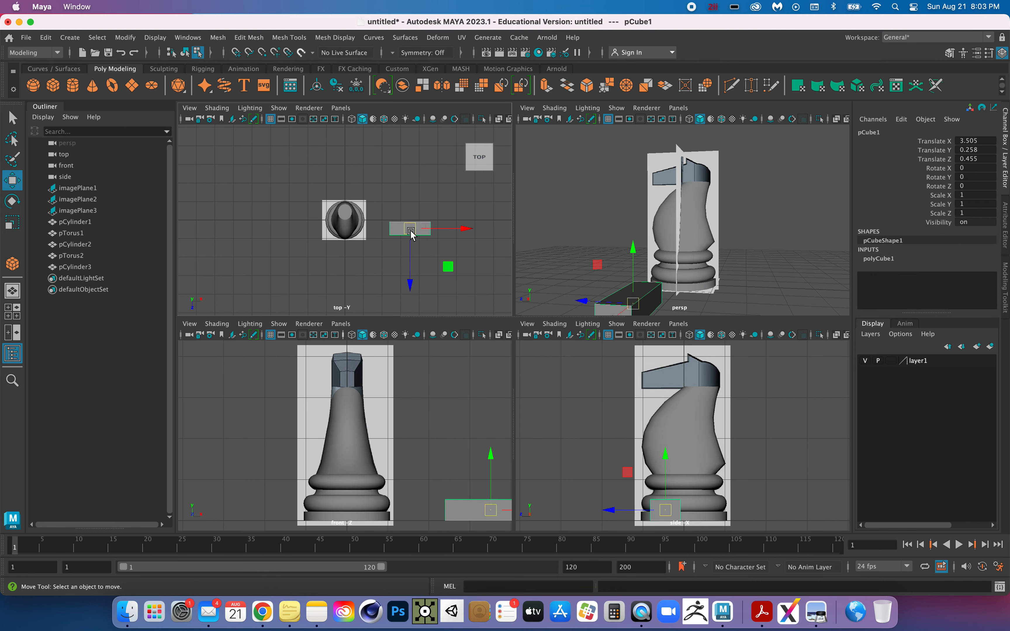
key("backslash")
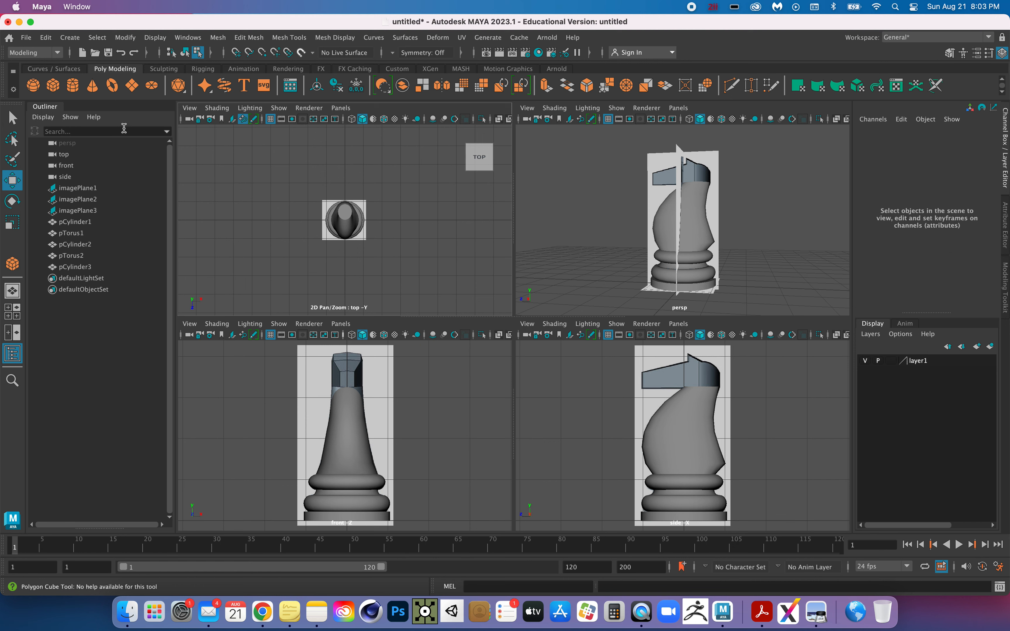
Create a polygon cube beside the knight, about 0.64 wide, 0.66 high and 1.79 deep.
left_click(53, 85)
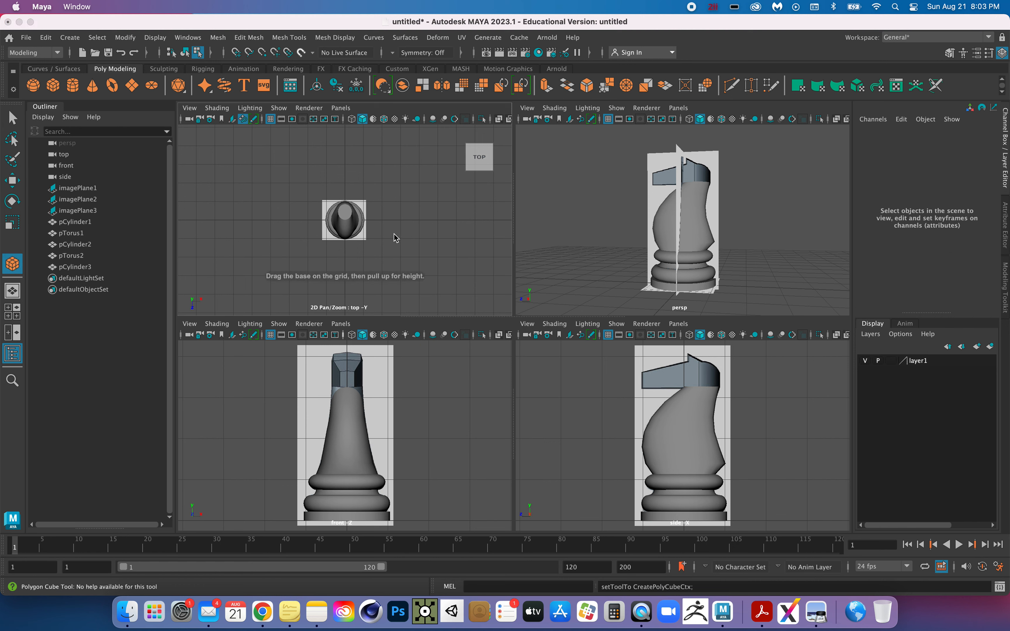
mouse_move(393, 234)
left_mouse_down()
mouse_move(413, 209)
mouse_move(405, 203)
left_mouse_up()
left_click_drag(404, 202, 405, 202)
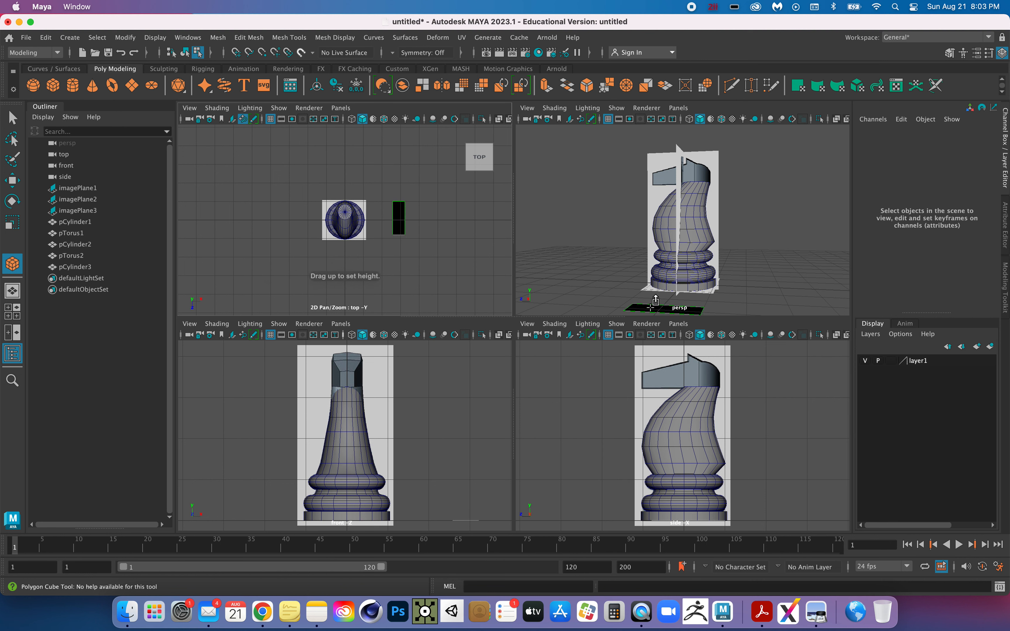
left_click(649, 295)
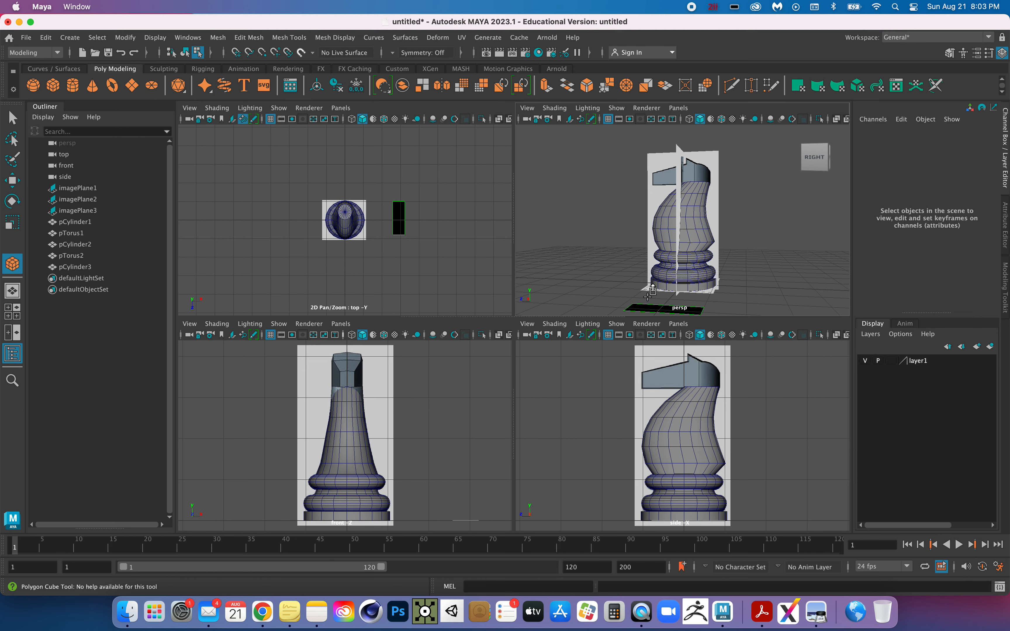
left_click_drag(648, 299, 668, 287, "alt")
scroll(651, 310, "down", 4)
scroll(651, 309, "down", 2)
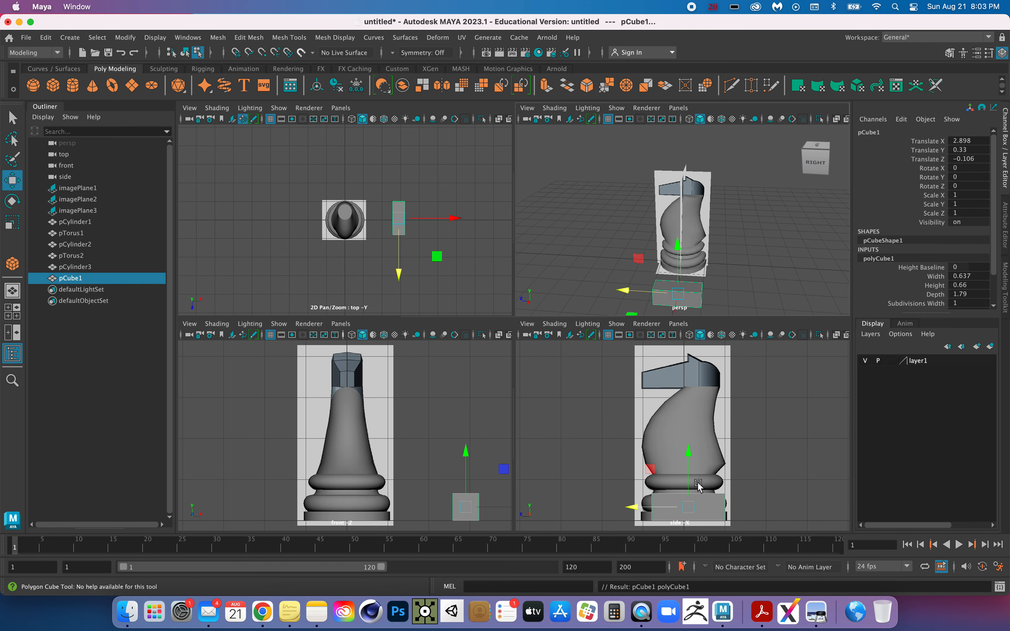
Raise the cube to the reference head's height, about 3.571 in Y, and stretch its depth to a scale of about 1.078 to match the head's length.
left_click_drag(692, 455, 689, 320)
left_click_drag(636, 375, 629, 374)
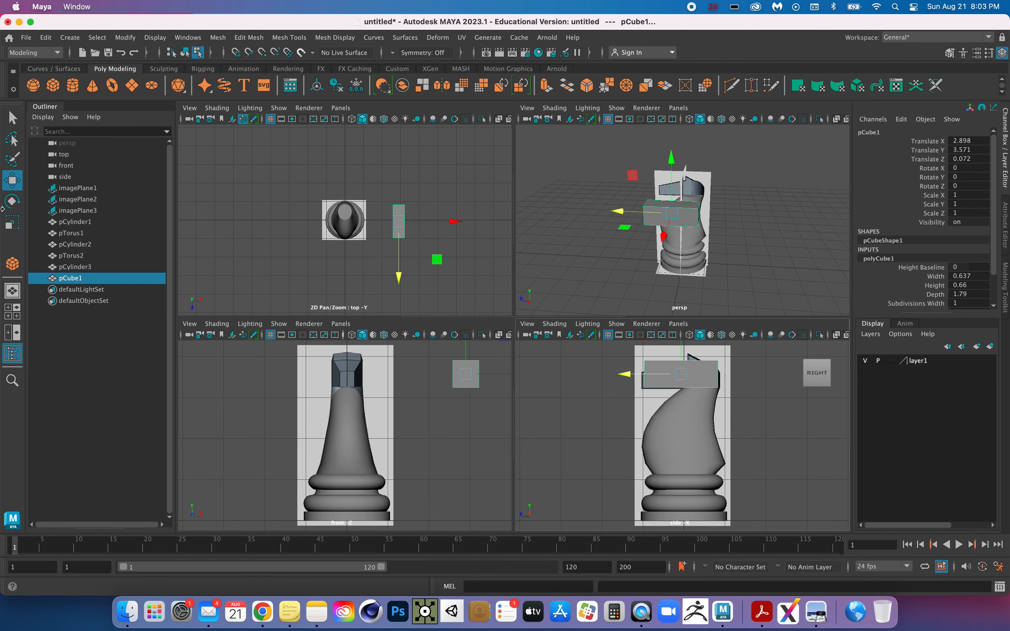
left_click(14, 224)
left_click_drag(630, 375, 627, 379)
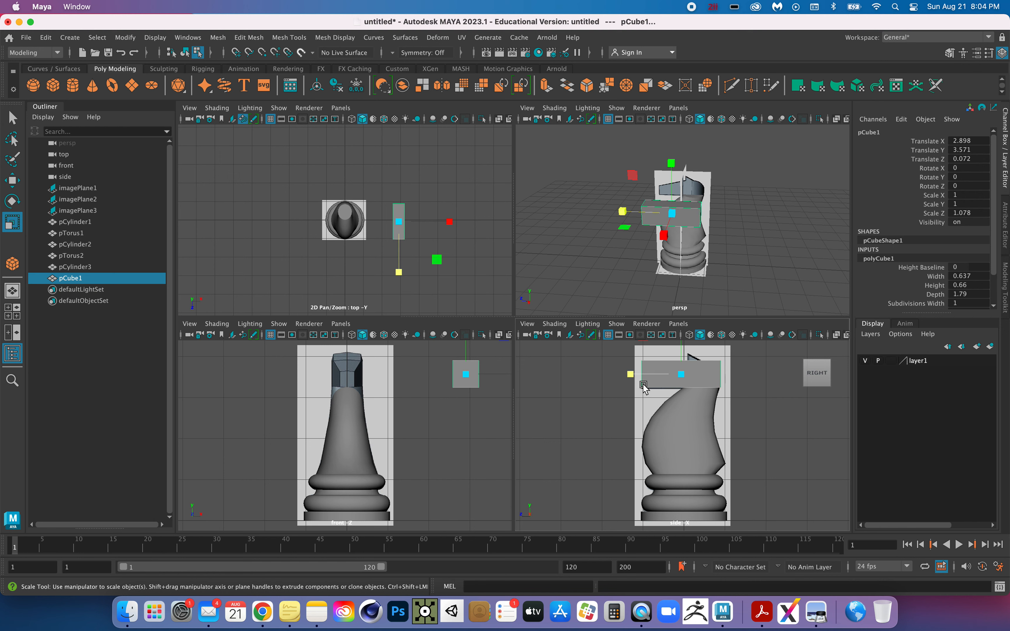
Fit the cube's height and vertical position to the reference head in the side view, with Scale Y about 0.991 and Translate Y about 3.544.
key("space")
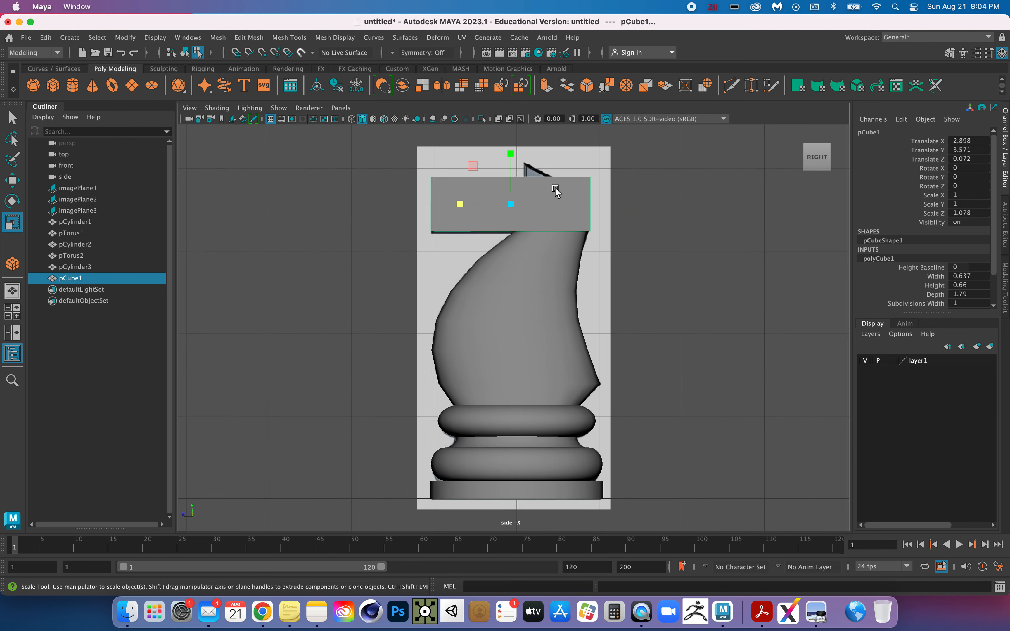
mouse_move(508, 153)
left_mouse_down()
mouse_move(509, 186)
mouse_move(511, 142)
left_mouse_up()
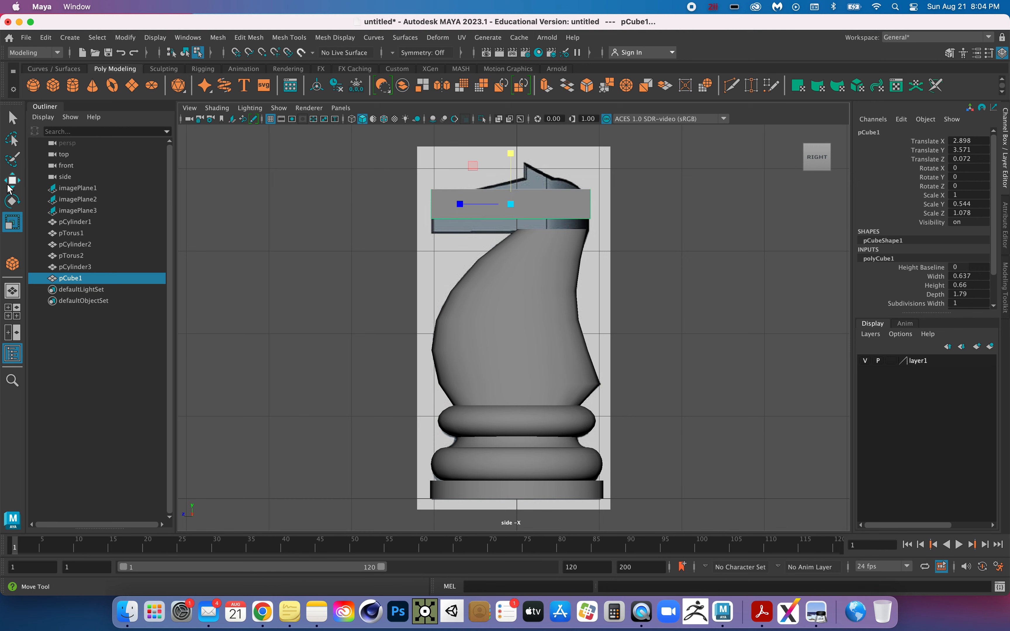
key("w")
left_click_drag(511, 148, 510, 159)
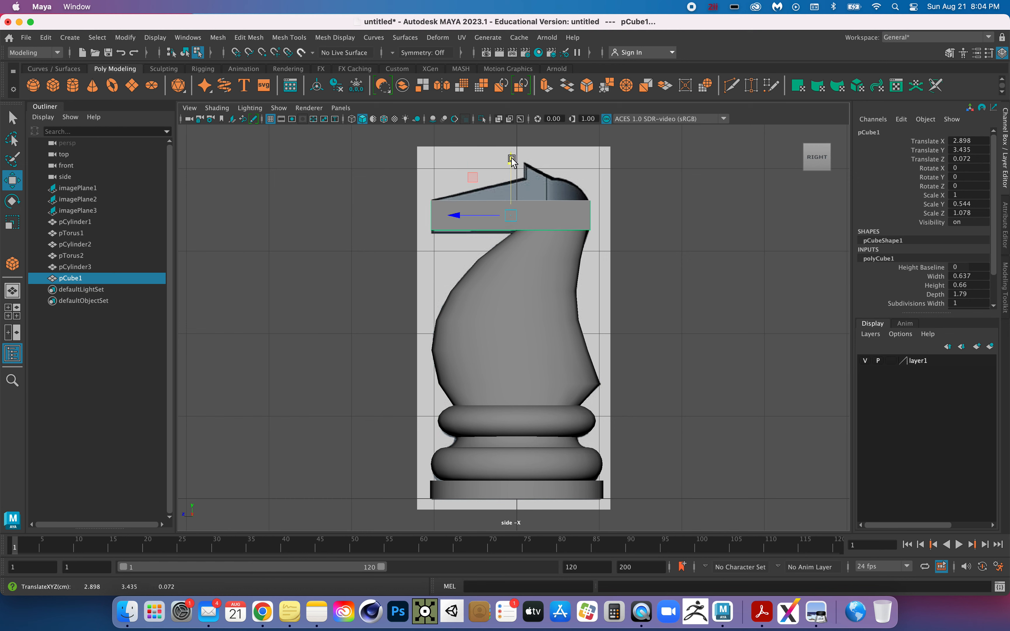
left_click(13, 223)
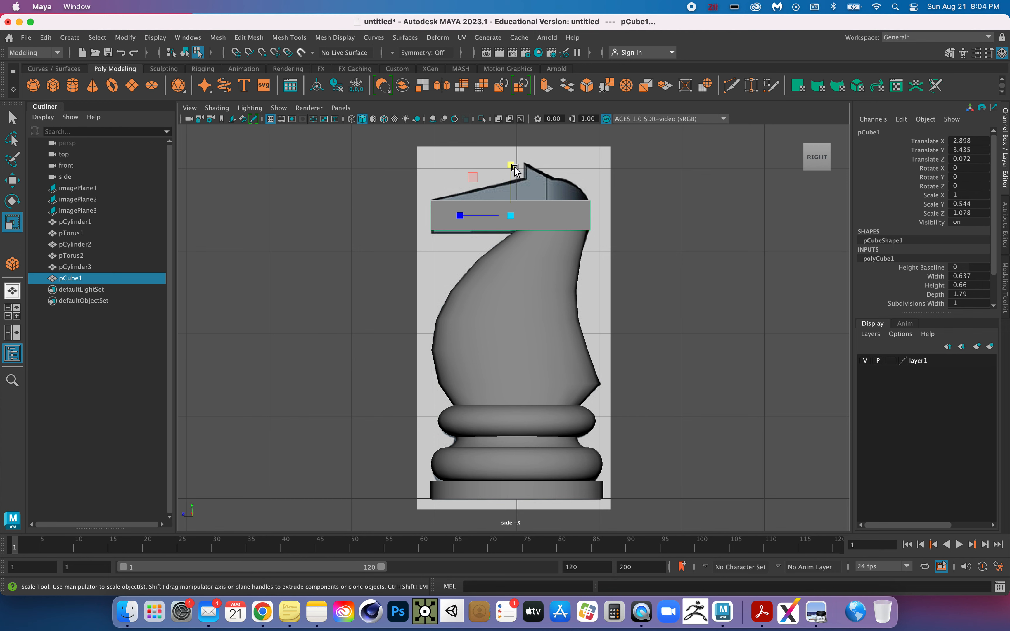
left_click_drag(511, 168, 511, 160)
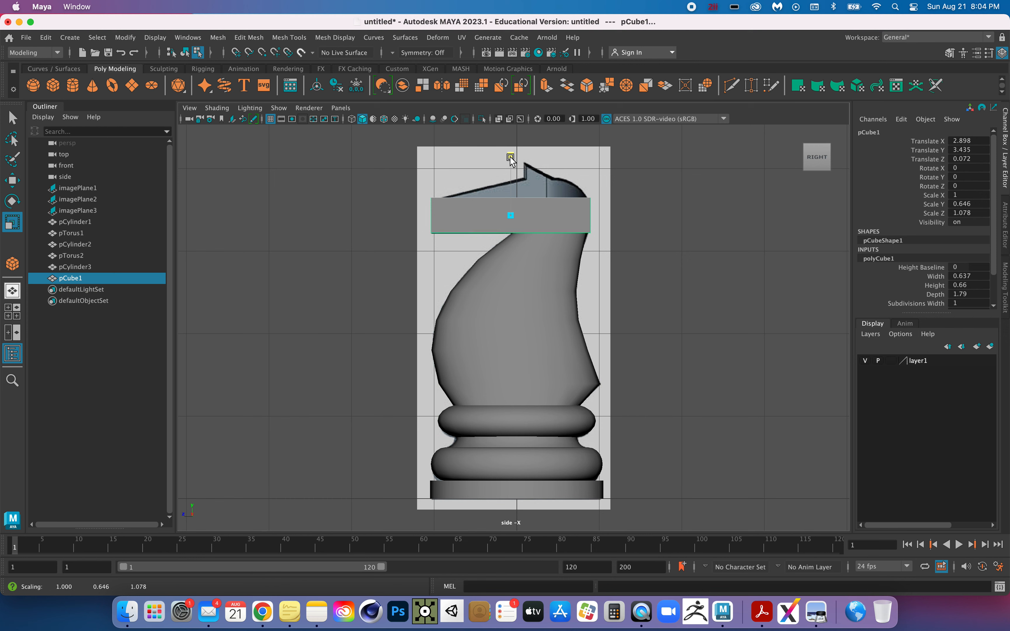
left_click_drag(511, 158, 511, 159)
mouse_move(510, 164)
left_mouse_down()
mouse_move(511, 139)
mouse_move(514, 158)
left_mouse_up()
left_click(12, 180)
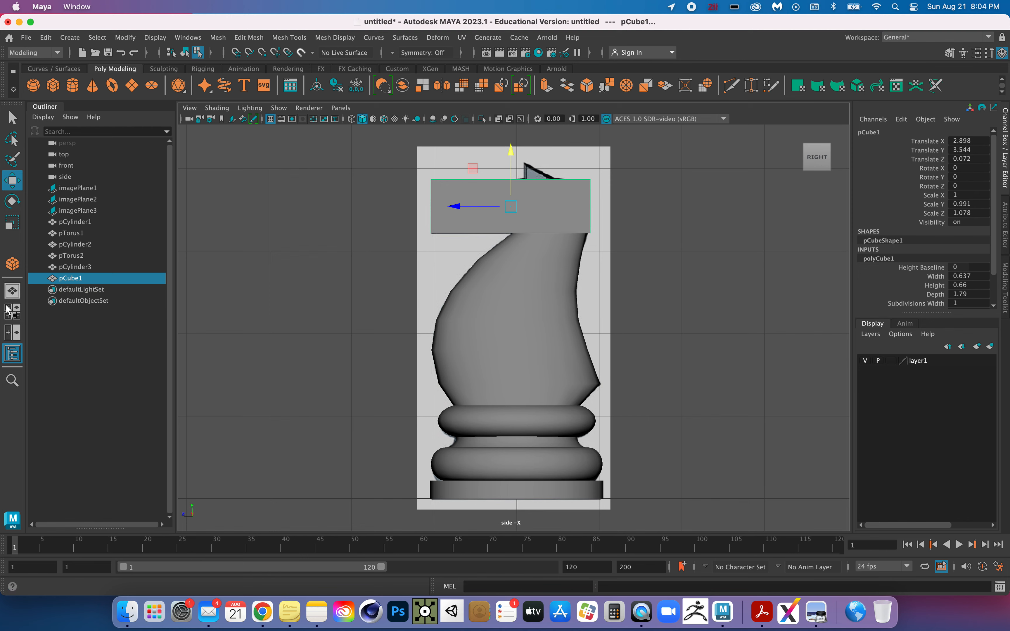
Move the cube sideways onto the knight's head in the front view, and set its Translate X and Translate Z to 0.
left_click(13, 314)
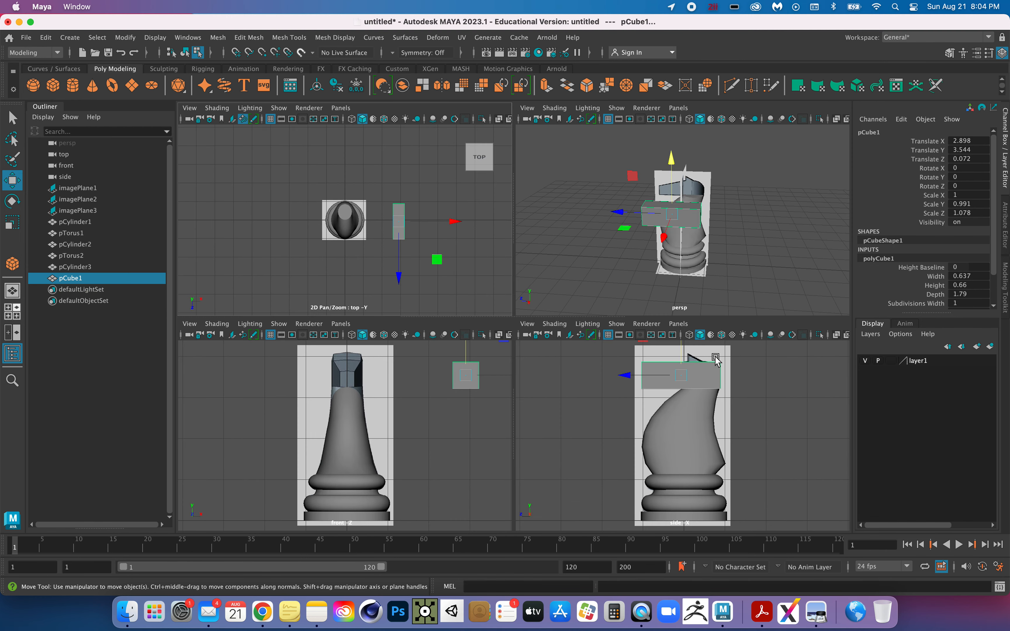
key("space")
left_click_drag(807, 207, 573, 218)
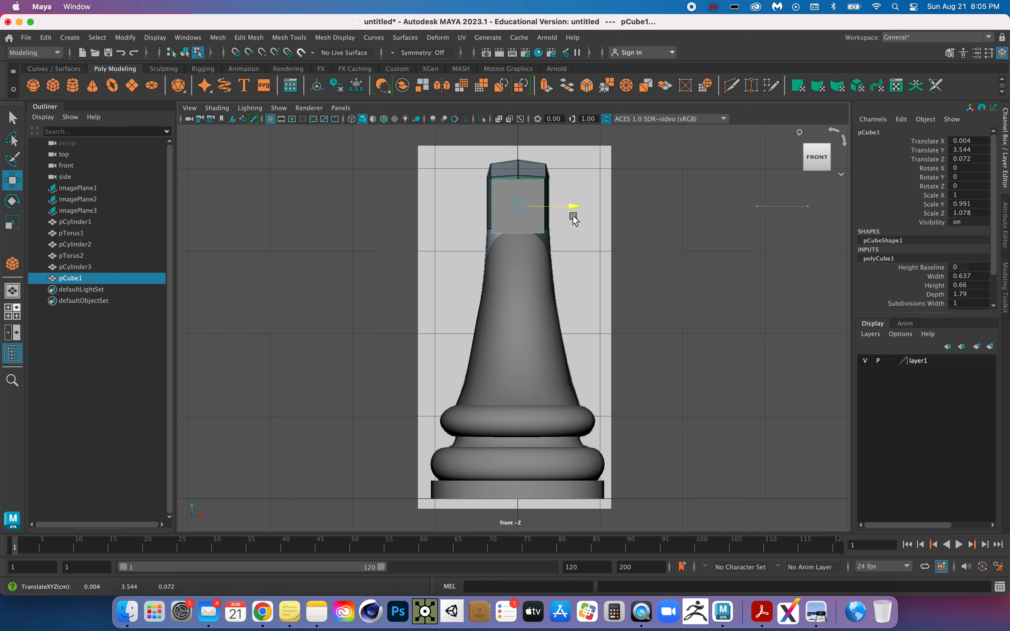
double_click(970, 141)
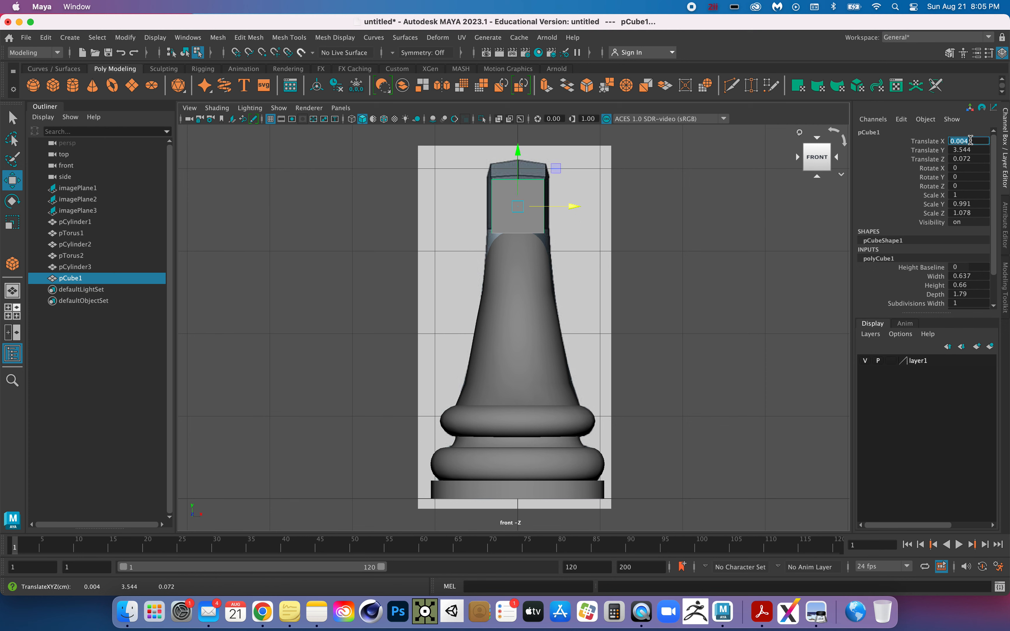
type("0")
double_click(966, 159)
type("0")
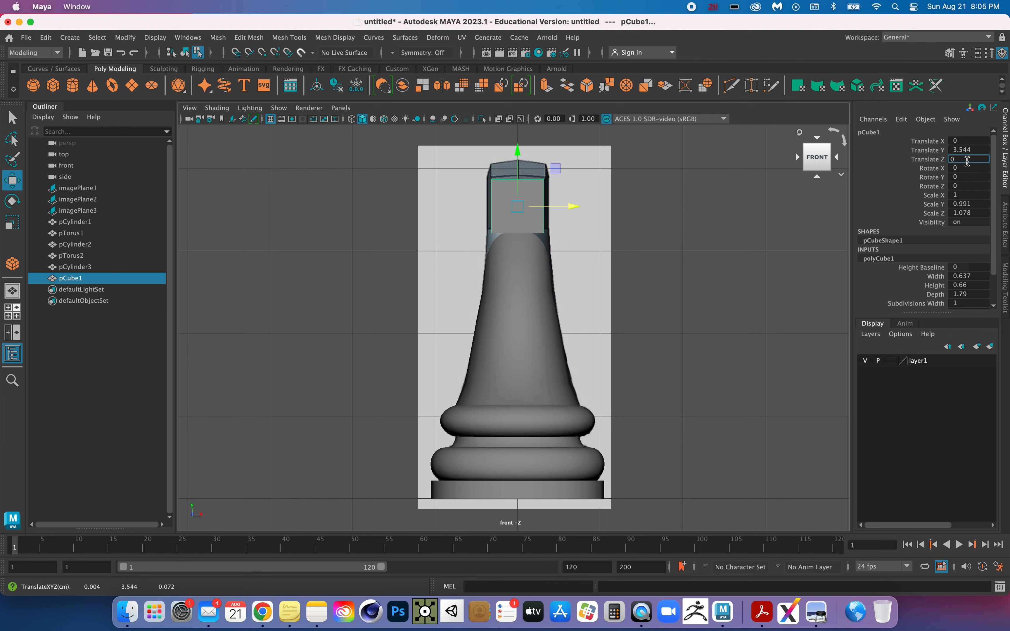
left_click(678, 252)
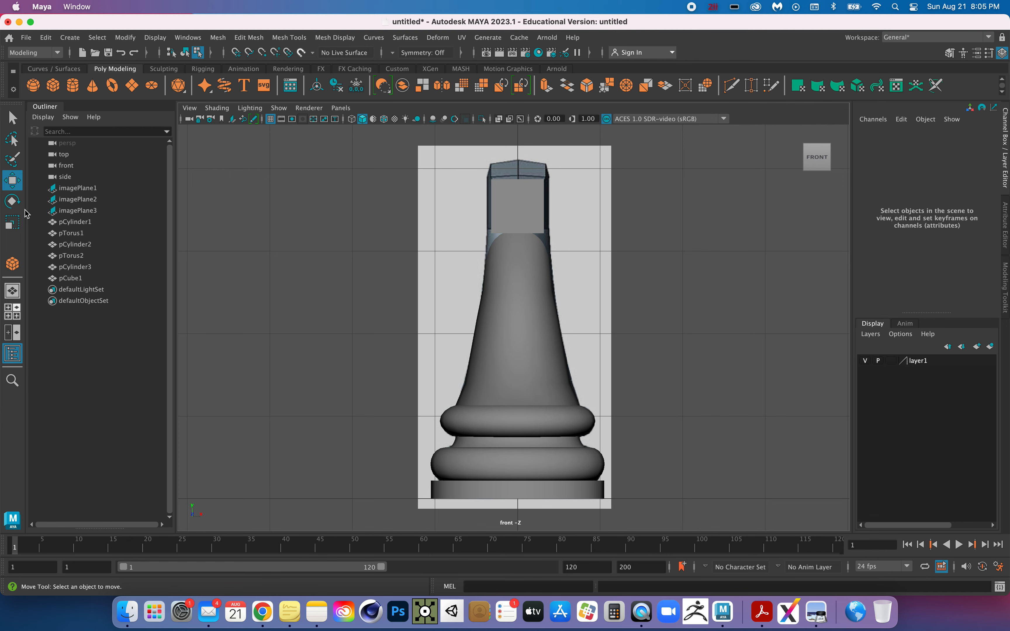
Move the cube forward to about 0.075 in Z in the side view, aligning its front face with the reference muzzle.
left_click(12, 315)
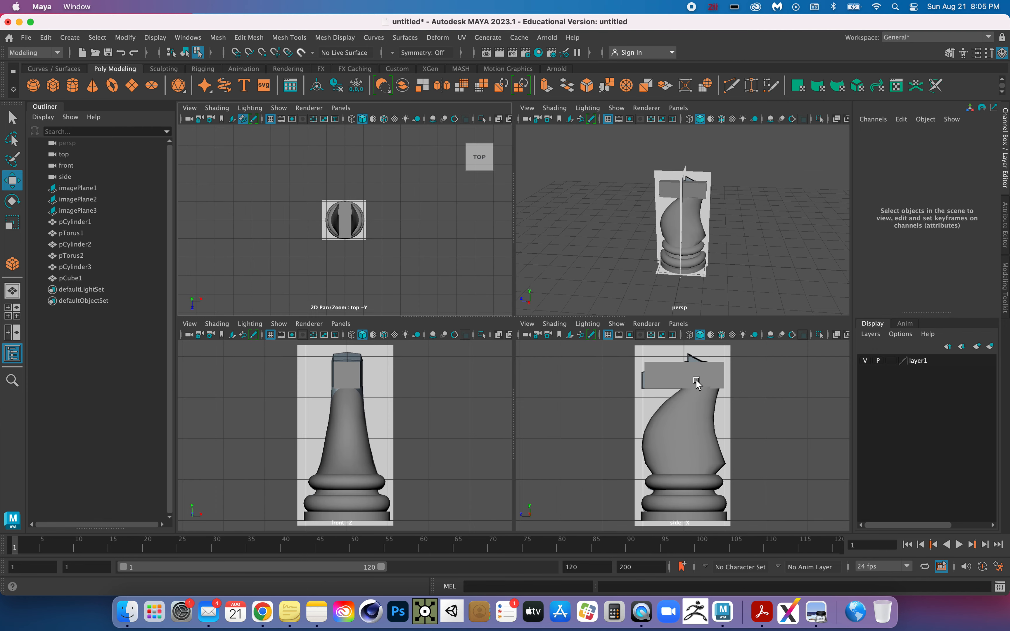
key("space")
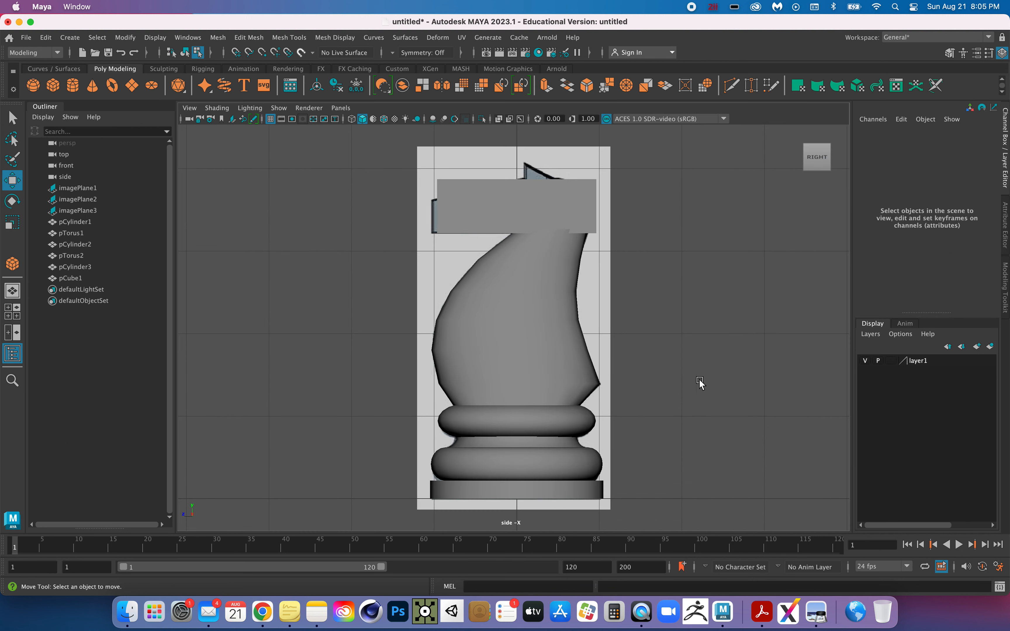
left_click(482, 190)
right_click(313, 236)
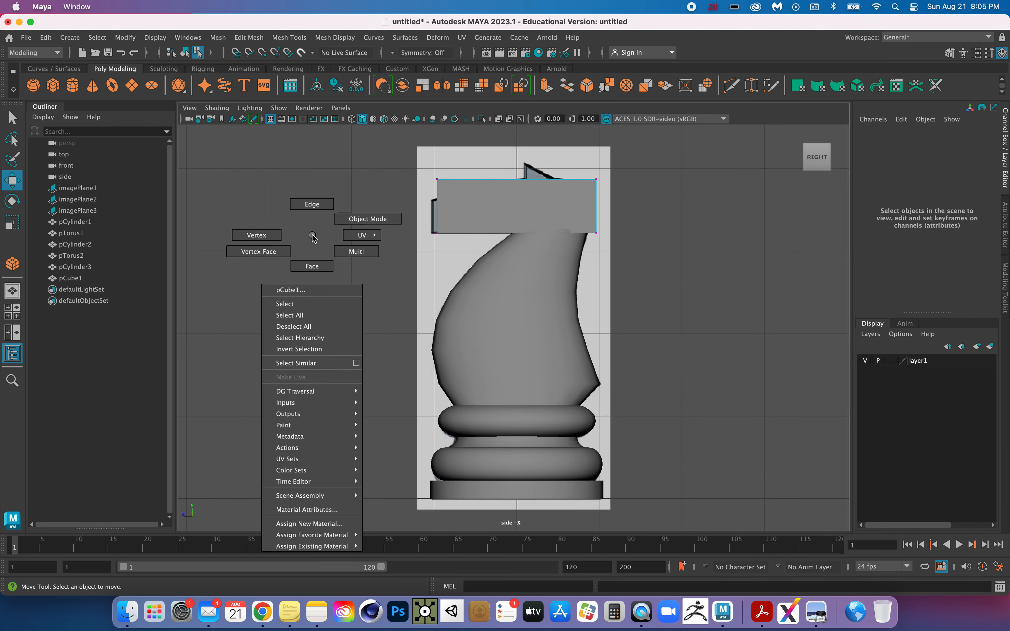
left_click(341, 218)
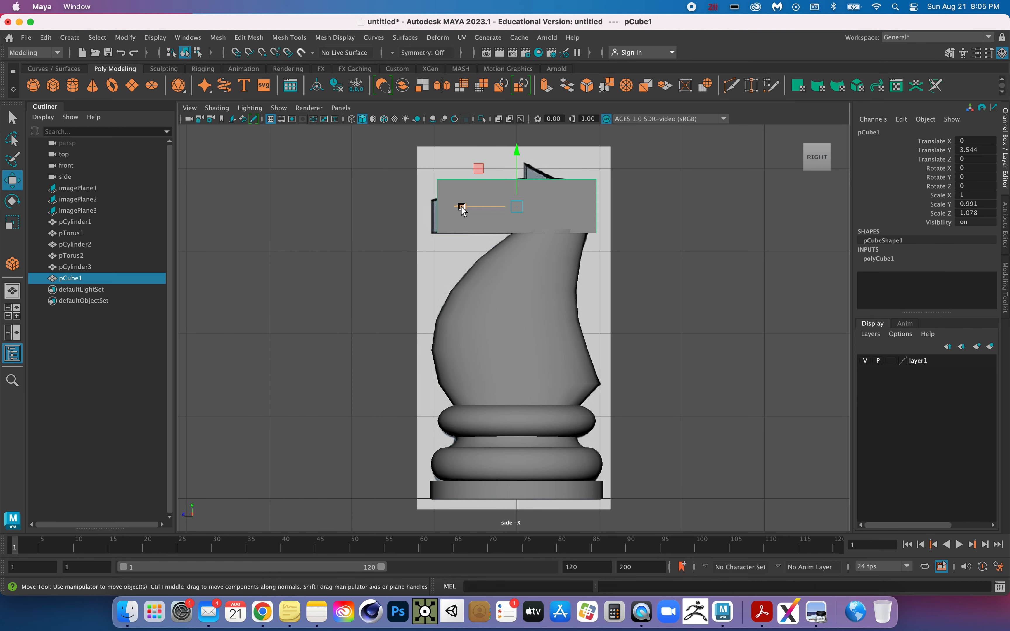
left_click_drag(461, 206, 455, 206)
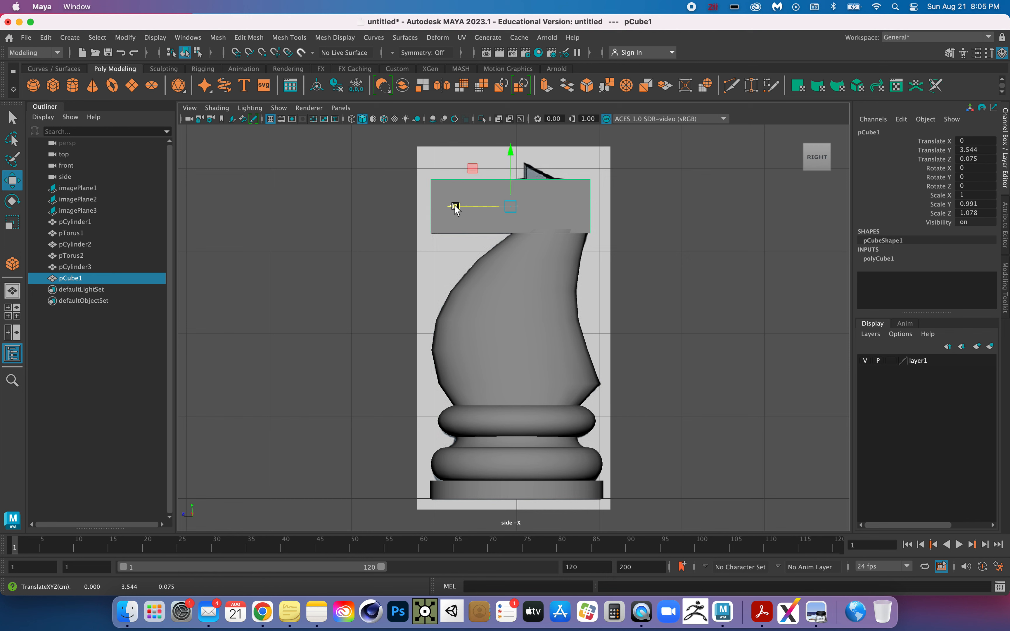
Insert two vertical edge loops around the head cube in the side view, at the back and front of the reference ear.
left_click(273, 160)
left_click(275, 37)
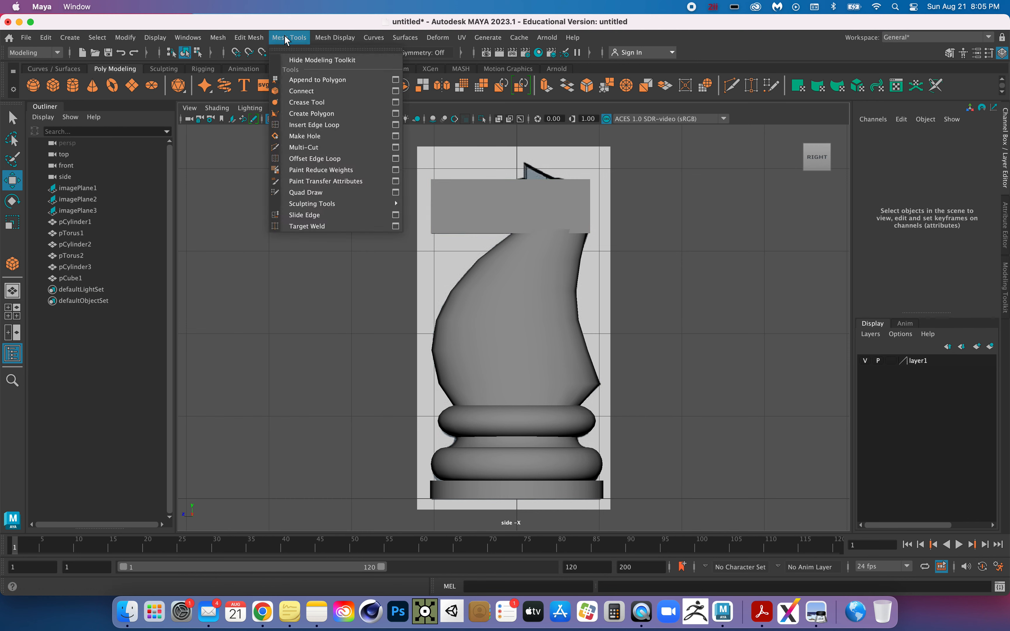
left_click(311, 123)
left_click(473, 207)
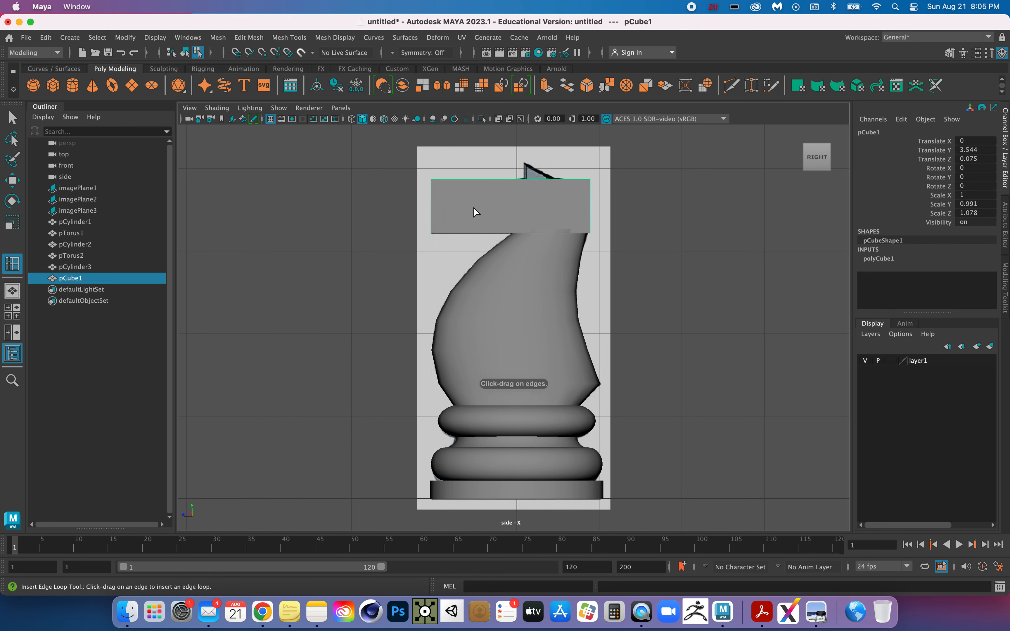
left_click(12, 180)
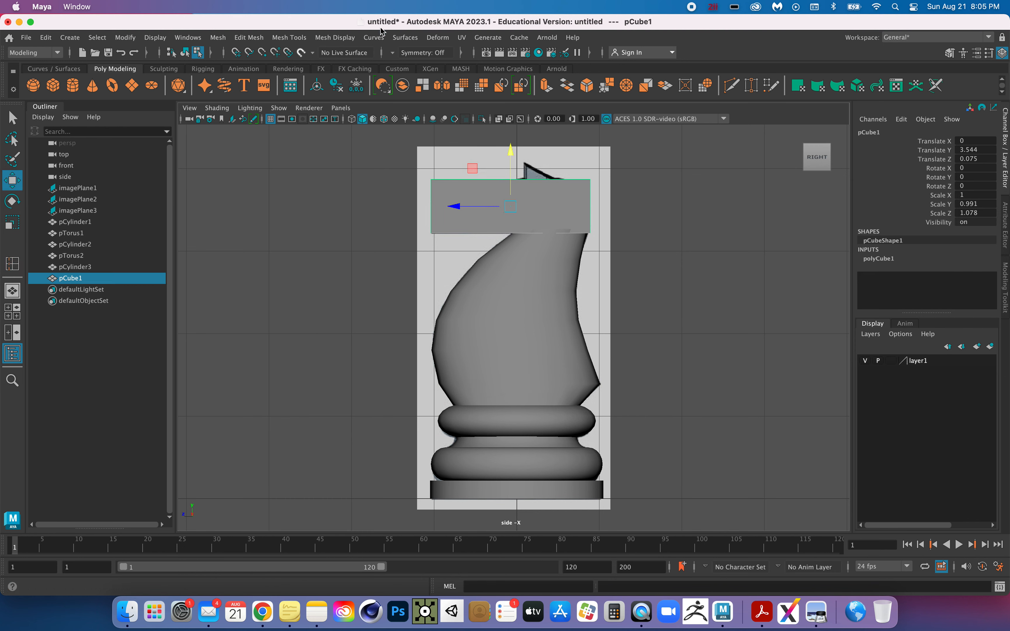
left_click(8, 260)
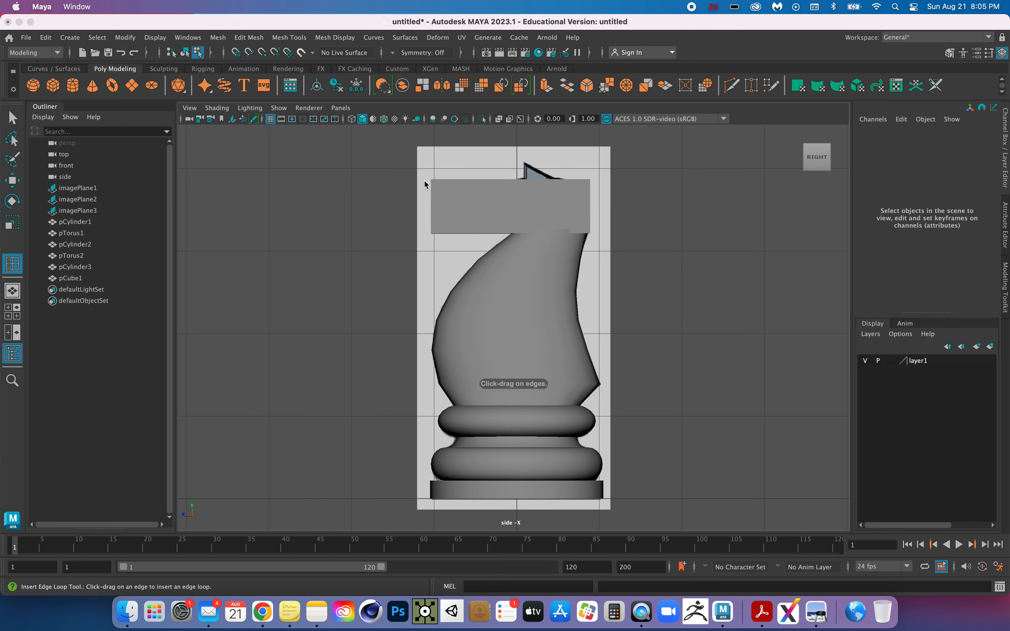
left_click(483, 211)
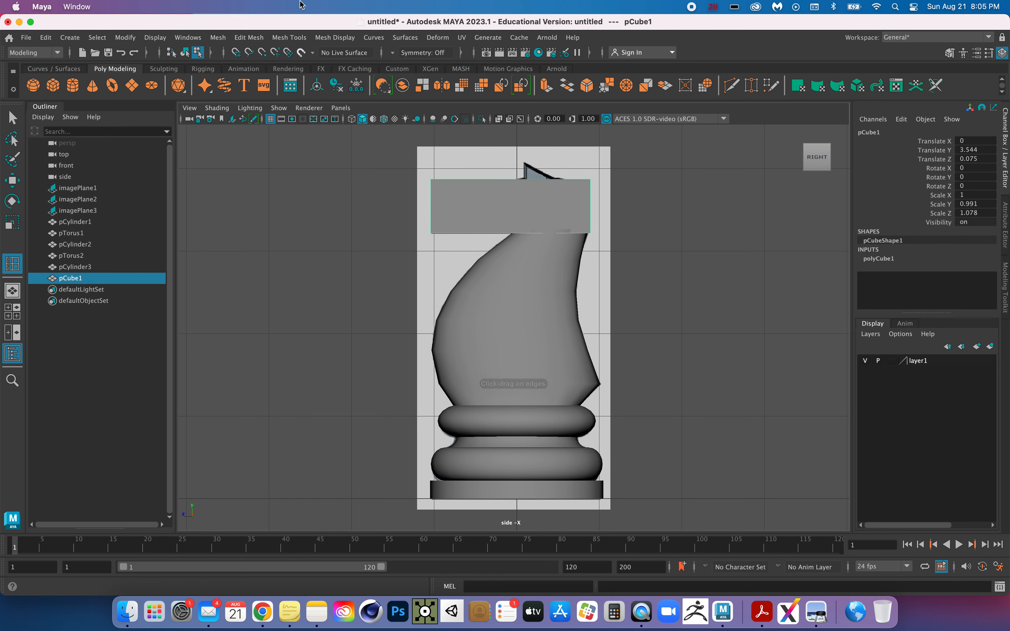
left_click(546, 179)
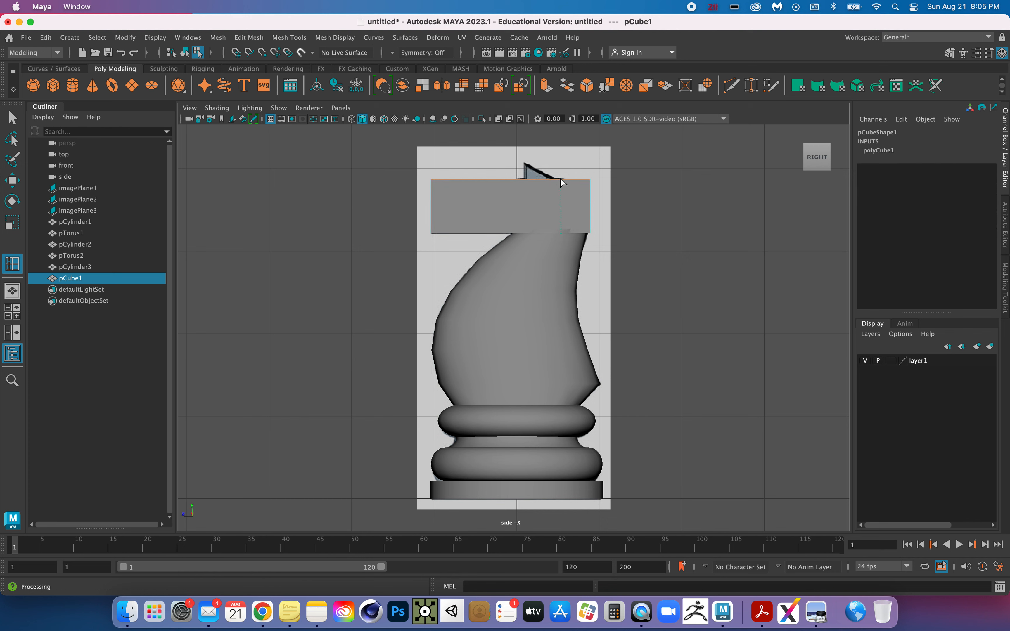
left_click(560, 179)
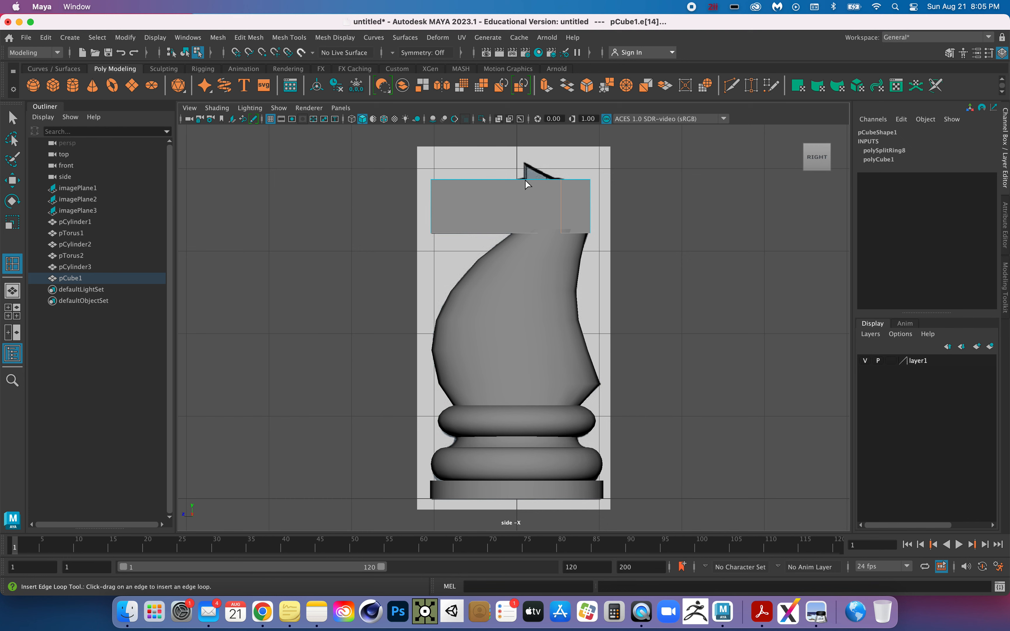
key("F8")
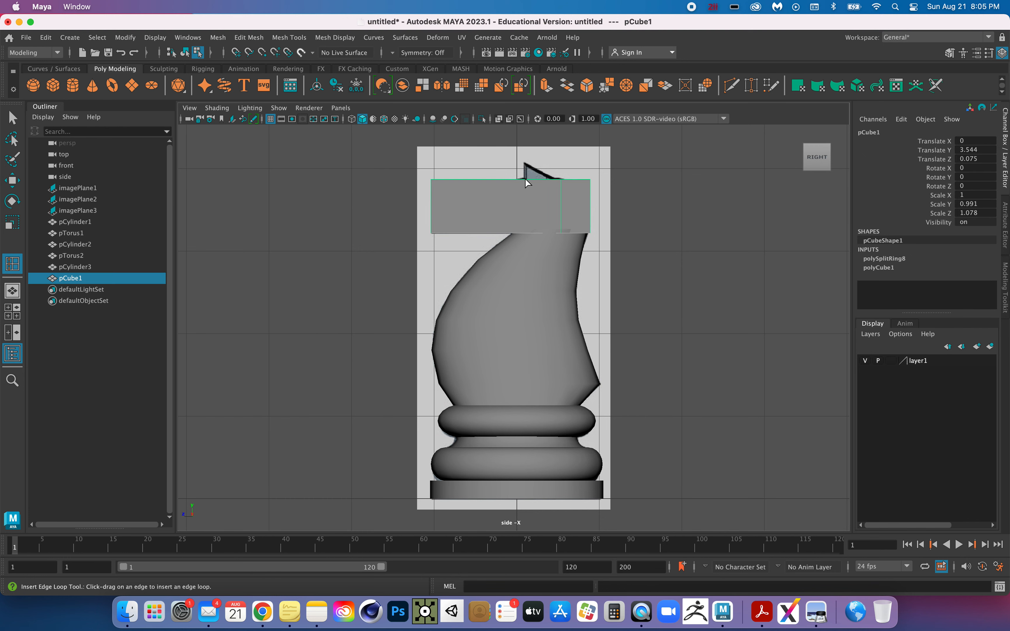
key("F8")
left_click(525, 179)
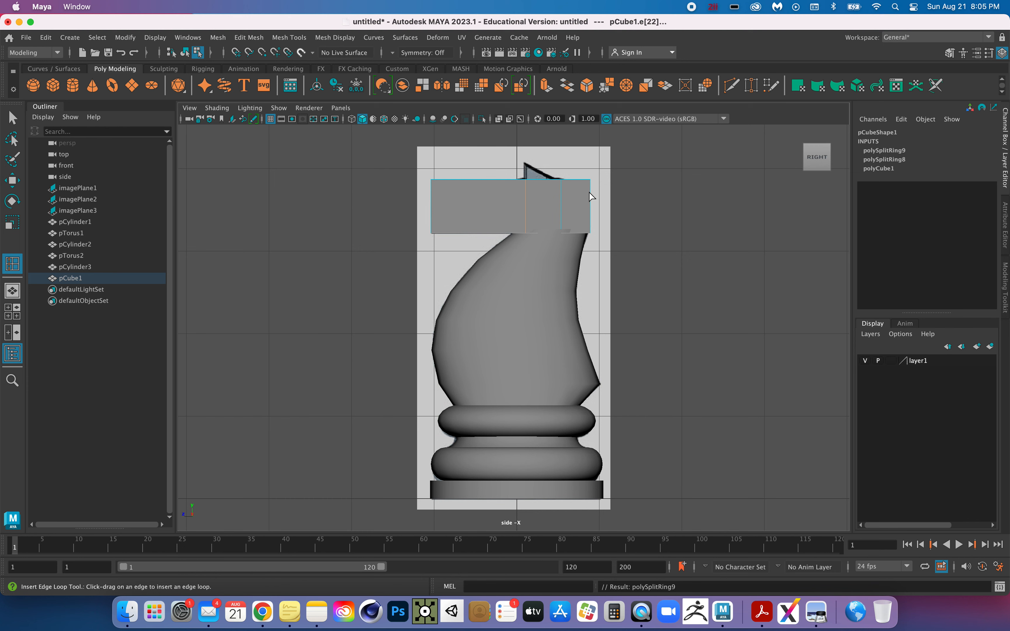
Insert three horizontal edge loops around the head cube, roughly evenly spaced over its height.
left_click_drag(591, 196, 590, 194)
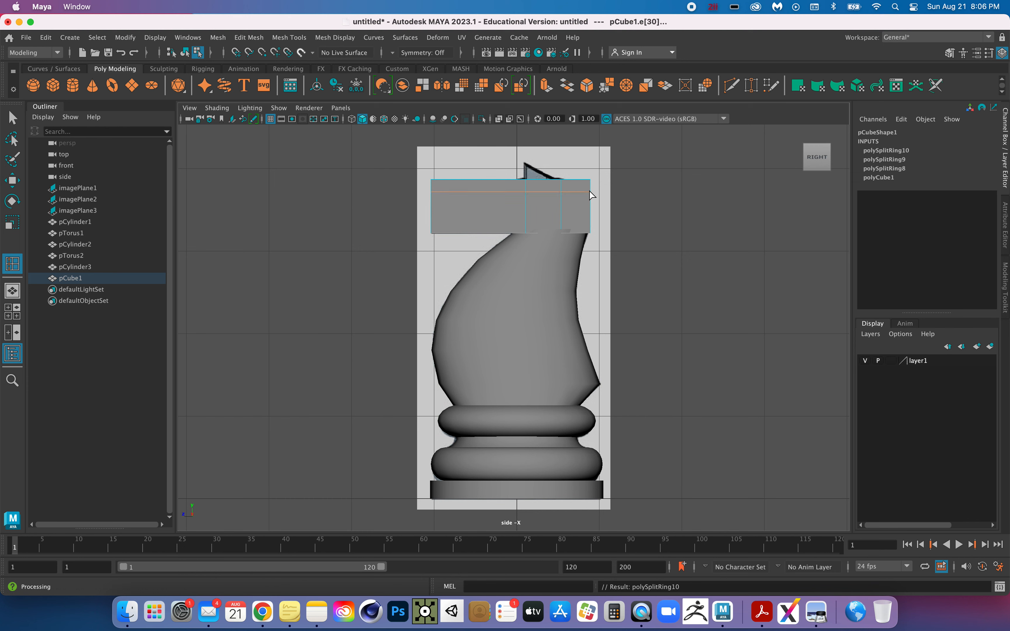
left_click(591, 211)
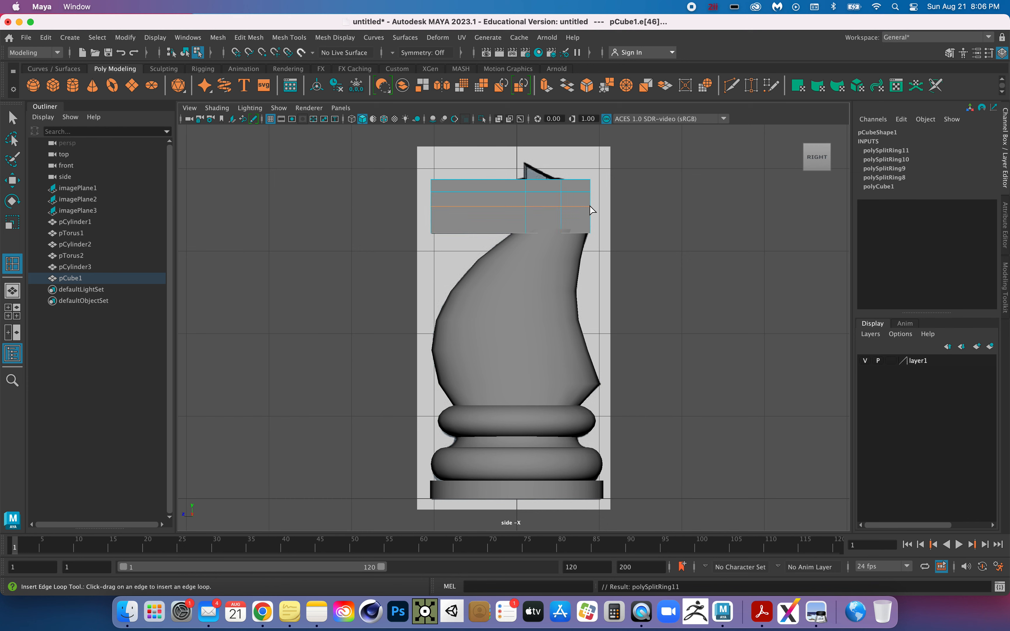
left_click_drag(590, 220, 590, 220)
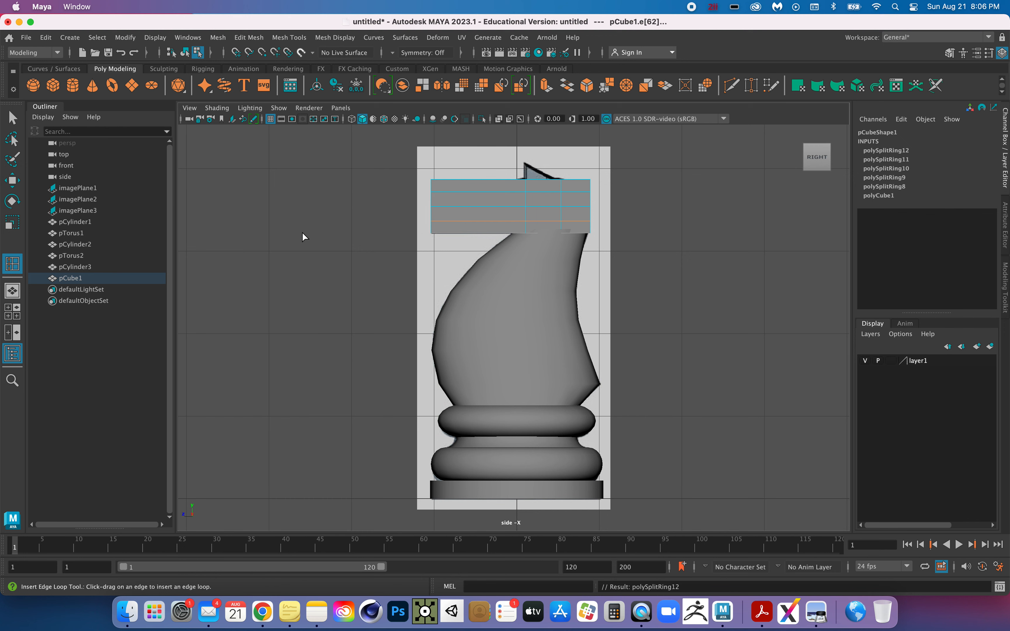
Raise the top vertices of the edge loop at the front of the ear to the tip of the reference ear.
scroll(302, 237, "up", 5)
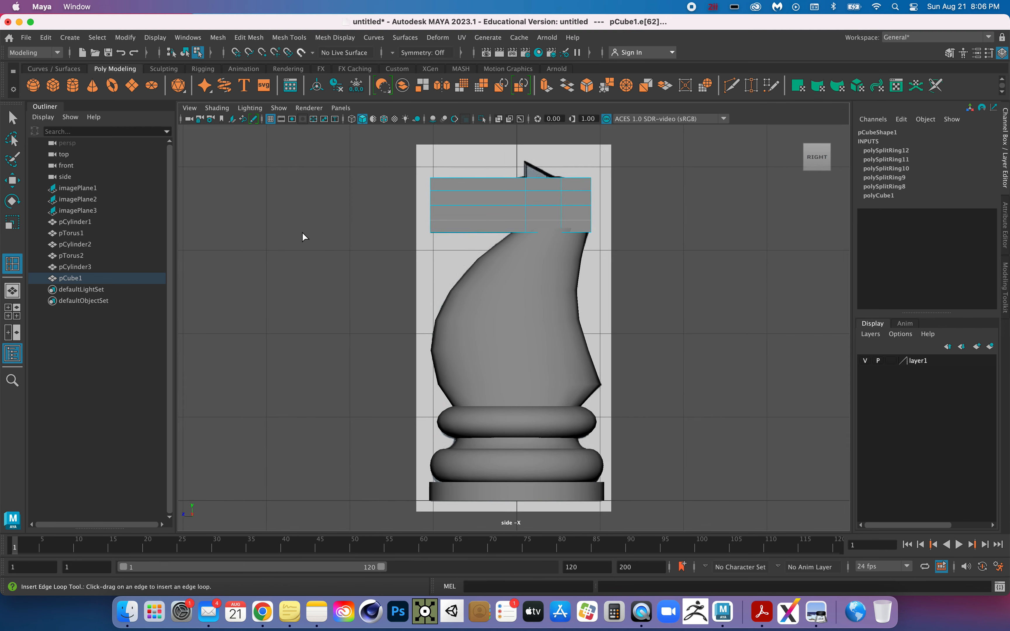
scroll(301, 237, "down", 6)
right_click_drag(301, 237, 258, 237)
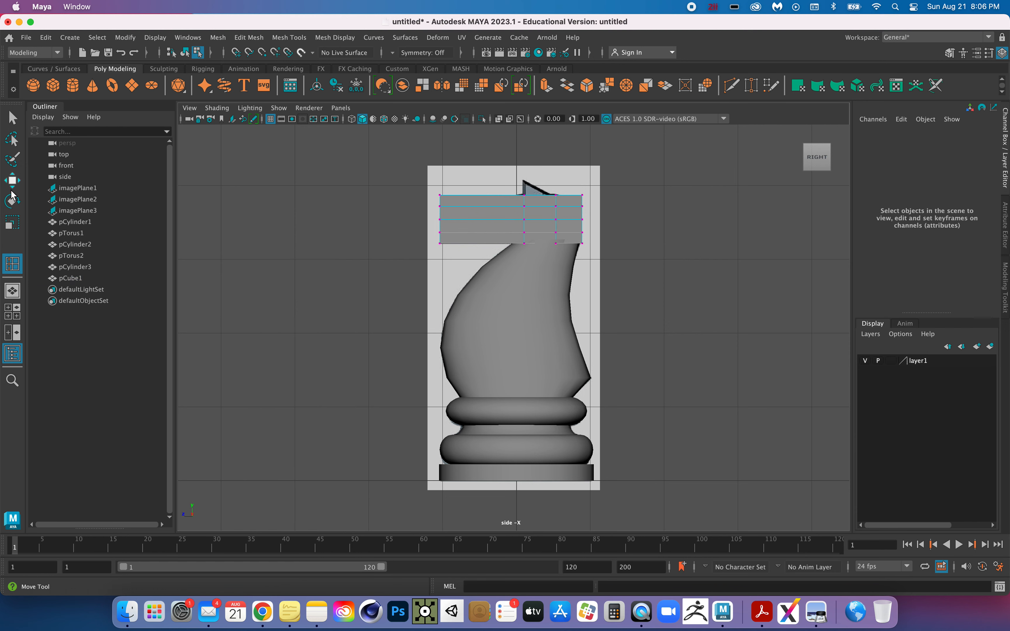
left_click(13, 180)
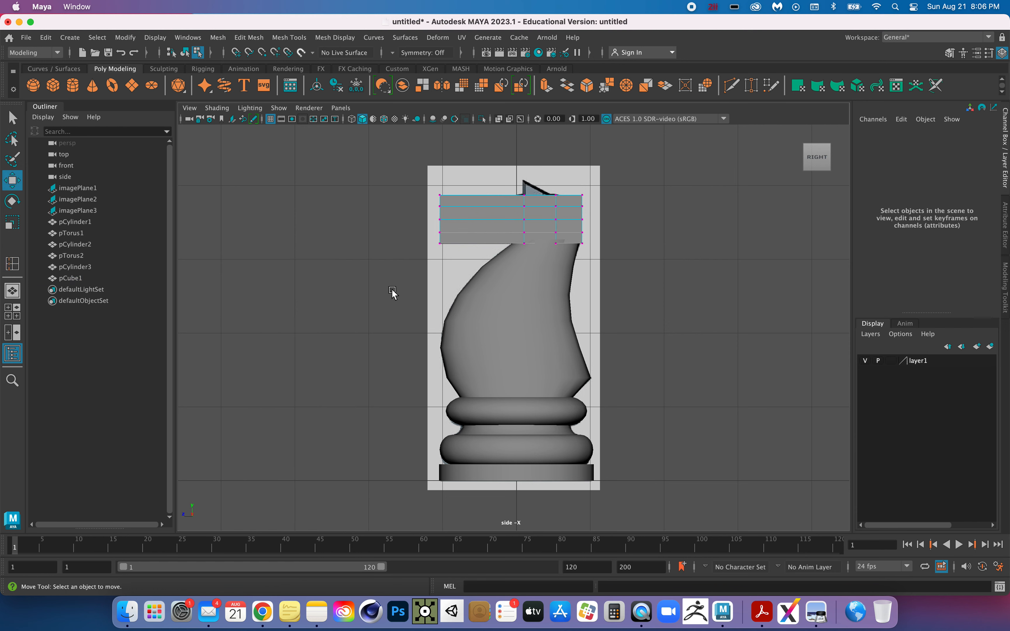
right_click_drag(332, 260, 298, 261)
left_click_drag(513, 184, 530, 203)
left_click_drag(530, 204, 530, 204)
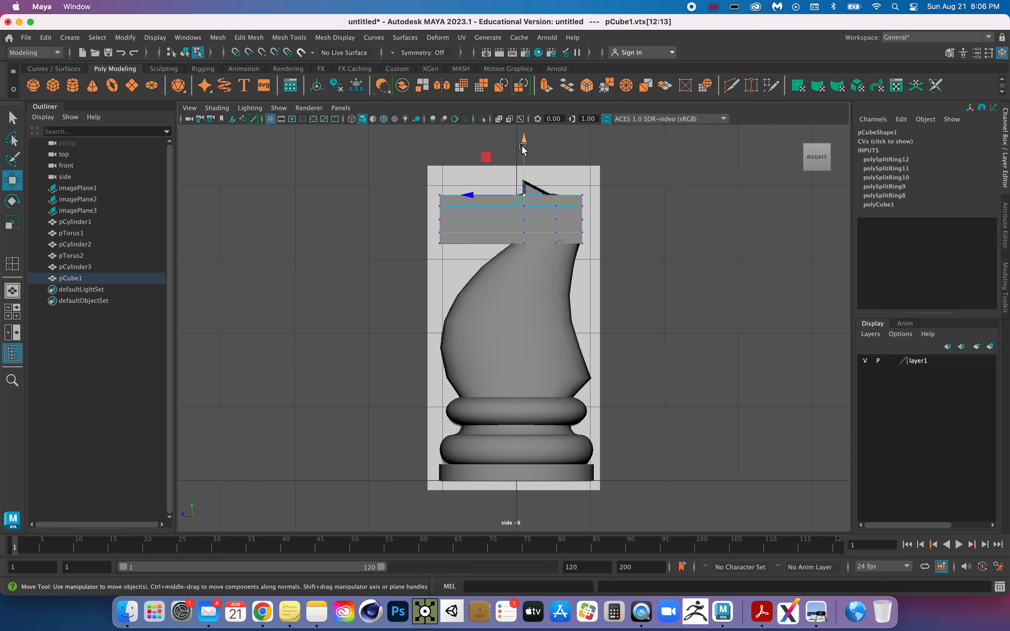
left_click_drag(525, 147, 524, 132)
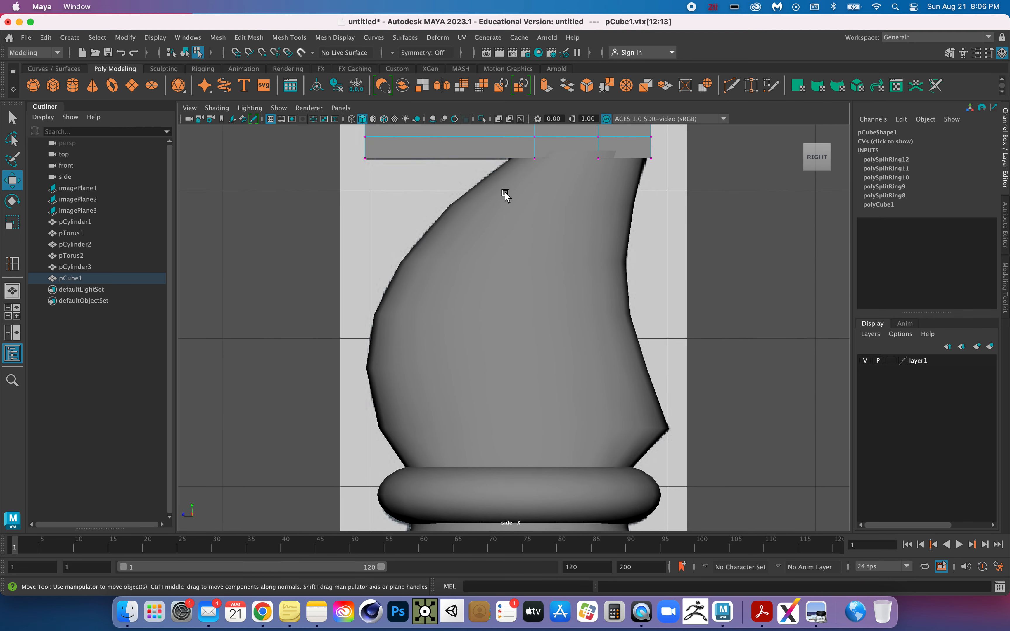
Insert another vertical edge loop around the head, just in front of the raised ear tip.
key("f")
scroll(506, 193, "down", 3)
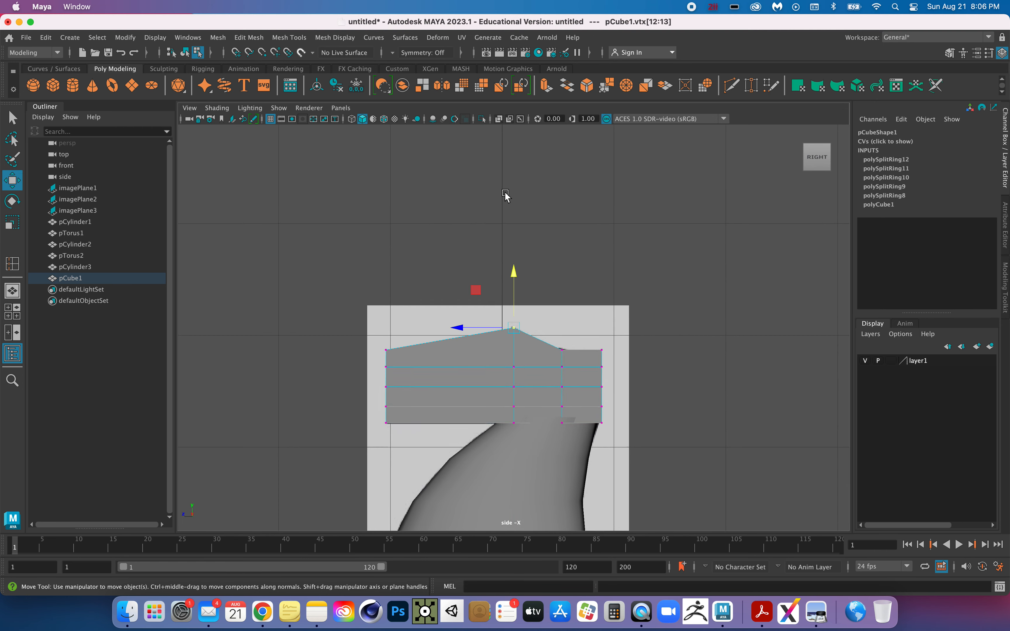
scroll(505, 192, "up", 7)
scroll(504, 193, "up", 1)
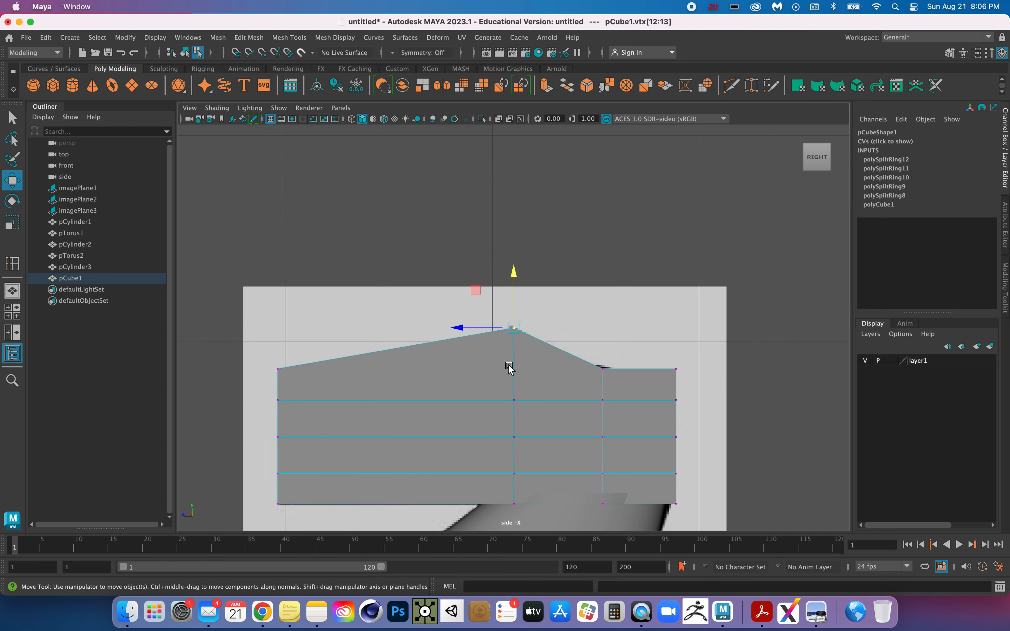
left_click(279, 39)
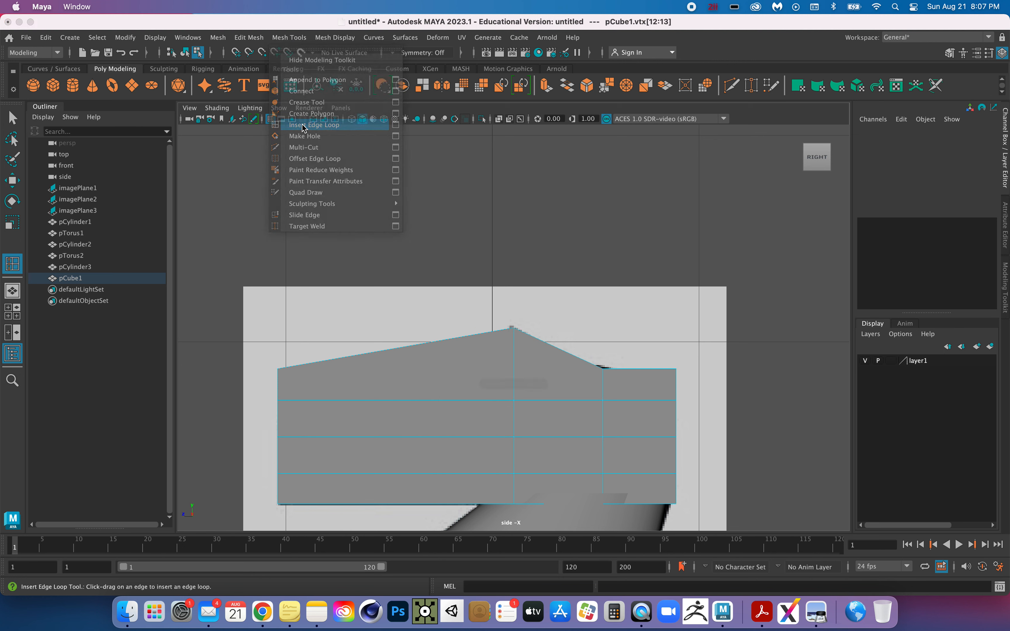
left_click(312, 125)
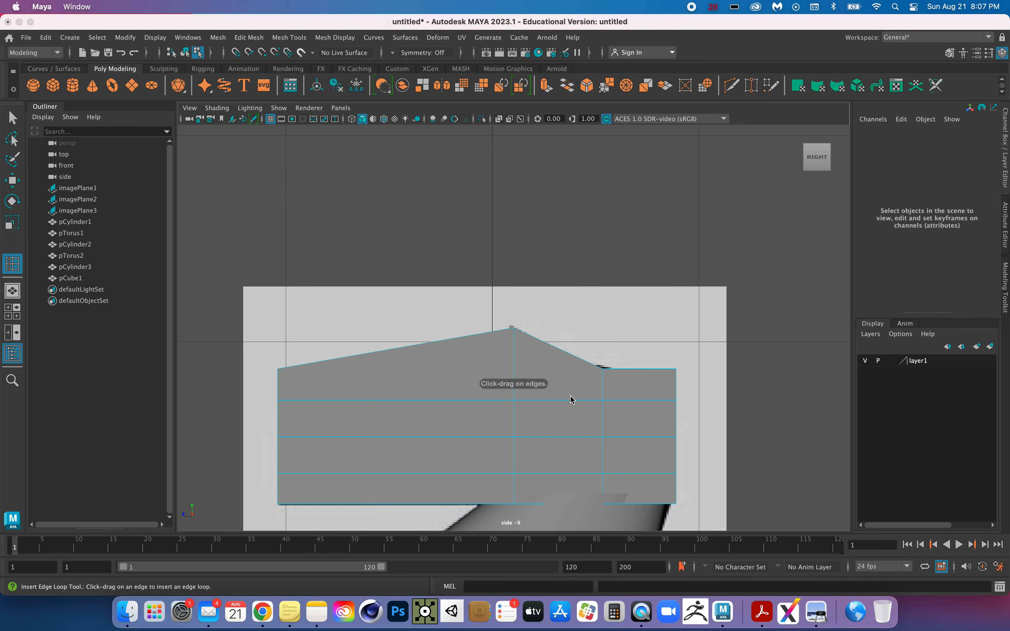
left_click(506, 333)
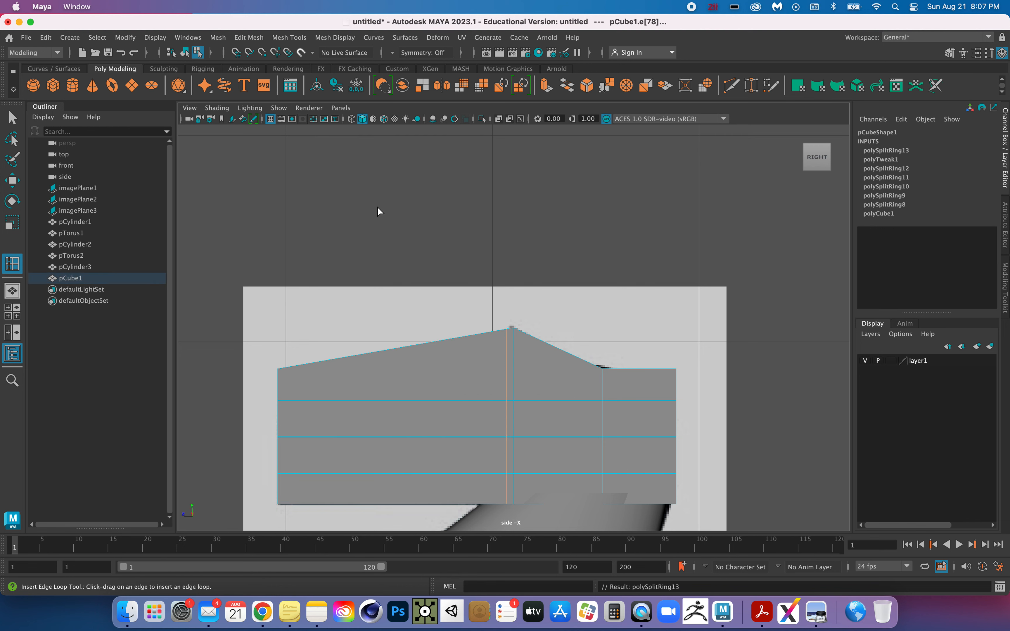
Lower the top vertices just in front of the ear to the forehead line, and adjust the ear tip vertices to about 4.083 in Y.
right_click_drag(377, 207, 342, 208)
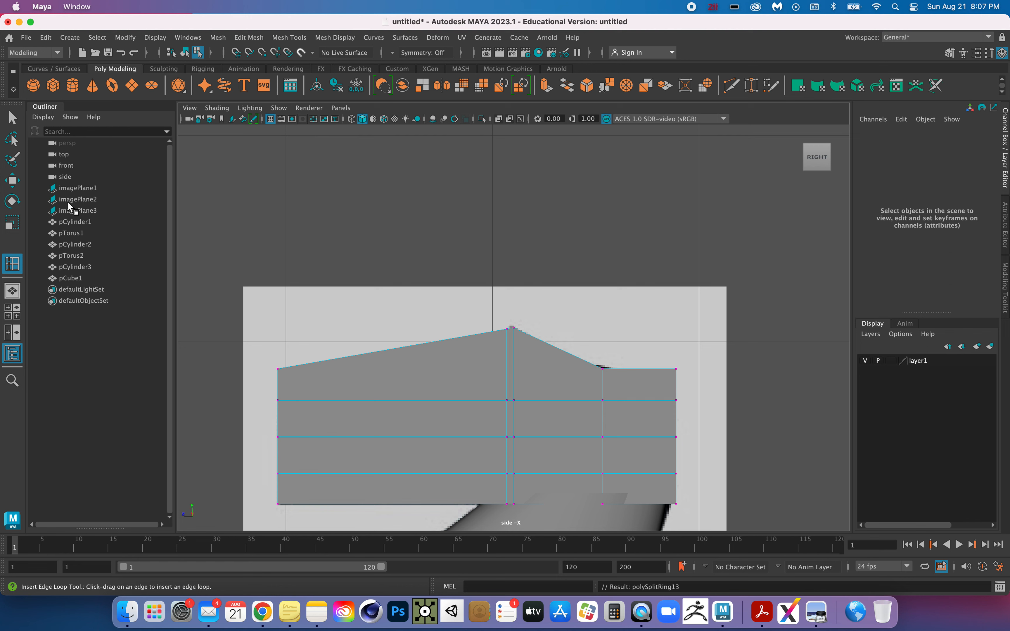
left_click(12, 180)
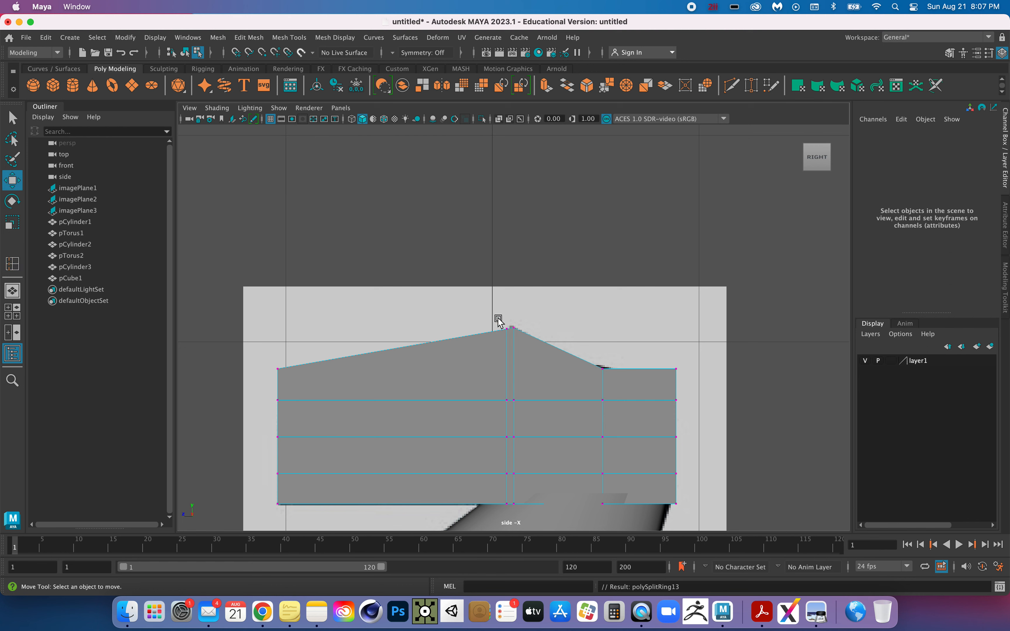
left_click_drag(487, 320, 509, 345)
left_click_drag(506, 277, 510, 315)
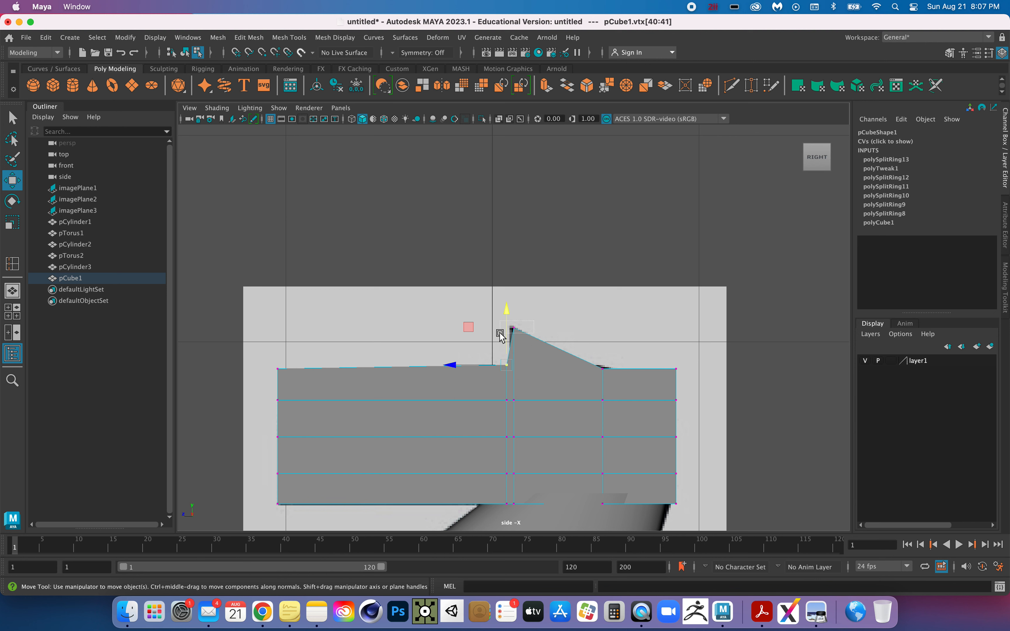
left_click_drag(518, 323, 456, 331)
left_click_drag(510, 276, 510, 271)
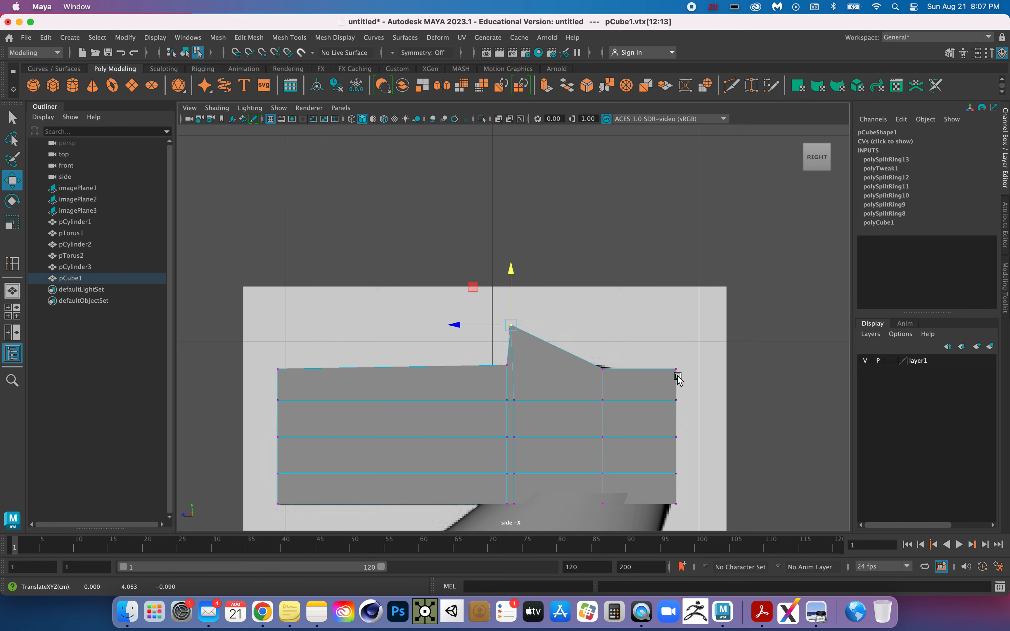
Move the top back corner vertices of the head inward and down to about 3.824 in Y and -0.710 in Z.
left_click_drag(694, 356, 599, 369)
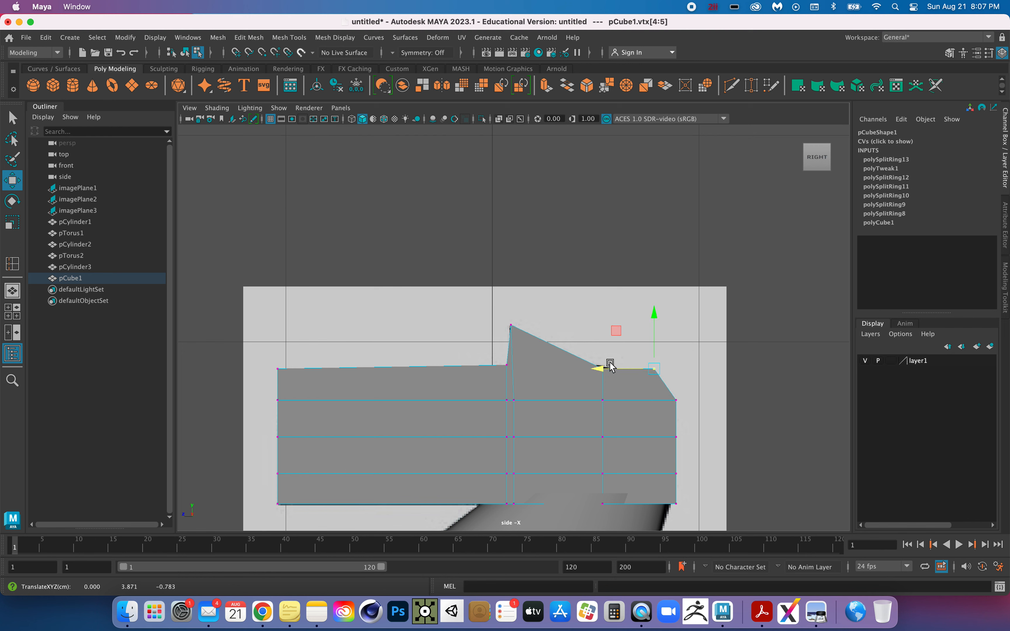
left_click_drag(654, 313, 653, 323)
left_click_drag(589, 380, 581, 378)
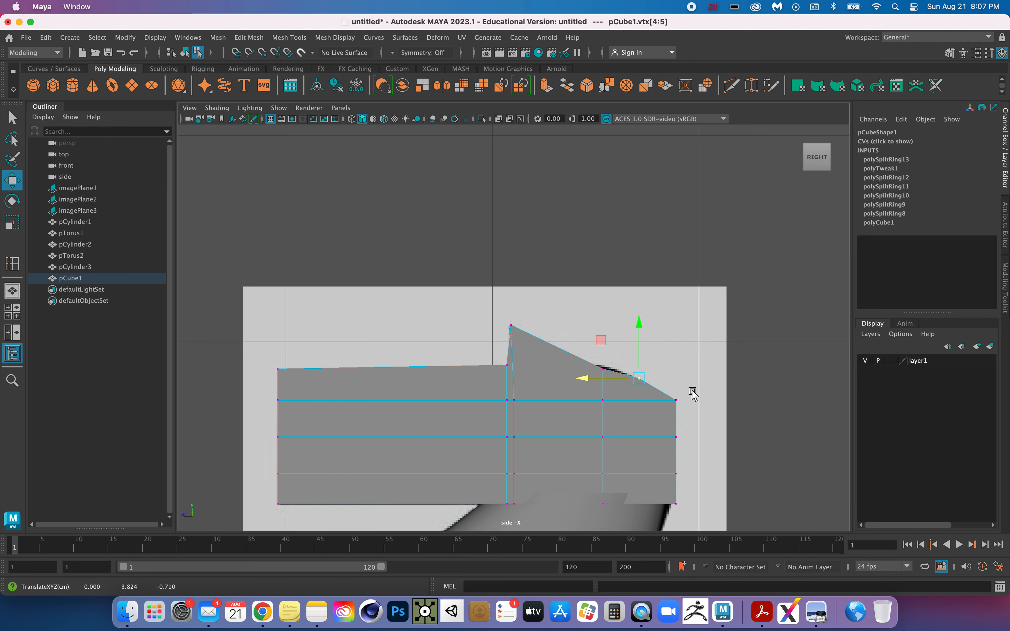
Pull the remaining back-edge vertices inward to follow the reference curve, with the second row at about -0.824 in Z.
left_click_drag(679, 395, 604, 405)
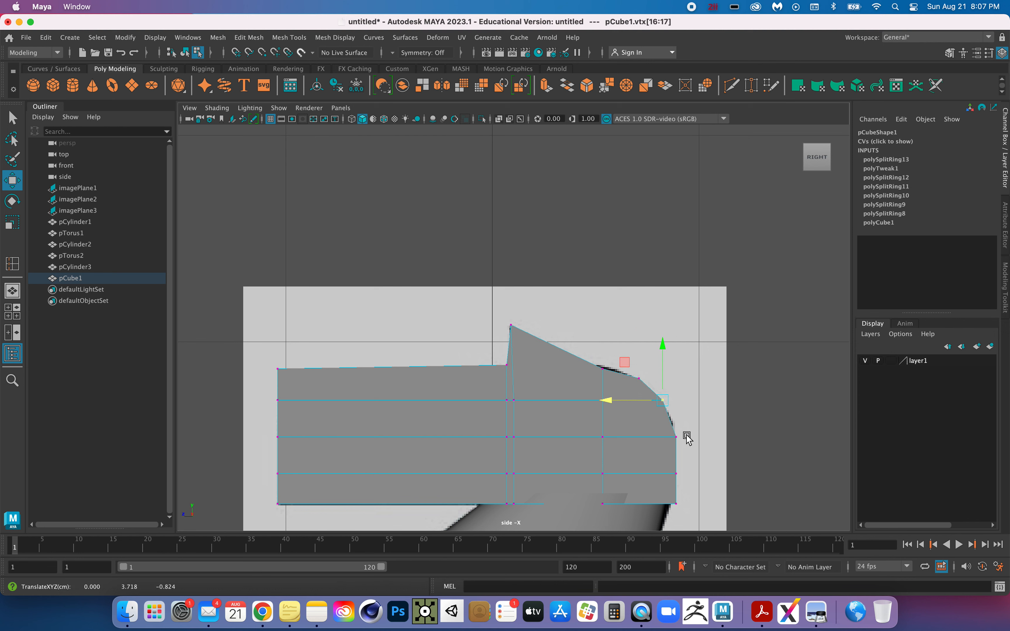
left_click_drag(686, 436, 620, 439)
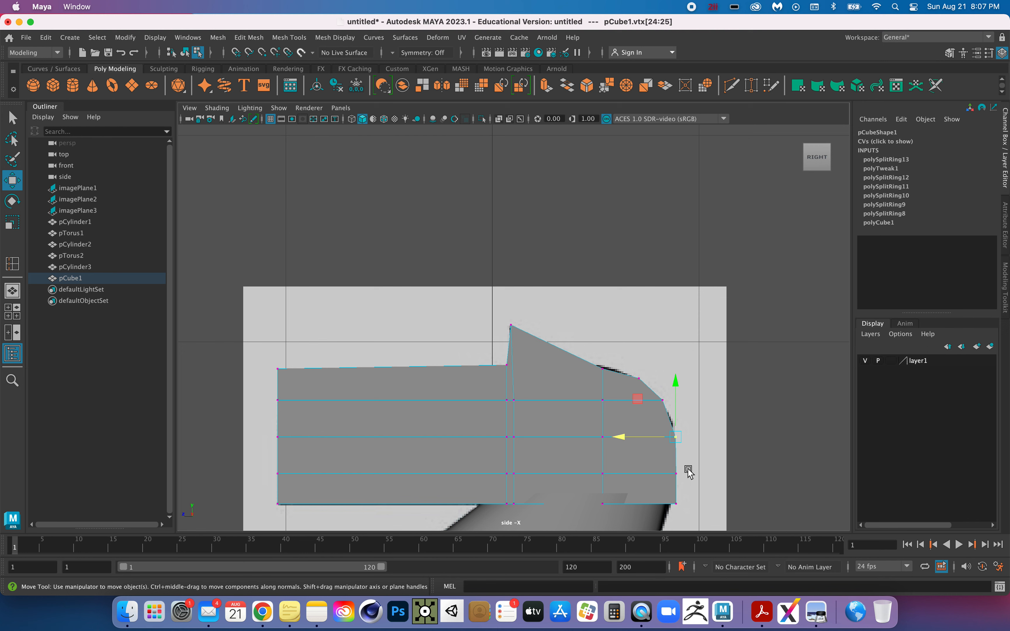
left_click_drag(659, 478, 615, 474)
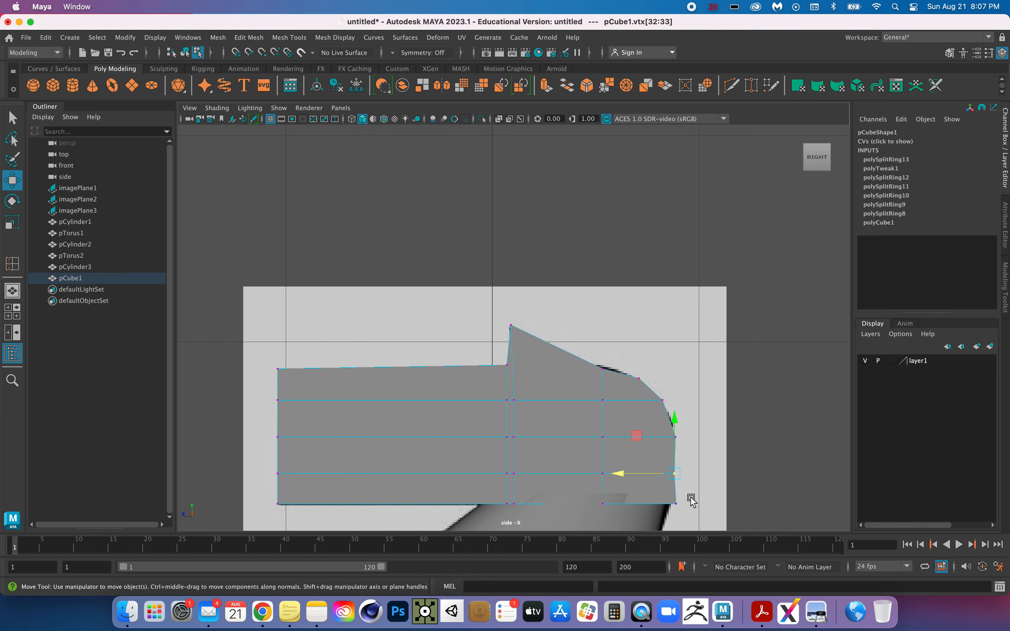
left_click_drag(690, 498, 618, 507)
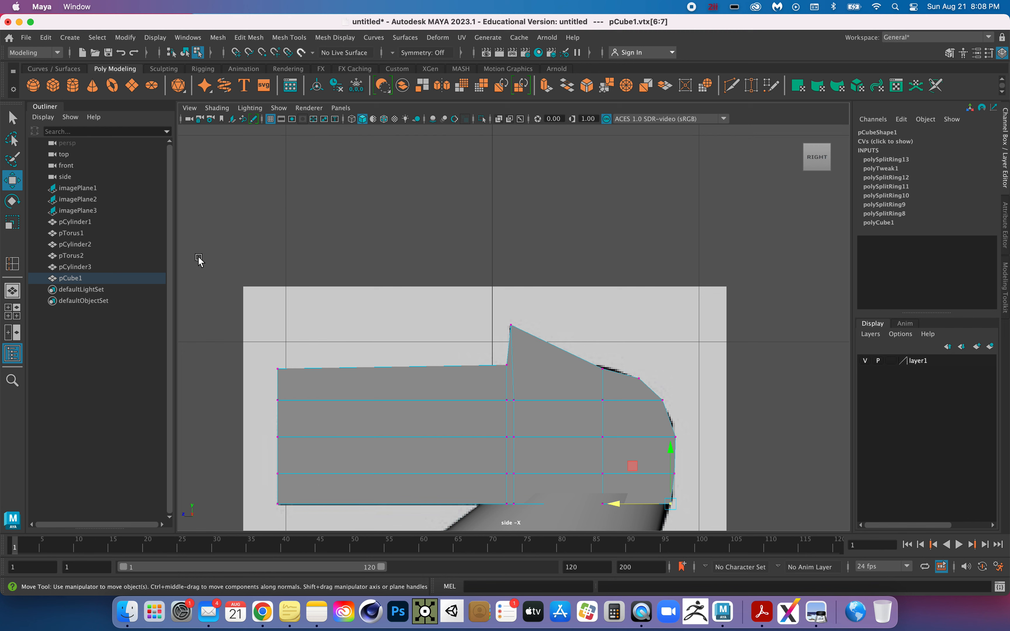
left_click_drag(264, 357, 291, 424)
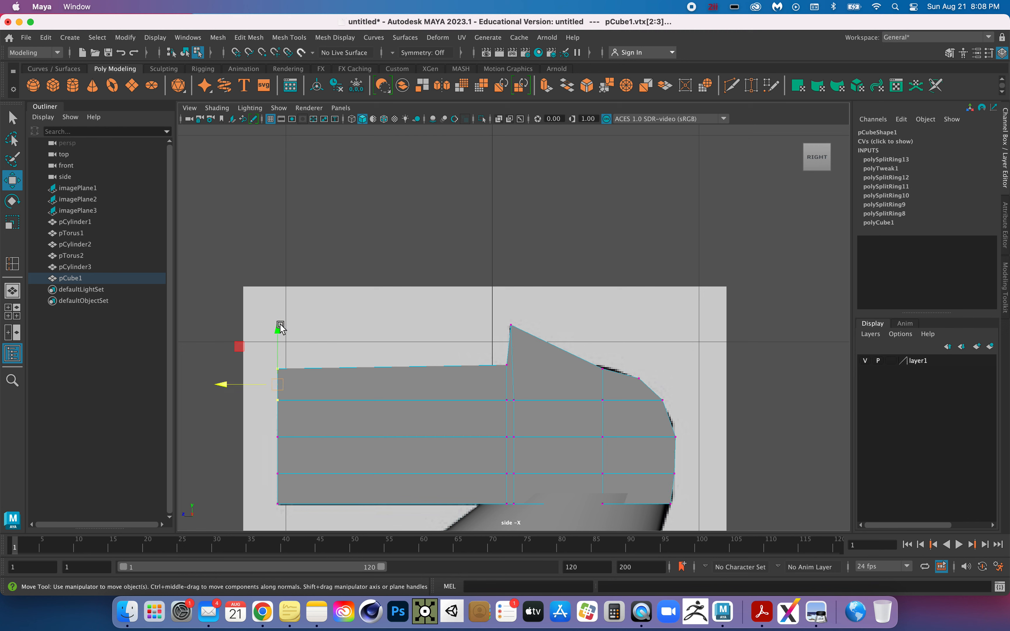
left_click_drag(278, 332, 278, 348)
key("super+z")
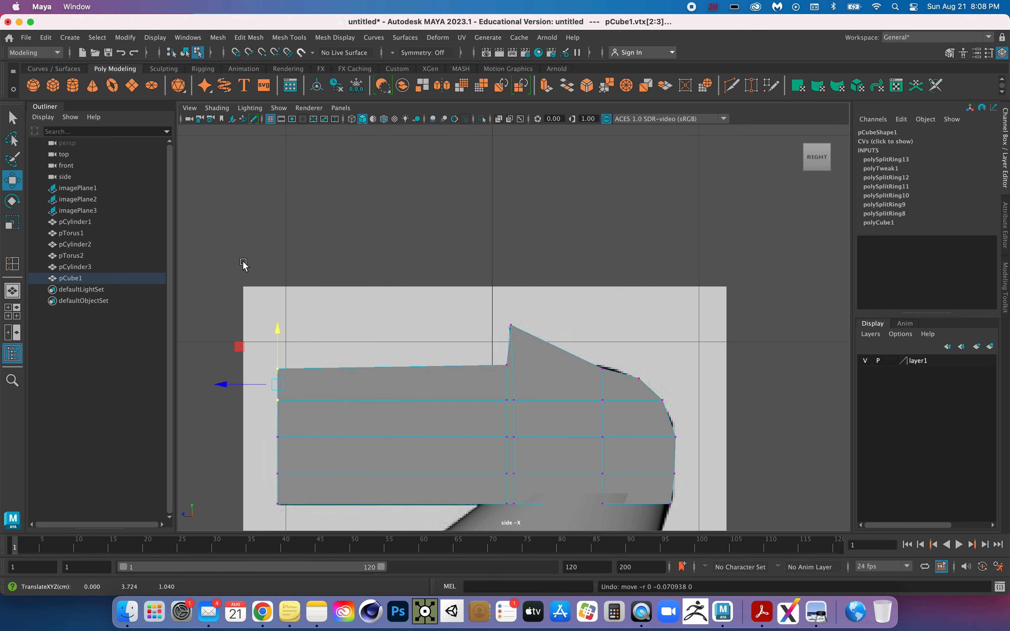
Scale the muzzle's front-edge vertices closer together vertically and lower them to about 3.407 in Y to match the reference.
left_click(241, 262)
left_click_drag(253, 347, 311, 517)
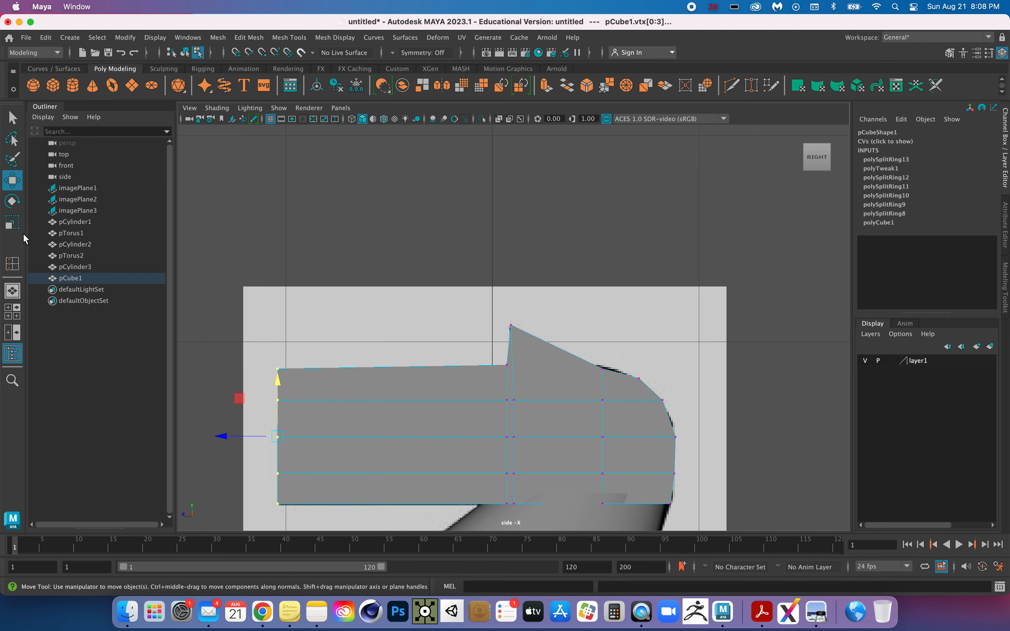
left_click(12, 222)
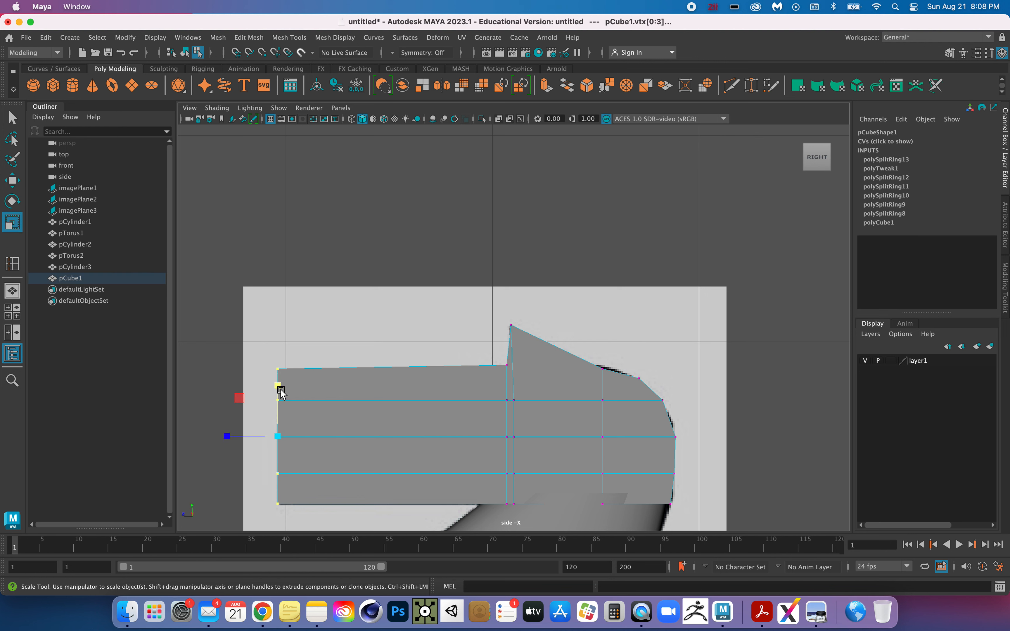
left_click_drag(280, 390, 284, 412)
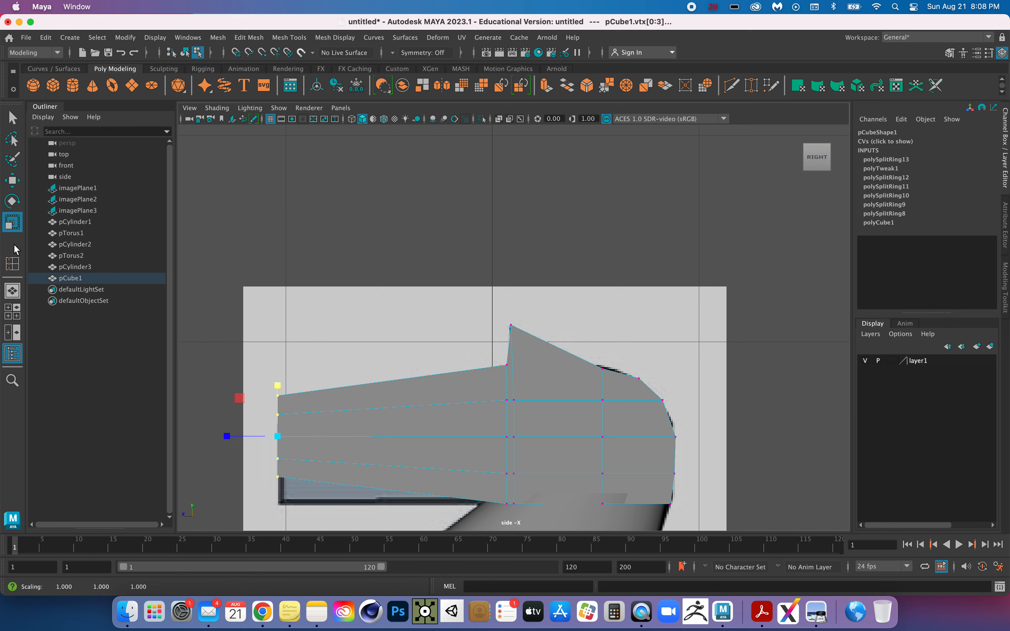
left_click(12, 180)
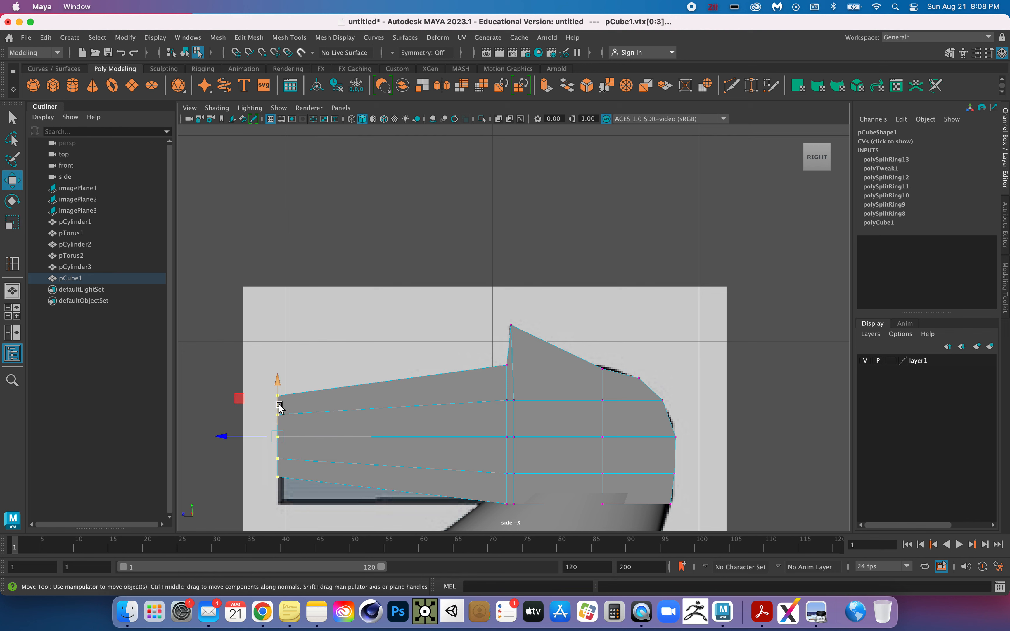
left_click_drag(279, 407, 284, 414)
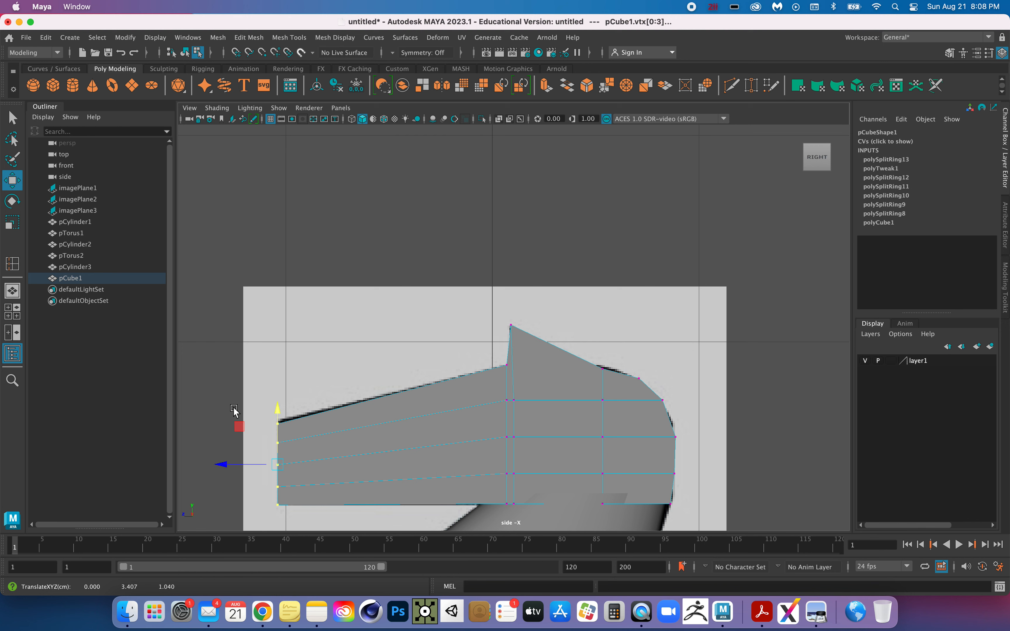
Slightly enlarge the vertical spread of the muzzle's front vertices and adjust their height to about 3.418 in Y.
left_click(12, 223)
left_click_drag(273, 415, 276, 412)
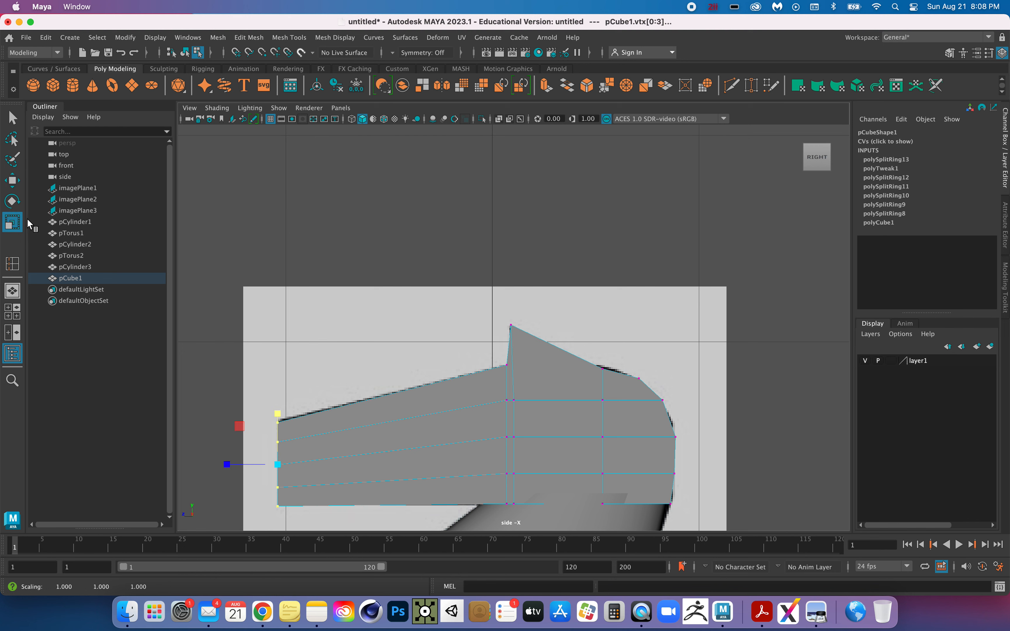
left_click(12, 181)
left_click(278, 414)
left_click_drag(278, 414, 279, 411)
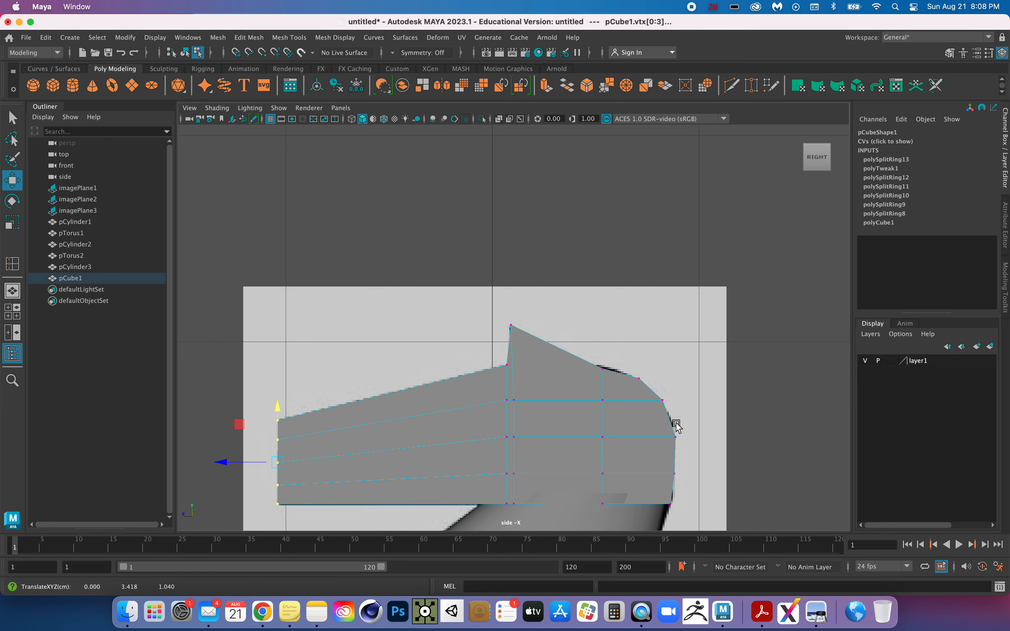
In the front view, scale the muzzle's front vertices inward along X so the head tapers toward the nose.
scroll(675, 426, "down", 5)
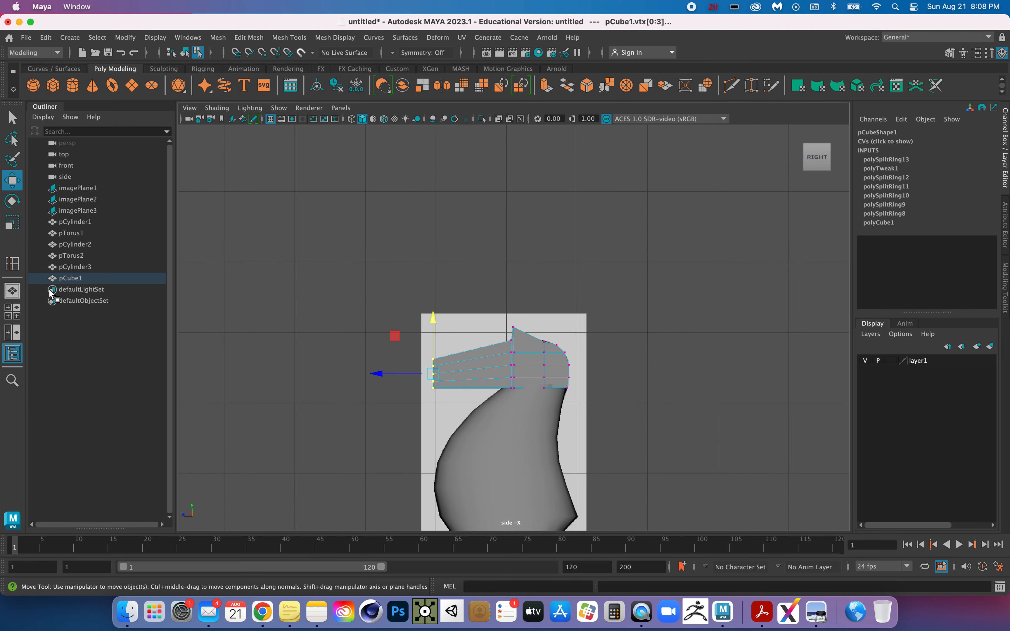
left_click(12, 311)
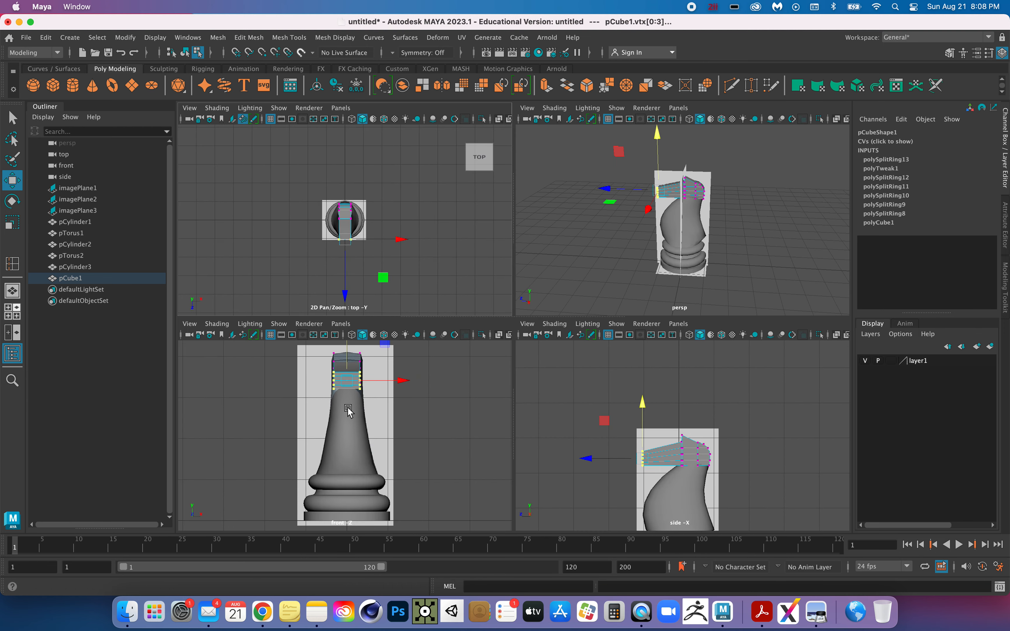
key("space")
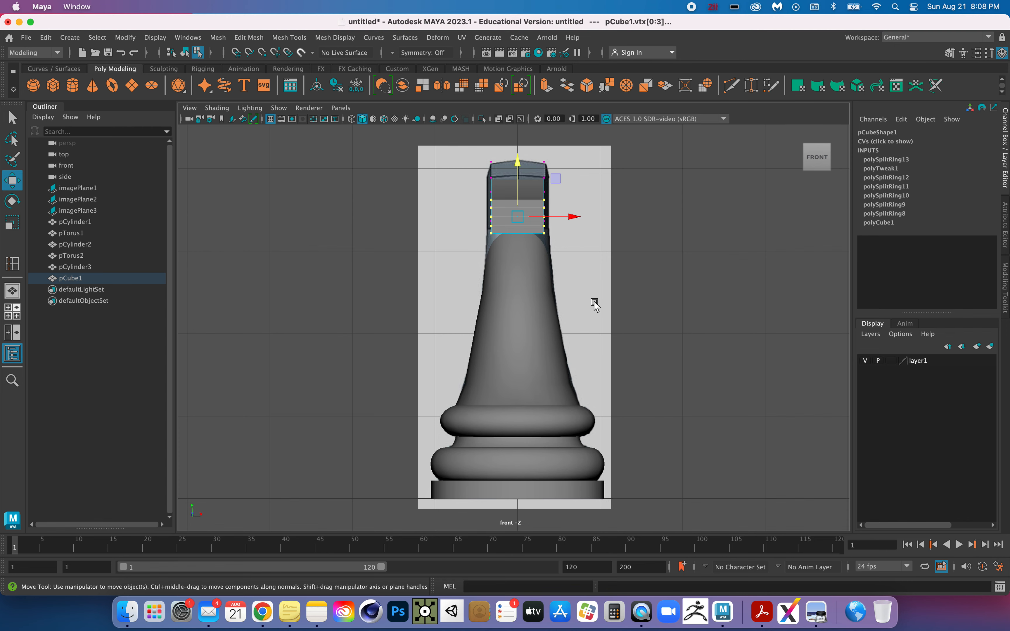
scroll(594, 301, "up", 3)
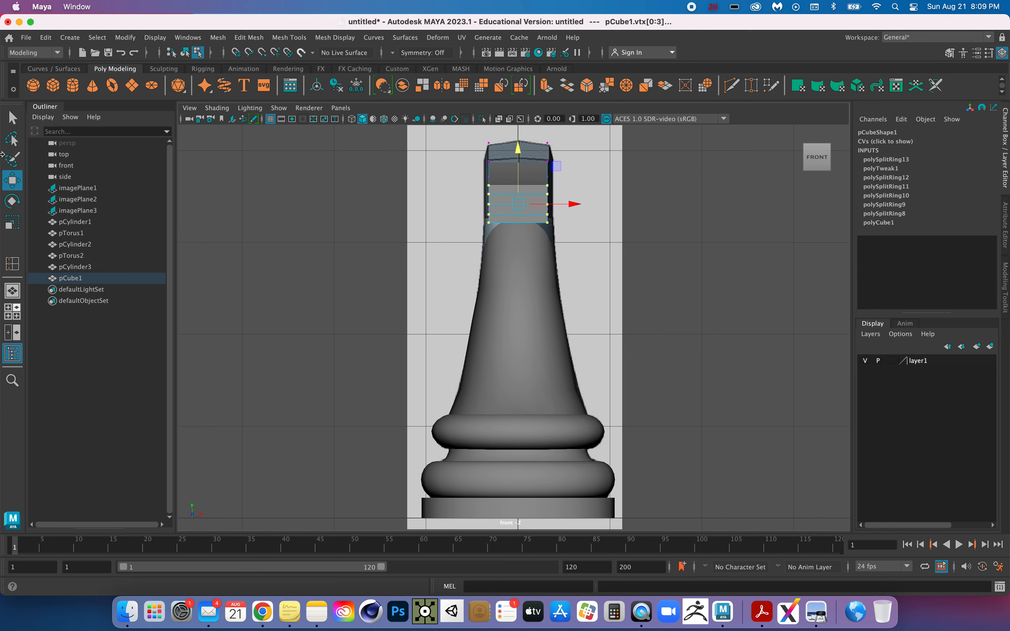
left_click(12, 223)
left_click_drag(569, 204, 547, 198)
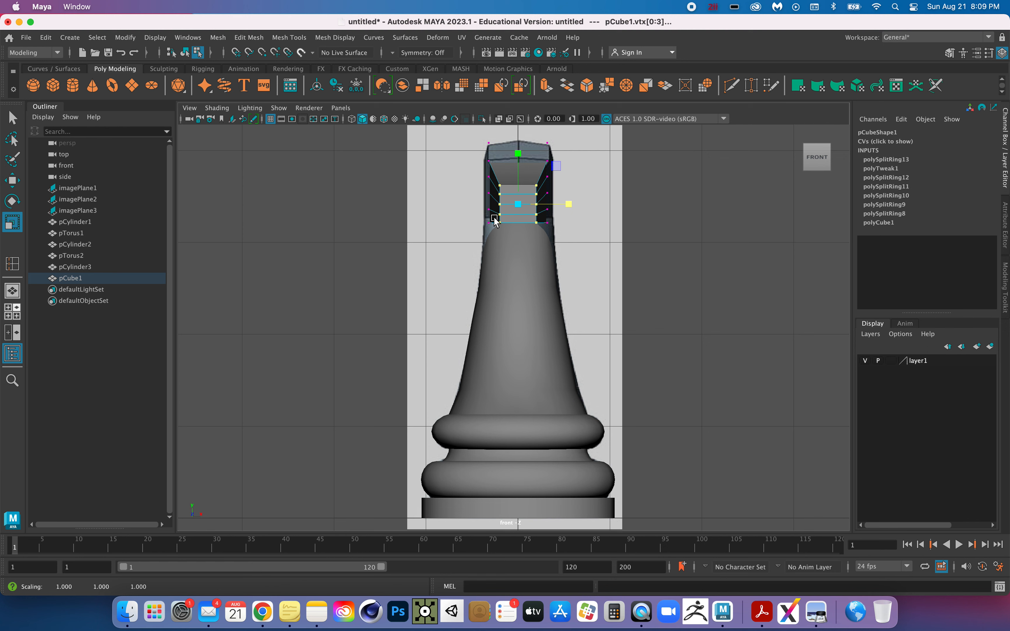
left_click_drag(570, 206, 568, 207)
Shift the front reference image plane aside to about -0.913 in X to inspect the reference, and undo the shift.
left_click(87, 187)
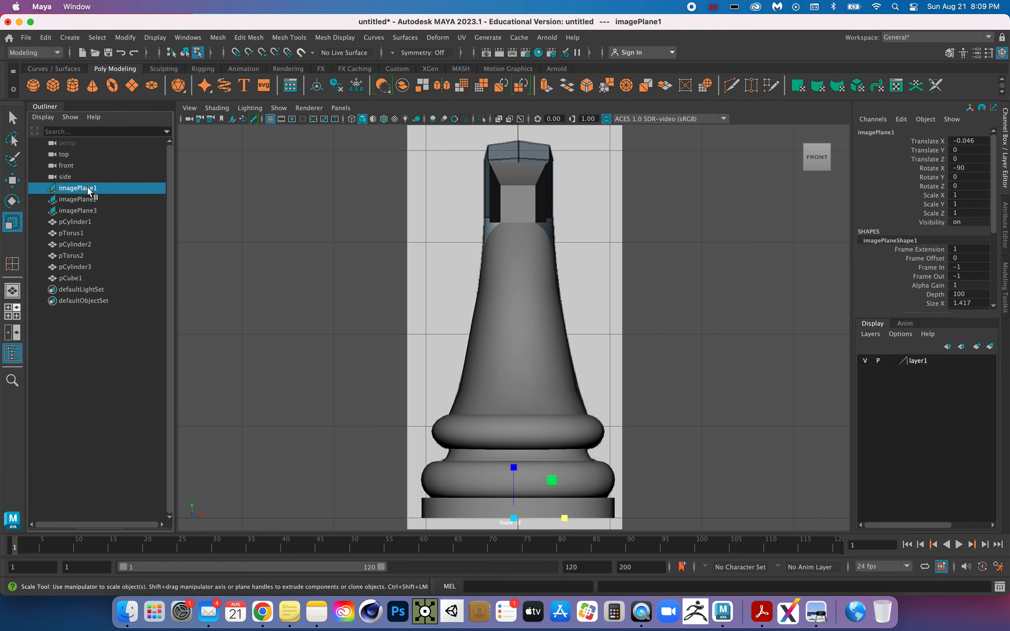
left_click(87, 199)
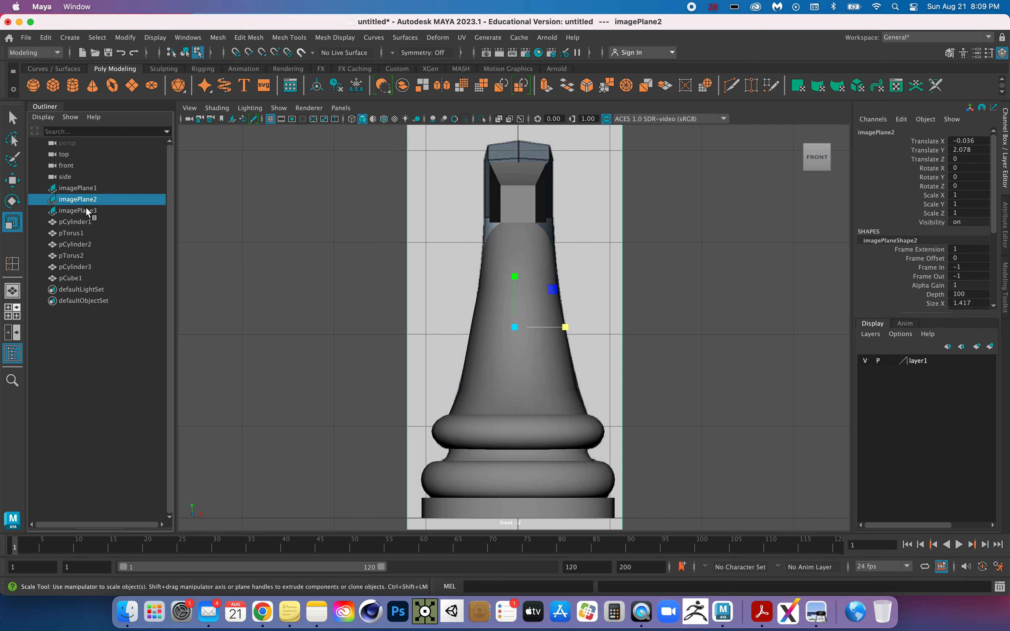
left_click(86, 208)
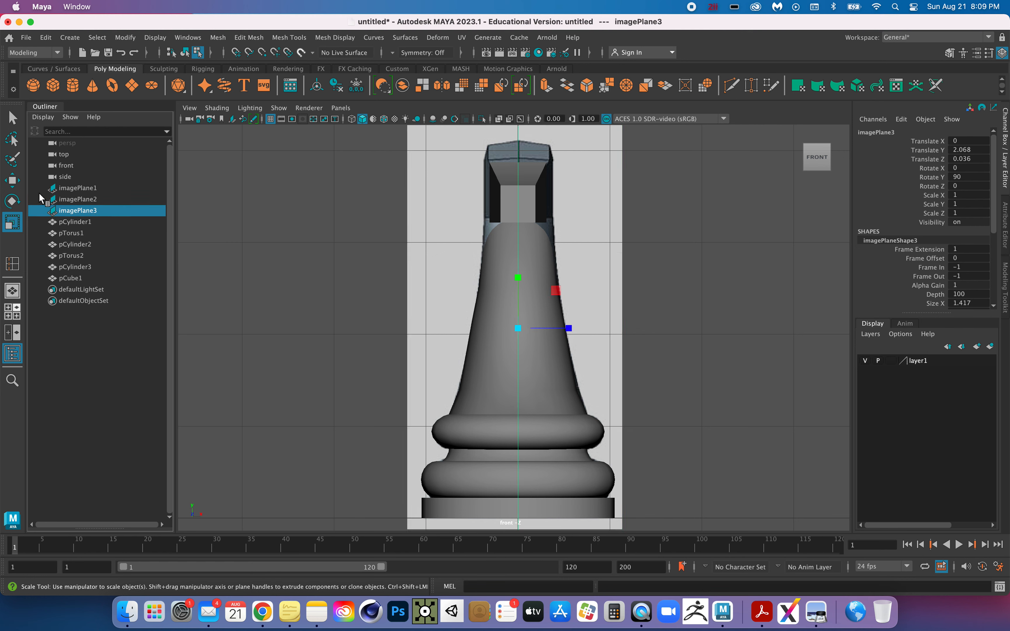
left_click(77, 200)
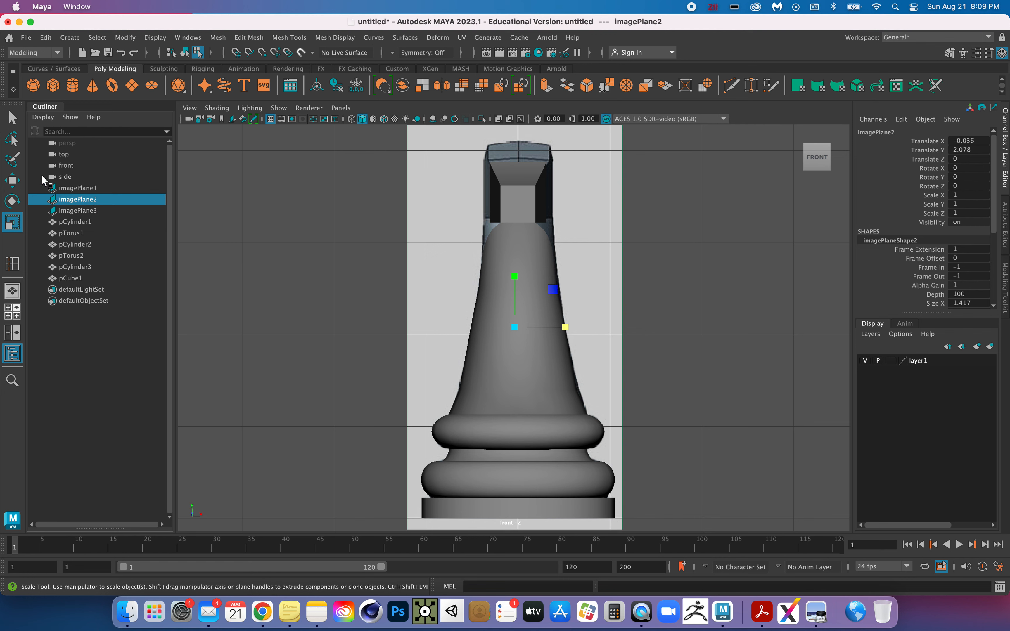
left_click(13, 181)
left_click_drag(580, 329, 493, 326)
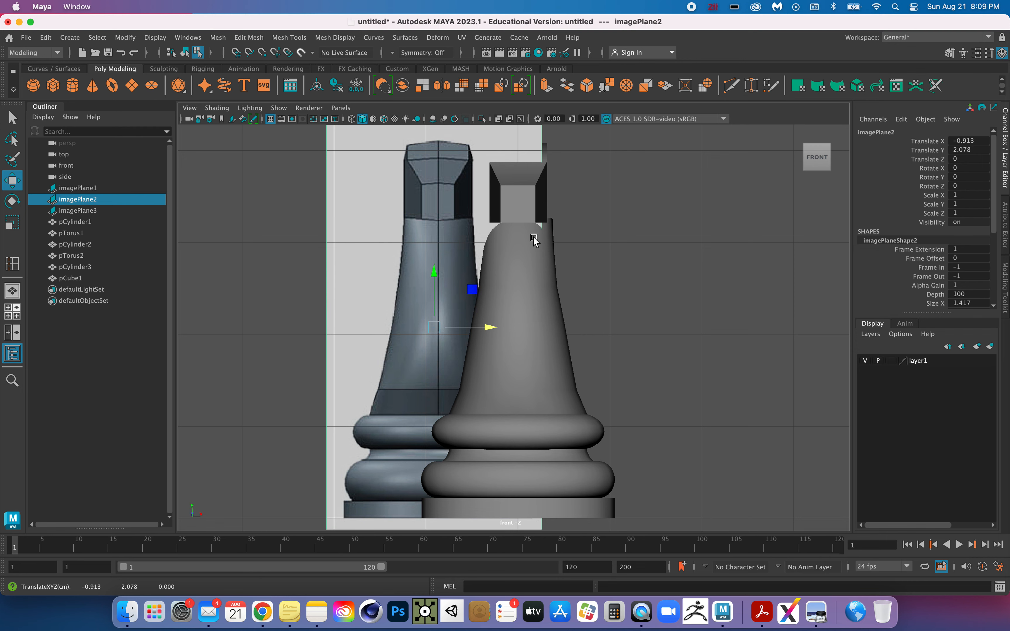
key("super+z")
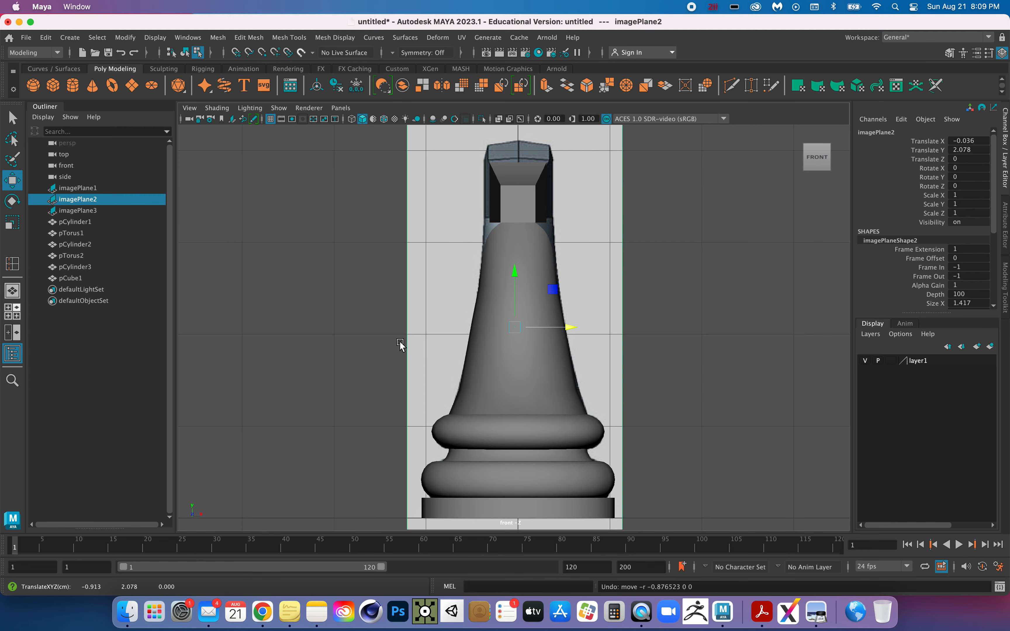
Hide the reference image layer in the perspective view and examine the tapered head from several angles.
left_click(12, 314)
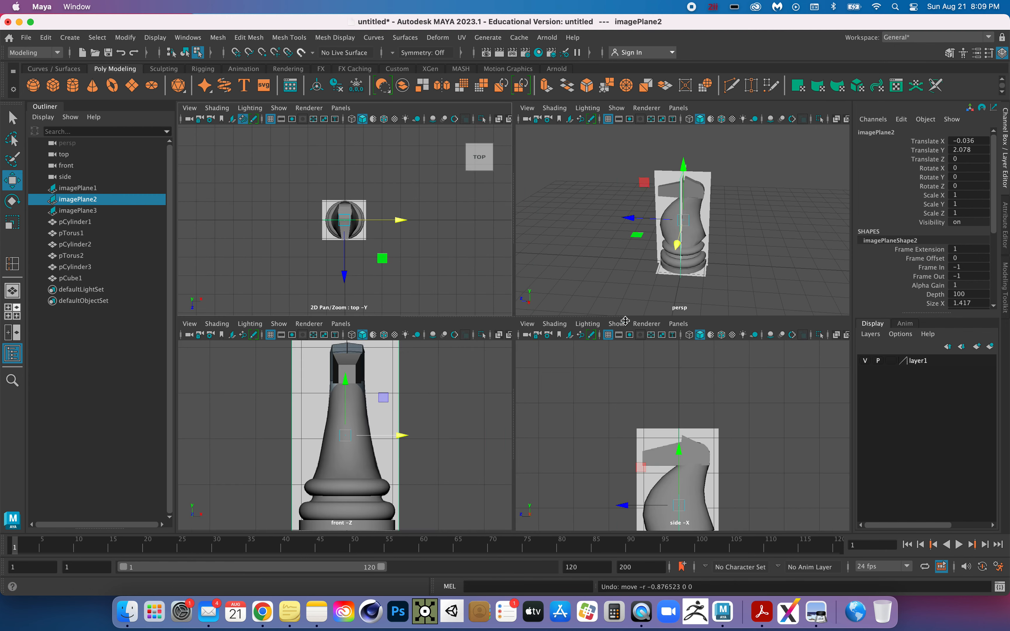
key("space")
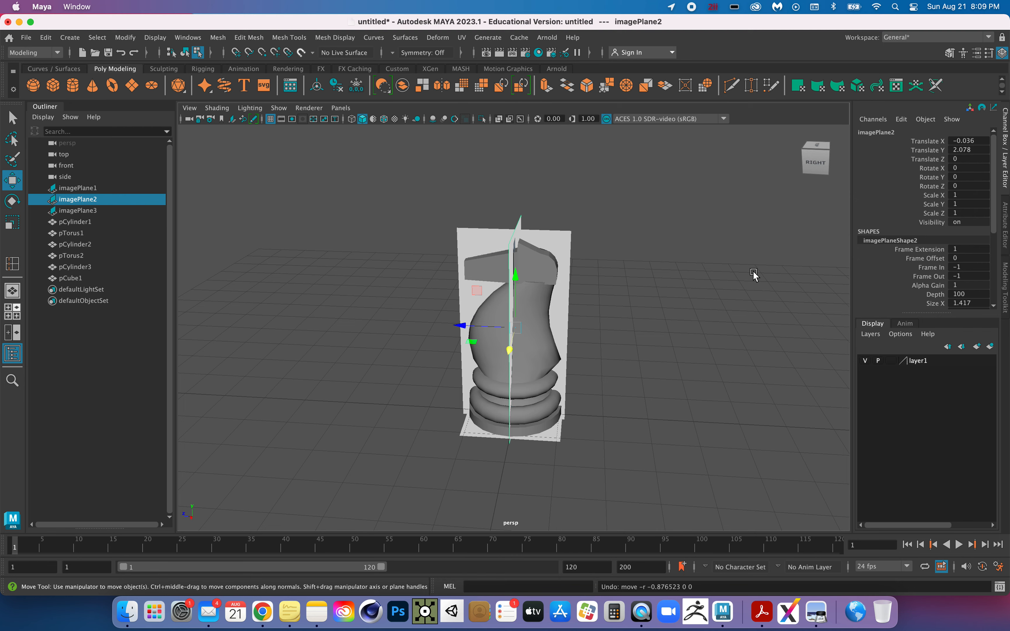
left_click(865, 361)
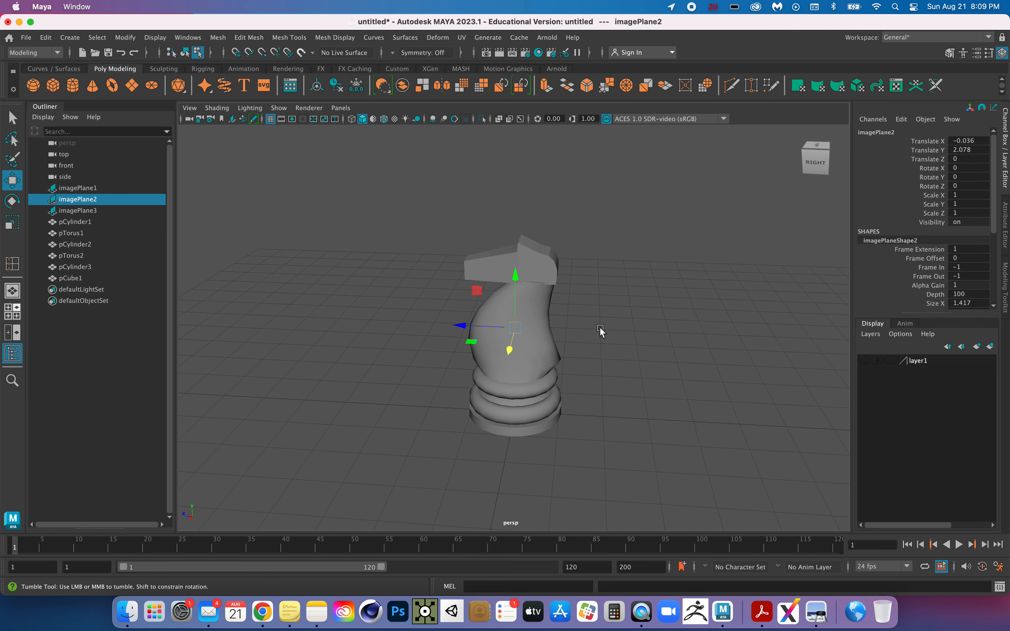
left_click_drag(600, 329, 674, 343, "alt")
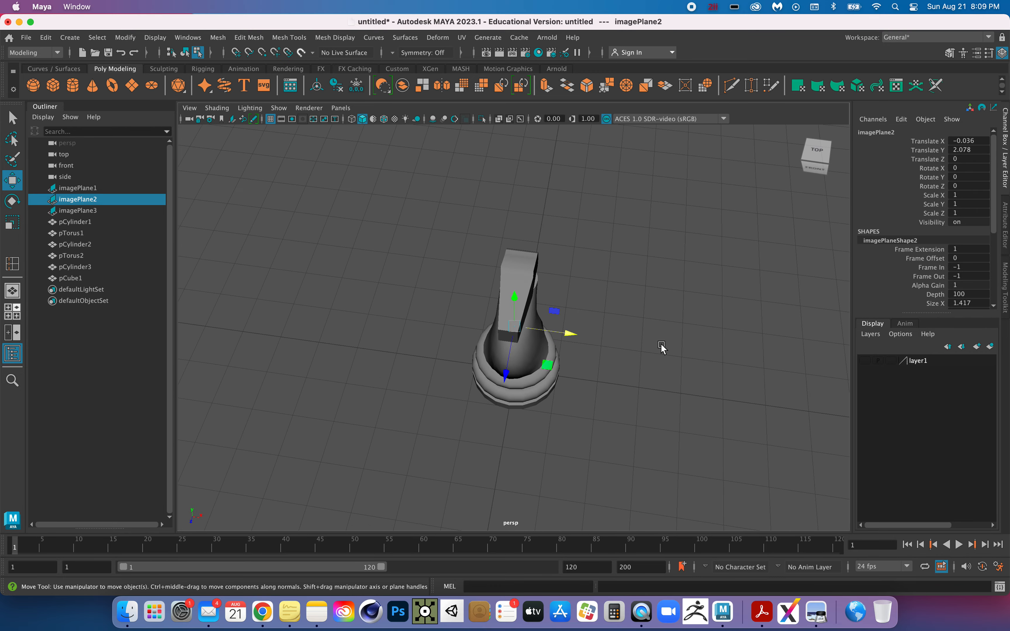
scroll(660, 344, "up", 5)
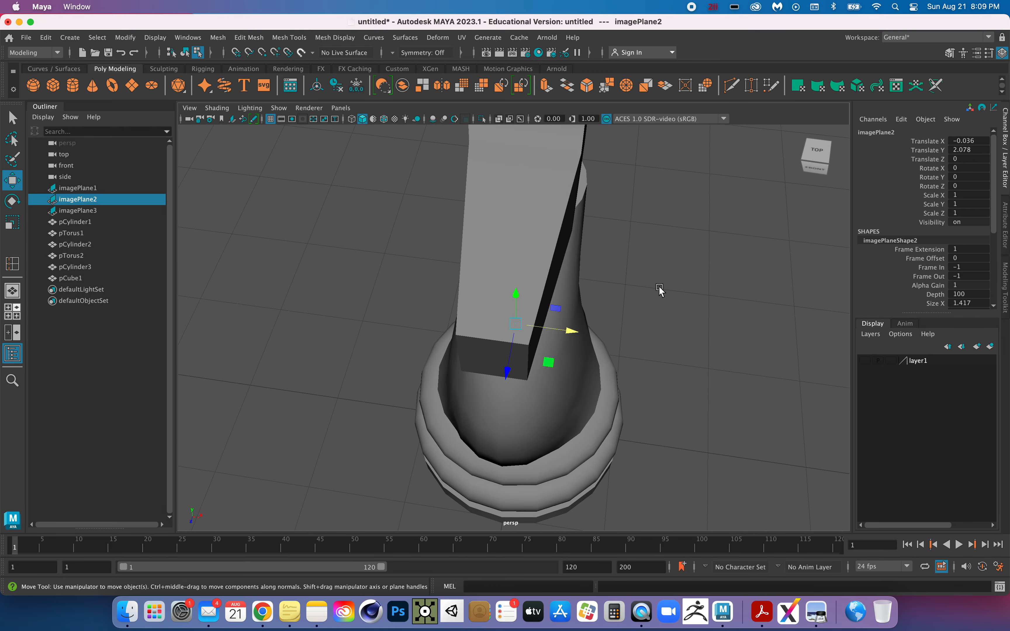
left_click_drag(659, 288, 545, 301, "alt")
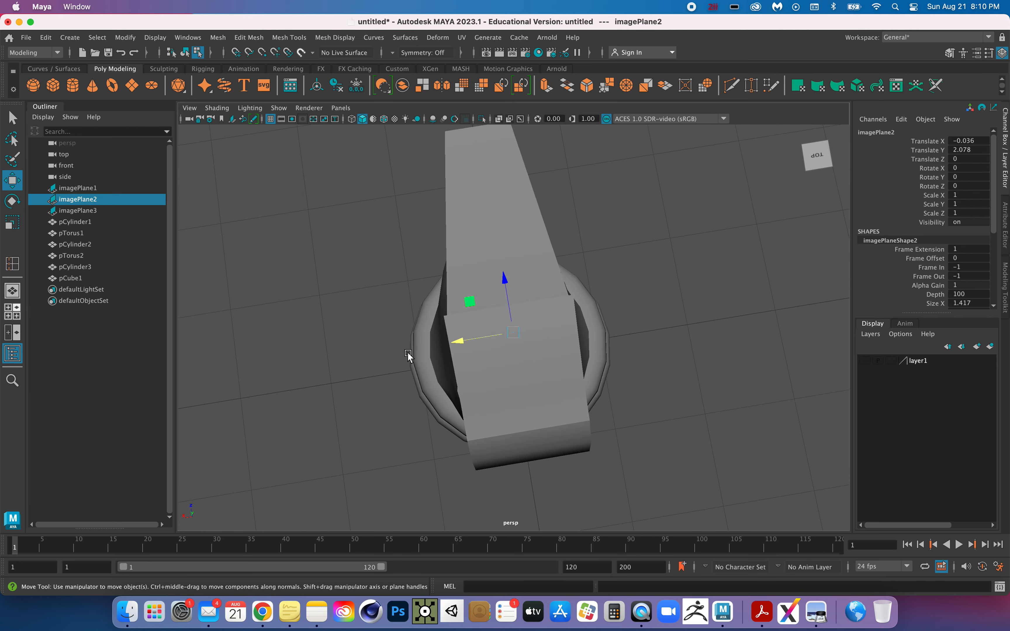
left_click_drag(586, 358, 608, 347, "alt")
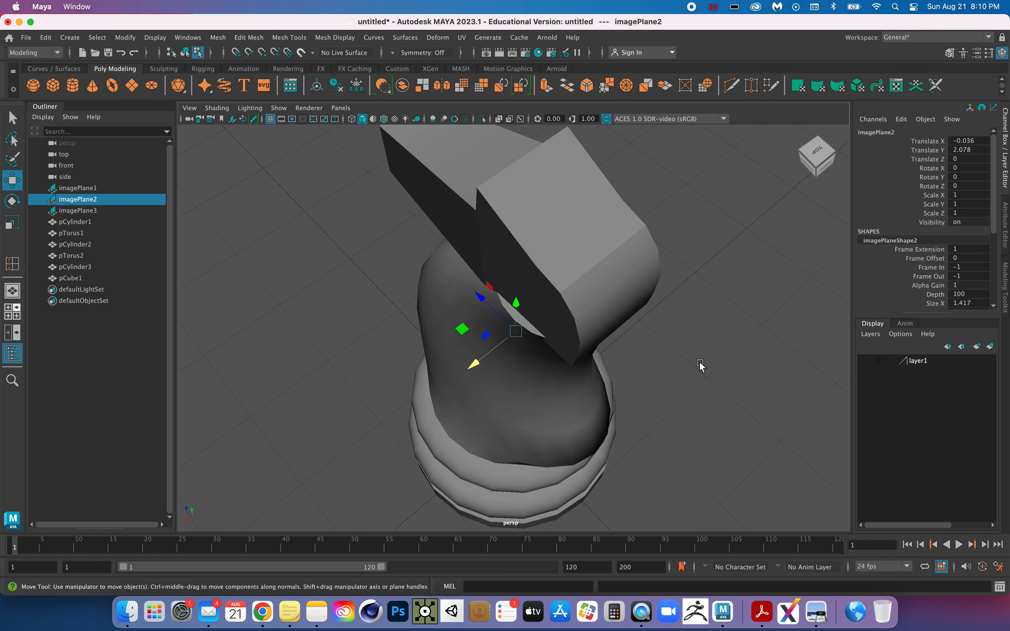
left_click_drag(645, 363, 675, 345, "alt")
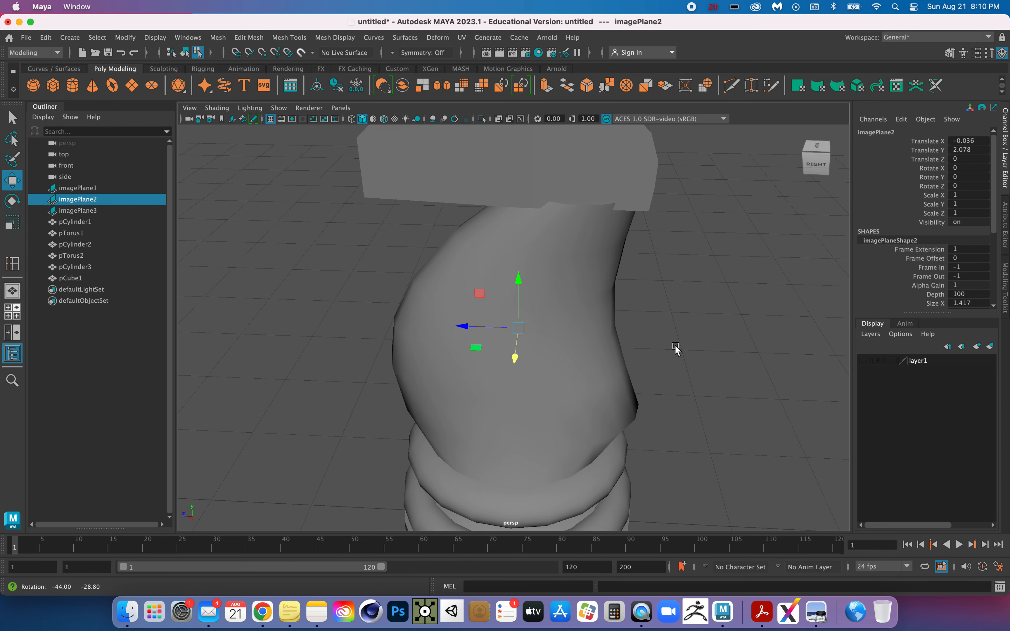
Switch the head cube back to object mode and raise the whole head to about 3.591 in Y.
left_click(478, 167)
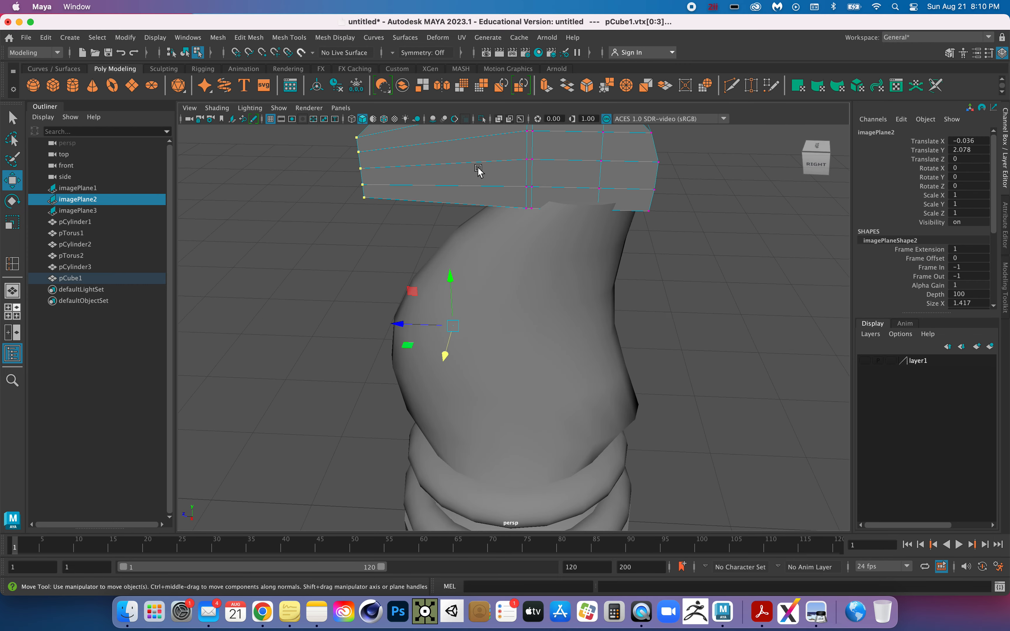
right_click(296, 267)
right_click(241, 204)
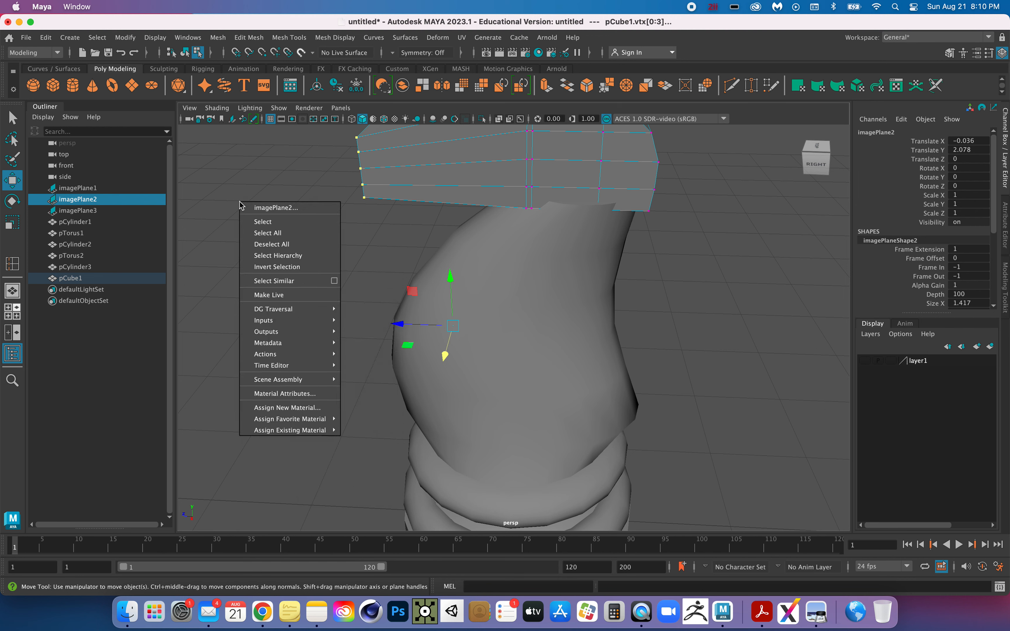
left_click(162, 206)
left_click(97, 189)
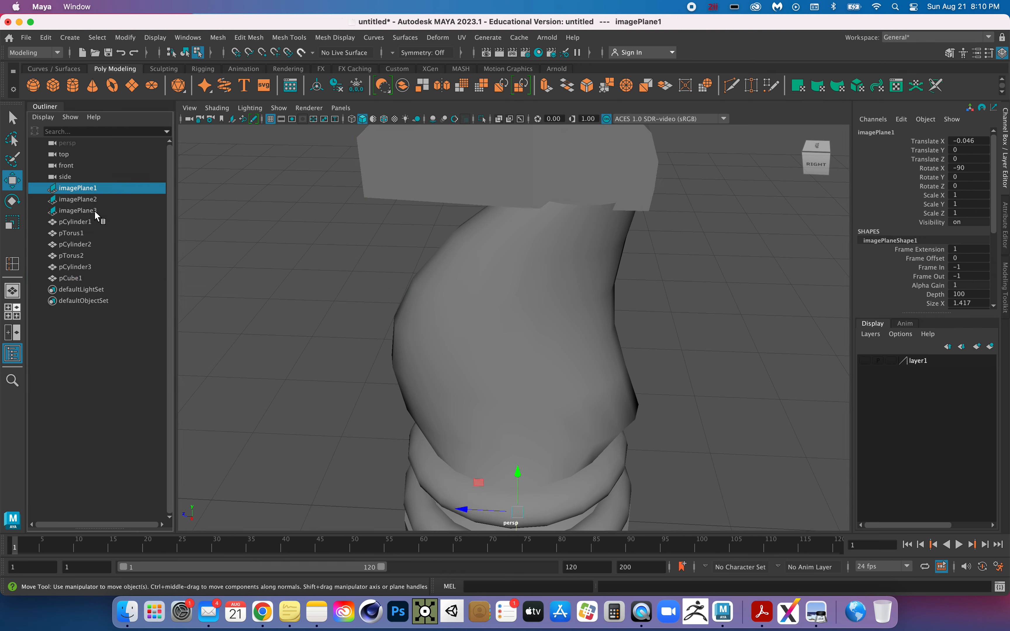
left_click(82, 278)
right_click_drag(235, 260, 267, 245)
scroll(560, 249, "up", 5)
scroll(560, 250, "down", 6)
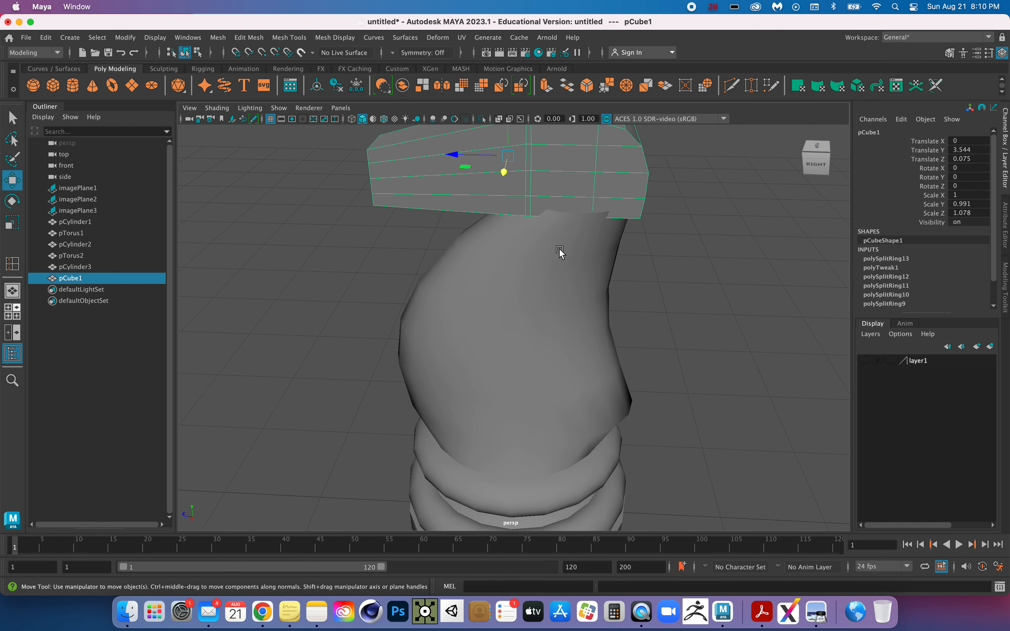
scroll(528, 202, "down", 3)
left_click_drag(507, 135, 508, 130)
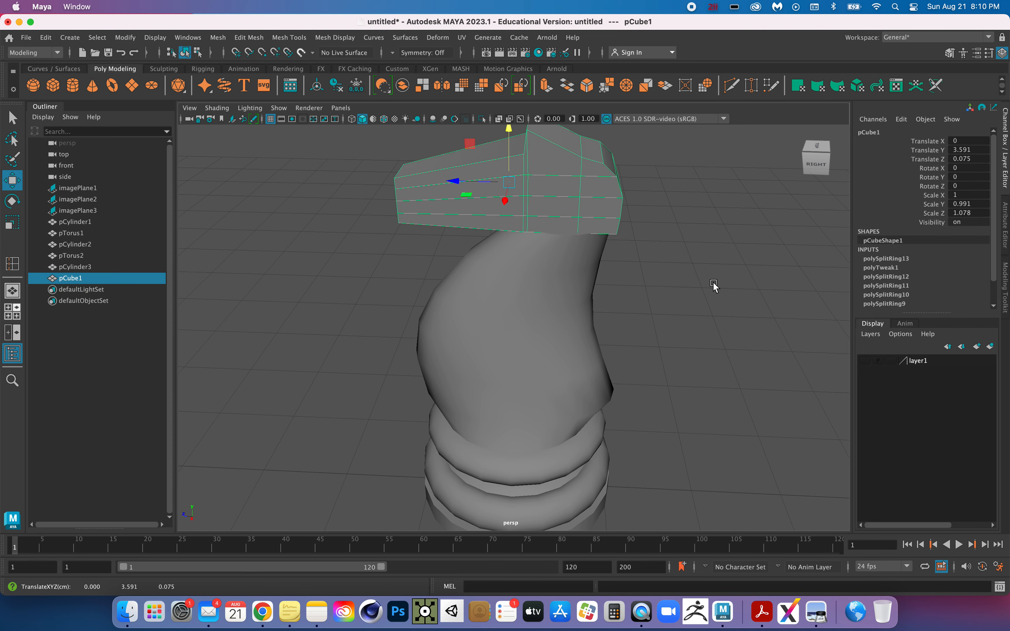
Select the head's two bottom rear corner vertices and move them to about -0.806 in Z, toward the back of the neck.
left_click_drag(713, 285, 654, 261, "alt")
right_click_drag(654, 259, 607, 250)
left_click(479, 175)
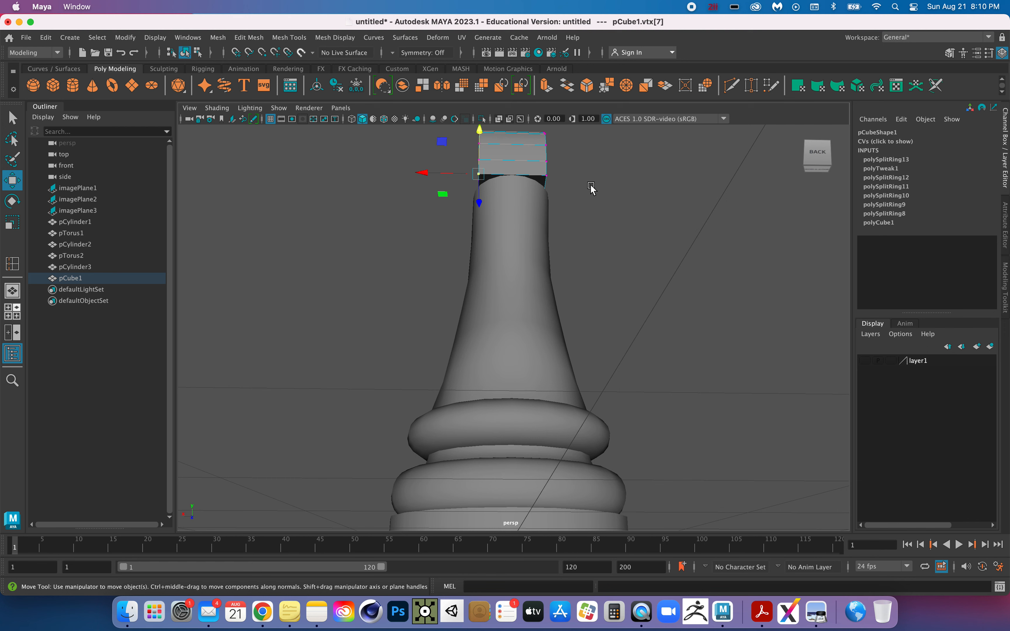
left_click(547, 175, "shift")
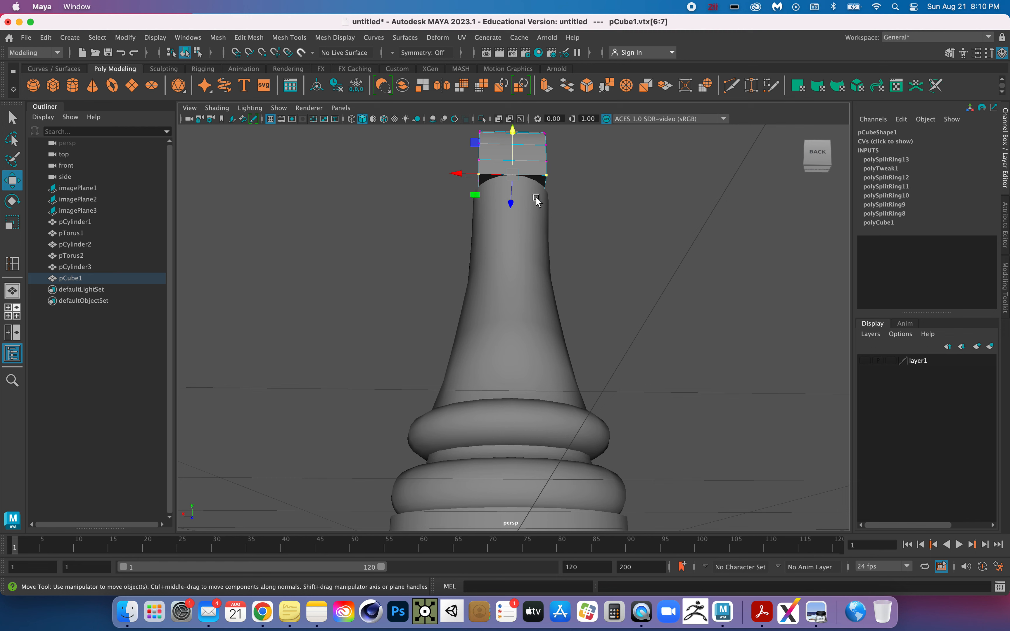
left_click_drag(317, 192, 382, 288)
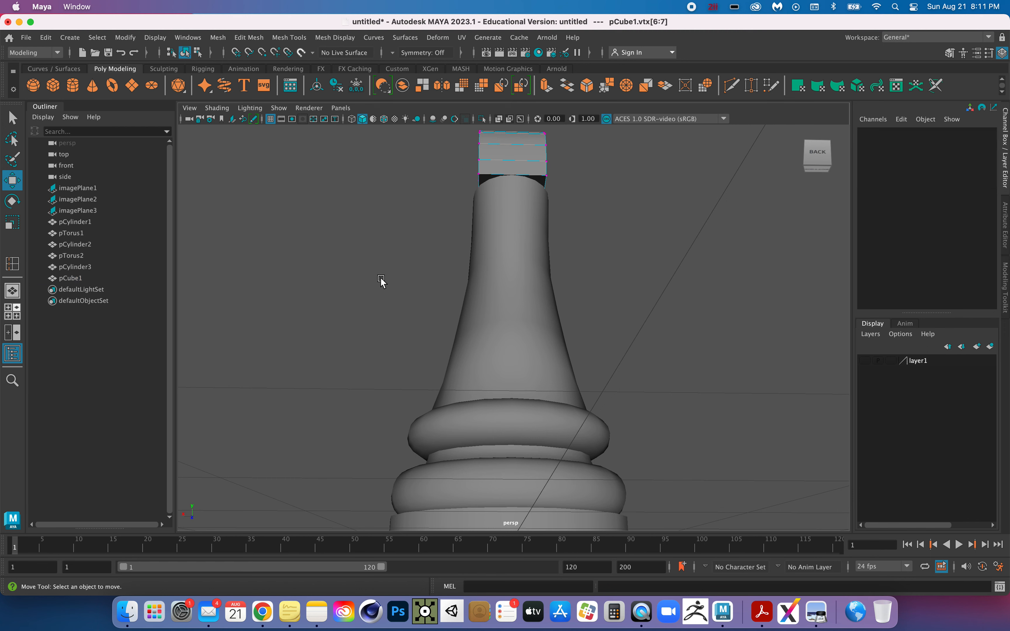
left_click(479, 174)
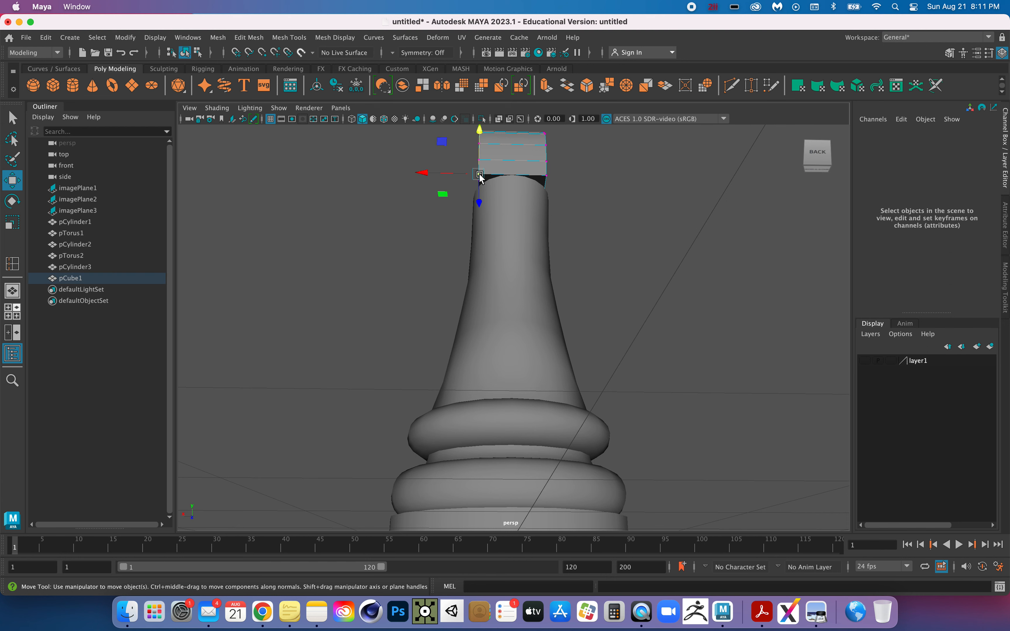
left_click(546, 175, "shift")
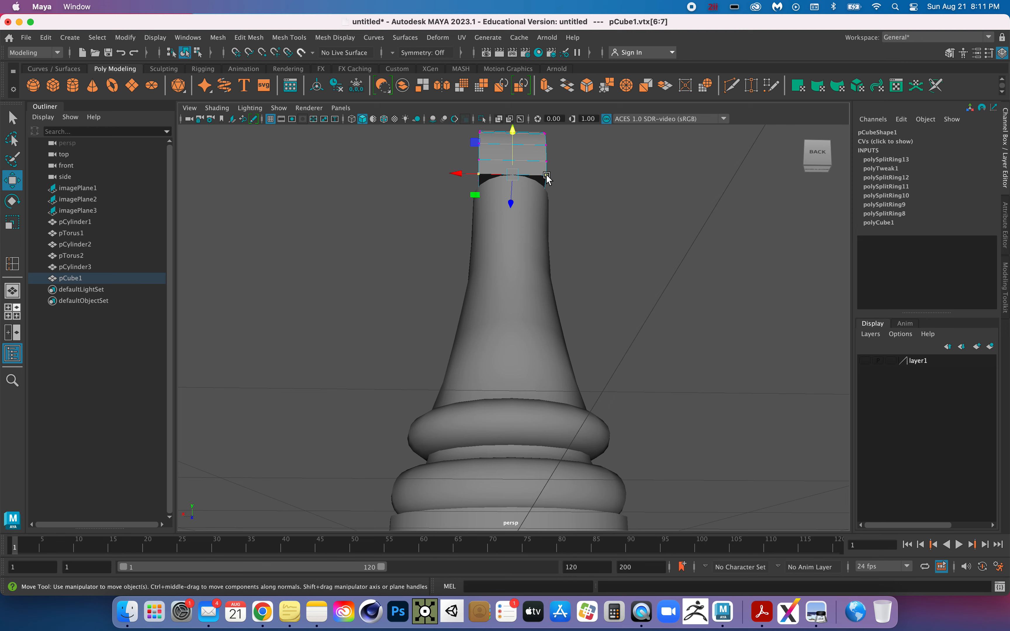
left_click_drag(411, 255, 471, 255, "alt")
left_click(552, 207)
left_click_drag(553, 208, 548, 208)
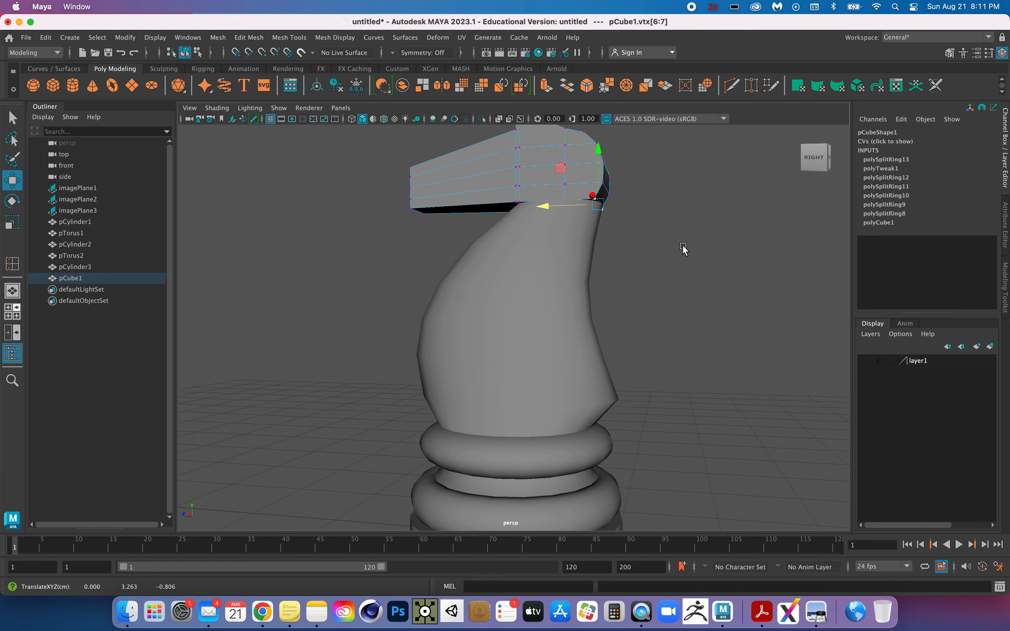
Try to scale the head's two bottom rear corner vertices inward along X.
left_click(12, 223)
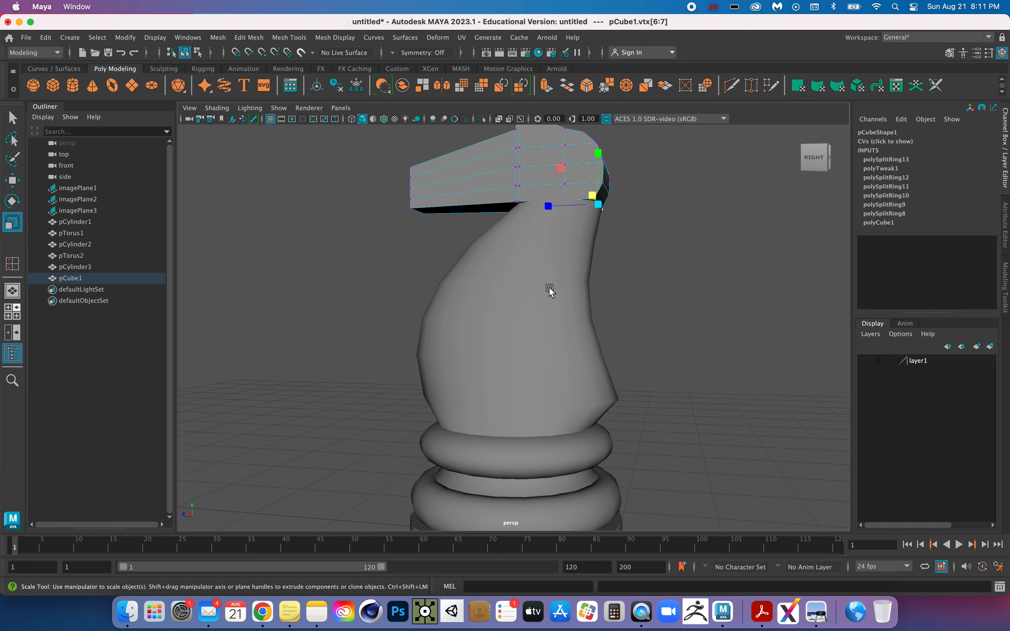
left_click_drag(549, 287, 462, 256, "alt")
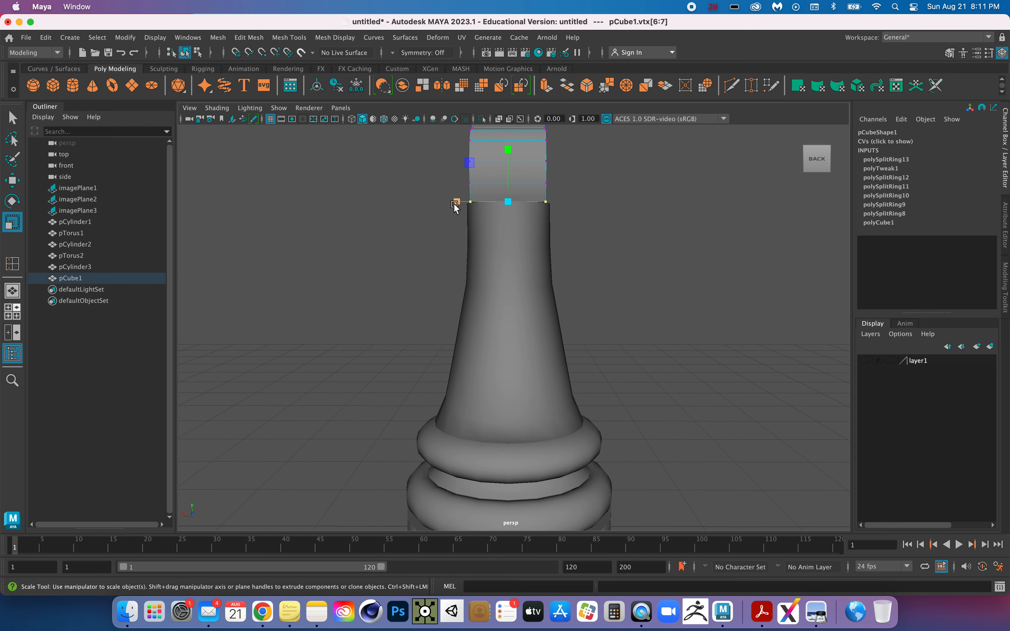
left_click_drag(453, 206, 473, 218)
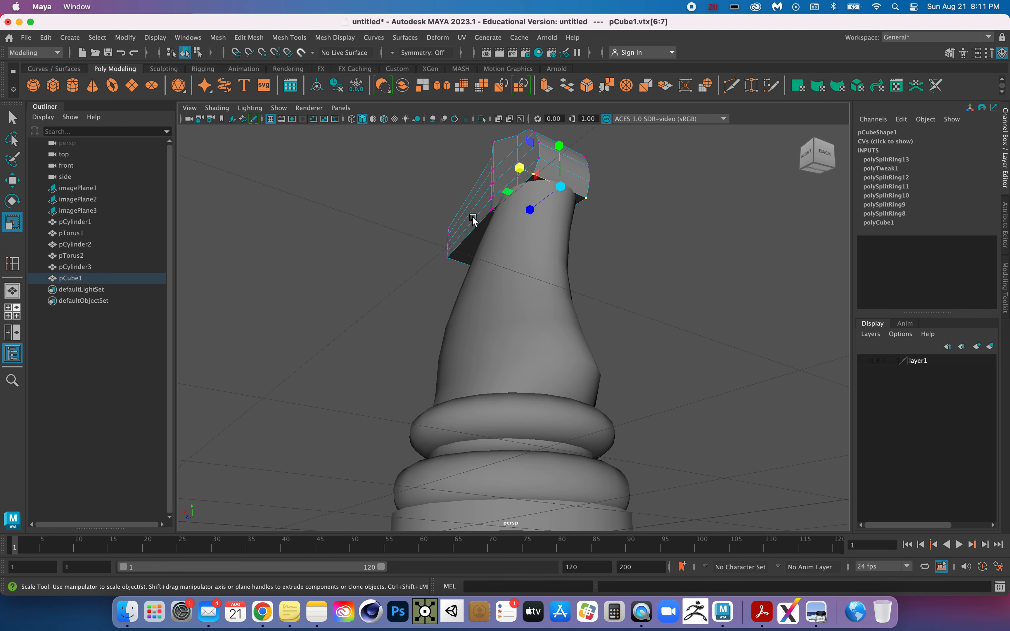
Move the head's bottom rear corner vertices inward individually, one to about 0.202 and the other to about -0.196 in X.
left_click(12, 180)
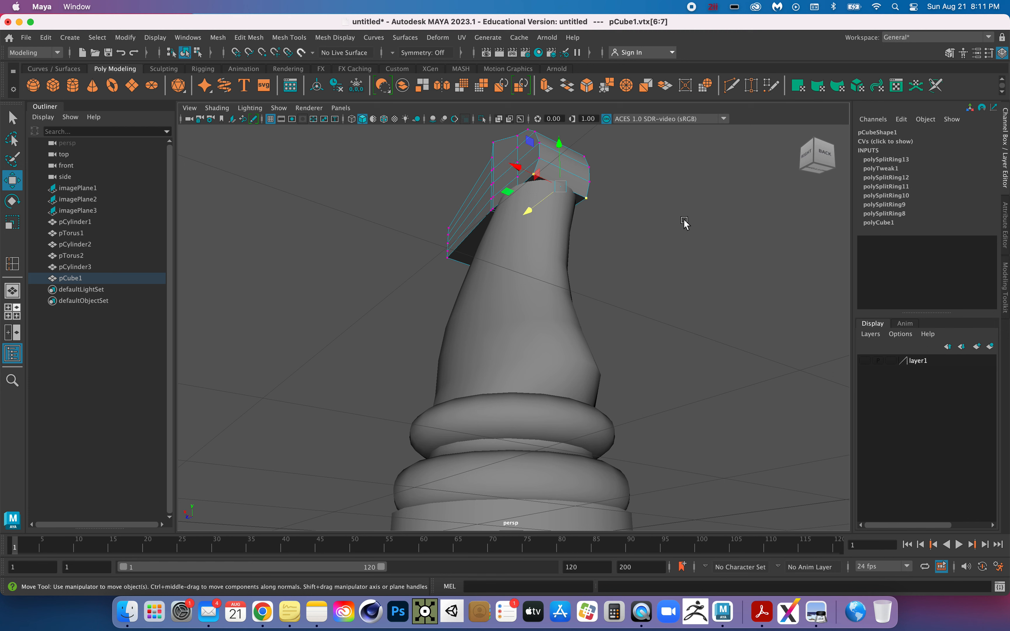
left_click(666, 218)
left_click(535, 177)
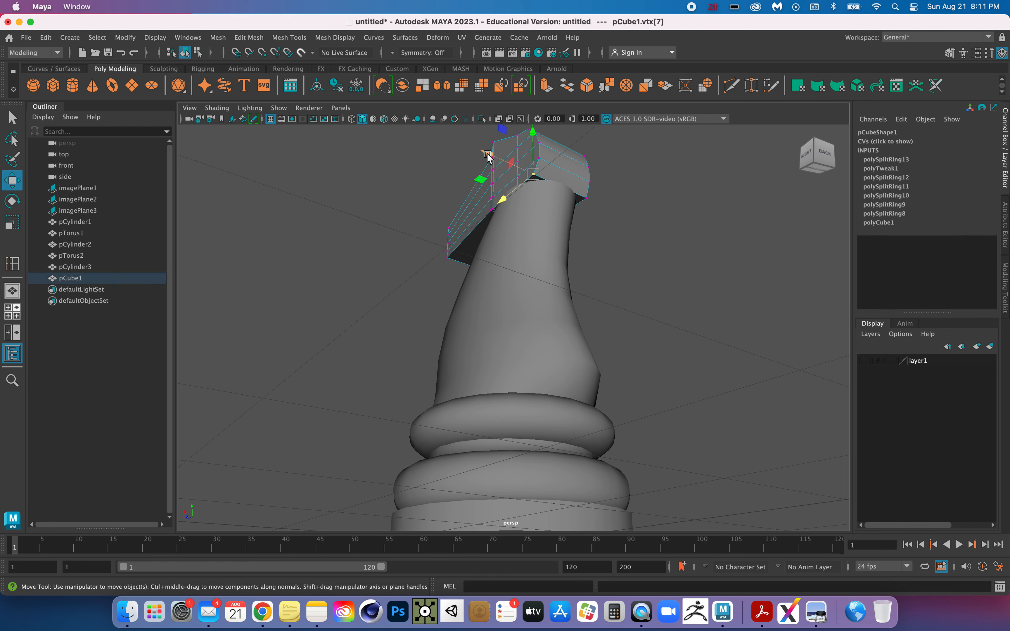
left_click_drag(493, 159, 498, 165)
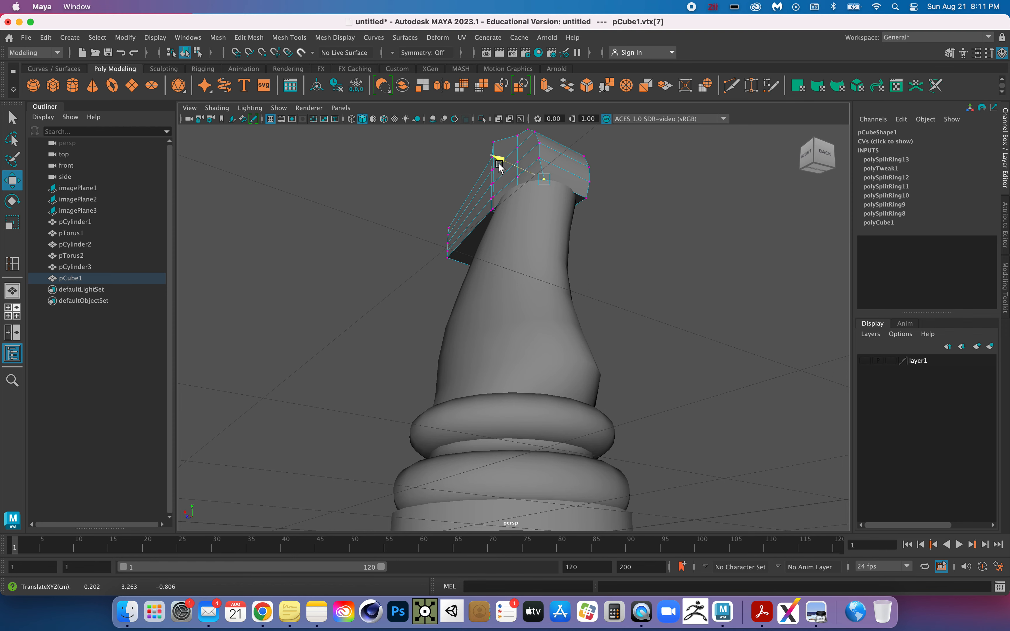
left_click_drag(683, 253, 663, 255, "alt")
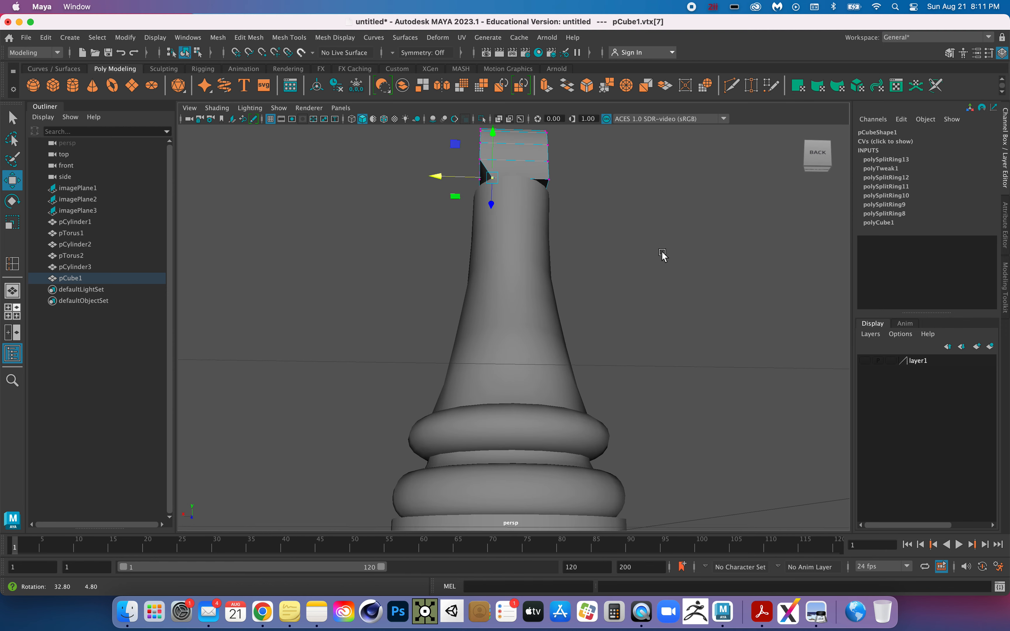
left_click(549, 184)
left_click_drag(491, 178, 479, 183)
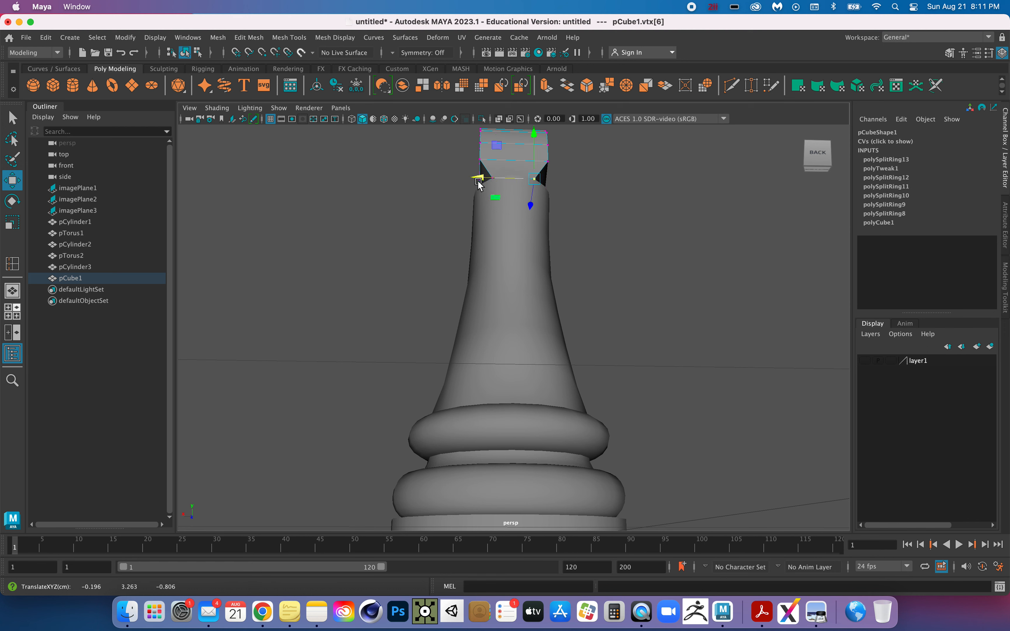
left_click(417, 196)
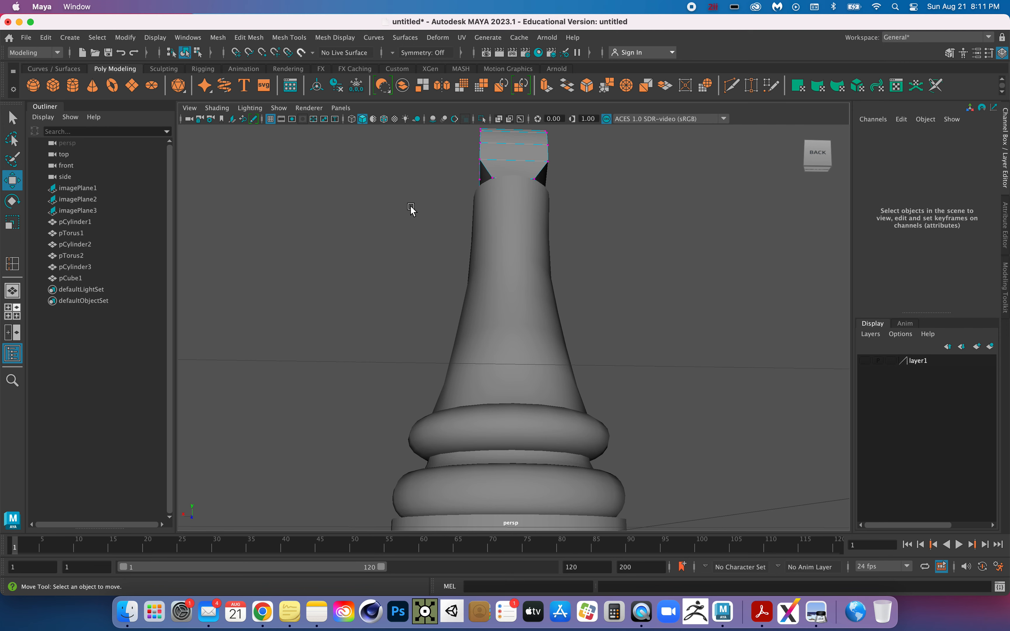
Put the neck cylinder in vertex mode and select its complete top ring of vertices in the side view.
left_click_drag(410, 209, 444, 234, "alt")
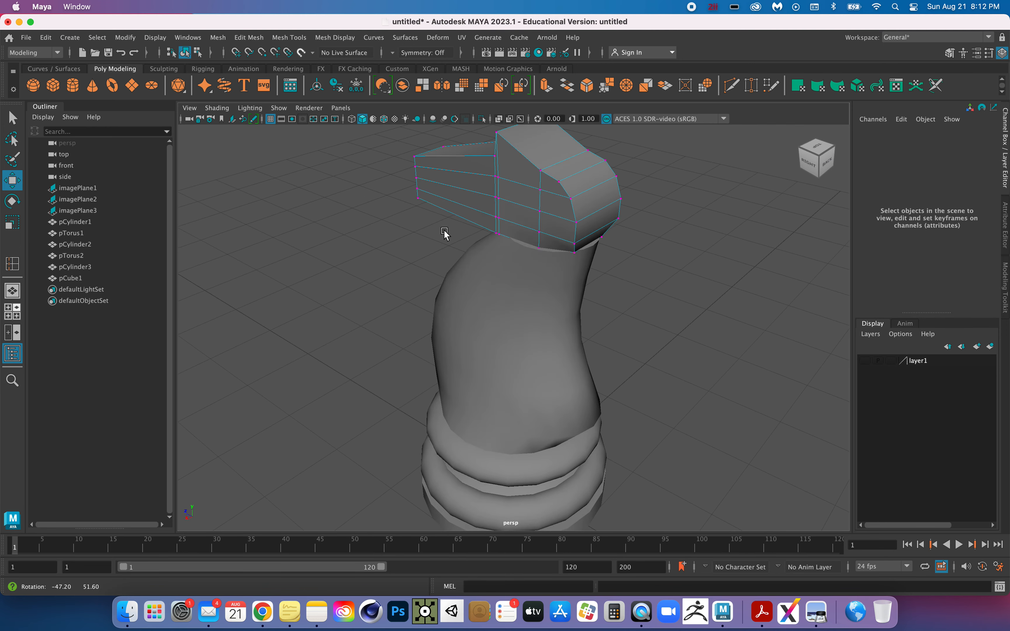
left_click(541, 258)
right_click_drag(331, 260, 291, 267)
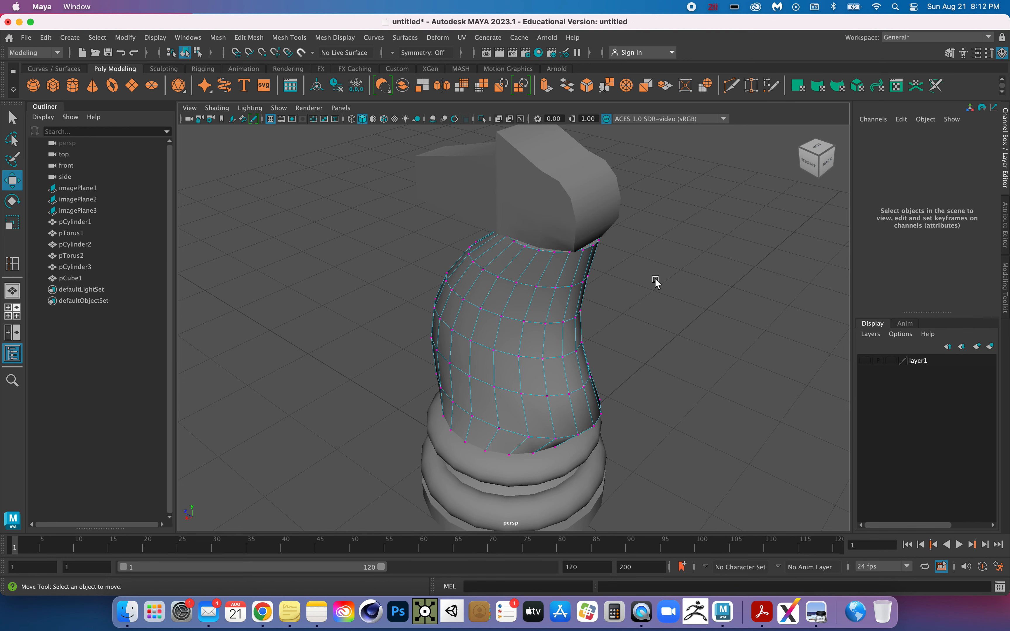
left_click_drag(652, 269, 674, 264, "alt")
left_click_drag(637, 201, 497, 229)
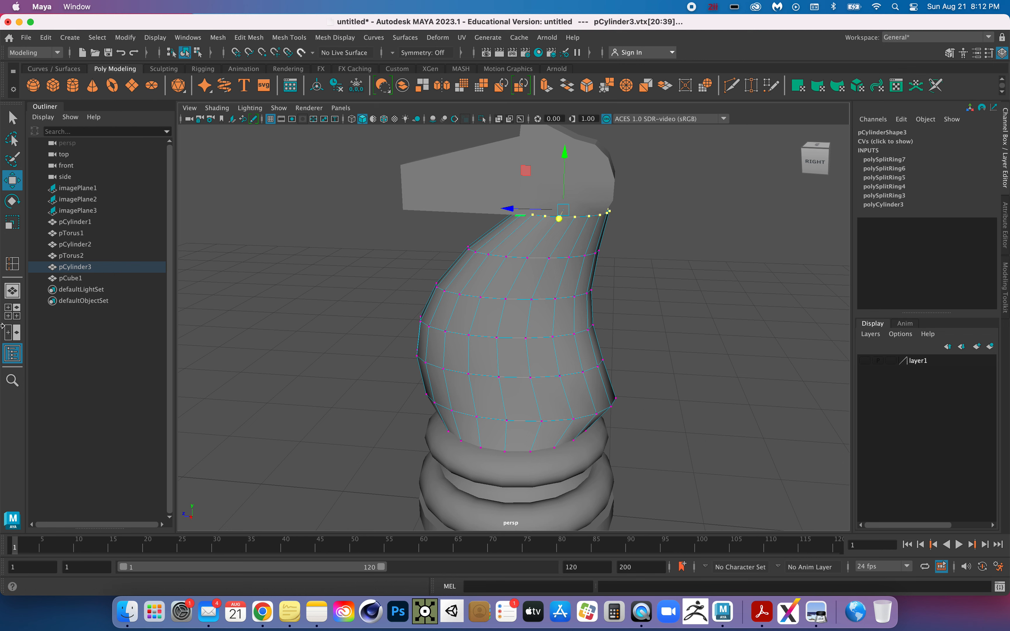
left_click(12, 312)
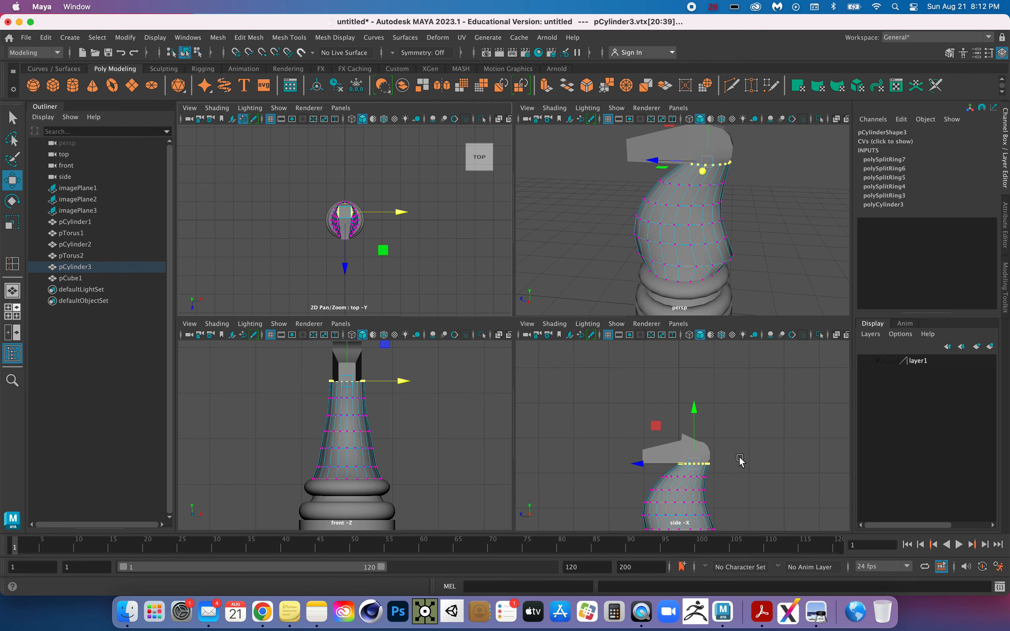
key("space")
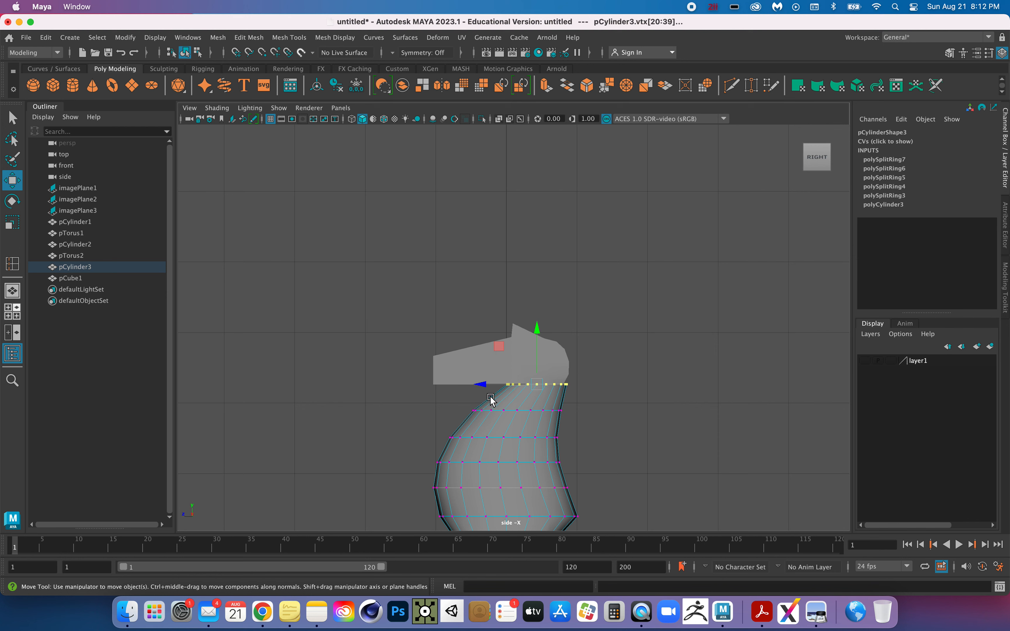
left_click(672, 395)
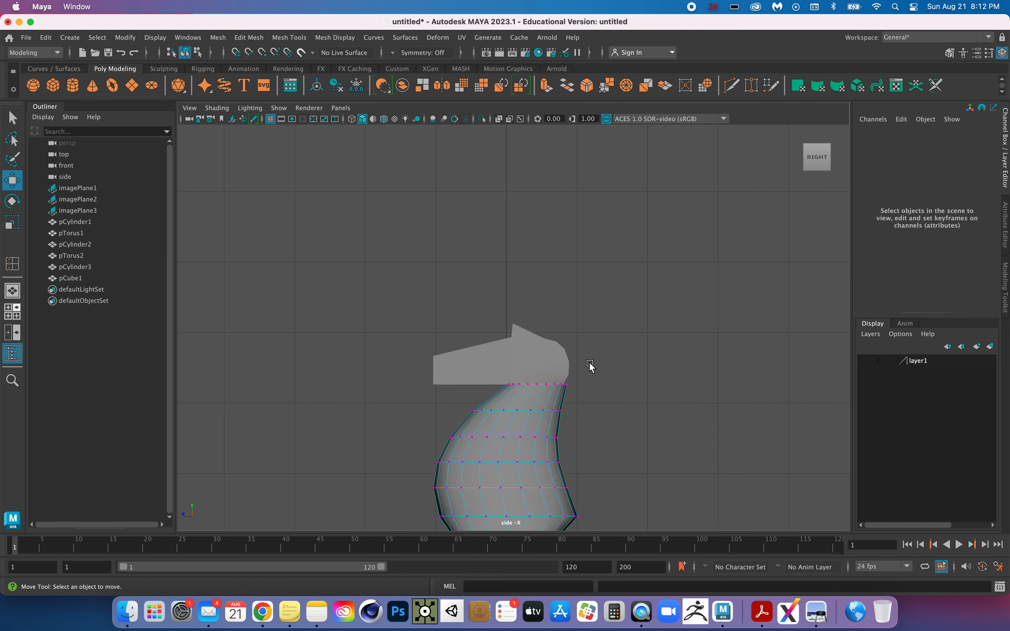
left_click_drag(590, 363, 488, 396)
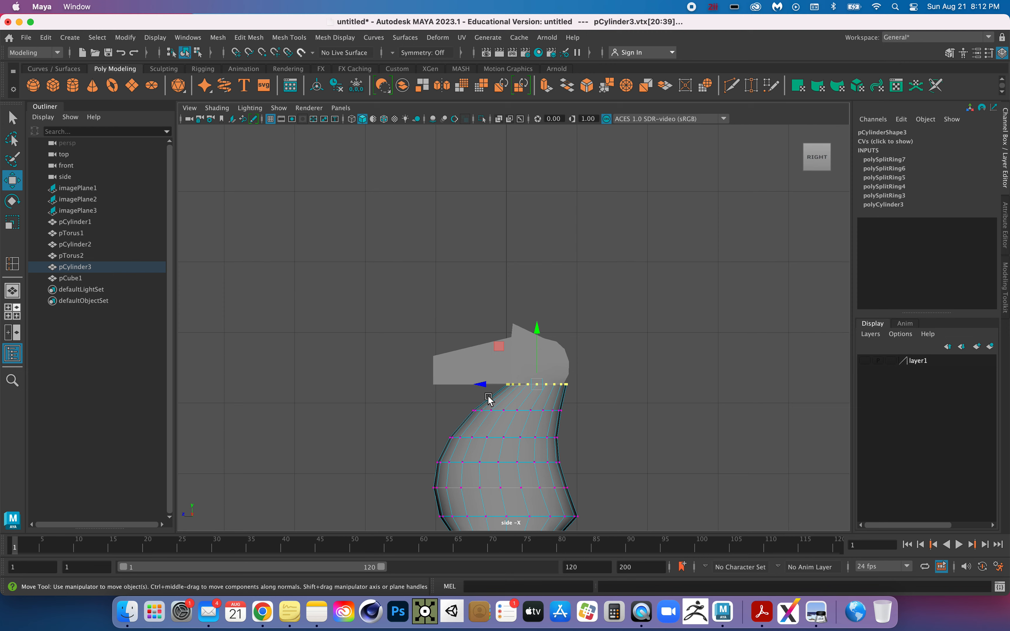
In the perspective view, scale the neck's top vertex ring inward along X to fit under the head.
left_click(12, 311)
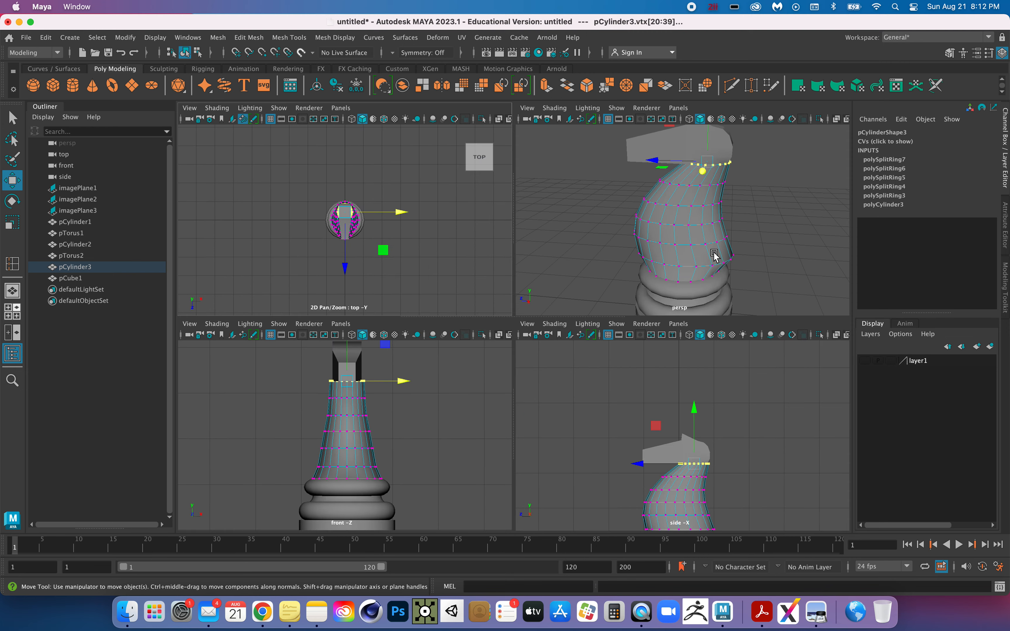
key("space")
scroll(725, 218, "up", 5)
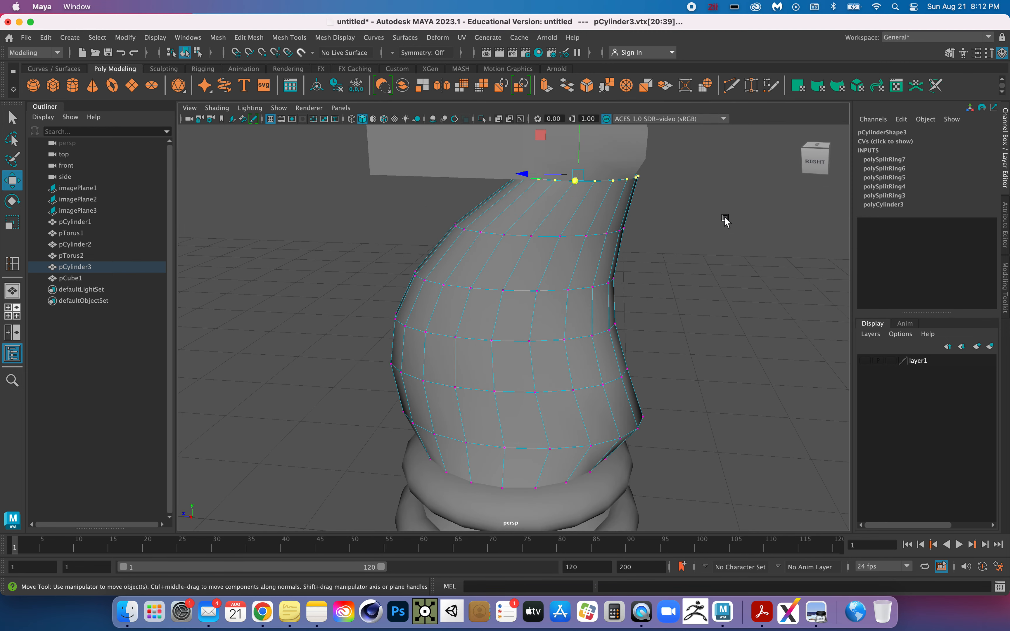
left_click(12, 222)
scroll(544, 198, "up", 2)
scroll(544, 198, "down", 5)
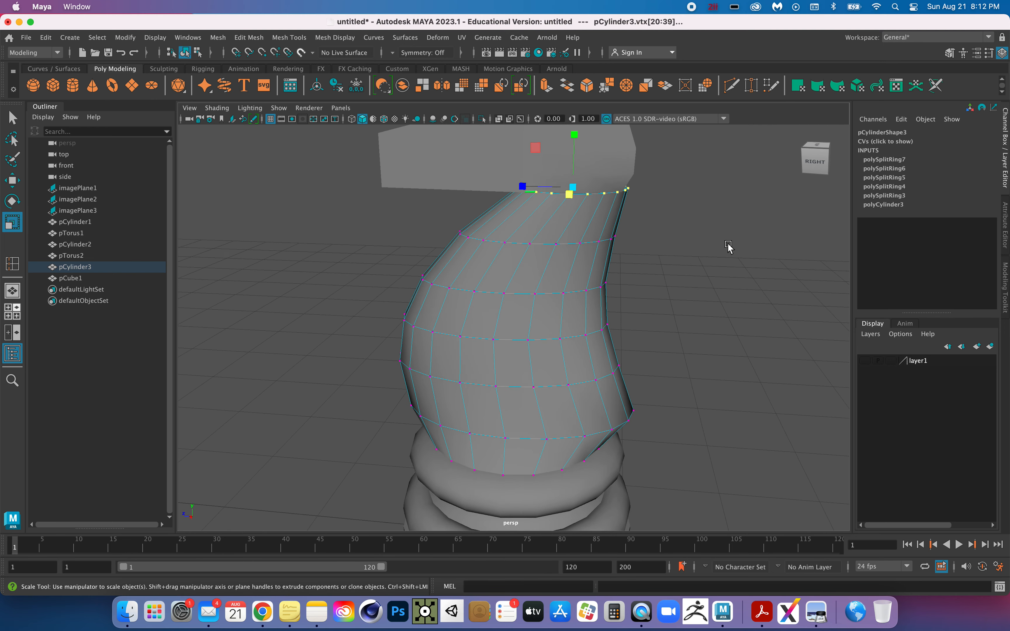
left_click_drag(727, 247, 688, 262, "alt")
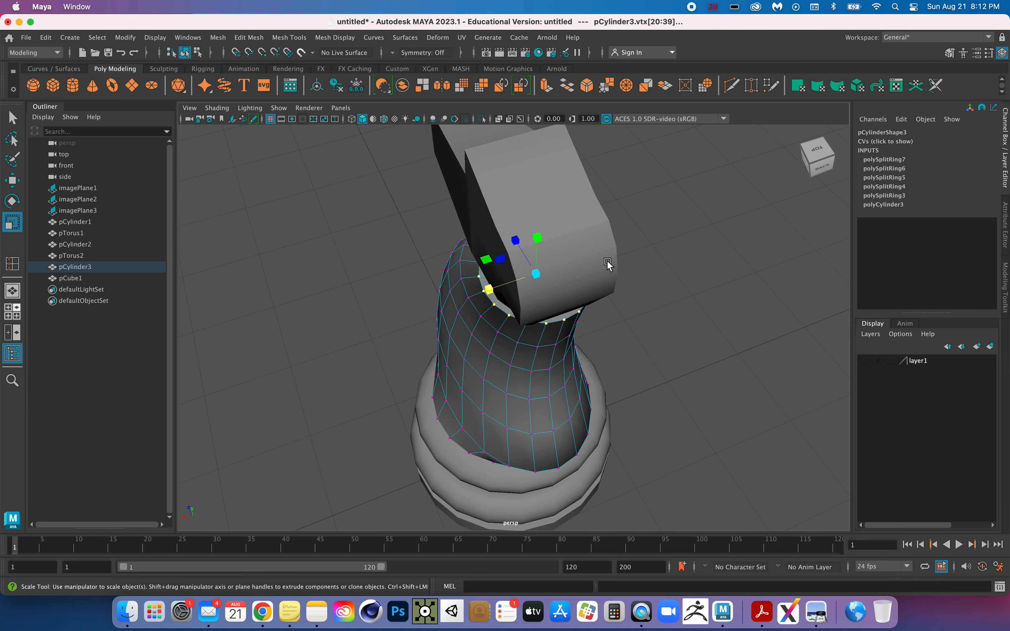
left_click_drag(488, 289, 501, 286)
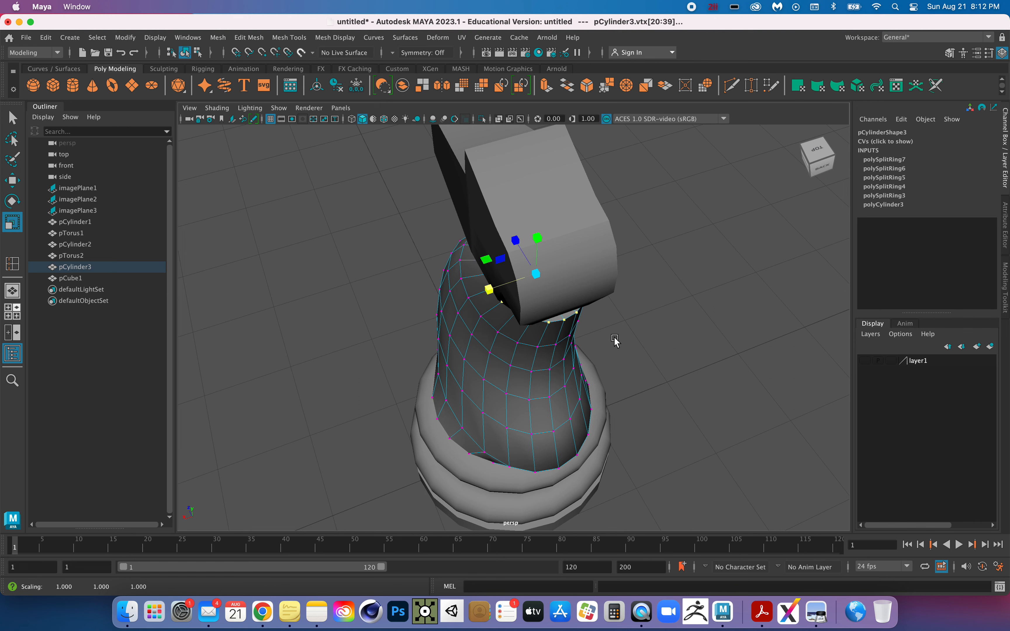
left_click(640, 344)
In the side view, move the head's two bottom rear corner vertices to about -0.841 in Z to meet the neck's back edge.
left_click_drag(640, 345, 570, 334, "alt")
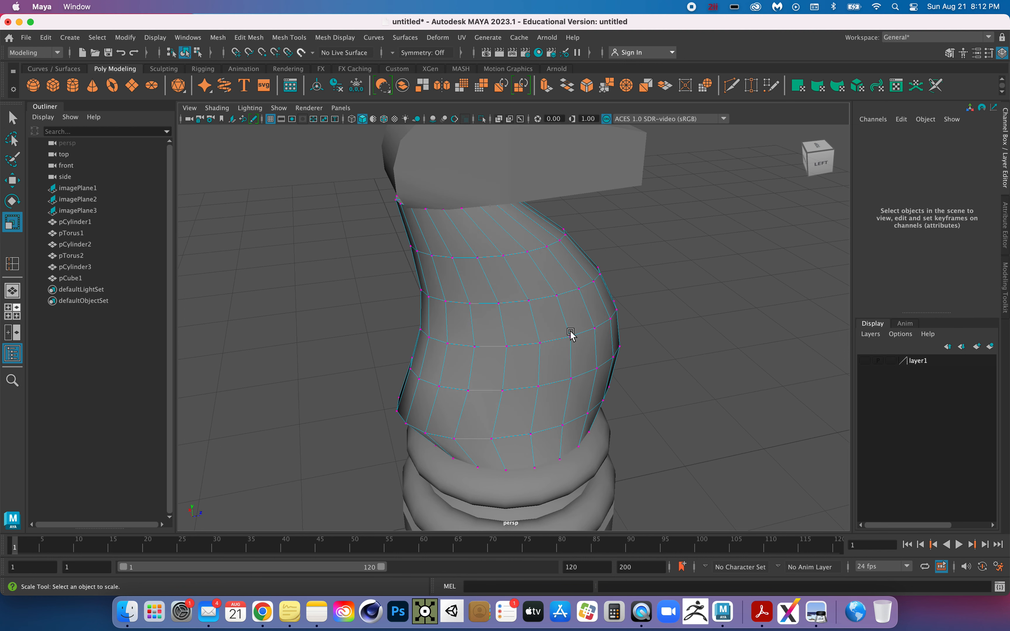
left_click(467, 159)
right_click_drag(290, 227, 248, 218)
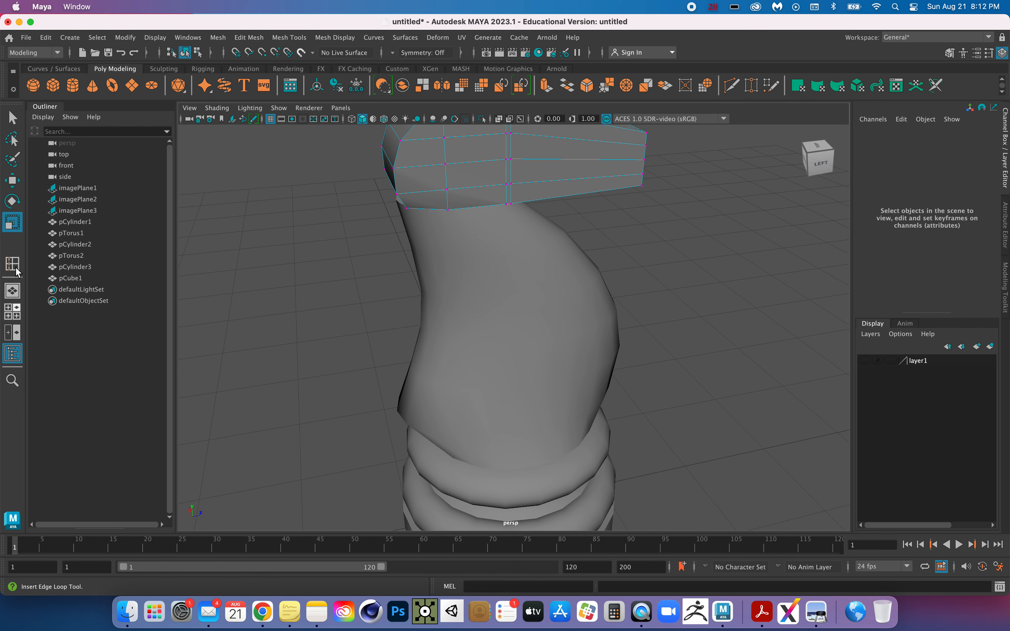
key("space")
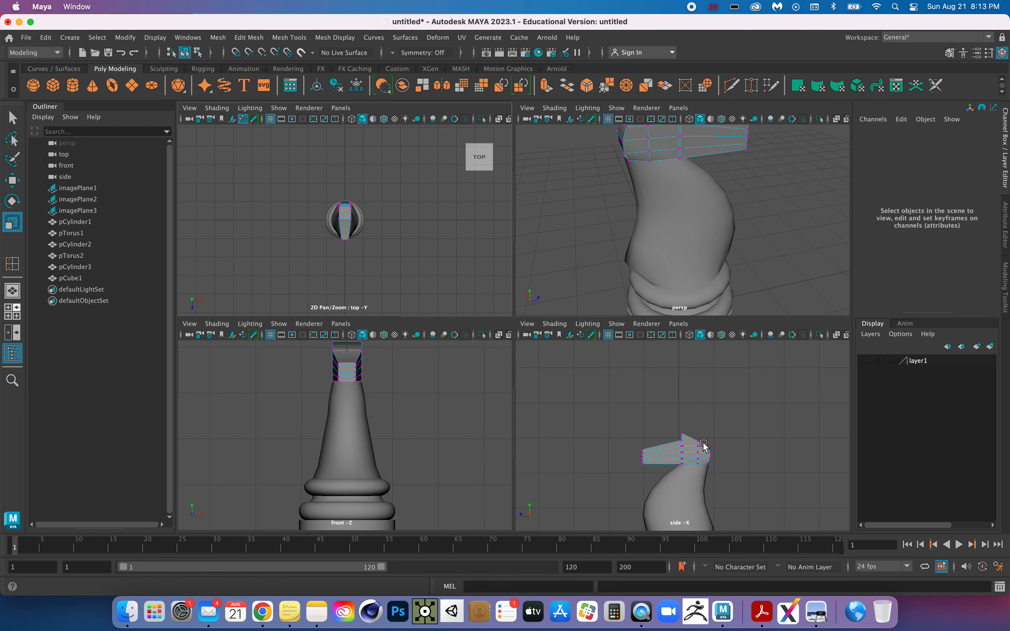
key("space")
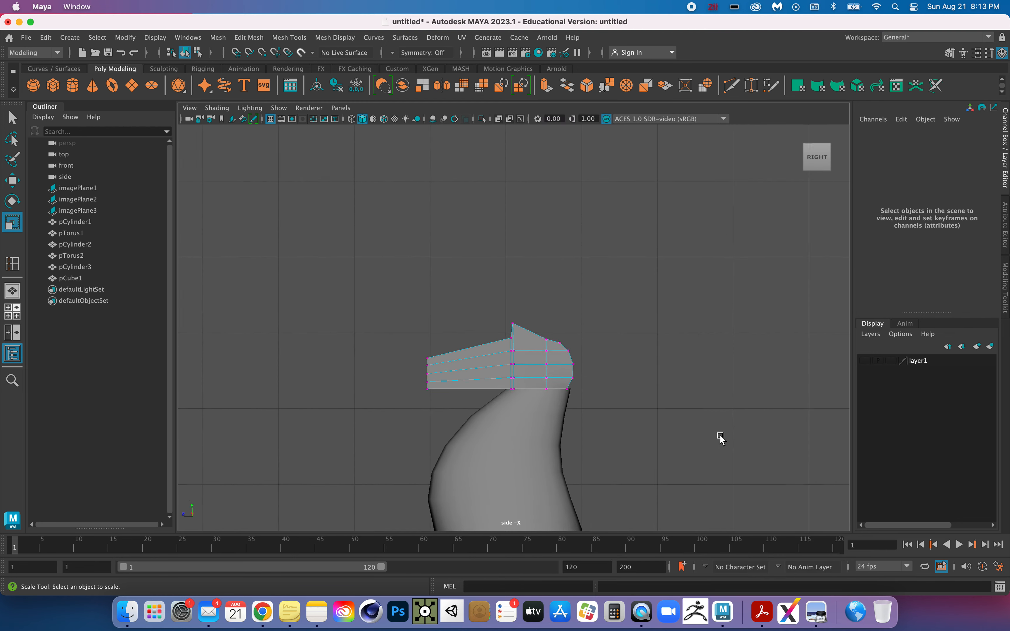
scroll(720, 435, "up", 3)
left_click_drag(653, 432, 600, 452)
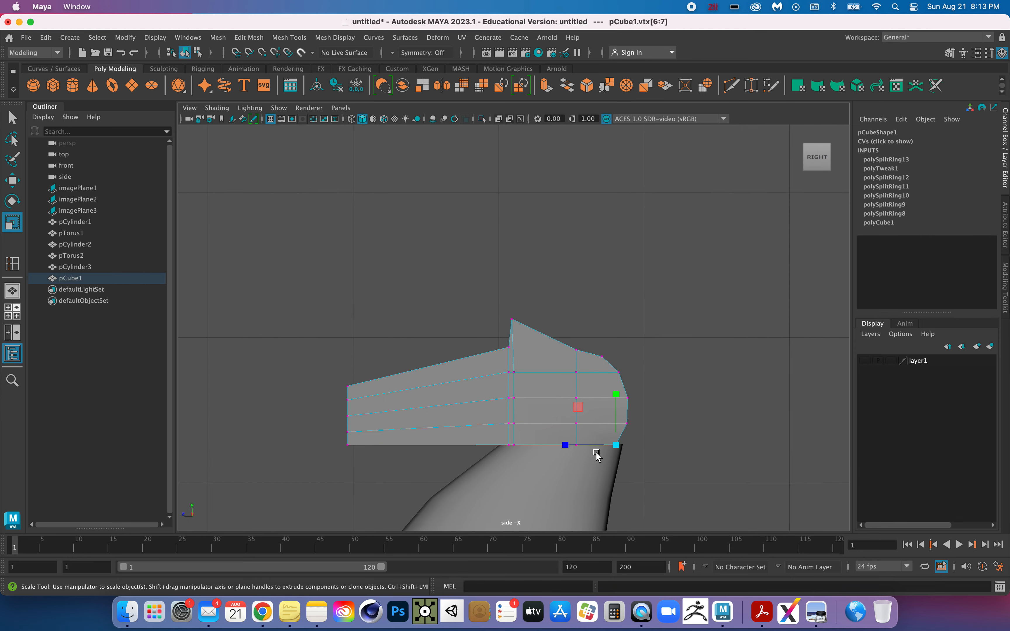
left_click(19, 187)
left_click_drag(559, 445, 563, 445)
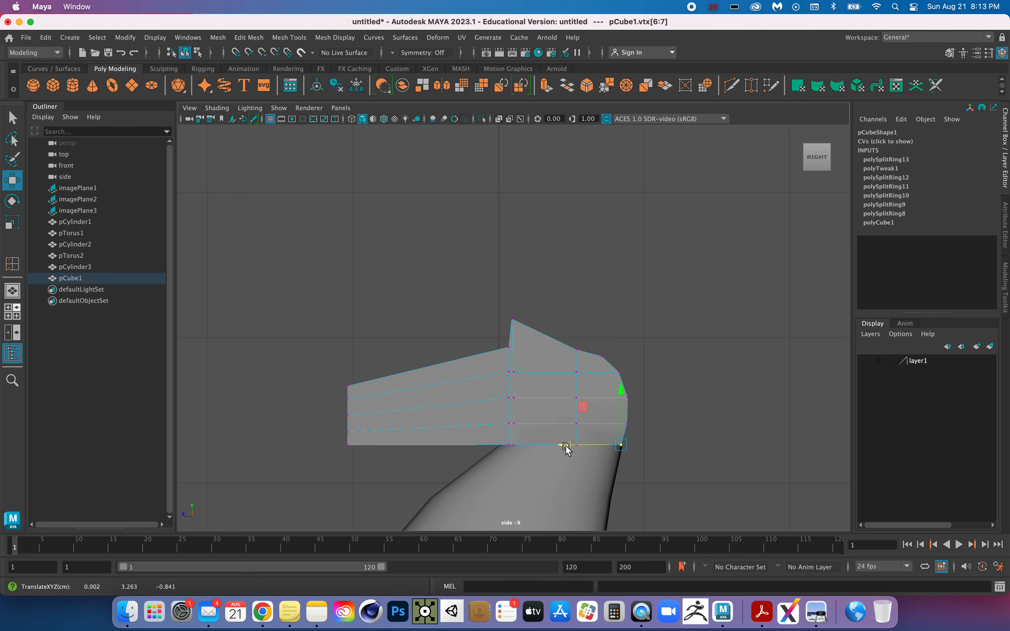
left_click(736, 440)
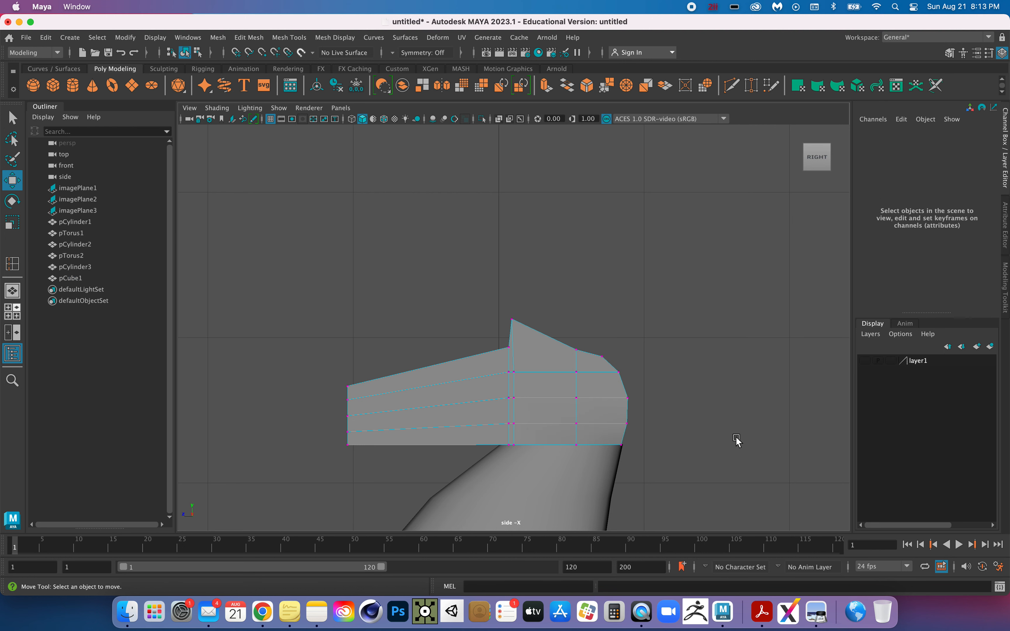
In the side view, select the head's two bottom rear corner vertices together where they meet the neck's back edge.
scroll(683, 451, "up", 3)
left_click(646, 472)
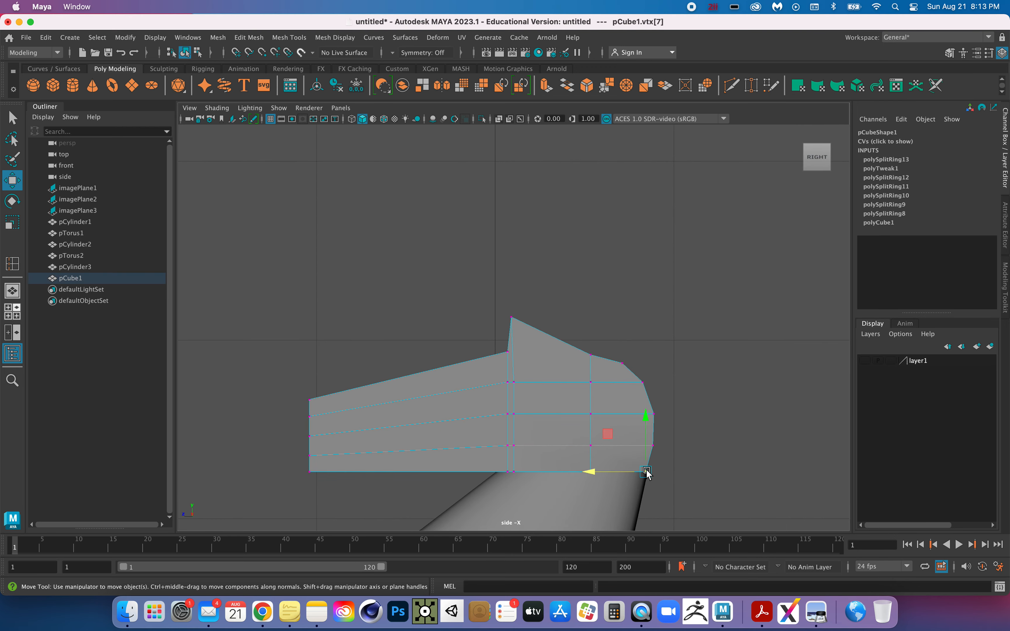
key("f")
scroll(615, 360, "up", 4)
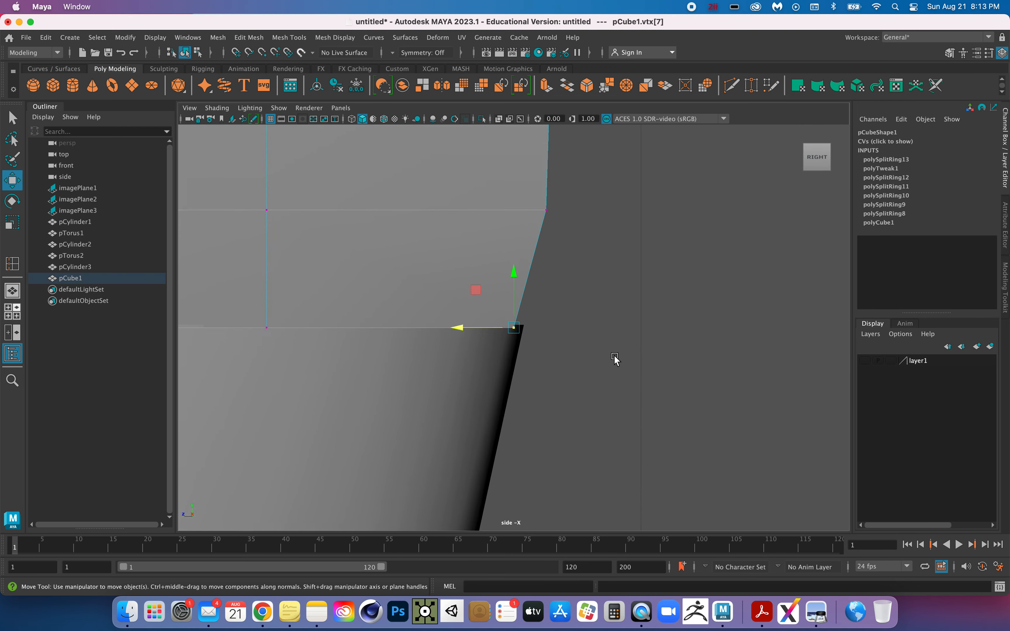
left_click(614, 337)
left_click_drag(590, 300, 469, 328)
scroll(624, 377, "down", 6)
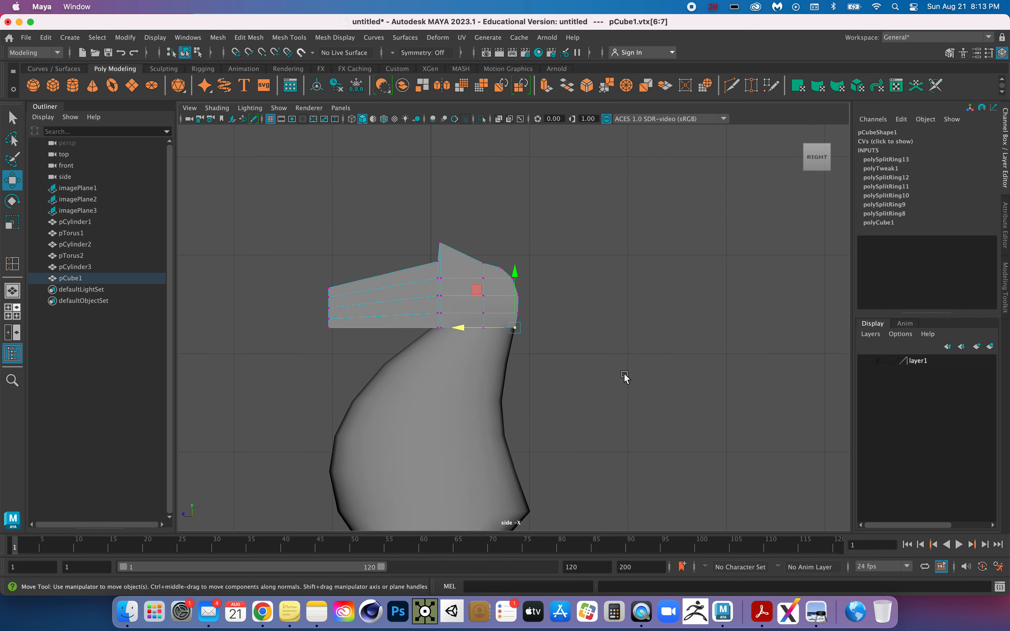
In the perspective view, examine the joint between the head and neck from both sides, from behind and from below.
left_click(13, 313)
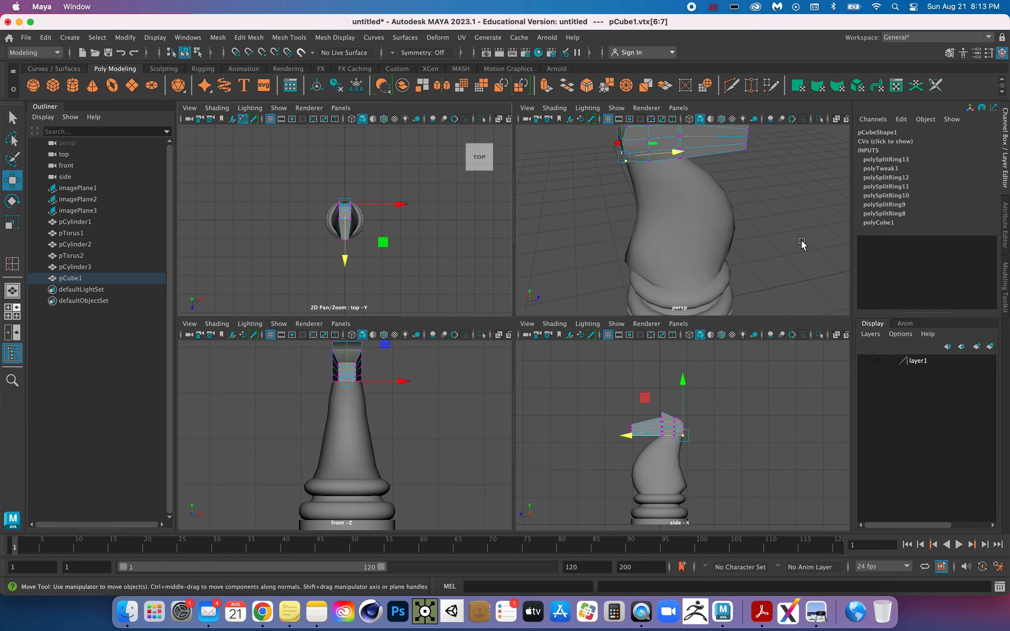
key("space")
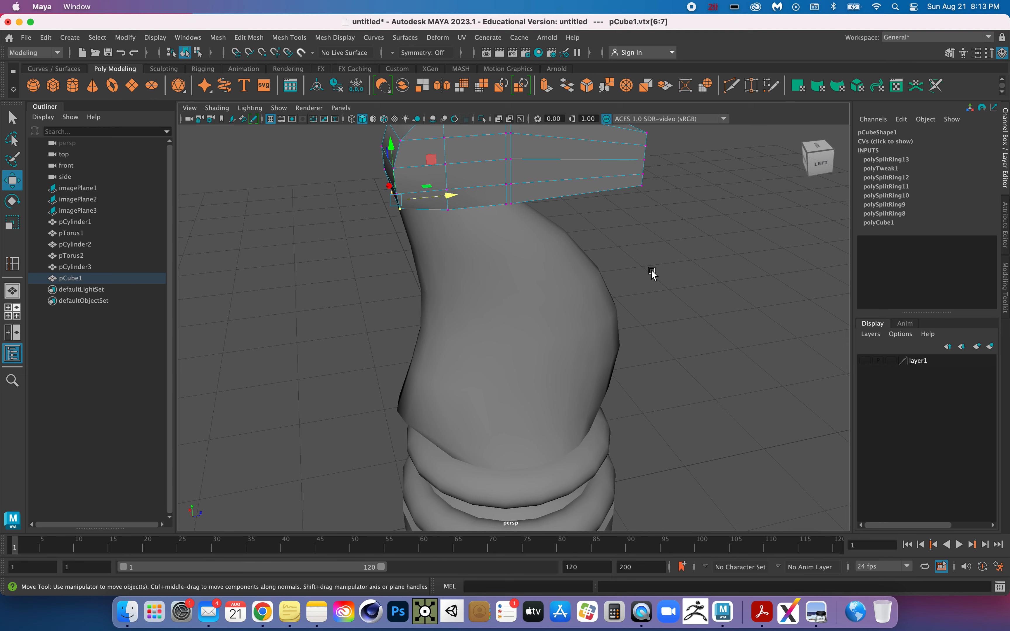
left_click_drag(652, 273, 715, 243, "alt")
mouse_move(723, 241)
left_mouse_down("alt")
mouse_move(755, 264)
mouse_move(735, 256)
left_mouse_up("alt")
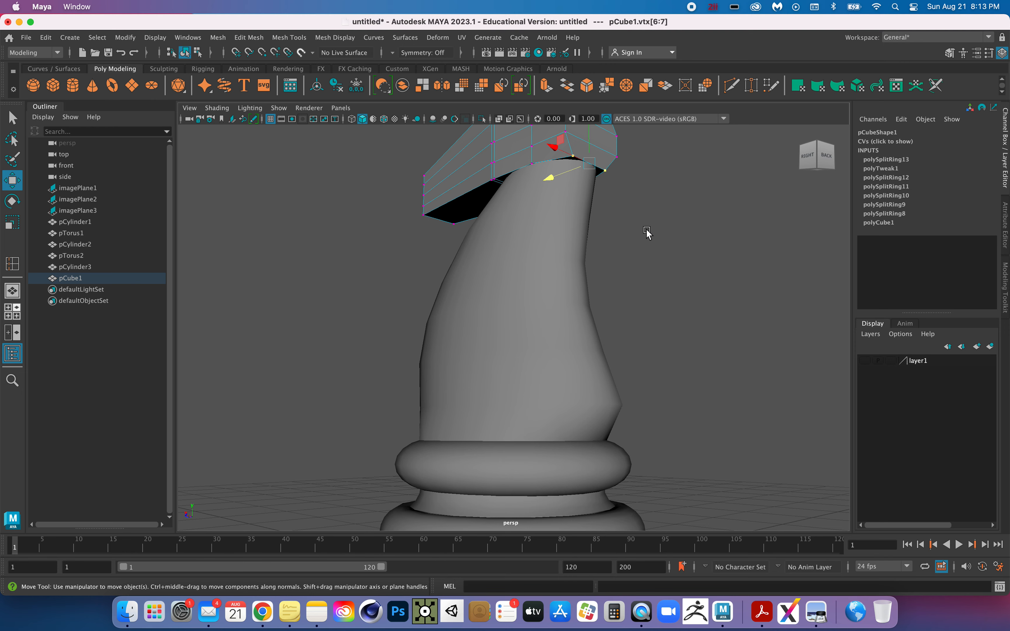
left_click_drag(646, 233, 669, 248, "alt")
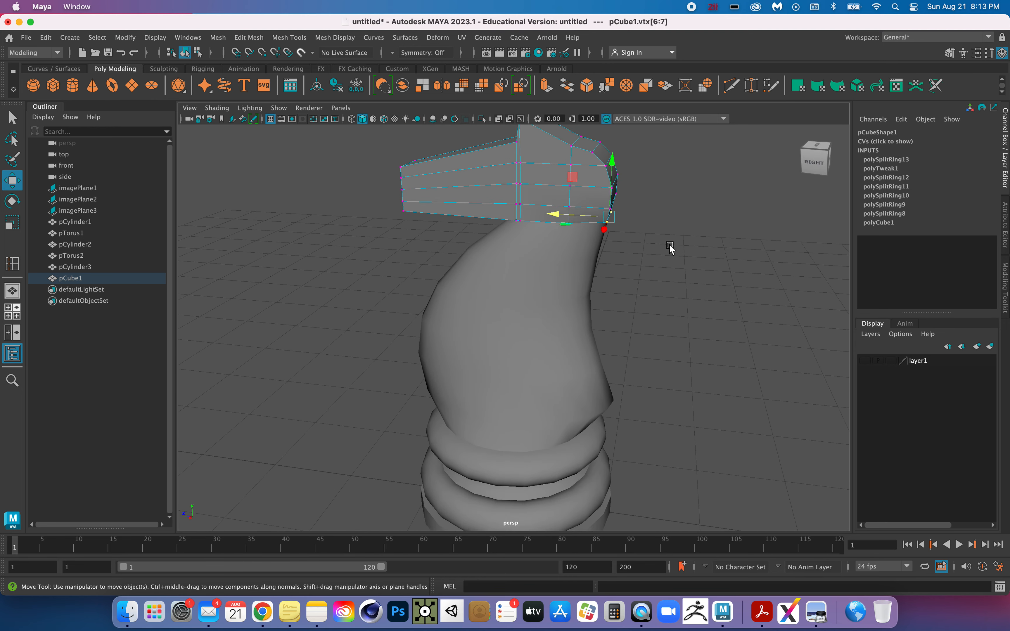
scroll(669, 248, "down", 4)
left_click_drag(642, 291, 652, 283, "alt")
Clear the vertex selection, return the head to object mode, and show the knight in the four-view layout.
left_click(357, 310)
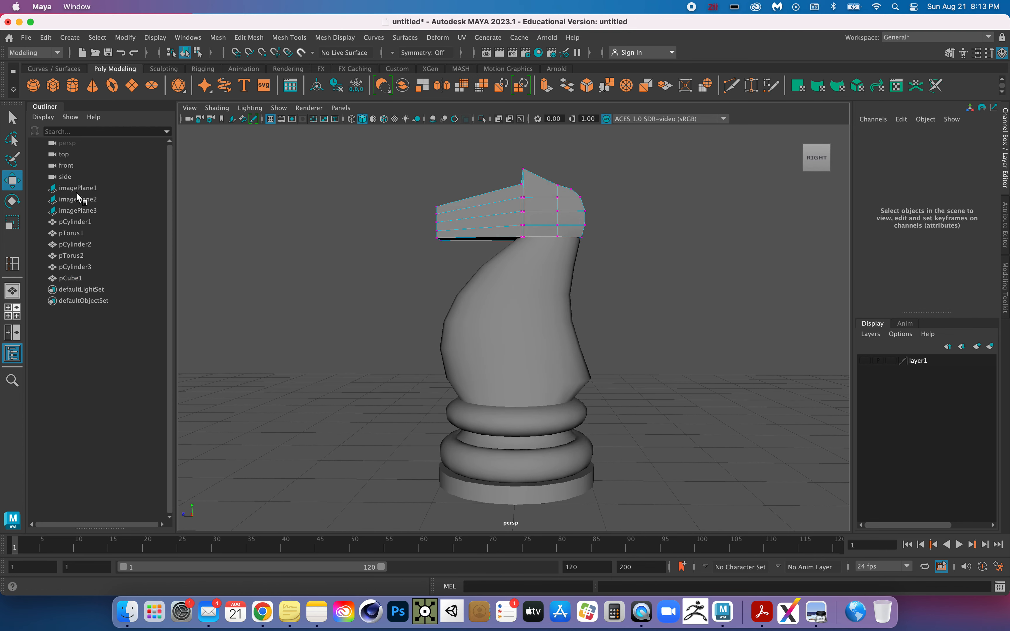
right_click(272, 255)
scroll(327, 276, "down", 1)
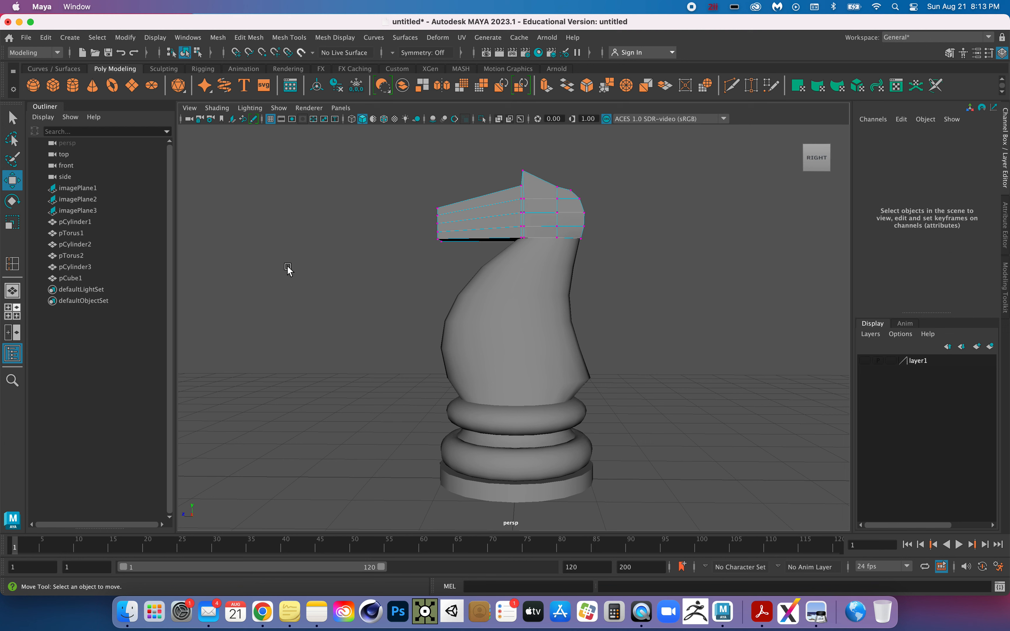
right_click_drag(290, 267, 330, 244)
left_click(312, 247)
left_click(13, 314)
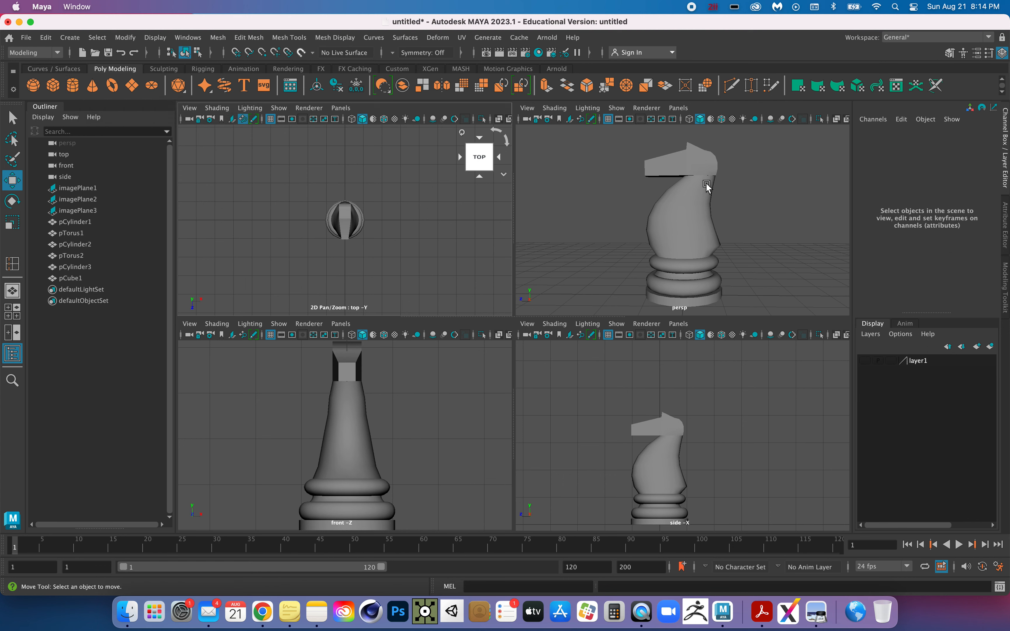
left_click(66, 81)
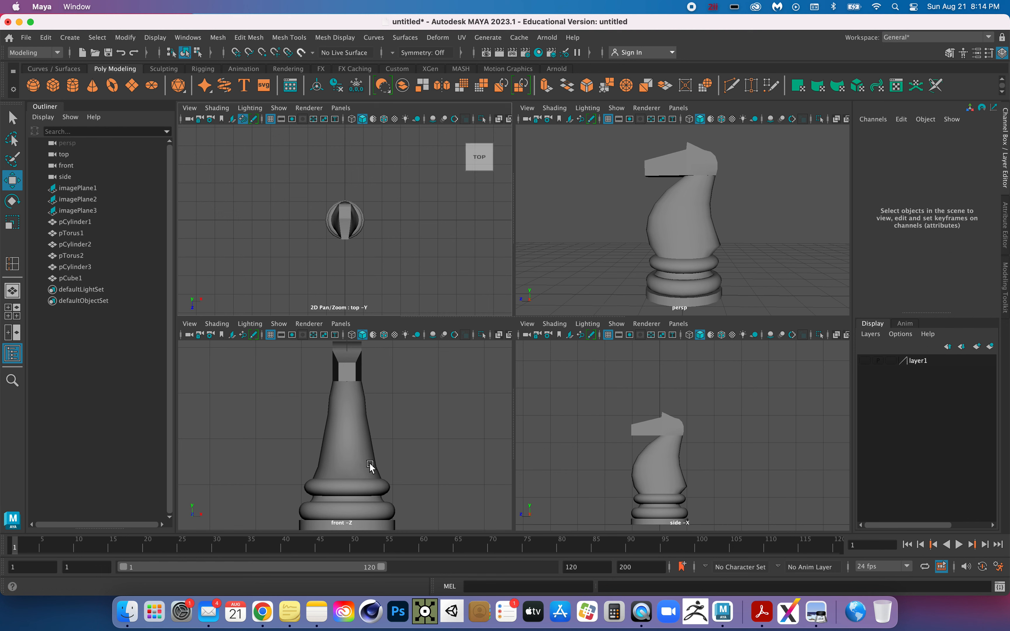